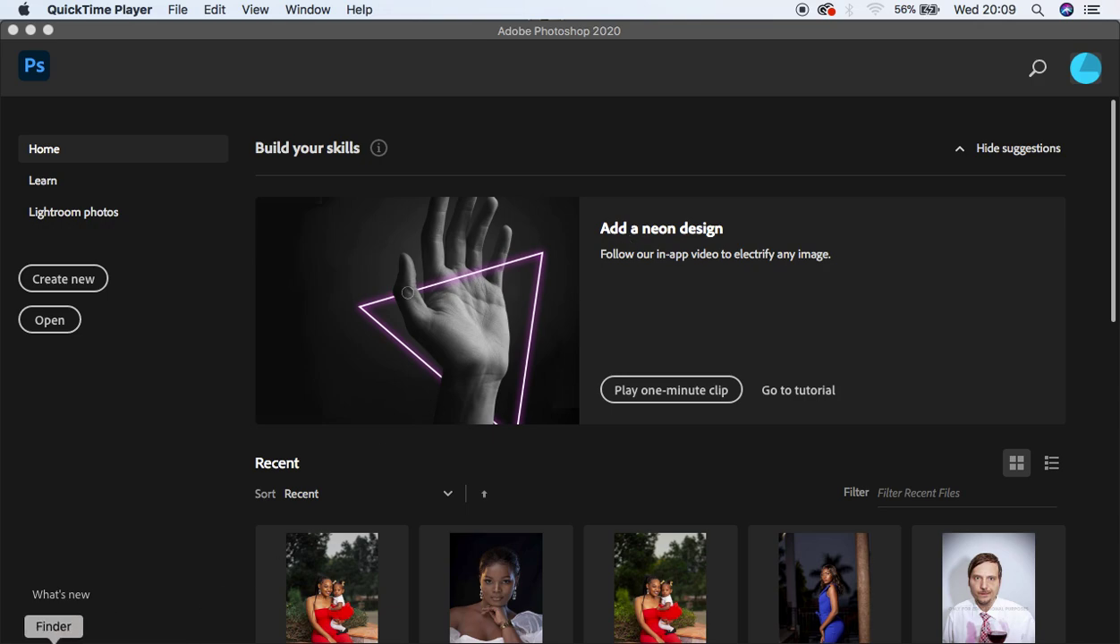
- Open MUS_4906.JPG from the Finder Downloads folder in Photoshop by dragging it onto the window
left_click(53, 637)
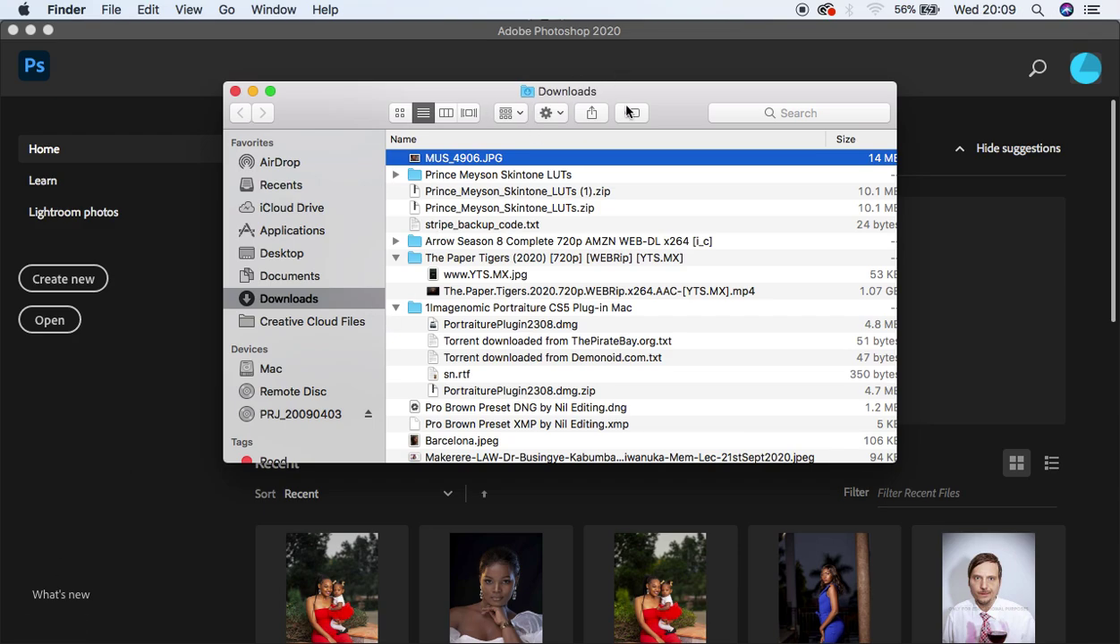
left_click_drag(629, 106, 857, 171)
left_click_drag(732, 228, 387, 256)
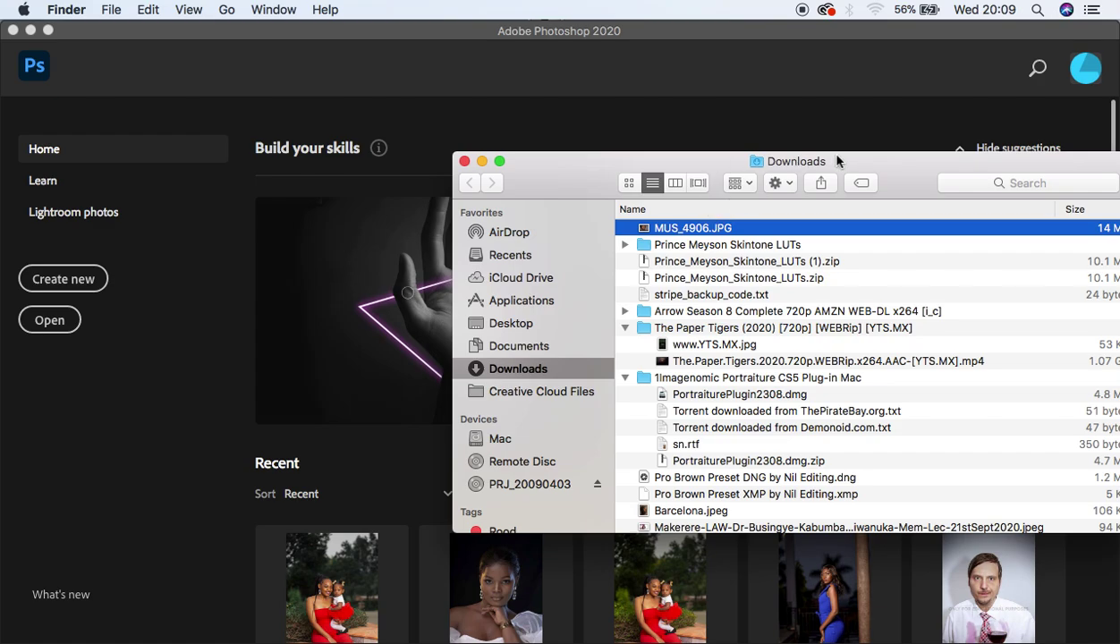
left_click_drag(828, 158, 713, 258)
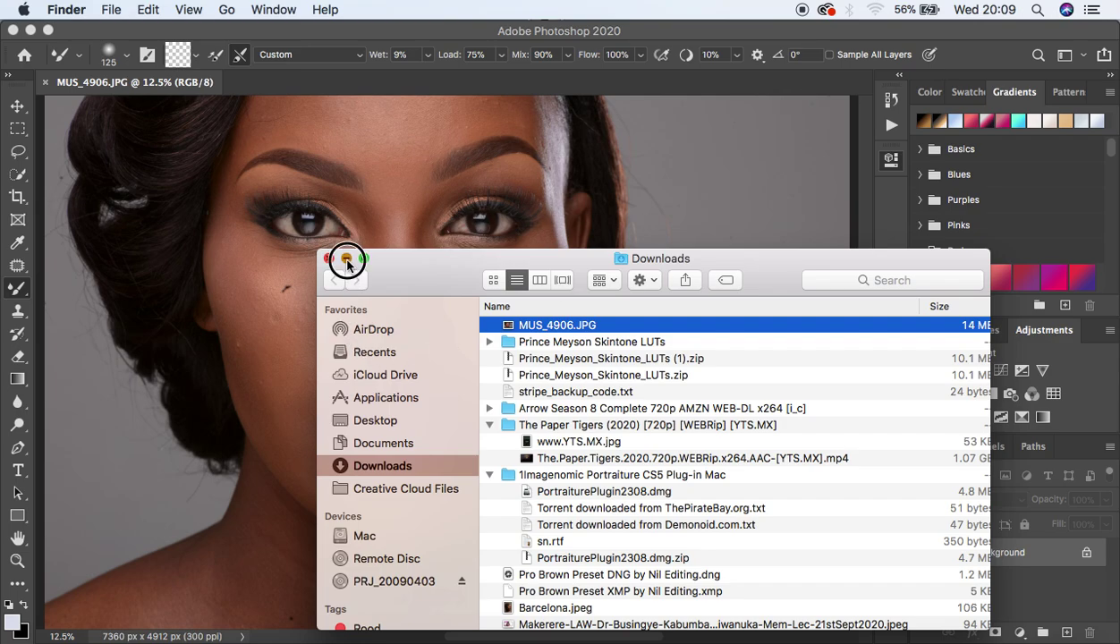
- Close the Downloads window, dismiss the Properties panel, and zoom out then back in on the face
left_click(328, 258)
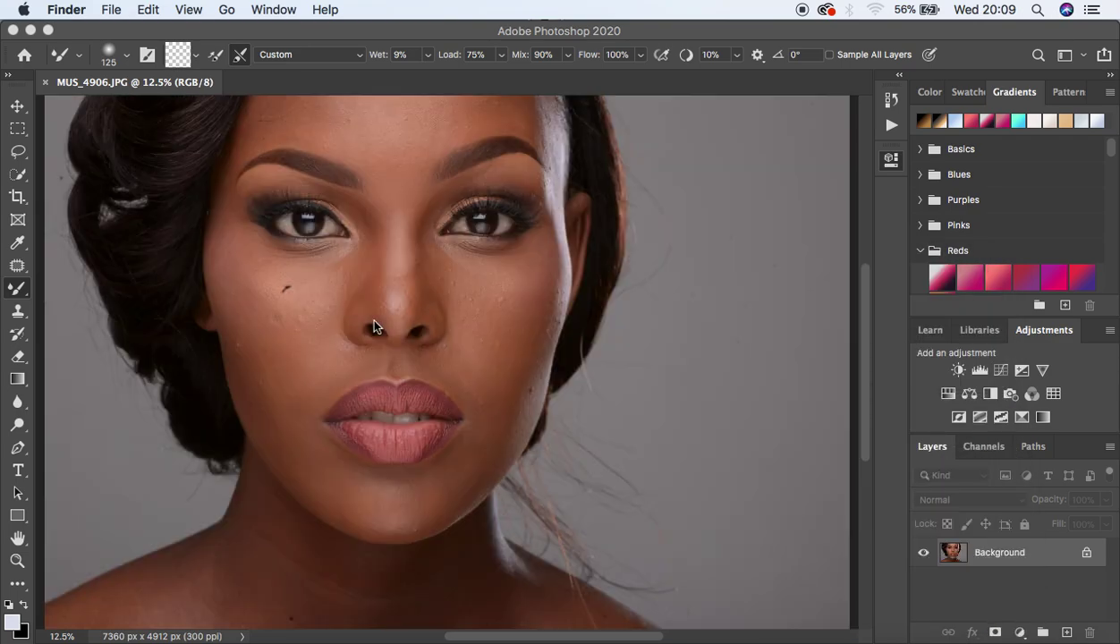
left_click(852, 312)
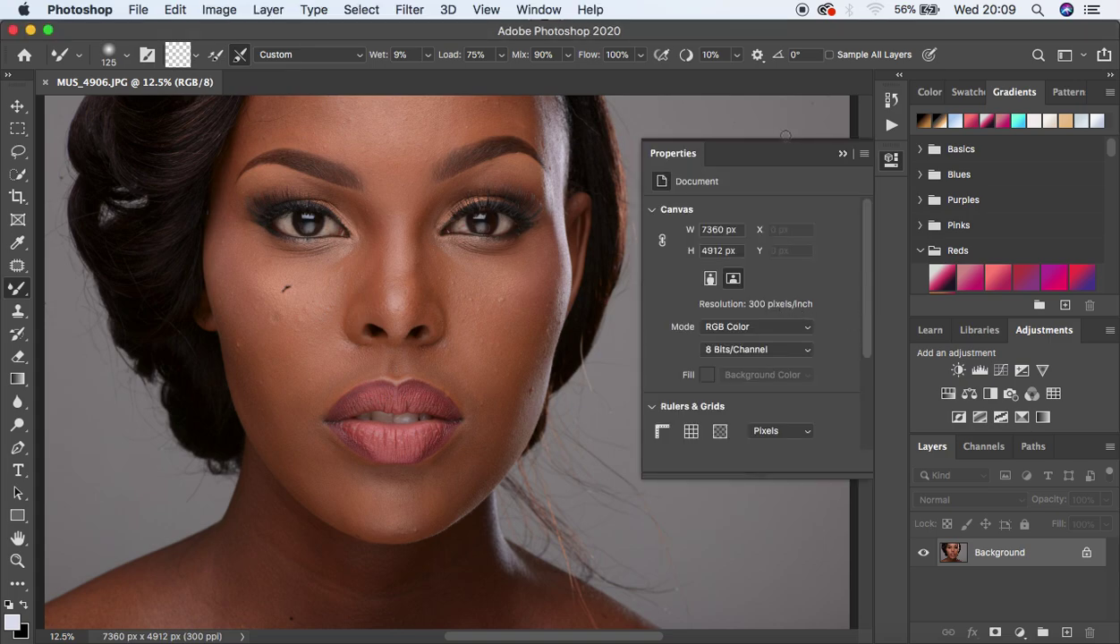
left_click(846, 144)
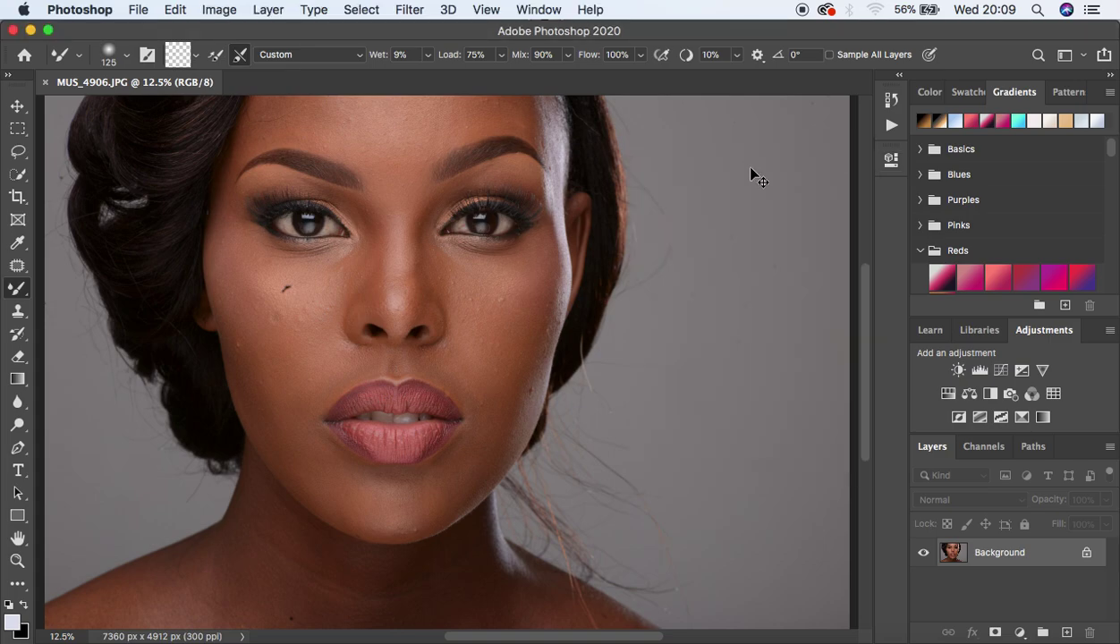
key("super+minus")
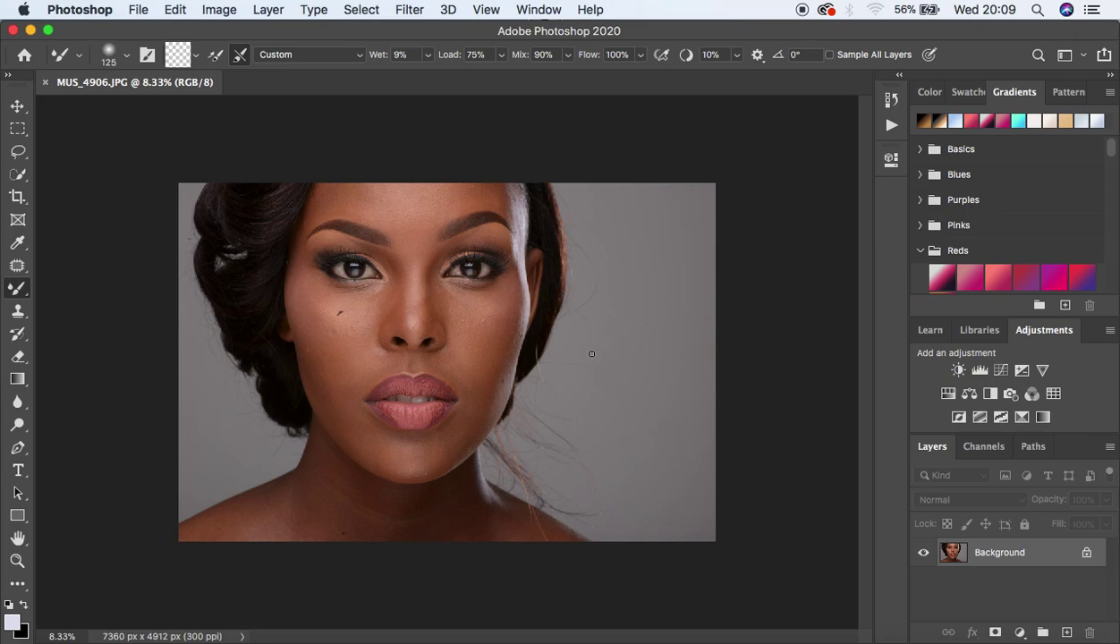
key("super+plus")
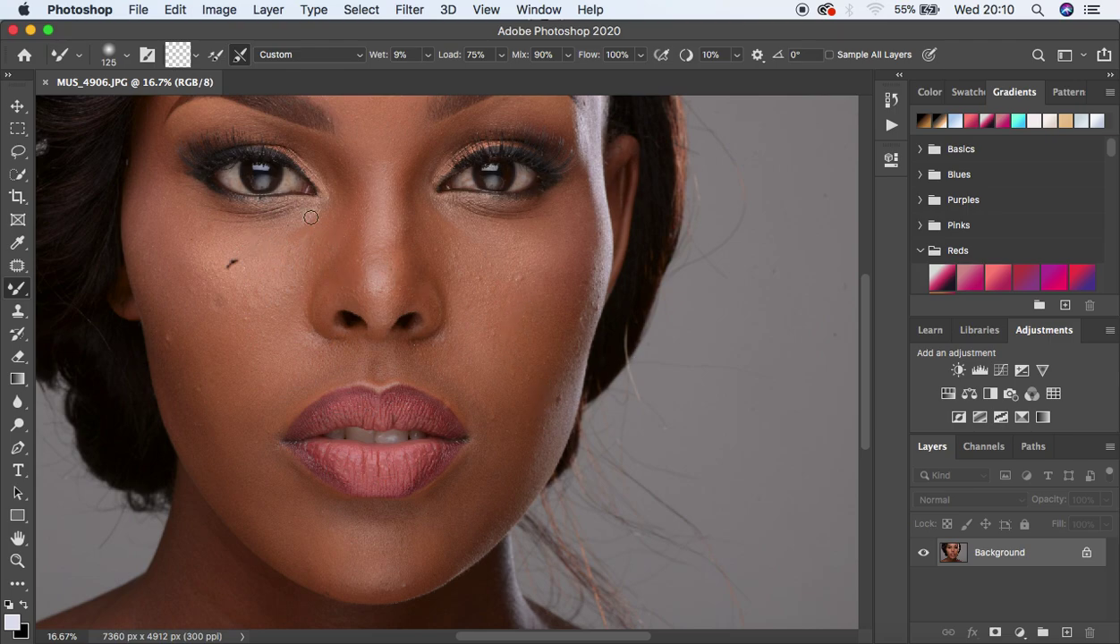
key("super+minus")
key("super+plus")
key("super+plus")
key("super+plus")
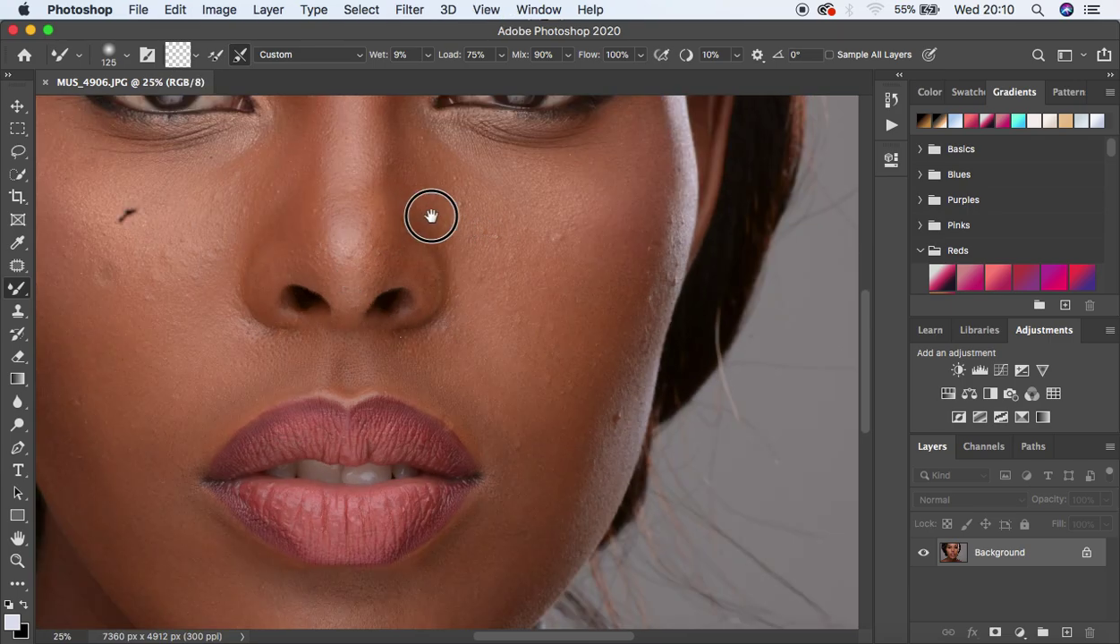
left_click_drag(422, 218, 578, 183)
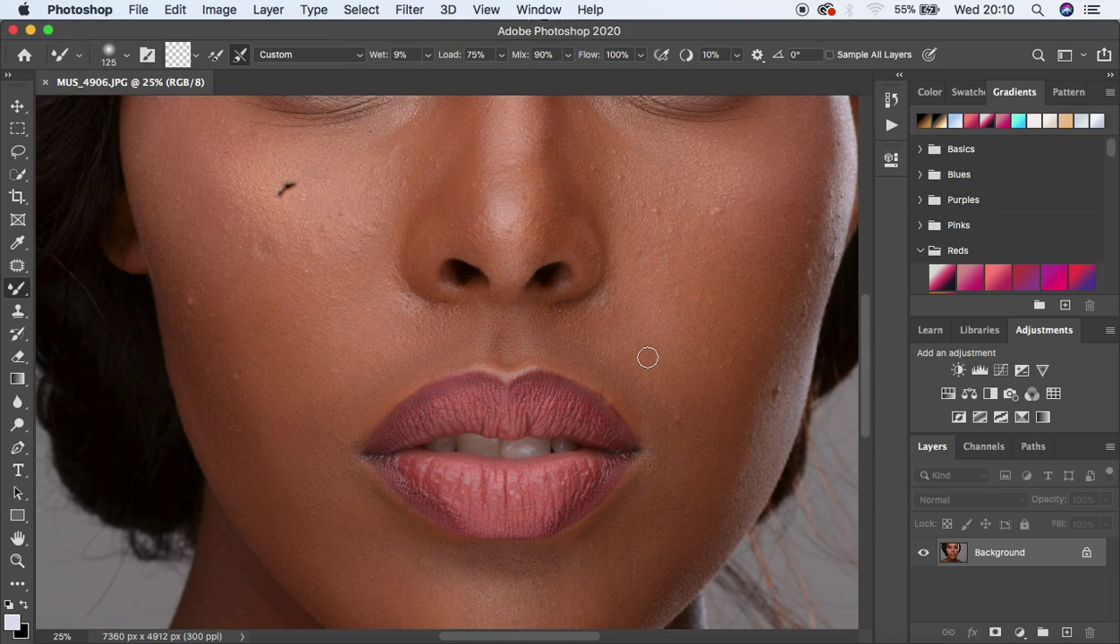
key("super+minus")
key("super+minus")
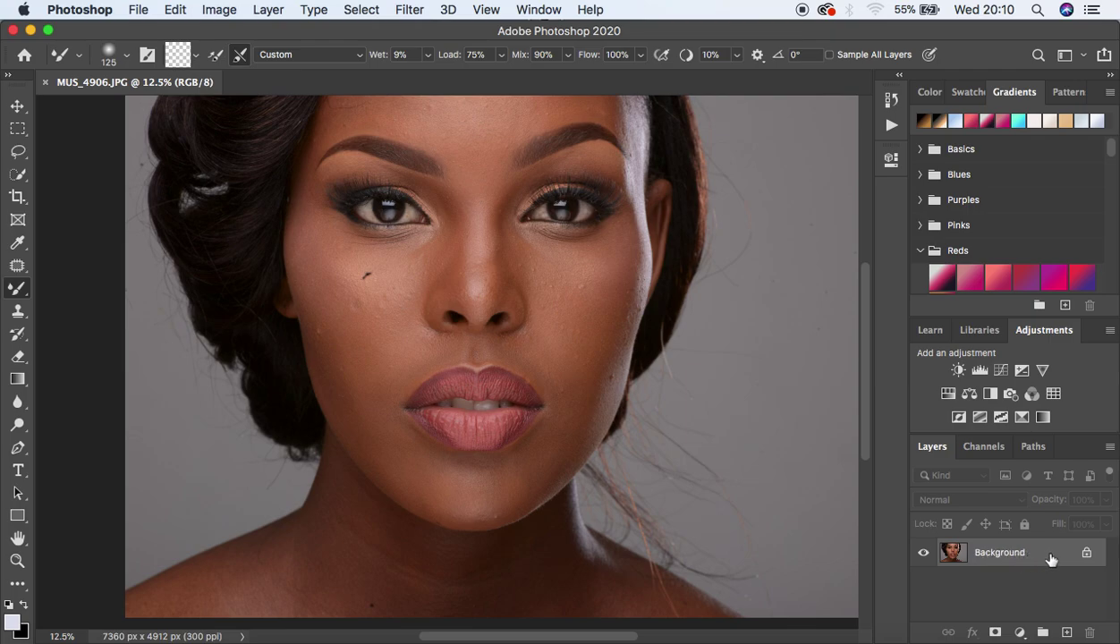
mouse_move(1051, 560)
left_mouse_down()
mouse_move(1040, 556)
mouse_move(1068, 601)
mouse_move(1069, 634)
mouse_move(1063, 566)
left_mouse_up()
key("super+j")
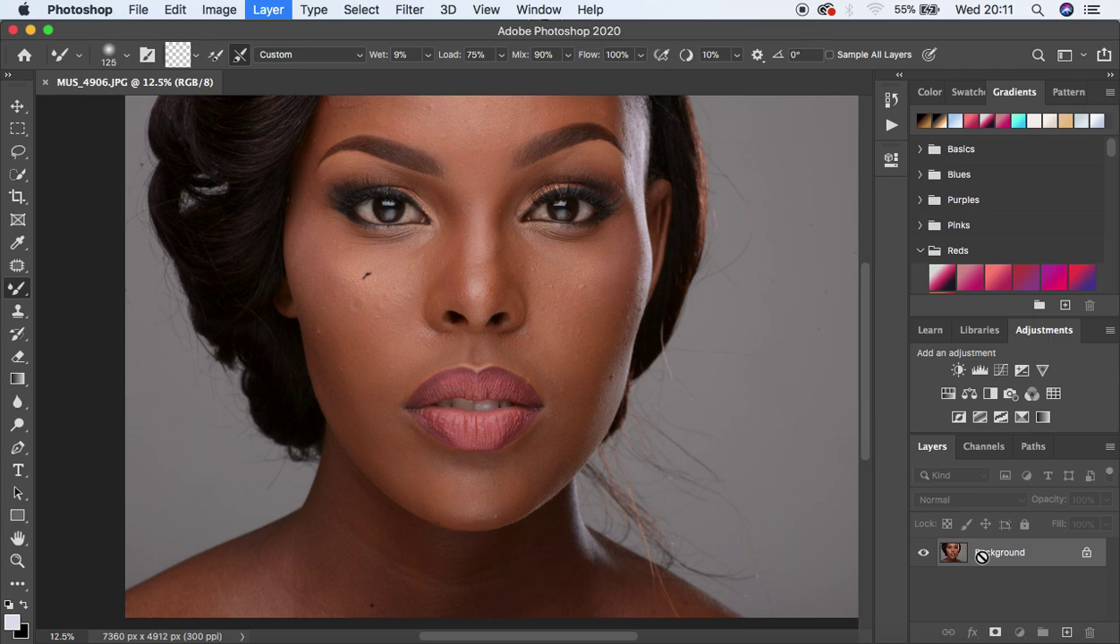
- Duplicate Background with Cmd+J and rename the new Layer 1 to 'blemishes'
key("super+j")
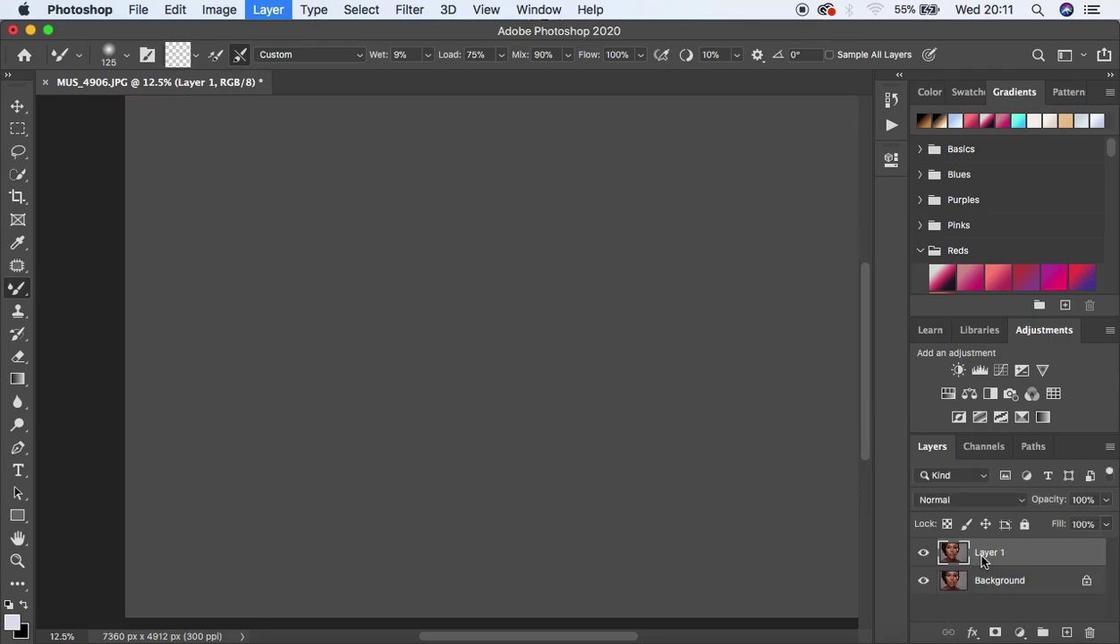
left_click(993, 580)
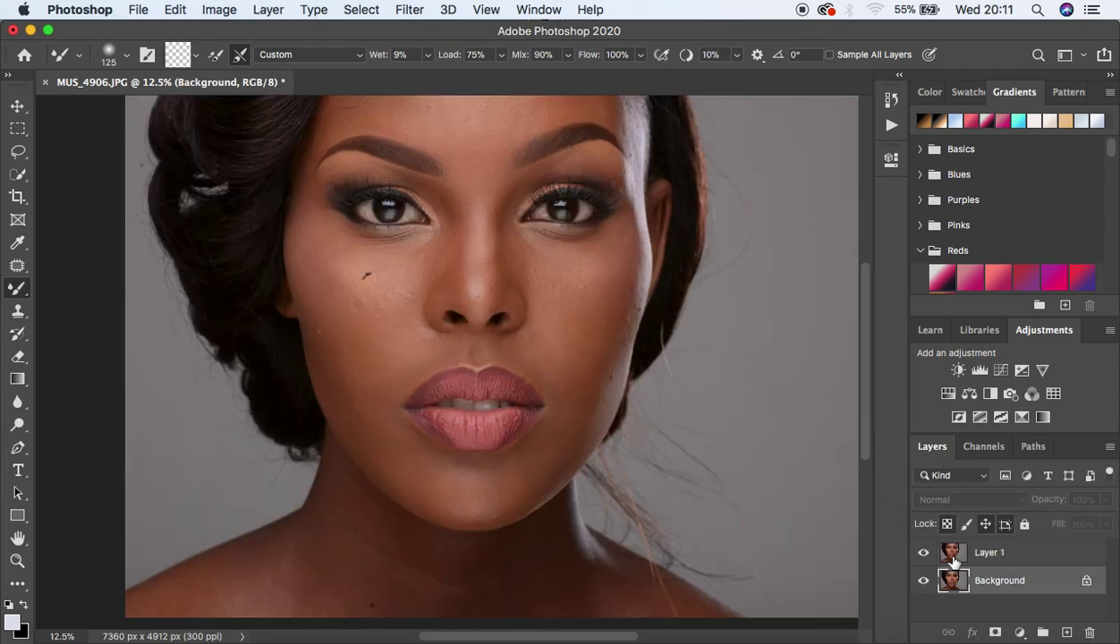
left_click(1043, 561)
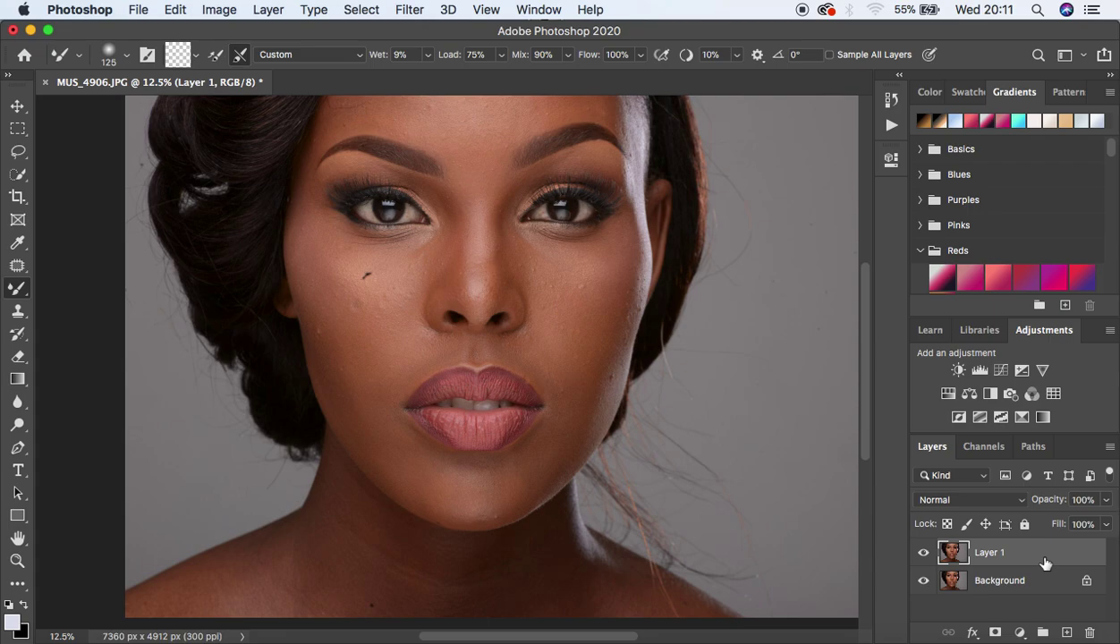
double_click(988, 554)
type("blemishes")
key("Return")
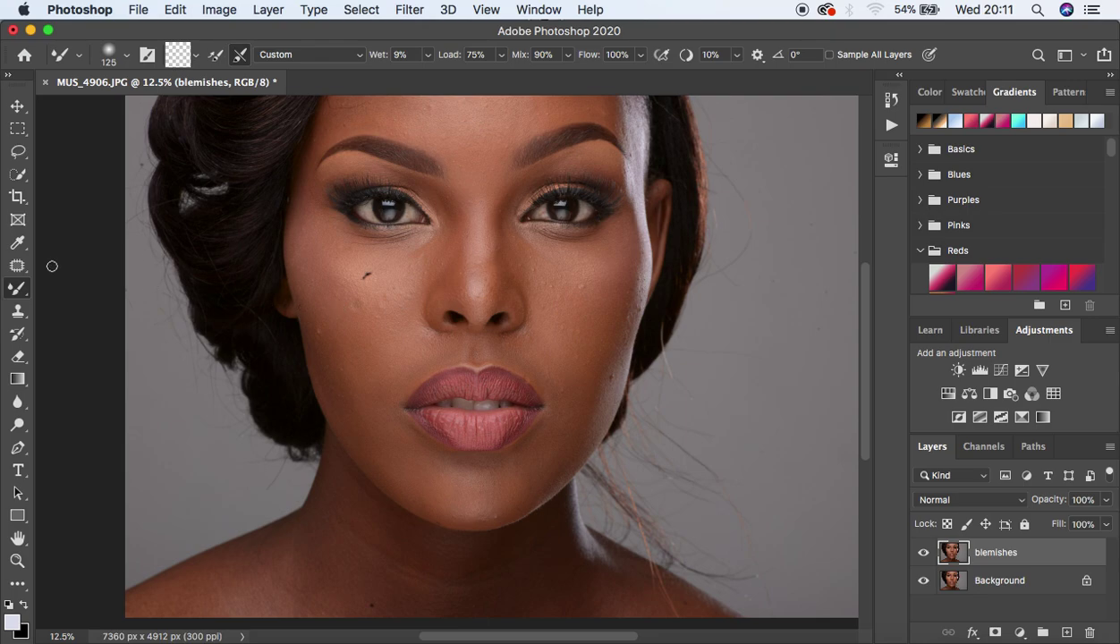
left_click(18, 265)
- Select the Spot Healing Brush Tool from the healing tools flyout
right_click(19, 271)
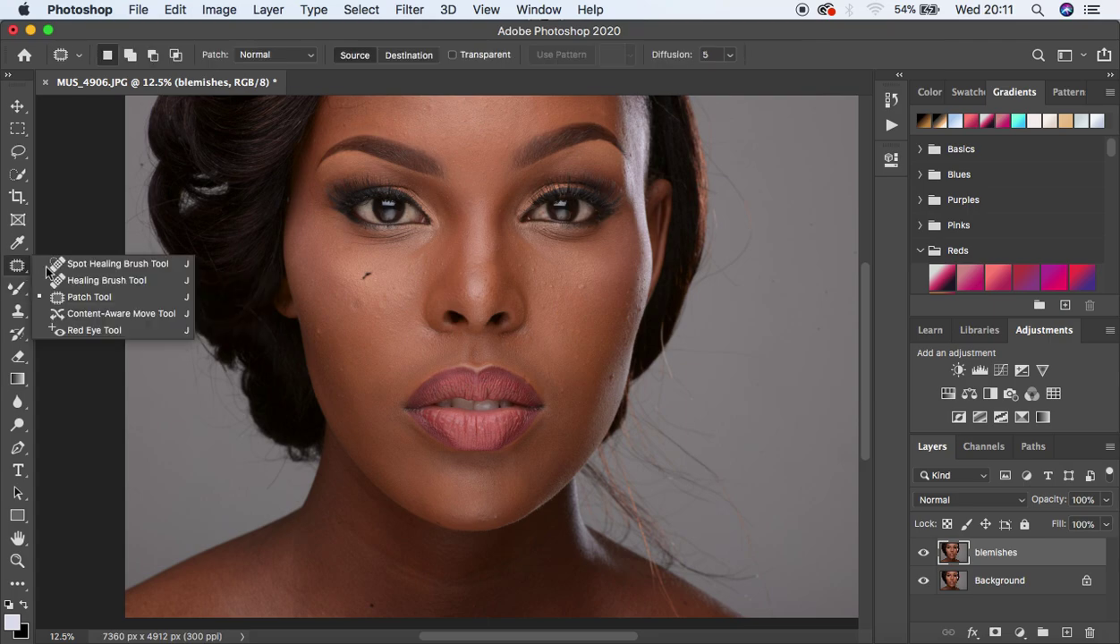
left_click(80, 259)
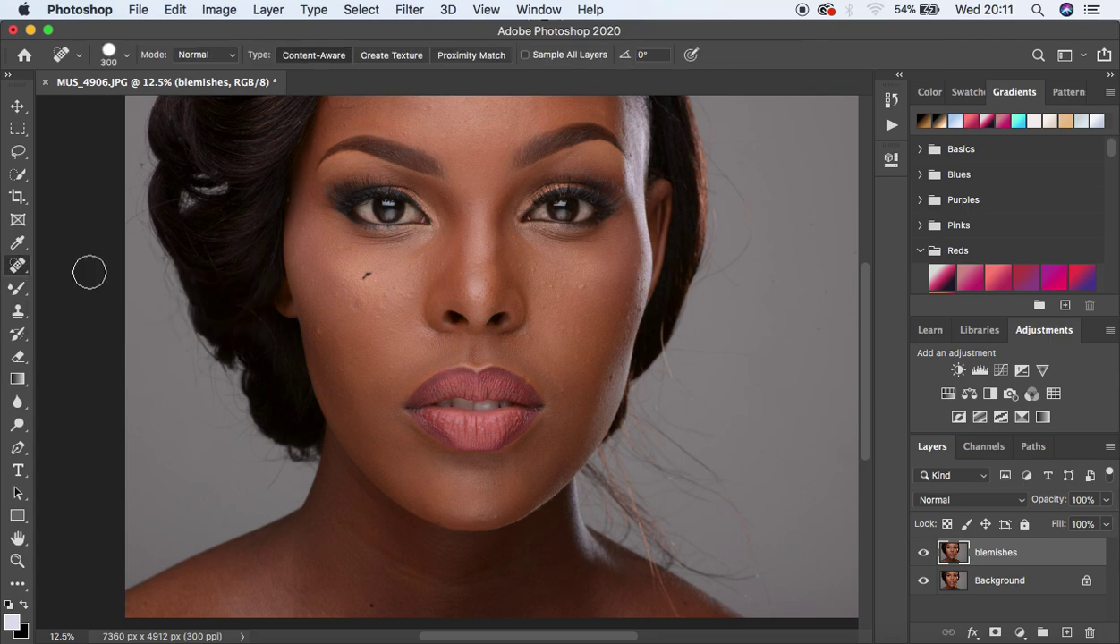
right_click(19, 271)
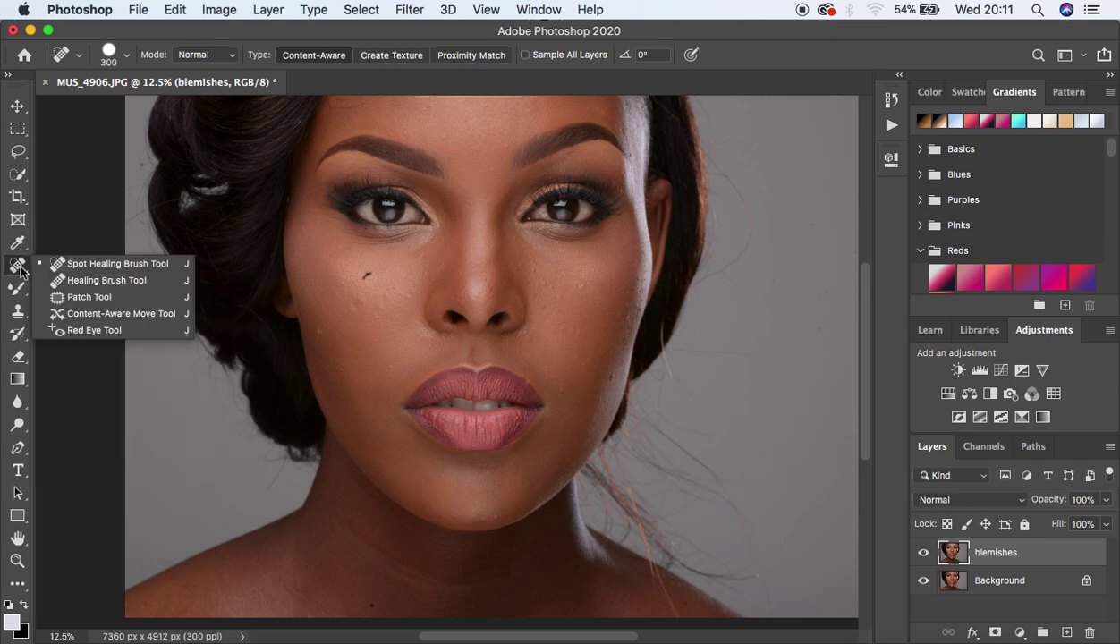
left_click(82, 266)
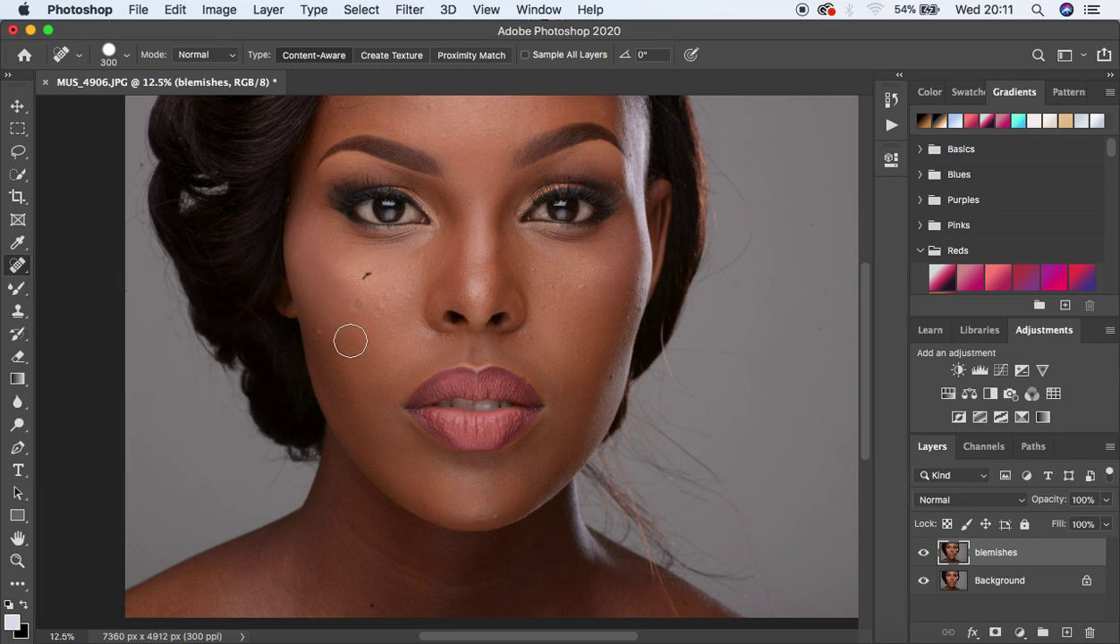
- Zoom in on the face, set the brush to 80 px, and heal the white cheek blemish
key("super+plus")
key("super+plus")
key("super+plus")
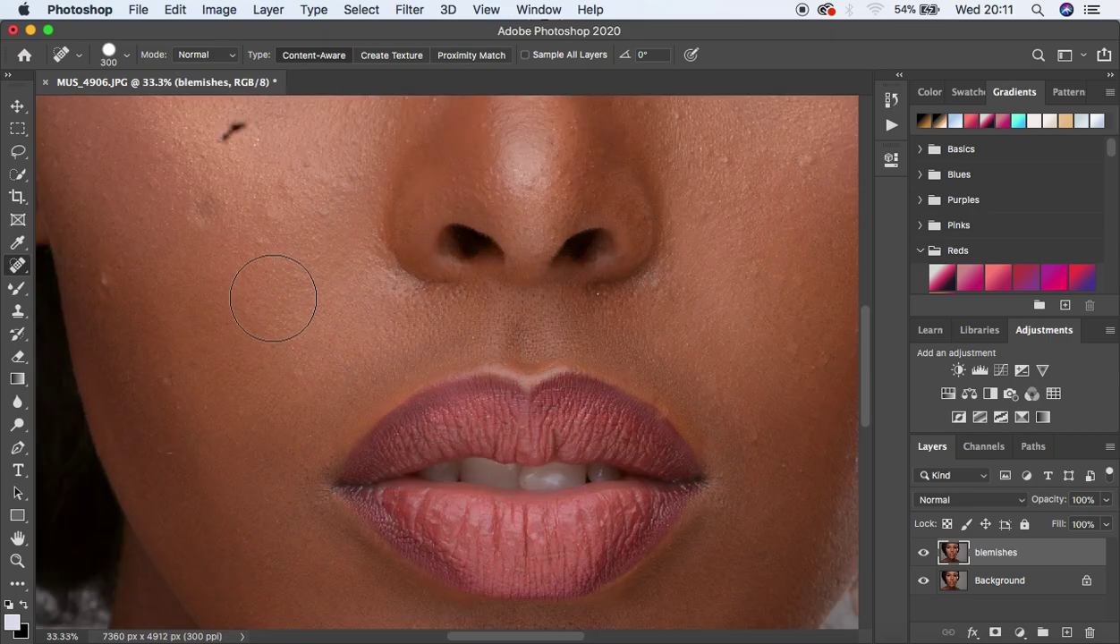
key("bracketleft")
key("bracketleft")
key("bracketleft")
key("bracketleft")
key("bracketleft")
key("bracketleft")
key("bracketleft")
key("bracketleft")
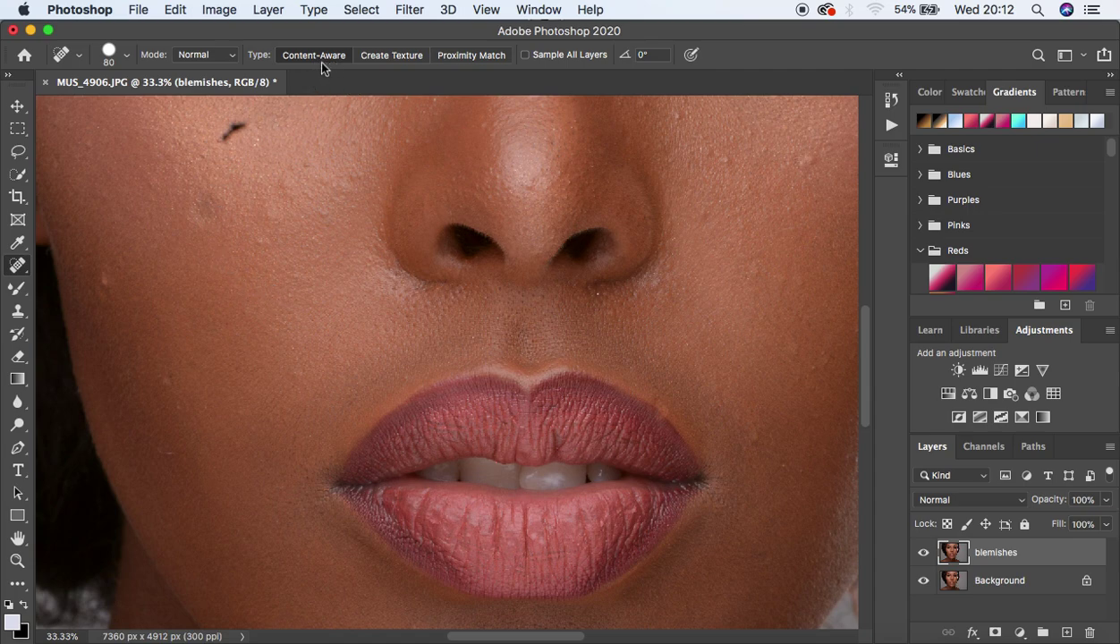
key("bracketleft")
key("bracketleft")
key("bracketright")
key("bracketright")
key("bracketright")
left_click(107, 276)
- Undo the trial cheek heal and adjust the healing brush size to about 50 px
key("ctrl+z")
key("bracketleft")
key("bracketleft")
key("bracketleft")
key("bracketleft")
key("bracketright")
key("bracketright")
key("bracketright")
key("bracketleft")
key("bracketleft")
key("bracketleft")
key("bracketleft")
key("bracketleft")
key("bracketleft")
key("bracketleft")
key("bracketright")
key("bracketright")
key("bracketright")
key("bracketright")
key("bracketright")
key("bracketright")
key("bracketleft")
key("bracketleft")
- Zoom around the nose and cheek, then heal a spot on the upper cheek
key("super+minus")
key("super+minus")
key("super+minus")
key("super+minus")
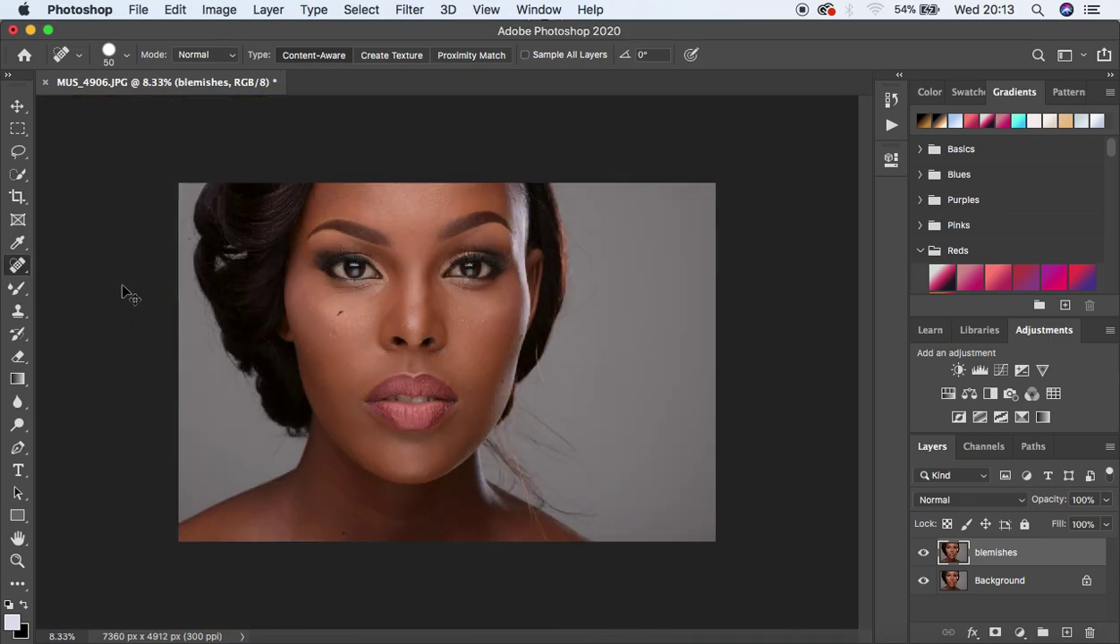
key("super+plus")
key("super+plus")
key("super+plus")
key("super+plus")
key("super+minus")
key("super+minus")
key("super+minus")
key("super+minus")
key("super+minus")
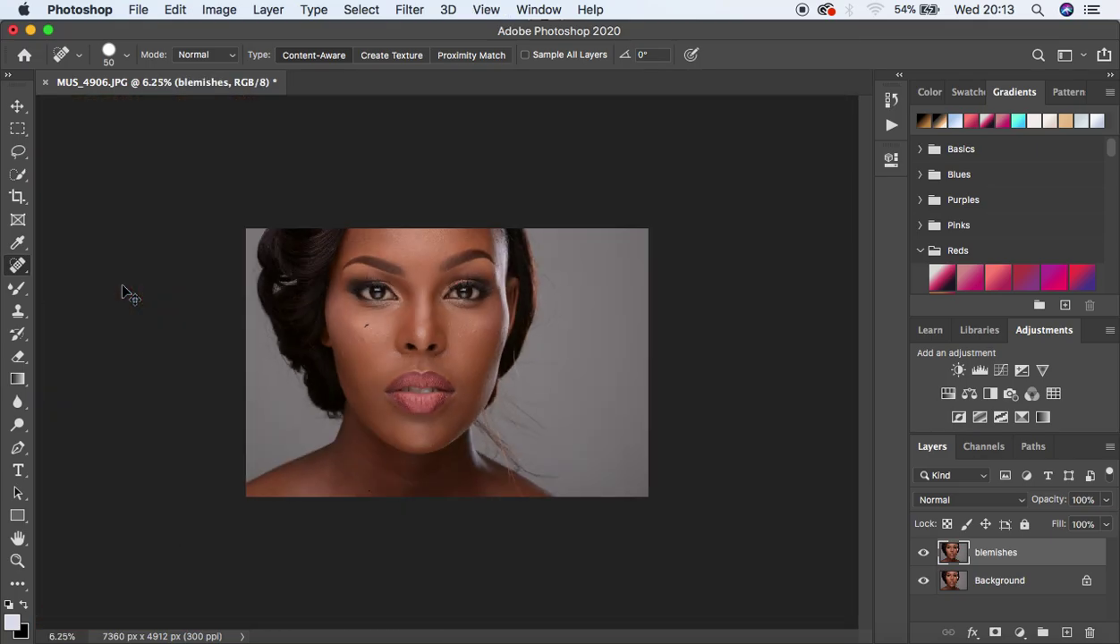
key("super+plus")
key("super+plus")
key("super+plus")
key("super+plus")
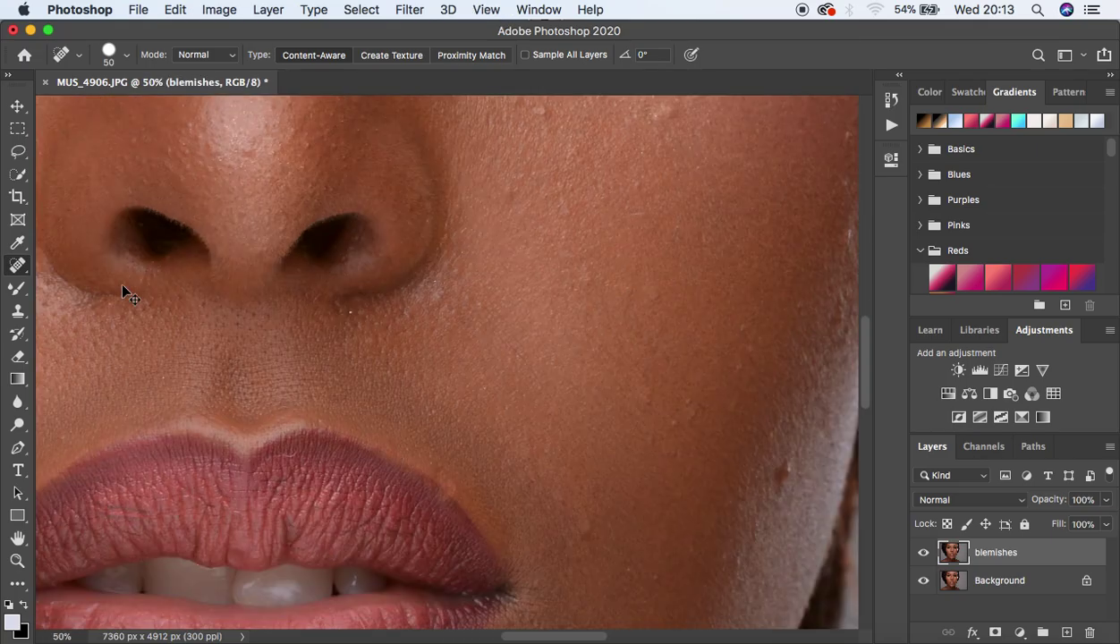
key("super+minus")
key("super+minus")
key("super+minus")
key("super+minus")
key("super+minus")
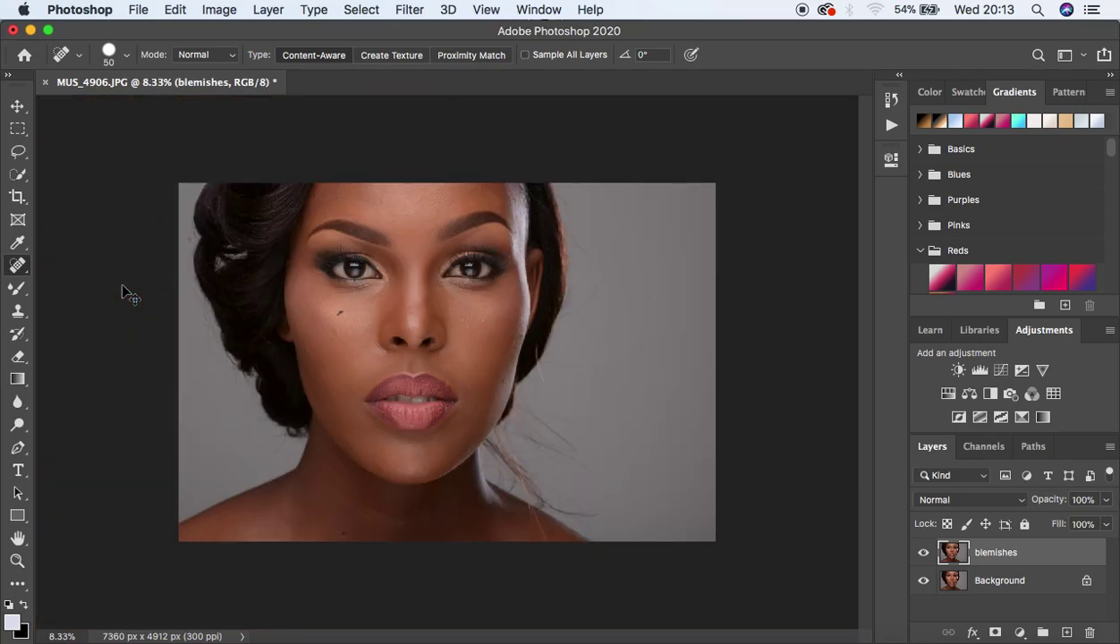
key("super+plus")
key("super+plus")
key("super+plus")
key("super+plus")
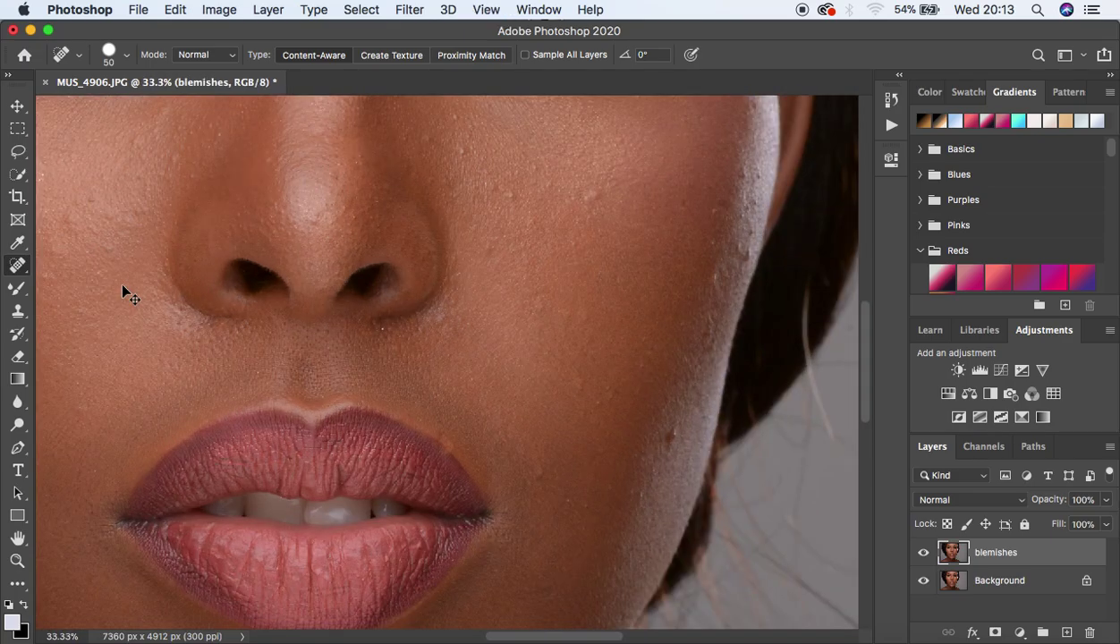
left_click(499, 191)
- Heal spots across the right cheek, below the eye, near the jaw and beside the nostril
left_click(597, 193)
left_click(584, 200)
left_click(466, 136)
left_click(458, 155)
left_click(430, 141)
left_click(481, 241)
left_click(532, 301)
left_click(601, 383)
left_click_drag(594, 398, 578, 390)
left_click(432, 313)
left_click(444, 293)
left_click(413, 325)
- Heal the row of small blemishes along the right cheek edge and near the jawline
left_click(722, 172)
left_click(739, 173)
left_click(720, 200)
left_click(741, 169)
left_click(755, 195)
left_click(753, 186)
left_click(748, 215)
left_click(734, 230)
left_click(733, 250)
left_click(746, 196)
left_click(732, 252)
left_click(720, 256)
left_click(698, 273)
left_click(715, 238)
left_click(671, 441)
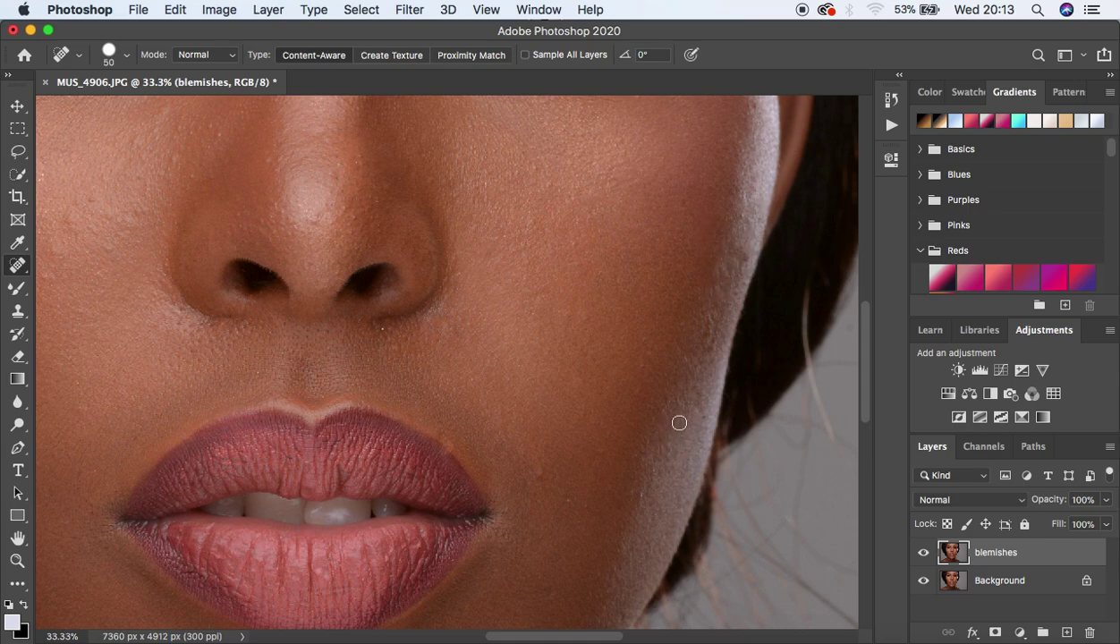
left_click(709, 334)
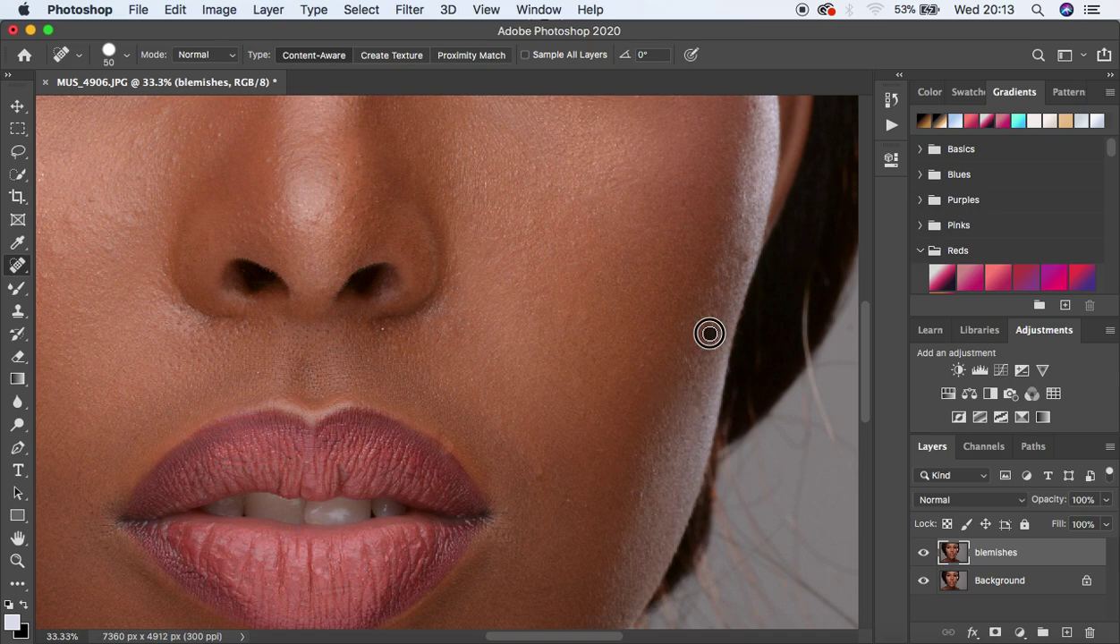
left_click(698, 333)
left_click(718, 306)
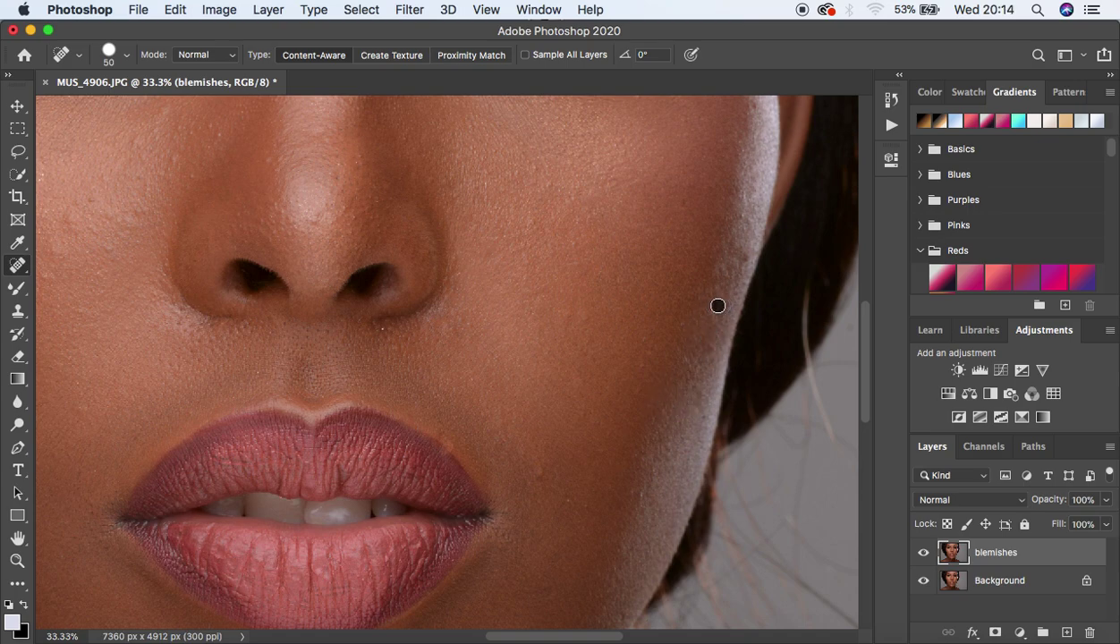
left_click(639, 494)
left_click(744, 193)
left_click(18, 265)
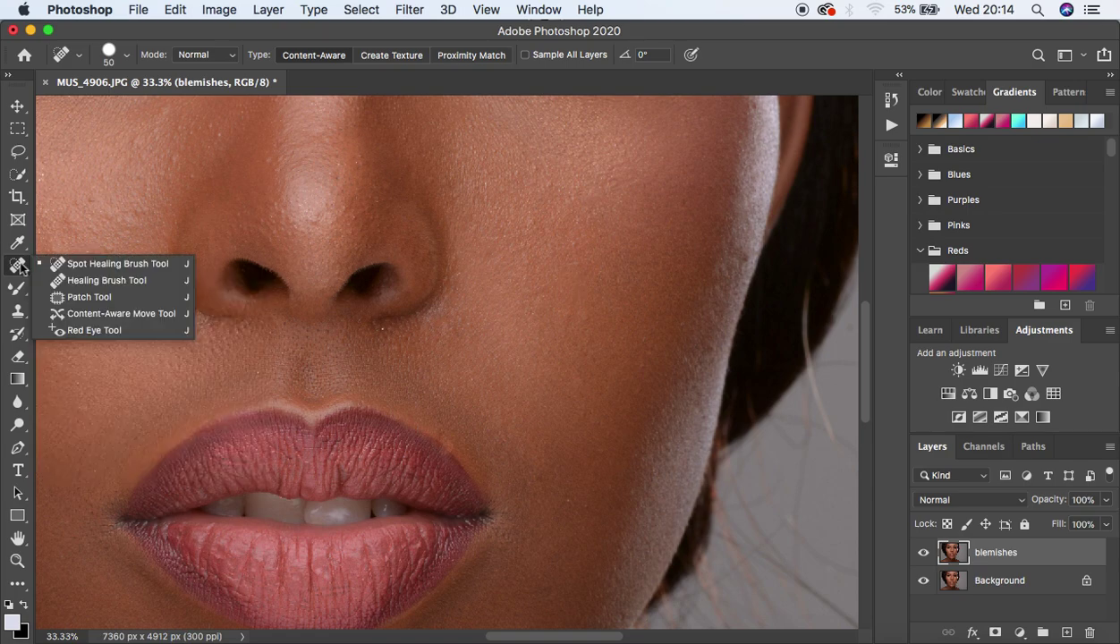
- Switch to the Healing Brush with Sample set to Current & Below and heal right-cheek spots
left_click(100, 281)
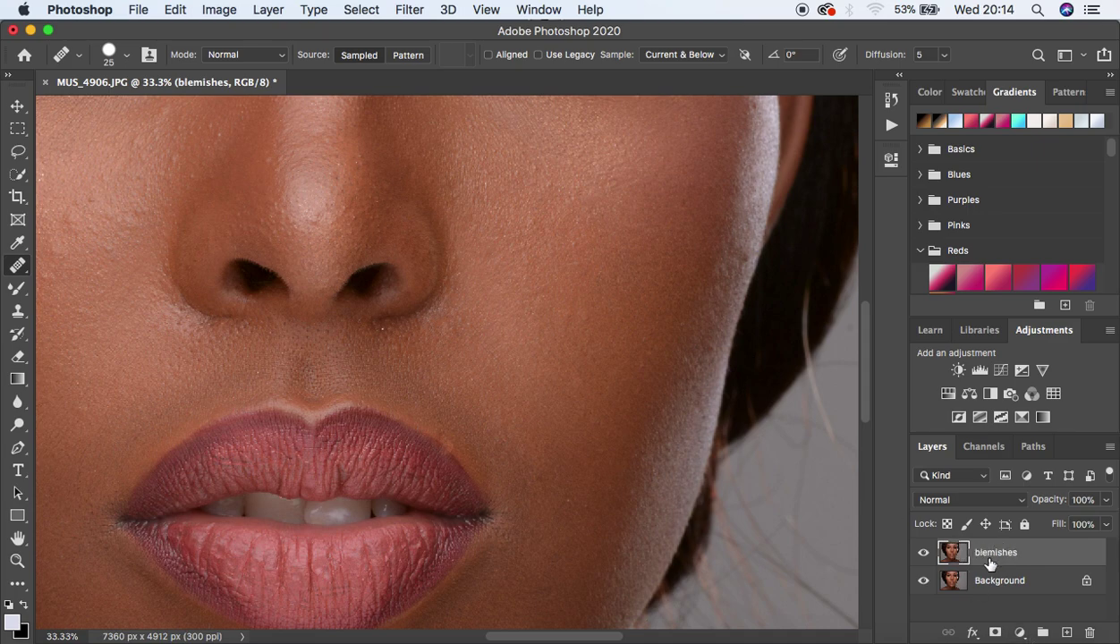
left_click(713, 55)
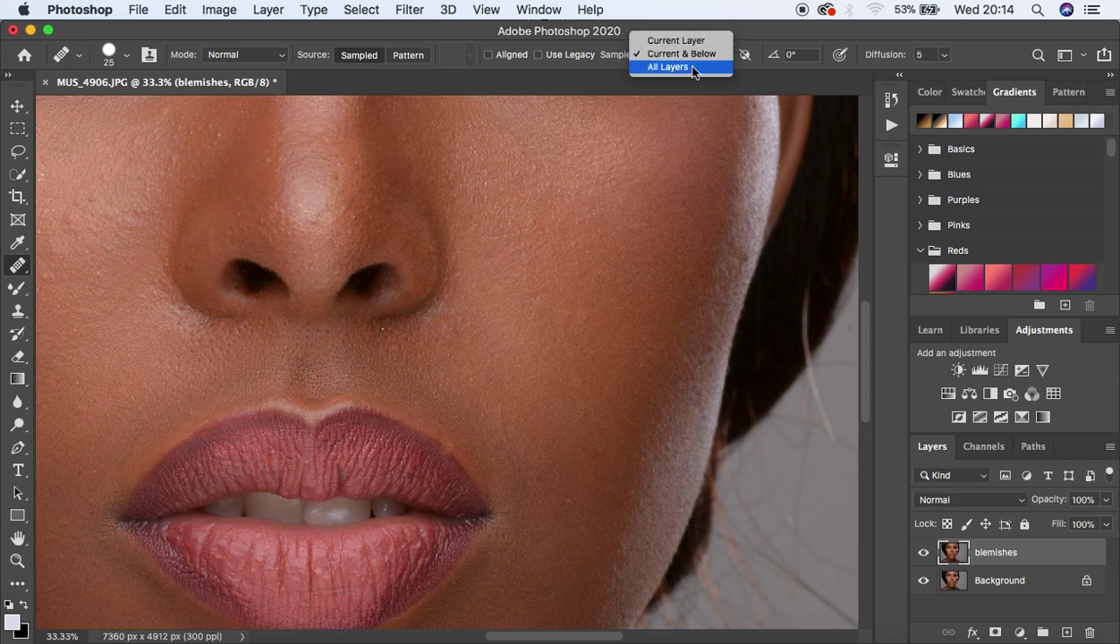
left_click(559, 301)
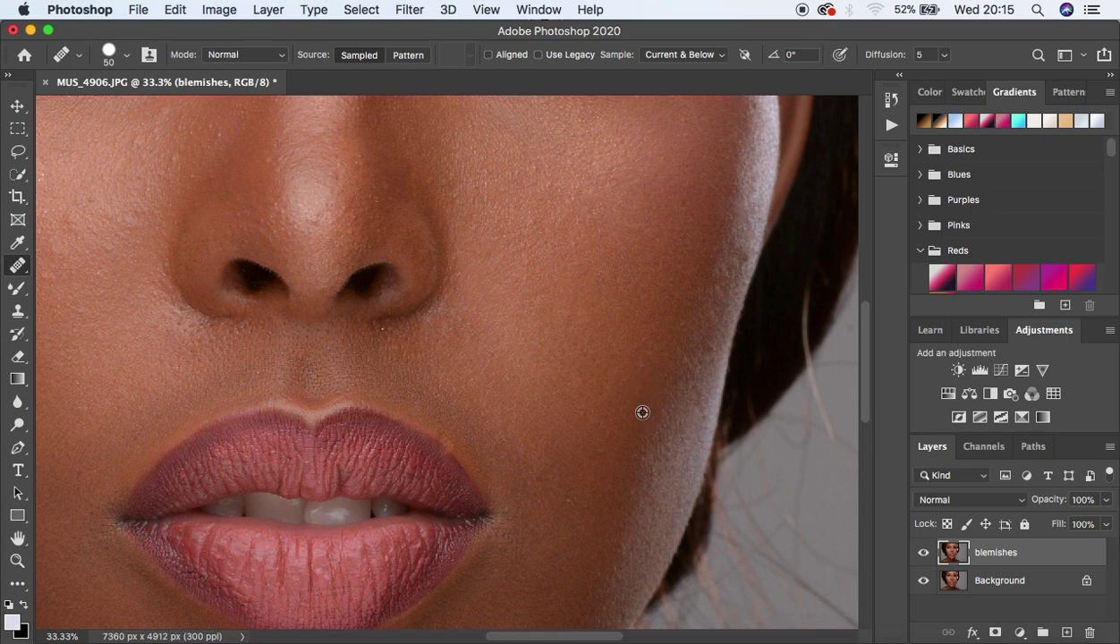
left_click(642, 365)
left_click(651, 348, "alt")
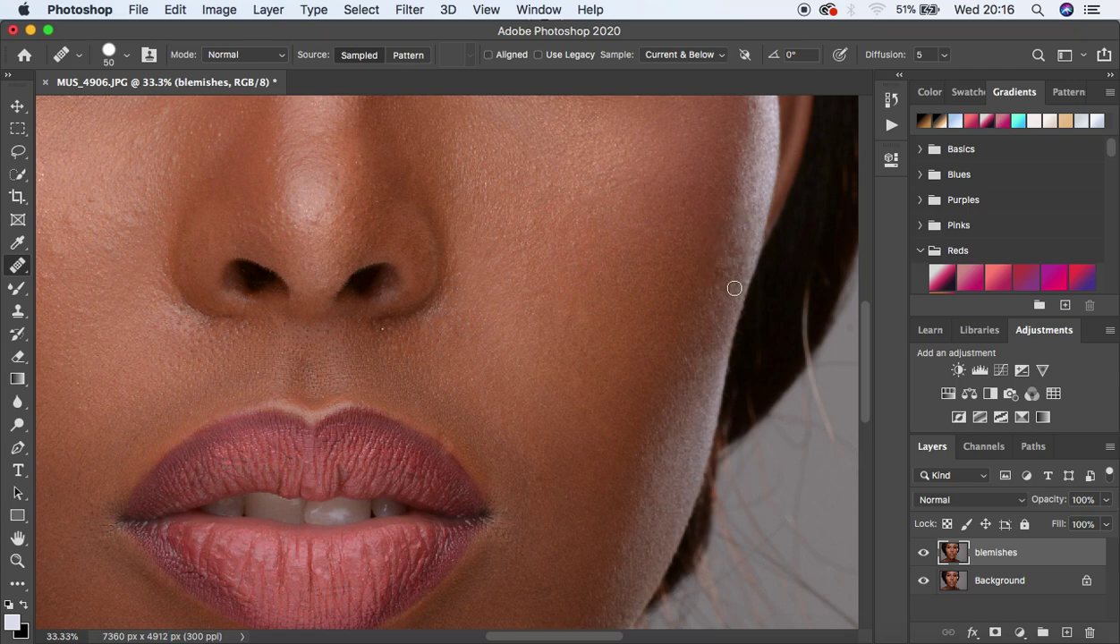
left_click(748, 244, "alt")
- Pan to the left cheek, enlarge the Healing Brush to 70 px, and heal its small blemish
mouse_move(273, 327)
left_mouse_down()
mouse_move(315, 333)
mouse_move(491, 288)
left_mouse_up()
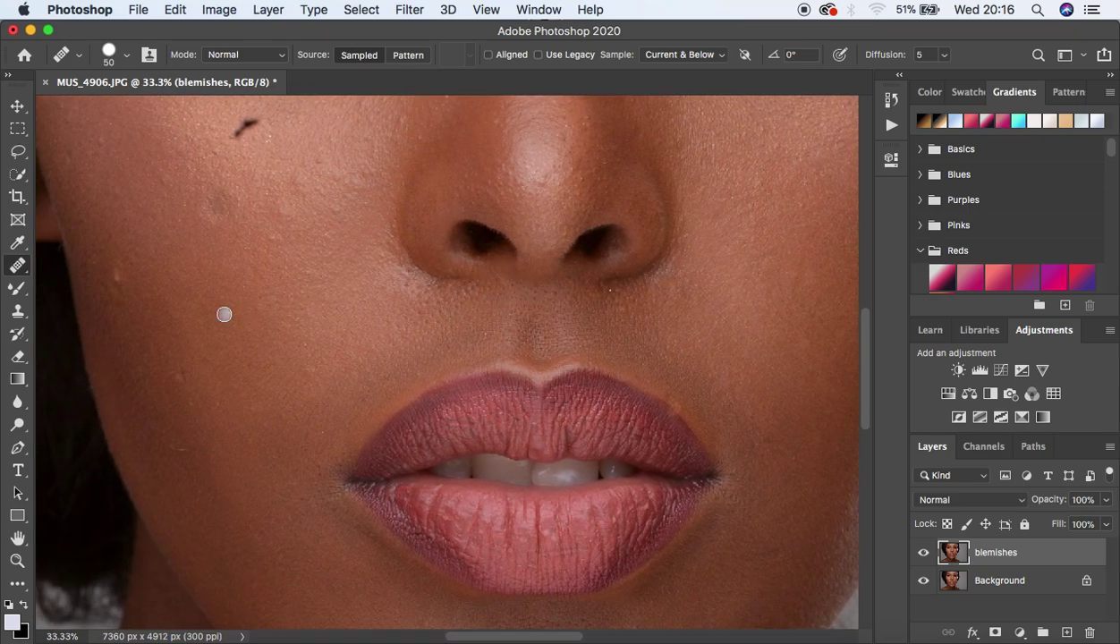
key("bracketright")
left_click_drag(148, 294, 138, 282)
left_click(207, 382)
mouse_move(207, 382)
left_mouse_down()
mouse_move(176, 378)
mouse_move(188, 377)
left_mouse_up()
- Switch to the Clone Stamp at 80 px and clone over the light marks on the lower cheek
left_click(19, 312)
left_click(18, 313)
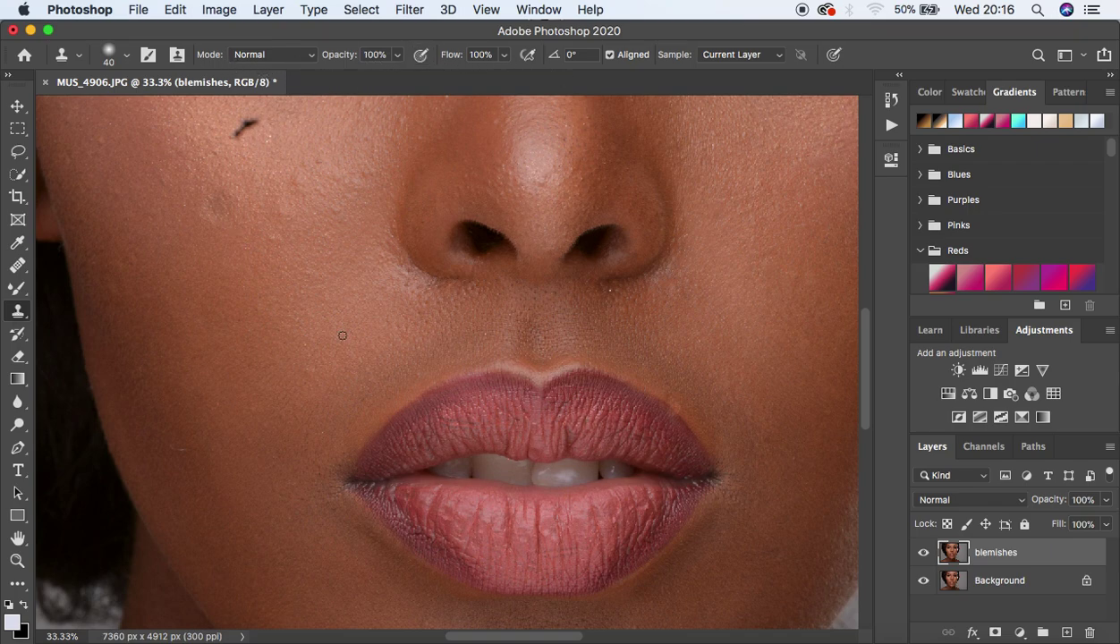
key("bracketright")
left_click(329, 377, "alt")
left_click(180, 445)
left_click(190, 462, "alt")
left_click(178, 450)
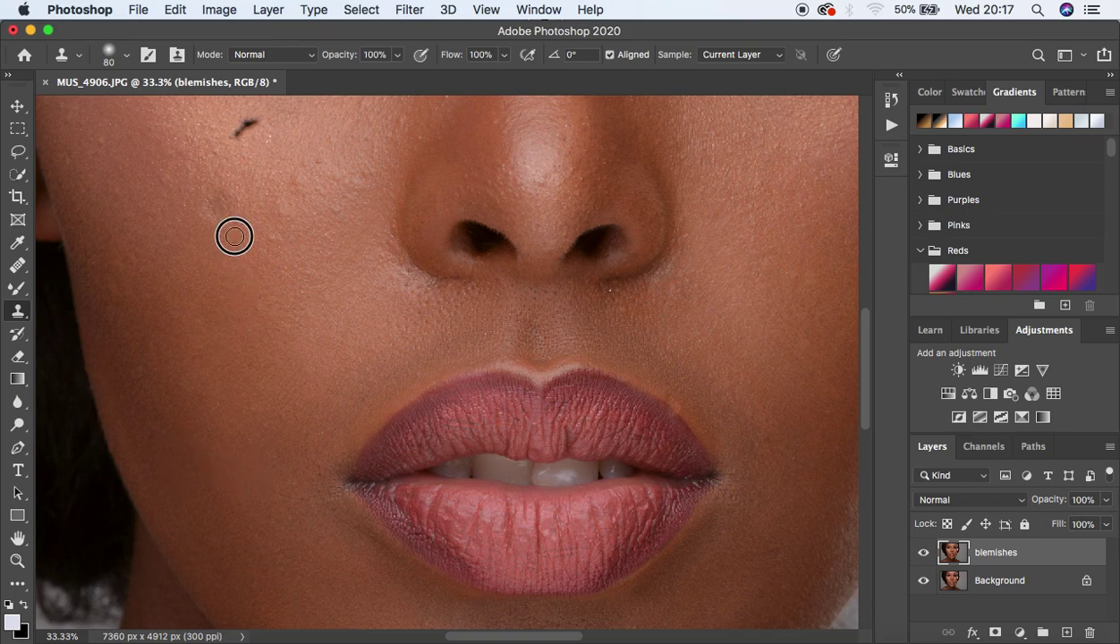
- Resample clean skin at 80 px and clone away the dark blemish on the upper left cheek
left_click(299, 225, "alt")
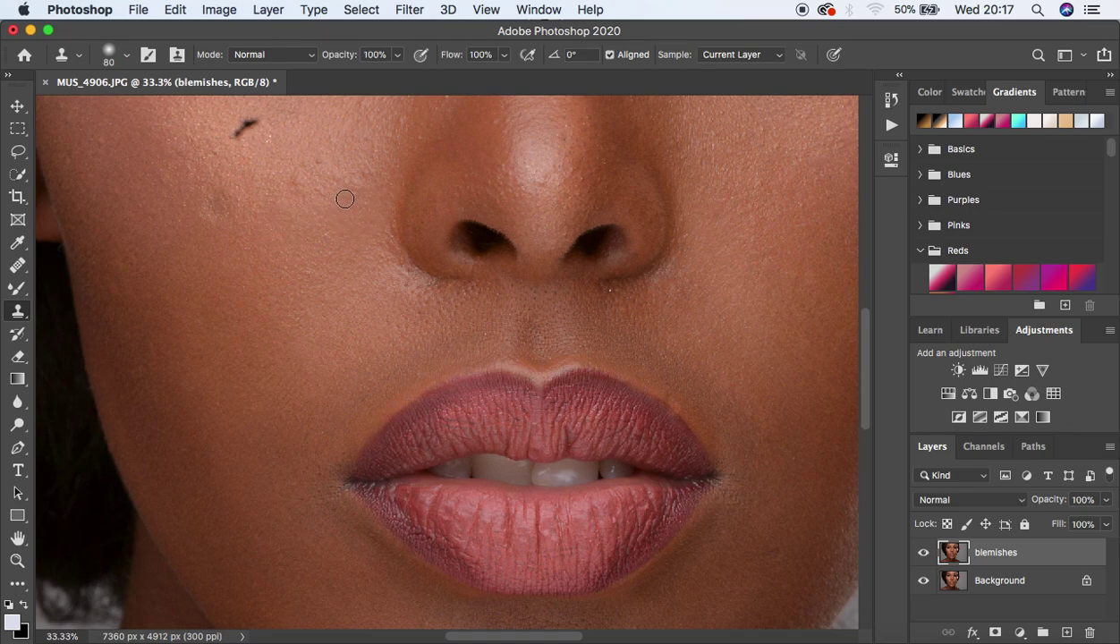
key("bracketright")
key("super+z")
key("super+z")
left_click_drag(337, 157, 321, 160)
left_click(362, 175, "alt")
left_click(281, 127, "alt")
left_click_drag(261, 117, 239, 136)
left_click(250, 145, "alt")
left_click(121, 164, "alt")
- Zoom back in on the nose and clone-stamp beneath the nostril and on the chin at 80 px
key("super+0")
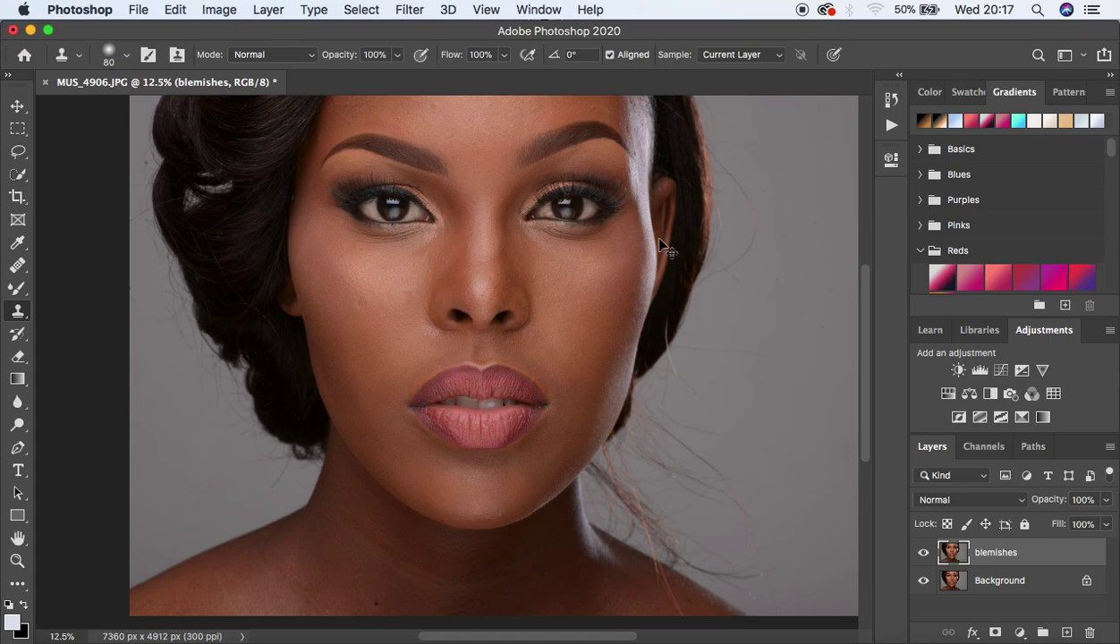
key("super+plus")
key("super+plus")
key("super+plus")
left_click_drag(610, 173, 613, 286)
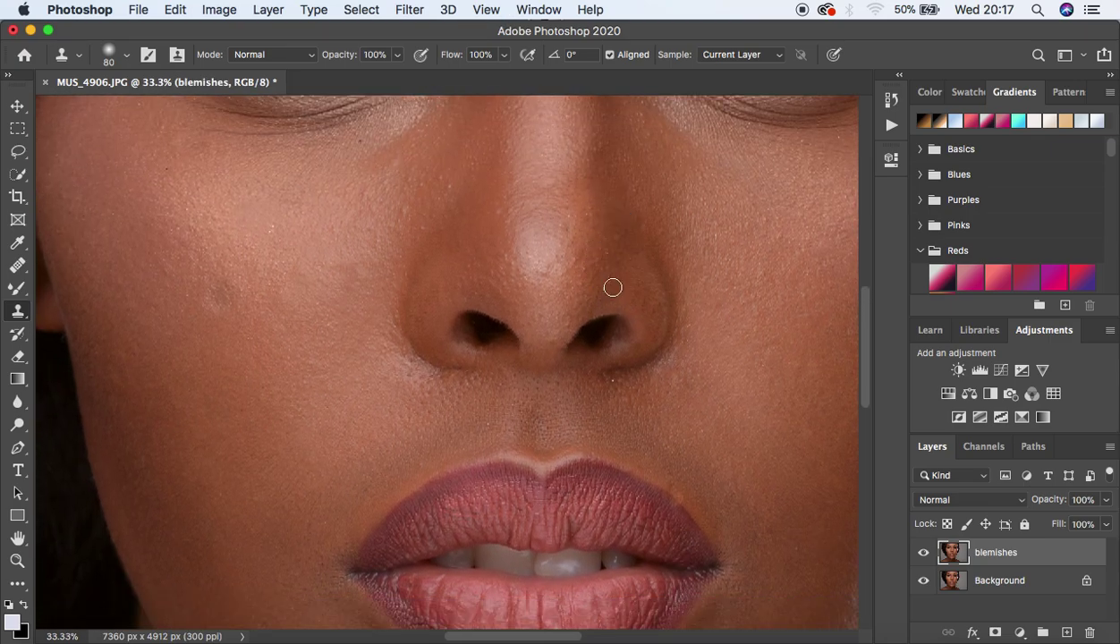
left_click(623, 383, "alt")
key("bracketright")
key("bracketright")
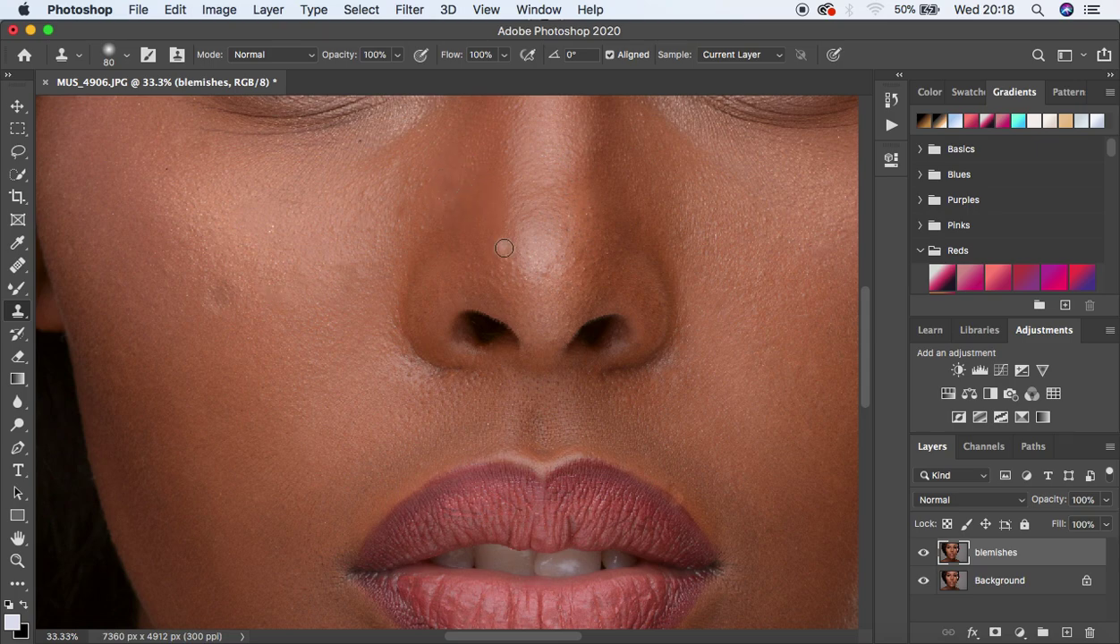
key("super+minus")
key("super+minus")
key("super+minus")
key("super+minus")
key("super+minus")
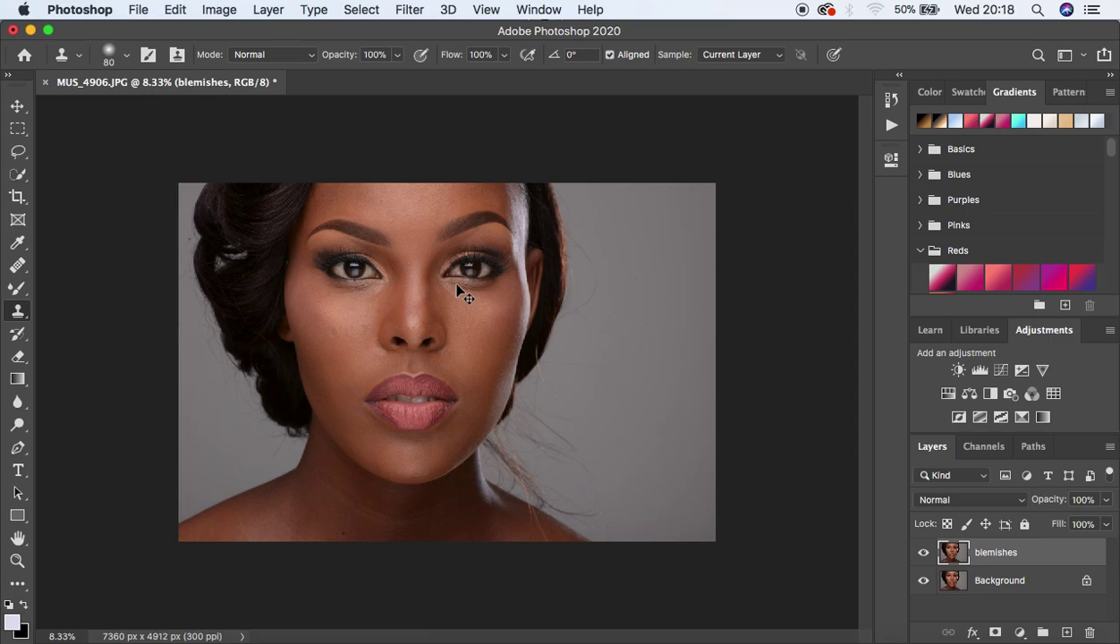
key("super+plus")
key("super+plus")
key("super+plus")
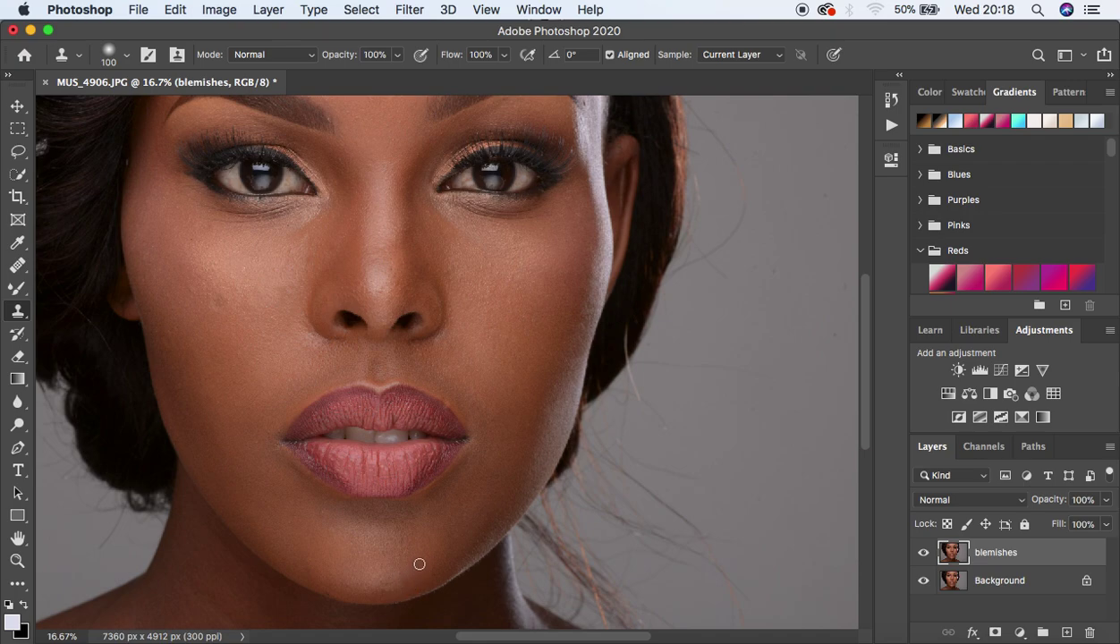
left_click(413, 577, "alt")
left_click(19, 267)
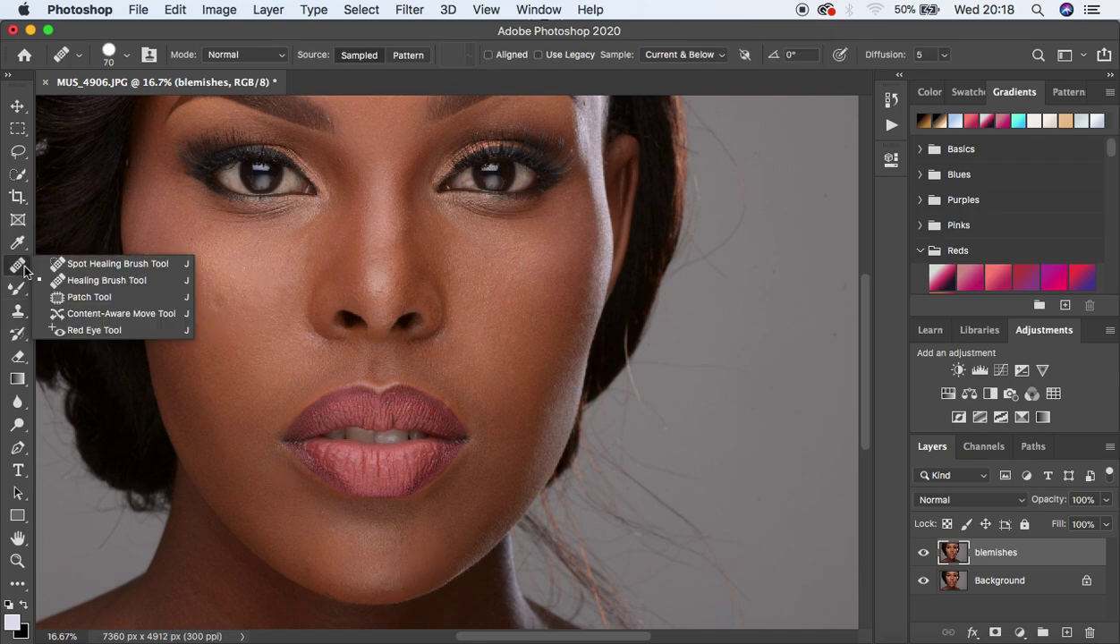
- Switch to the Patch Tool, zoom to 25%, and patch the cheek spot with skin from below
left_click(80, 297)
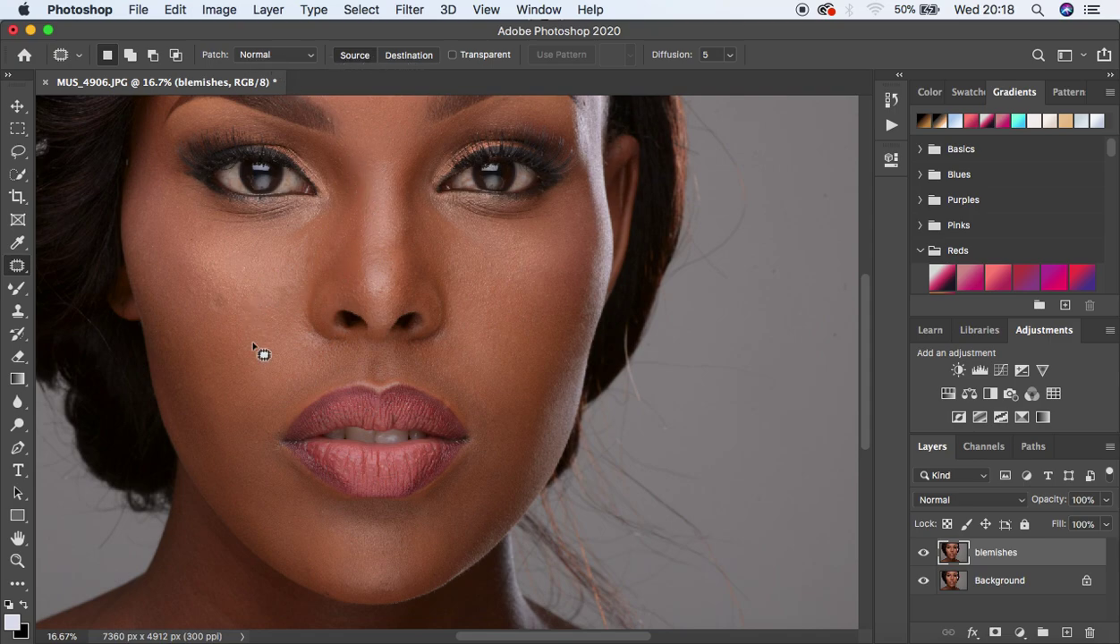
key("super+plus")
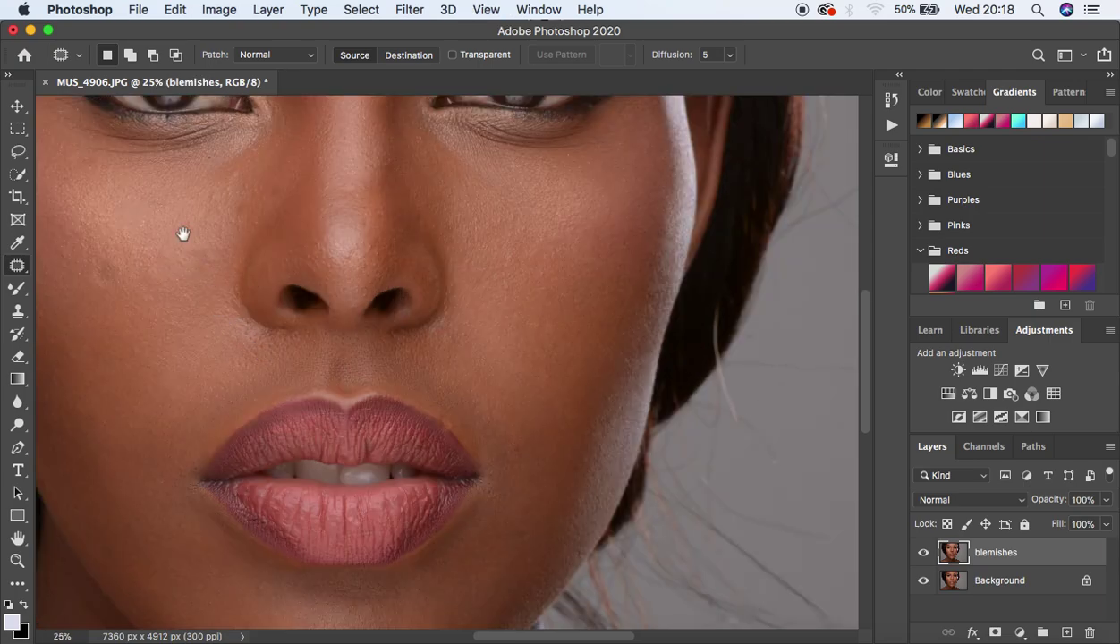
left_click_drag(182, 235, 283, 232)
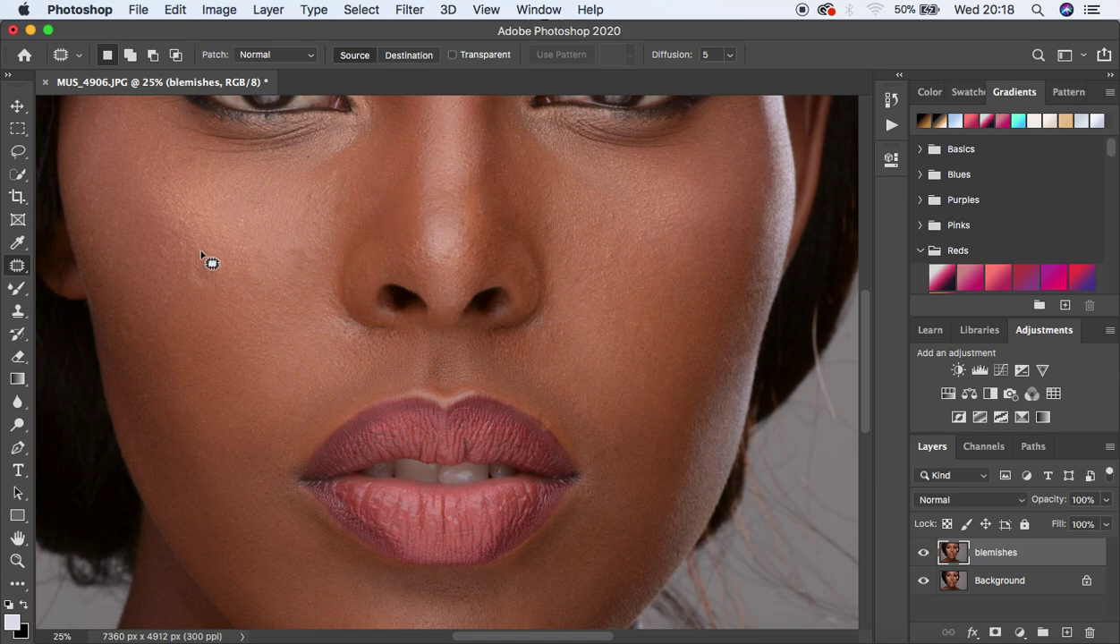
mouse_move(202, 255)
left_mouse_down()
mouse_move(183, 275)
mouse_move(200, 292)
mouse_move(220, 277)
mouse_move(213, 252)
mouse_move(198, 255)
left_mouse_up()
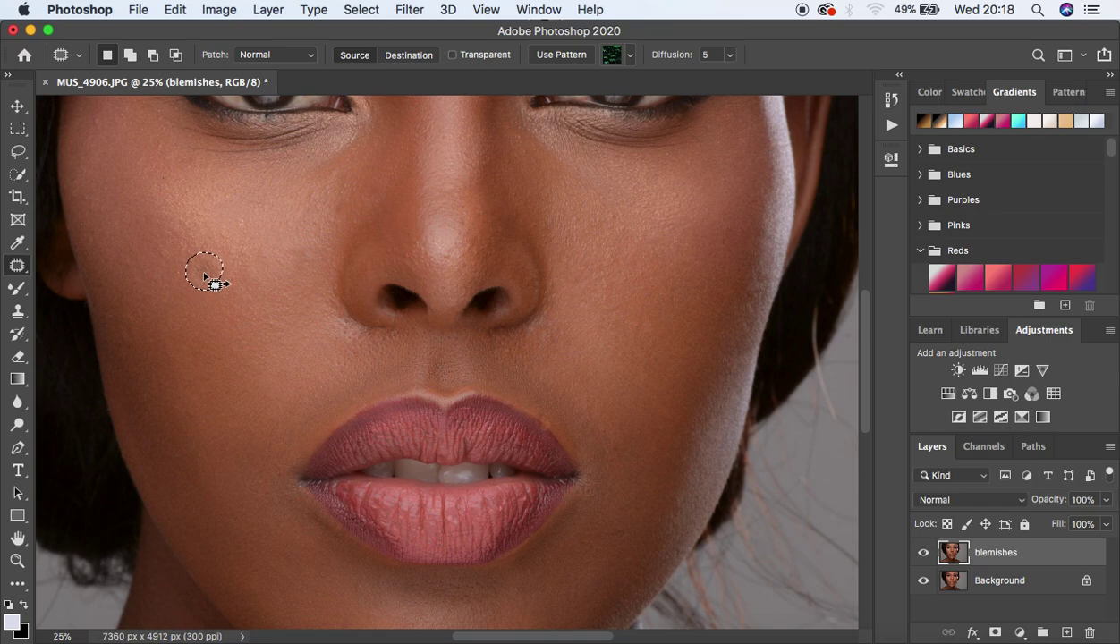
left_click_drag(205, 279, 212, 306)
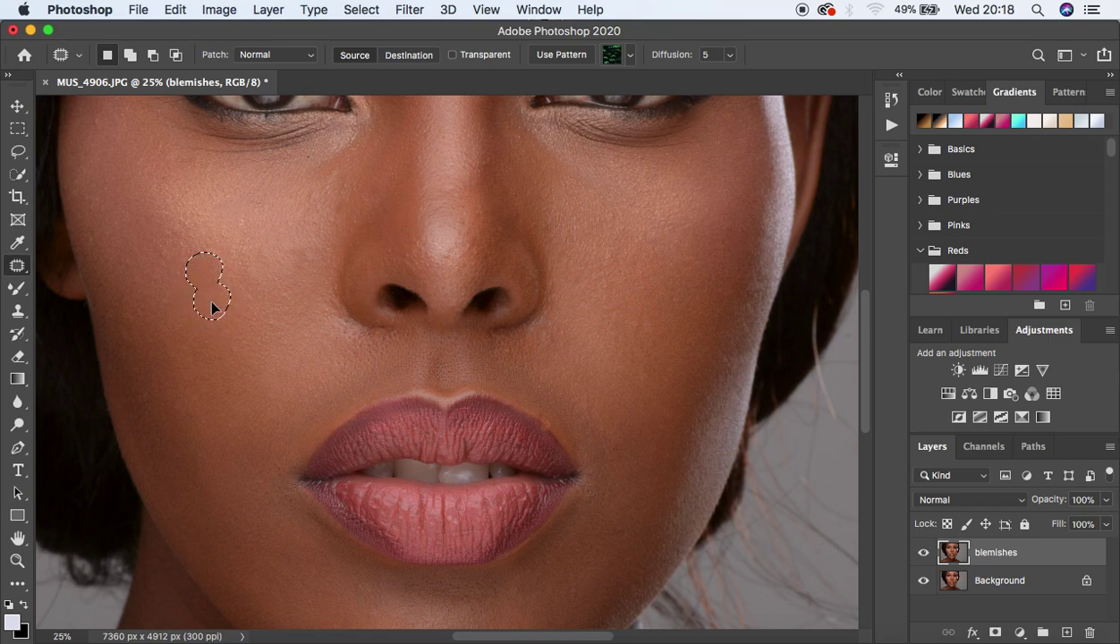
key("super+d")
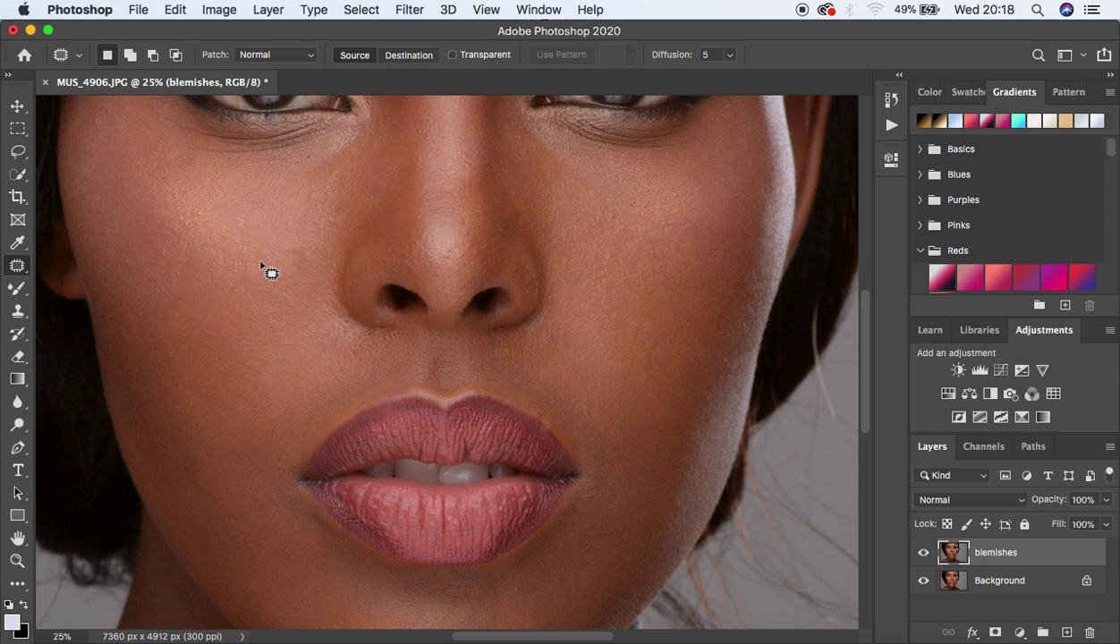
- Toggle the blemishes layer to compare before and after, then patch the spot under the eye
left_click(924, 555)
left_click(923, 555)
left_click(924, 555)
left_click(923, 555)
mouse_move(310, 193)
left_mouse_down()
mouse_move(311, 210)
mouse_move(320, 195)
mouse_move(307, 204)
left_mouse_up()
key("super+d")
left_click_drag(611, 159, 618, 495)
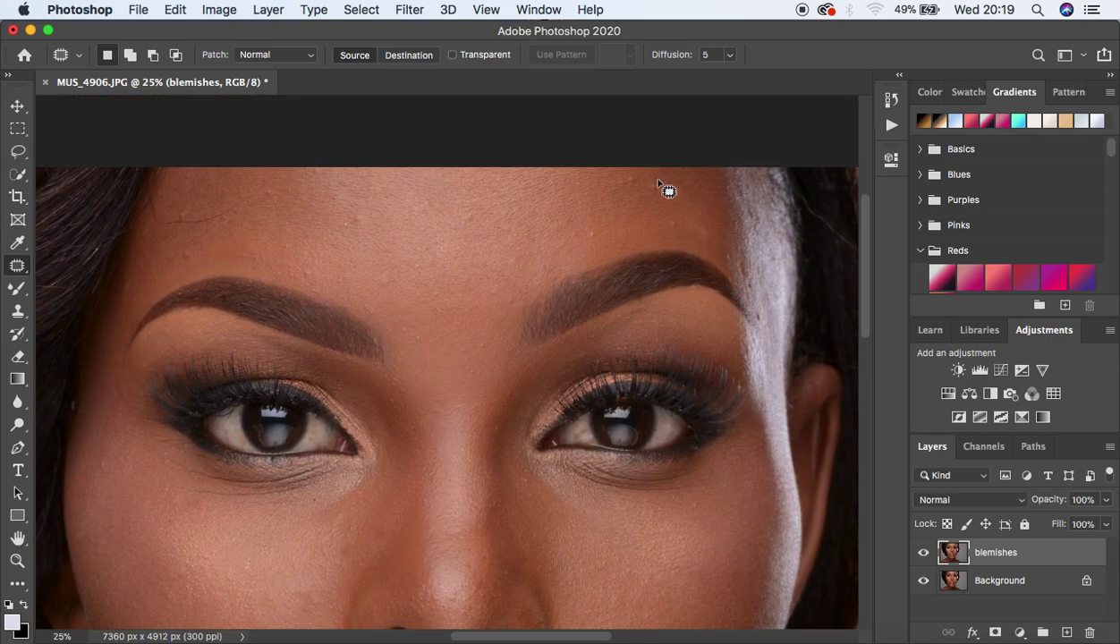
- Patch a forehead spot and two spots beside the eyebrow end with the Patch Tool
mouse_move(658, 185)
left_mouse_down()
mouse_move(665, 217)
mouse_move(689, 221)
mouse_move(717, 261)
mouse_move(731, 250)
mouse_move(737, 258)
mouse_move(728, 242)
mouse_move(742, 273)
mouse_move(739, 243)
mouse_move(733, 266)
left_mouse_up()
key("cmd+d")
key("cmd+d")
key("super+d")
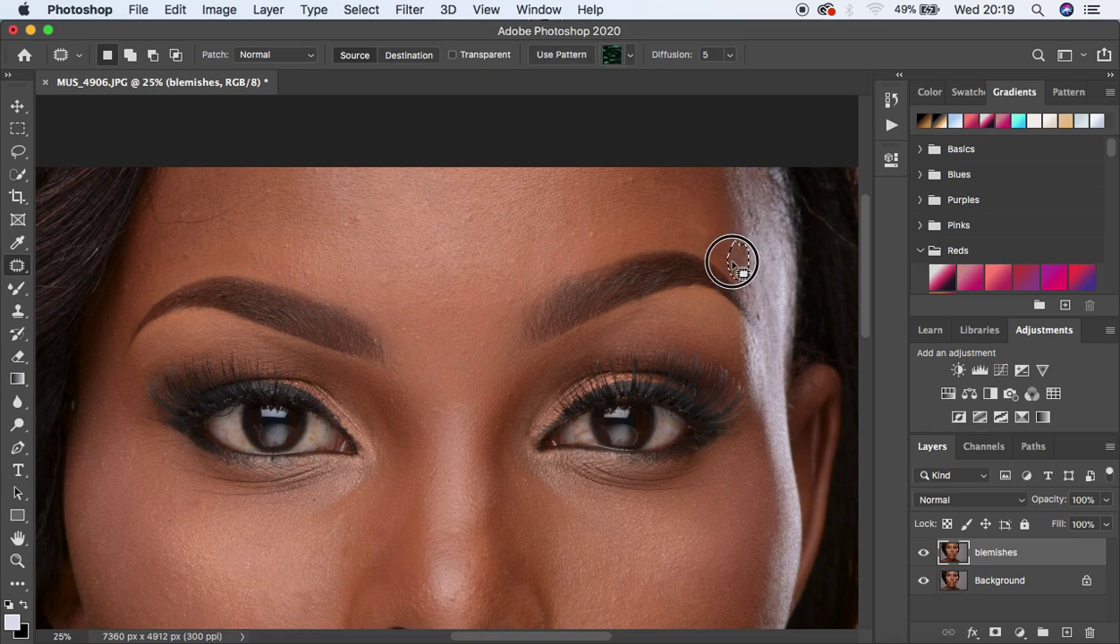
key("super+d")
mouse_move(753, 305)
left_mouse_down()
mouse_move(773, 328)
mouse_move(772, 355)
mouse_move(763, 349)
left_mouse_up()
key("super+d")
mouse_move(753, 217)
left_mouse_down()
mouse_move(743, 202)
mouse_move(785, 307)
left_mouse_up()
key("super+d")
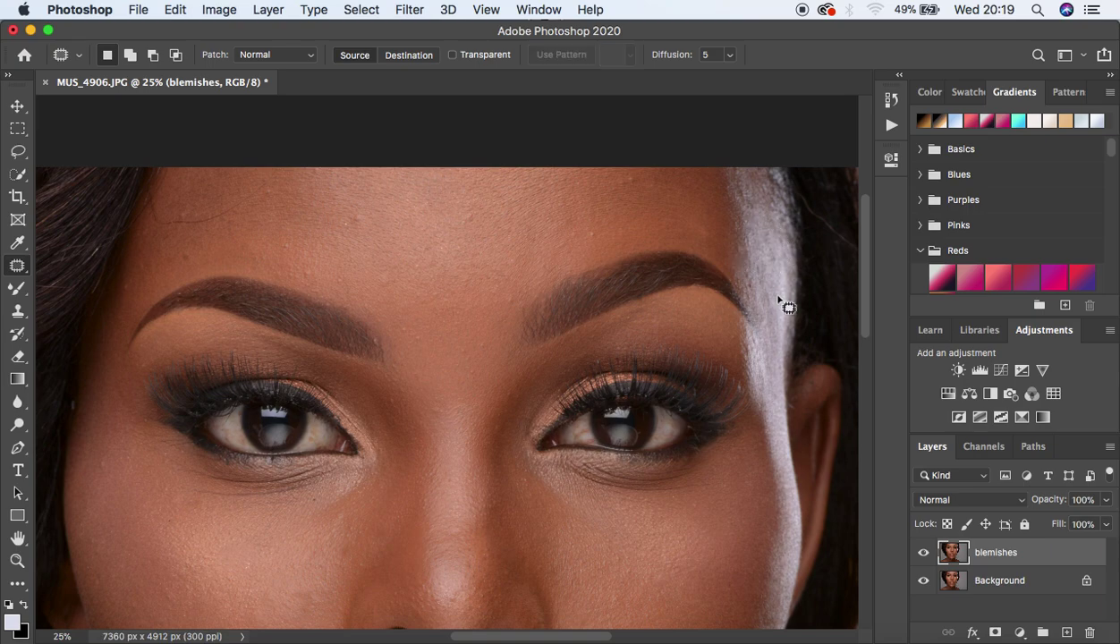
- Patch several spots across the left forehead and one near the brow
mouse_move(370, 214)
left_mouse_down()
mouse_move(358, 217)
mouse_move(371, 220)
left_mouse_up()
left_click(384, 218)
mouse_move(387, 280)
left_mouse_down()
mouse_move(374, 281)
mouse_move(395, 280)
mouse_move(404, 308)
left_mouse_up()
key("super+d")
mouse_move(297, 267)
left_mouse_down()
mouse_move(300, 283)
mouse_move(311, 266)
mouse_move(333, 275)
left_mouse_up()
left_click_drag(279, 250, 304, 249)
key("super+d")
mouse_move(268, 185)
left_mouse_down()
mouse_move(202, 211)
mouse_move(151, 211)
mouse_move(186, 235)
mouse_move(248, 186)
mouse_move(205, 216)
mouse_move(165, 218)
mouse_move(180, 231)
mouse_move(258, 199)
left_mouse_up()
key("super+d")
left_click(253, 210)
mouse_move(157, 198)
left_mouse_down()
mouse_move(160, 230)
mouse_move(159, 213)
mouse_move(179, 239)
mouse_move(173, 257)
mouse_move(193, 260)
left_mouse_up()
left_click(224, 264)
- Patch the remaining spots on the right, middle and left forehead
left_click_drag(594, 231, 623, 242)
left_click(634, 195)
mouse_move(634, 195)
left_mouse_down()
mouse_move(626, 175)
mouse_move(657, 182)
mouse_move(642, 199)
left_mouse_up()
left_click(638, 201)
mouse_move(481, 237)
left_mouse_down()
mouse_move(480, 212)
mouse_move(485, 233)
mouse_move(470, 222)
left_mouse_up()
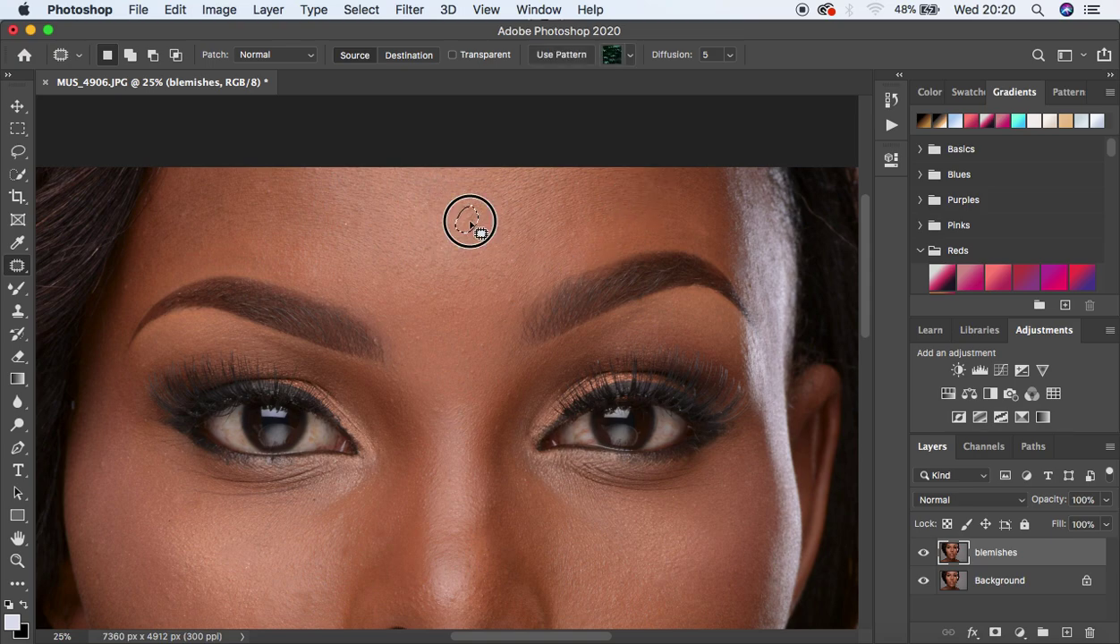
left_click(422, 232)
mouse_move(209, 217)
left_mouse_down()
mouse_move(182, 205)
mouse_move(178, 233)
mouse_move(202, 207)
mouse_move(195, 239)
left_mouse_up()
left_click(198, 249)
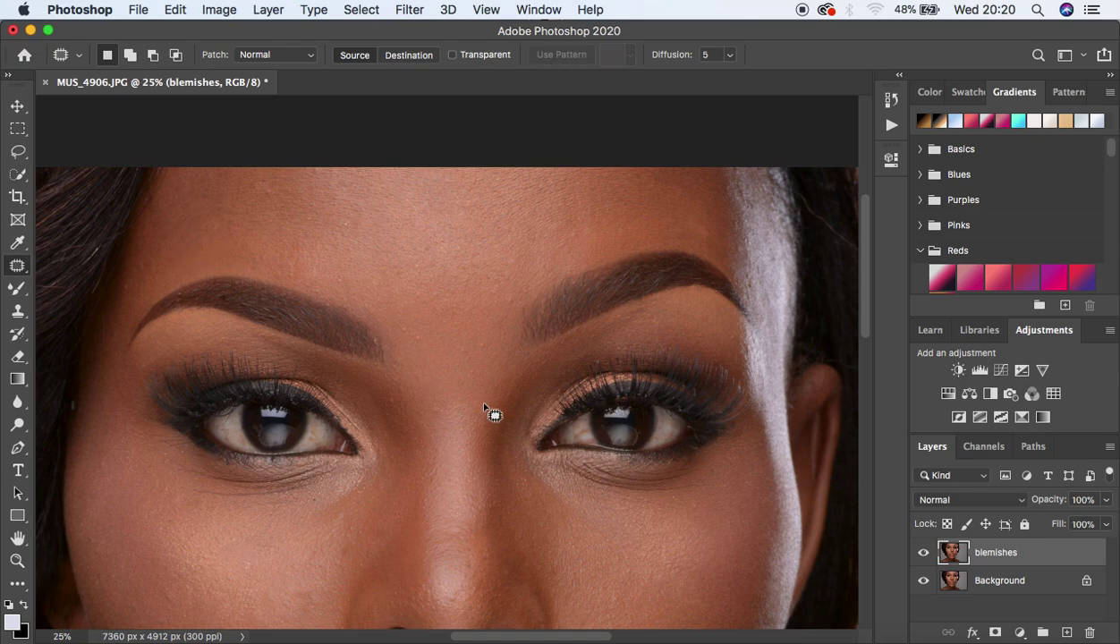
- Patch the spot between the brows and one near the left cheek
mouse_move(481, 342)
left_mouse_down()
mouse_move(468, 372)
mouse_move(492, 342)
mouse_move(475, 357)
mouse_move(476, 326)
mouse_move(501, 294)
mouse_move(512, 313)
mouse_move(518, 290)
mouse_move(507, 320)
left_mouse_up()
key("ctrl+d")
left_click(512, 315)
key("ctrl+d")
mouse_move(95, 475)
left_mouse_down()
mouse_move(110, 475)
mouse_move(112, 492)
mouse_move(95, 463)
mouse_move(116, 465)
left_mouse_up()
left_click(105, 482)
- Bring the neck into view and patch the mole and a nearby blemish below the chin
key("super+minus")
key("super+minus")
key("super+minus")
key("super+minus")
key("super+equal")
key("super+equal")
key("super+equal")
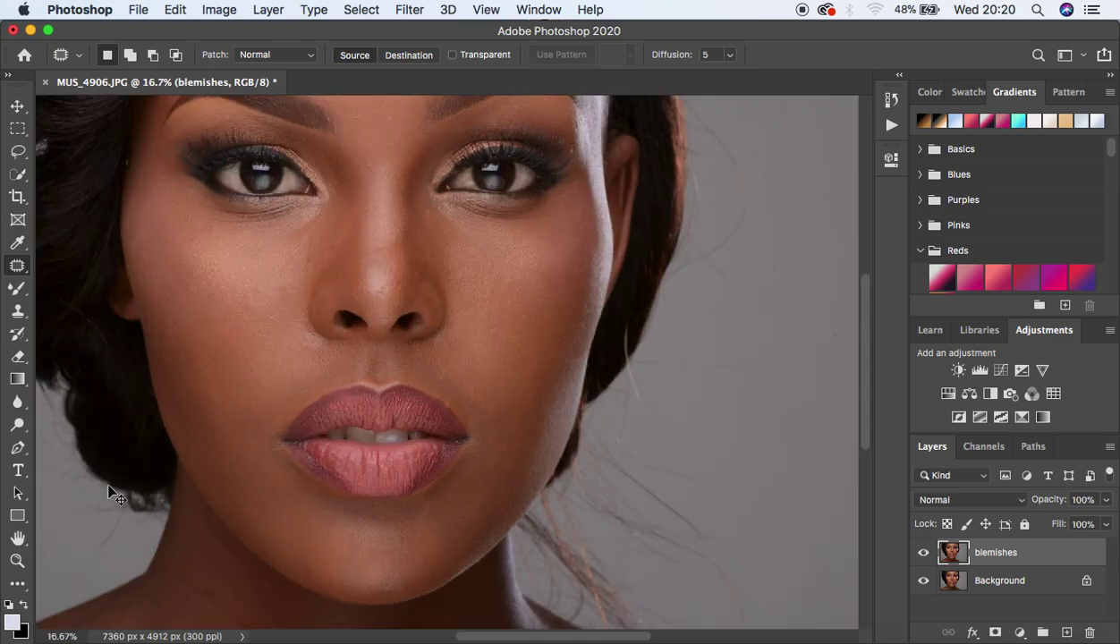
key("super+equal")
left_click_drag(442, 508, 552, 108)
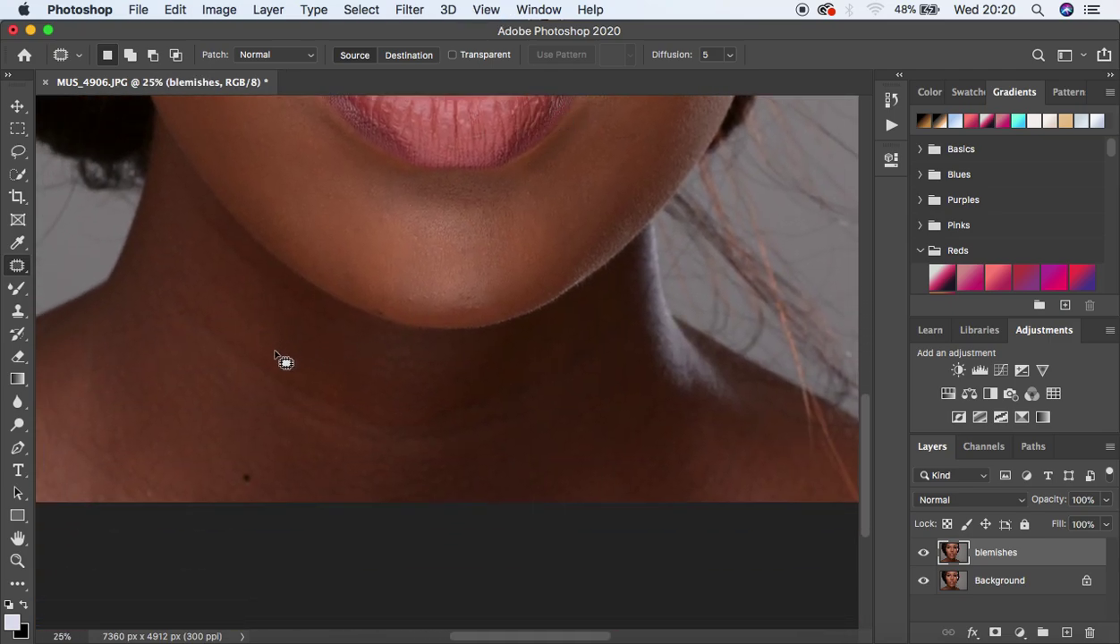
mouse_move(246, 478)
left_mouse_down()
mouse_move(225, 481)
mouse_move(258, 491)
mouse_move(225, 456)
left_mouse_up()
key("super+d")
mouse_move(185, 318)
left_mouse_down()
mouse_move(273, 417)
mouse_move(299, 409)
mouse_move(264, 355)
mouse_move(226, 325)
mouse_move(238, 350)
mouse_move(238, 391)
left_mouse_up()
key("super+d")
- Patch the larger blemish area and further spots along the neck
mouse_move(321, 387)
left_mouse_down()
mouse_move(290, 401)
mouse_move(388, 454)
mouse_move(454, 459)
mouse_move(468, 437)
mouse_move(362, 401)
mouse_move(374, 451)
left_mouse_up()
left_click(494, 383)
mouse_move(493, 383)
left_mouse_down()
mouse_move(444, 421)
mouse_move(469, 433)
mouse_move(521, 425)
mouse_move(567, 393)
mouse_move(583, 360)
left_mouse_up()
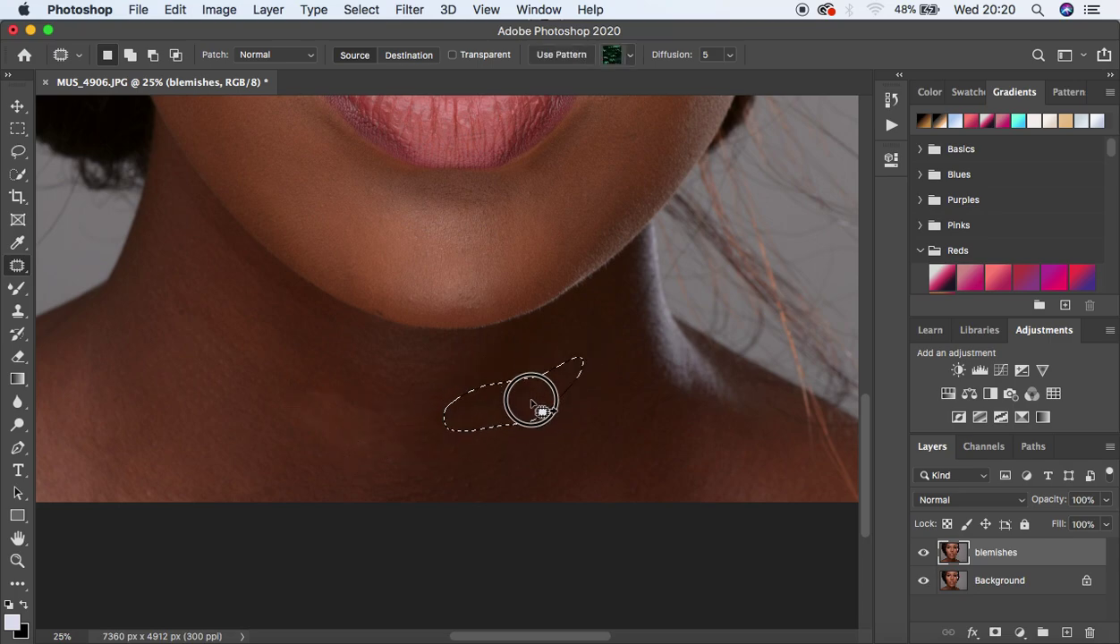
left_click(594, 344)
mouse_move(515, 362)
left_mouse_down()
mouse_move(453, 402)
mouse_move(495, 420)
mouse_move(528, 393)
left_mouse_up()
left_click(600, 333)
mouse_move(620, 309)
left_mouse_down()
mouse_move(602, 367)
mouse_move(651, 295)
mouse_move(640, 309)
left_mouse_up()
left_click(624, 355)
- Patch the small spots lower on the neck with clean skin beside them
mouse_move(470, 395)
left_mouse_down()
mouse_move(445, 431)
mouse_move(457, 410)
left_mouse_up()
left_click(452, 439)
mouse_move(490, 475)
left_mouse_down()
mouse_move(470, 508)
mouse_move(488, 486)
mouse_move(542, 481)
mouse_move(471, 468)
mouse_move(520, 454)
mouse_move(504, 458)
mouse_move(551, 472)
left_mouse_up()
left_click(529, 453)
left_click(552, 447)
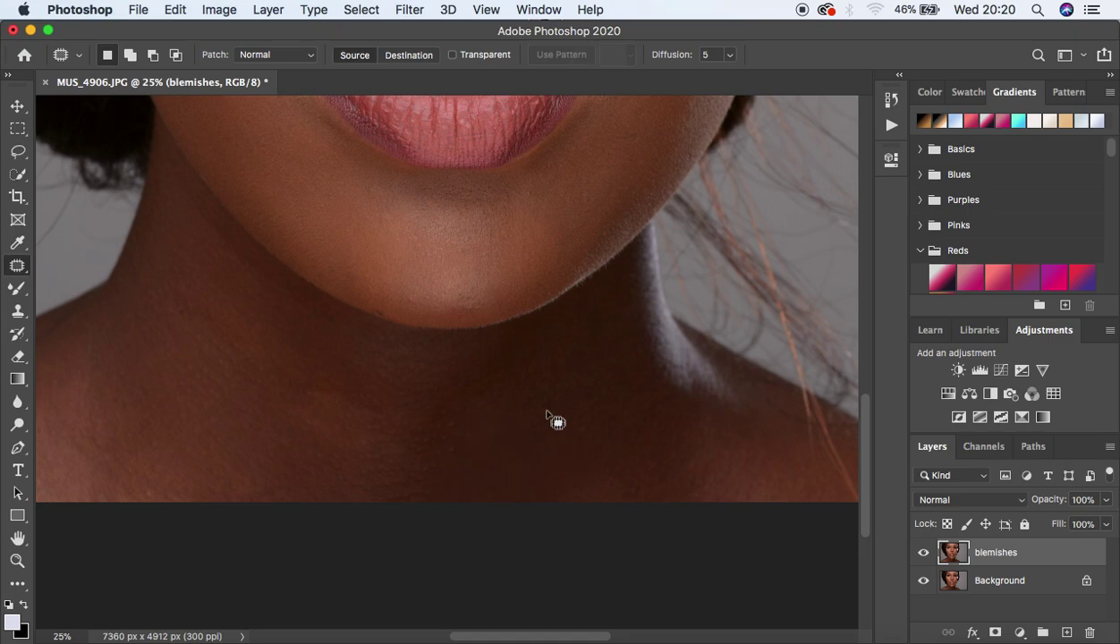
key("super+minus")
key("super+minus")
key("super+minus")
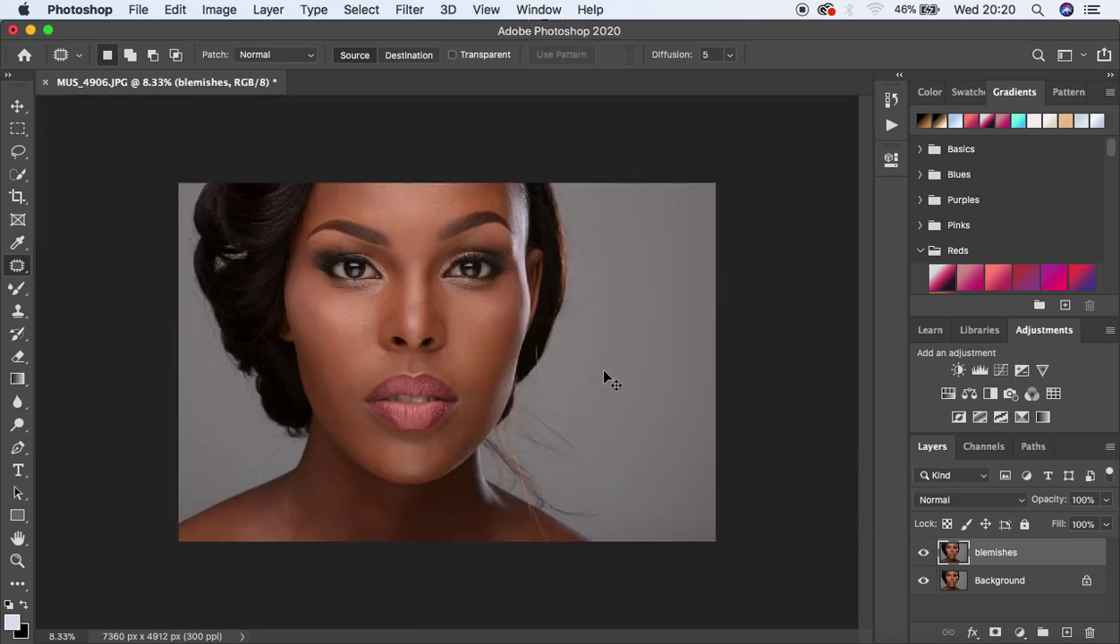
key("super+equal")
key("super+equal")
key("super+minus")
key("super+minus")
key("super+minus")
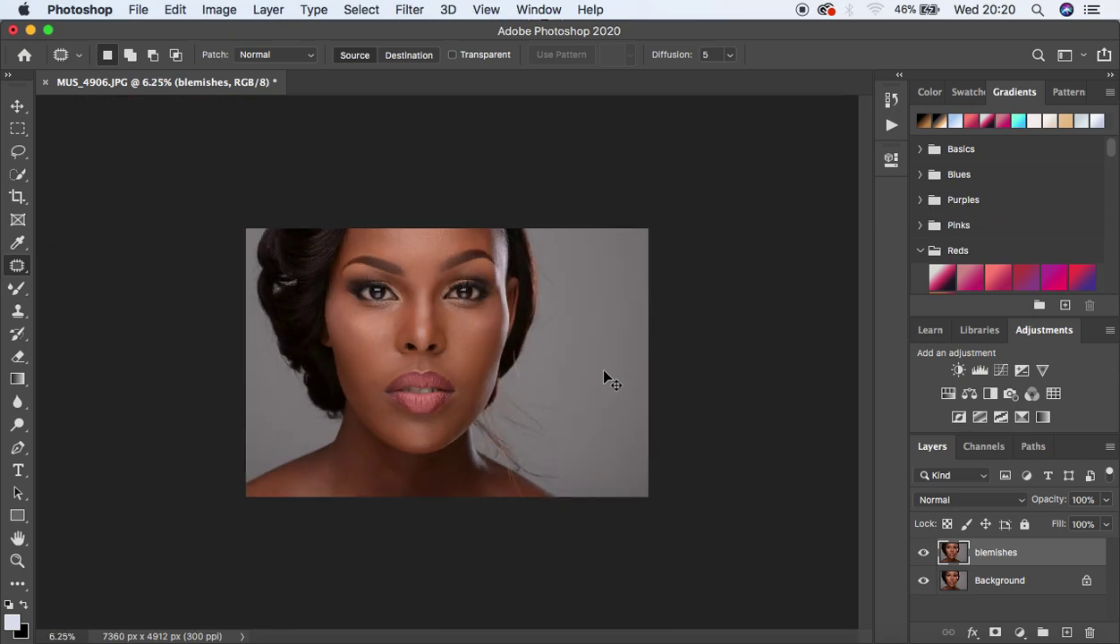
key("super+equal")
key("super+equal")
key("super+equal")
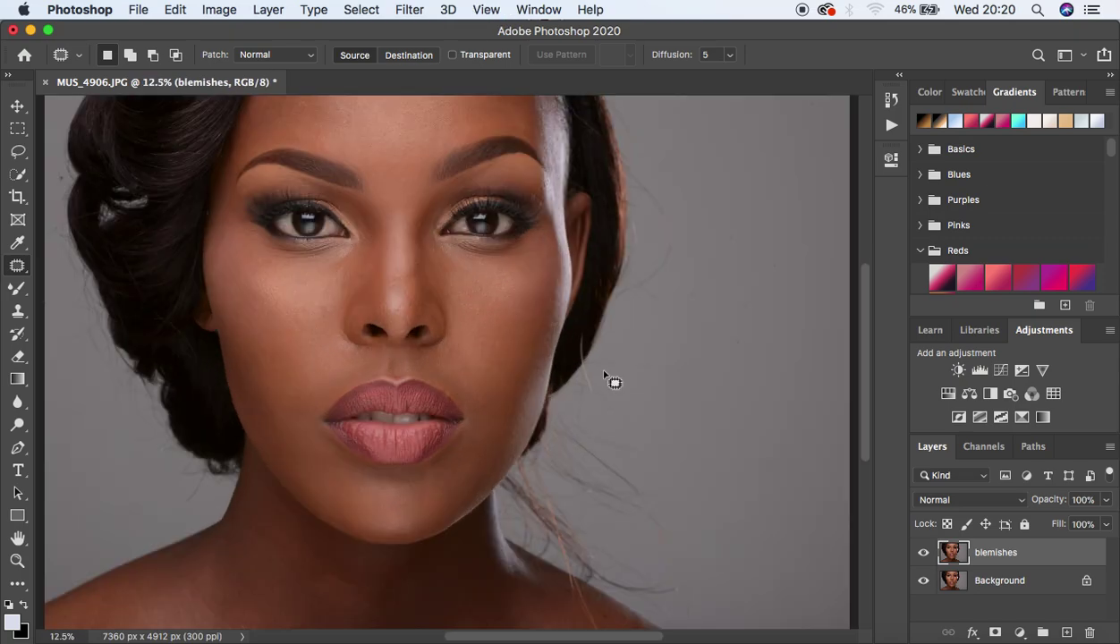
left_click(924, 552)
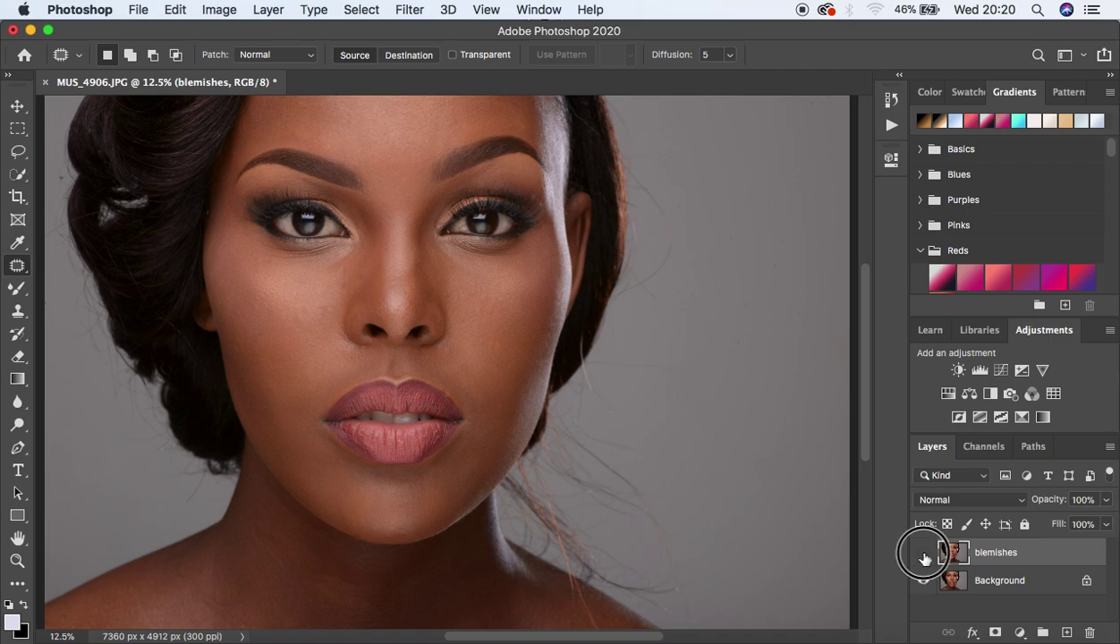
left_click(923, 553)
double_click(924, 553)
left_click(925, 554)
left_click(924, 554)
left_click(925, 554)
left_click(924, 554)
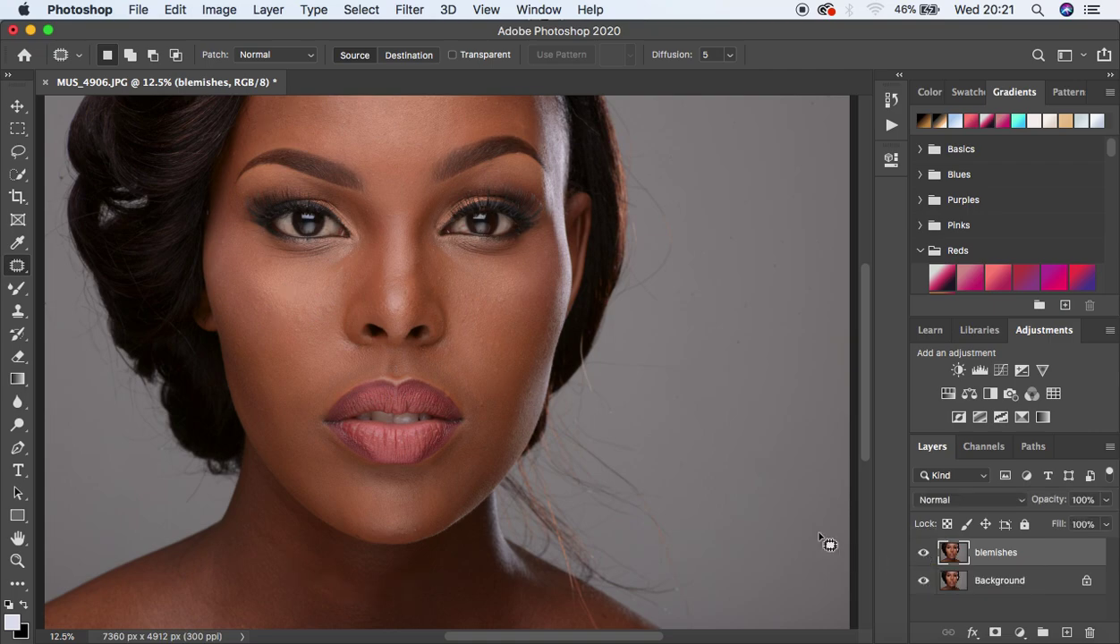
key("super+minus")
key("super+minus")
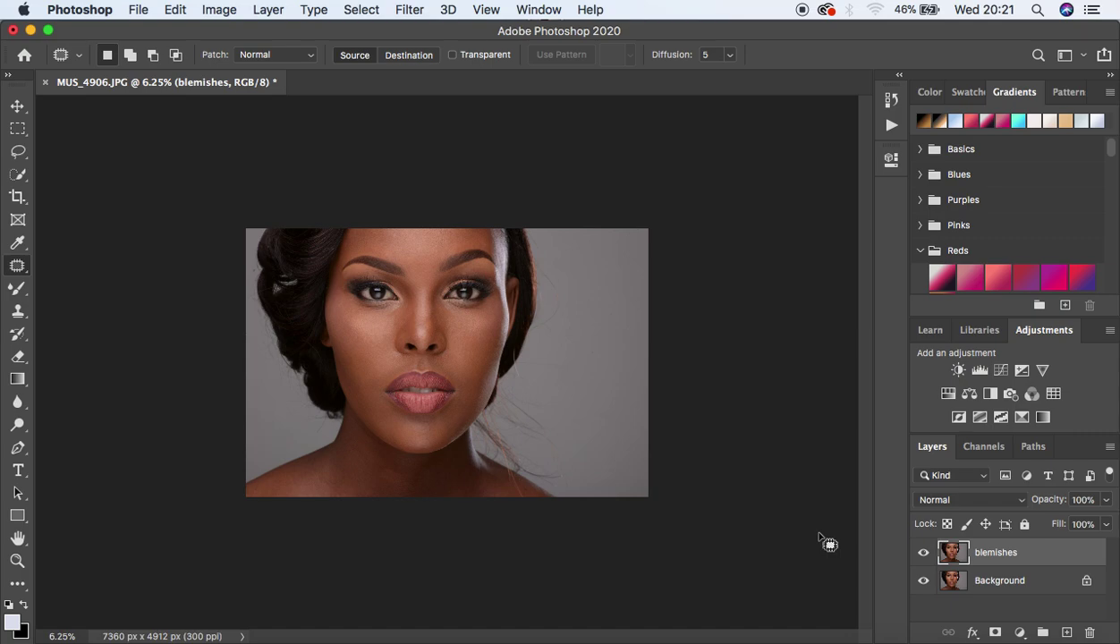
key("super+equal")
key("super+equal")
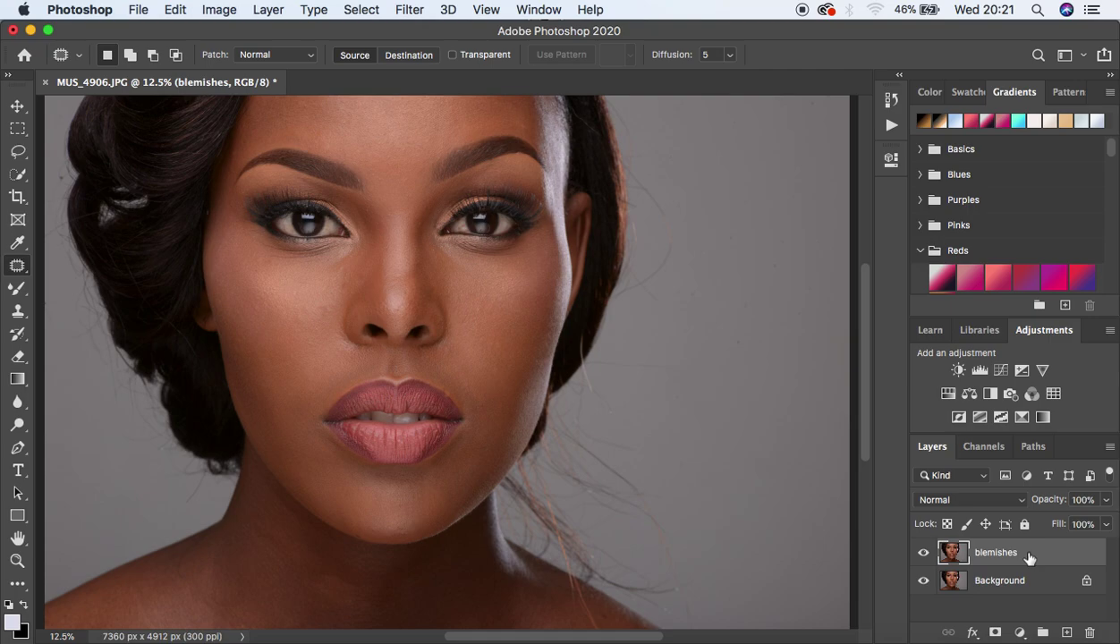
- Duplicate the blemishes layer and rename the lower one LOW FREQ
key("super+j")
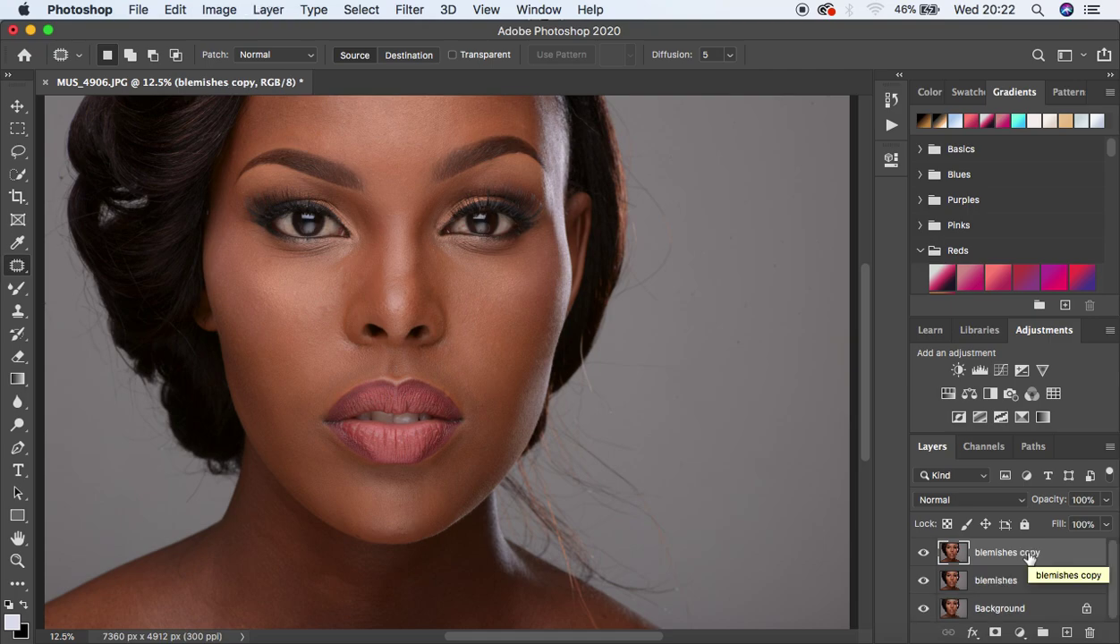
double_click(991, 581)
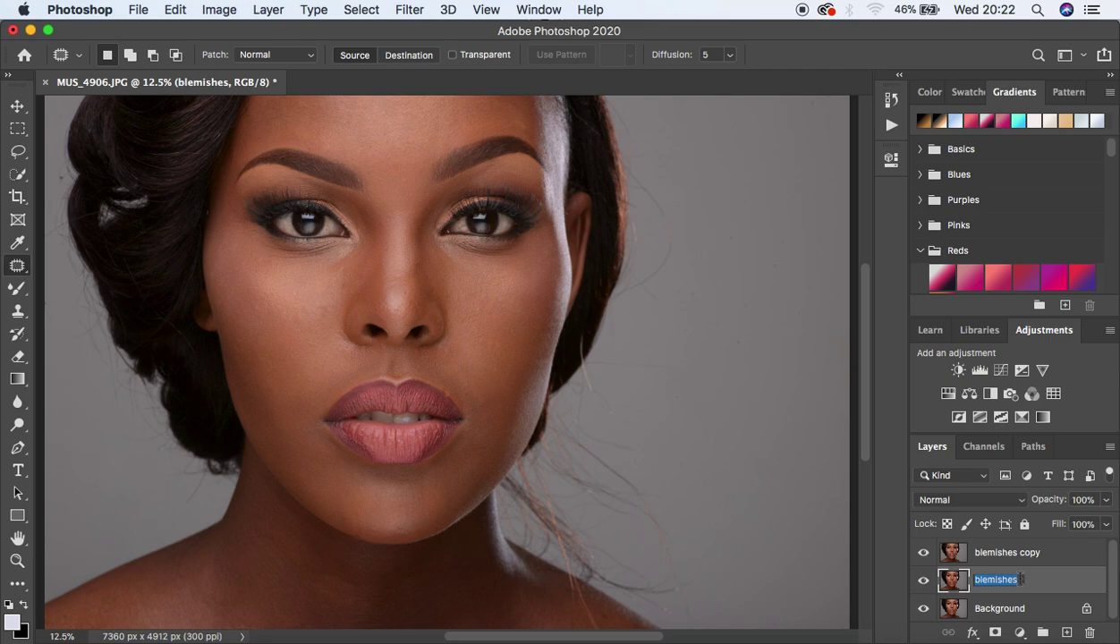
type("LOW FREQ")
key("Return")
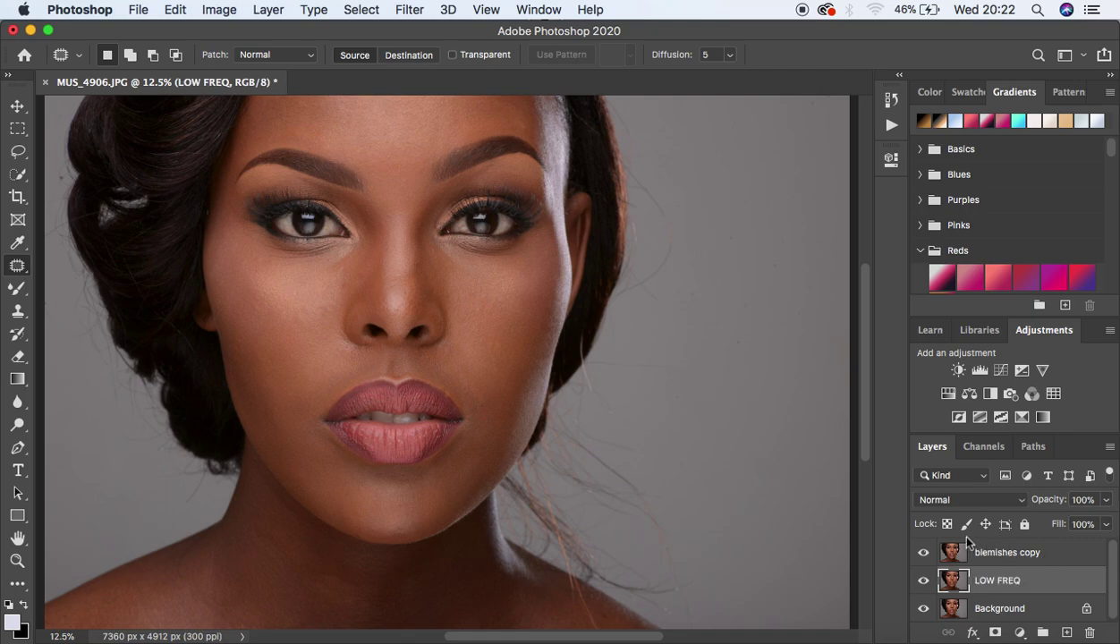
- Rename the copy layer on top HIGH FREQ
double_click(998, 552)
type("HIGH FREQ")
key("Return")
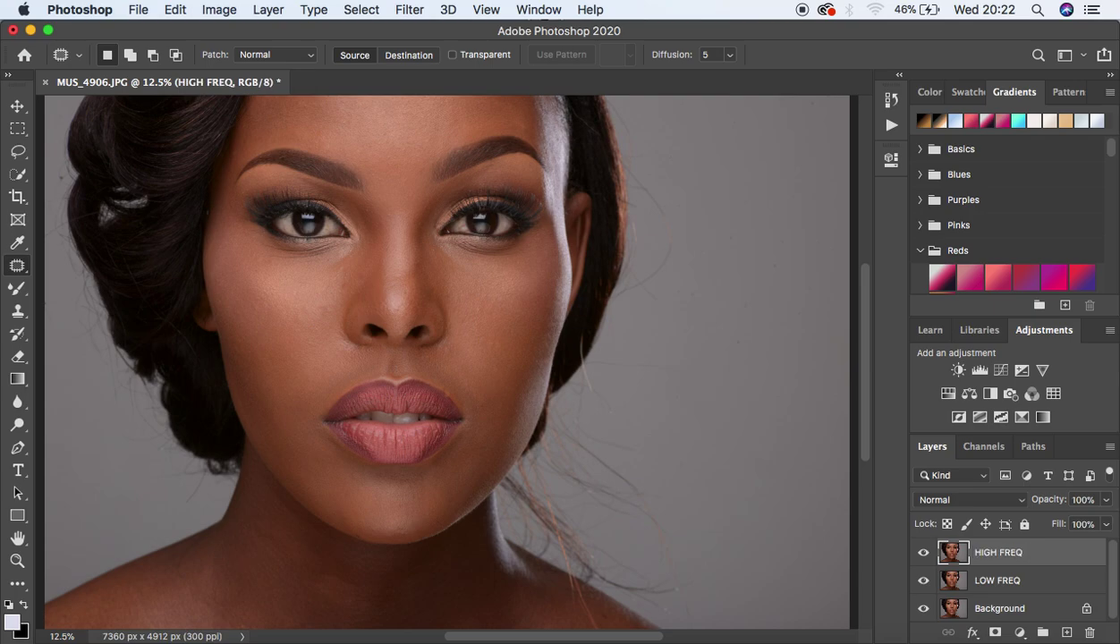
- Hide HIGH FREQ, make LOW FREQ the active layer, and open the Filter menu
key("super+minus")
key("super+plus")
left_click(924, 552)
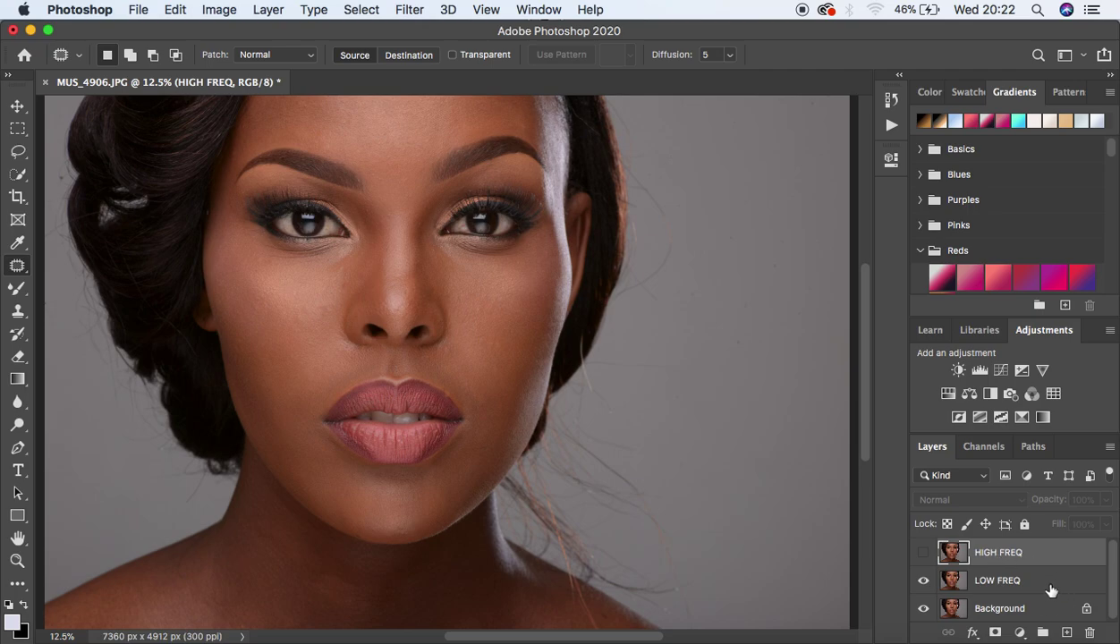
left_click(1052, 590)
key("super+minus")
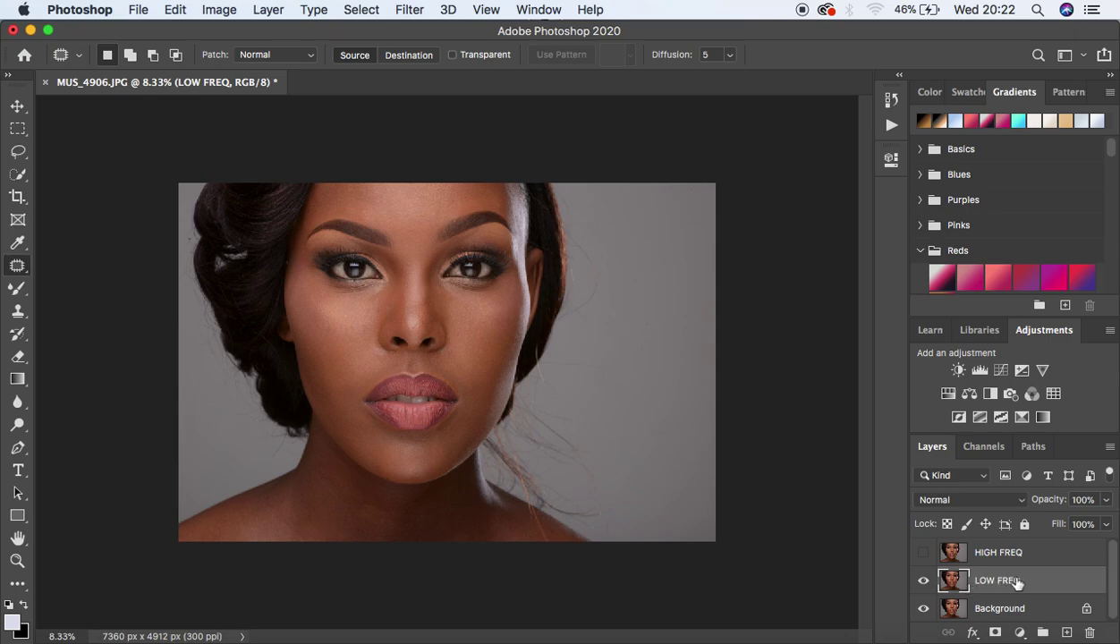
left_click(410, 9)
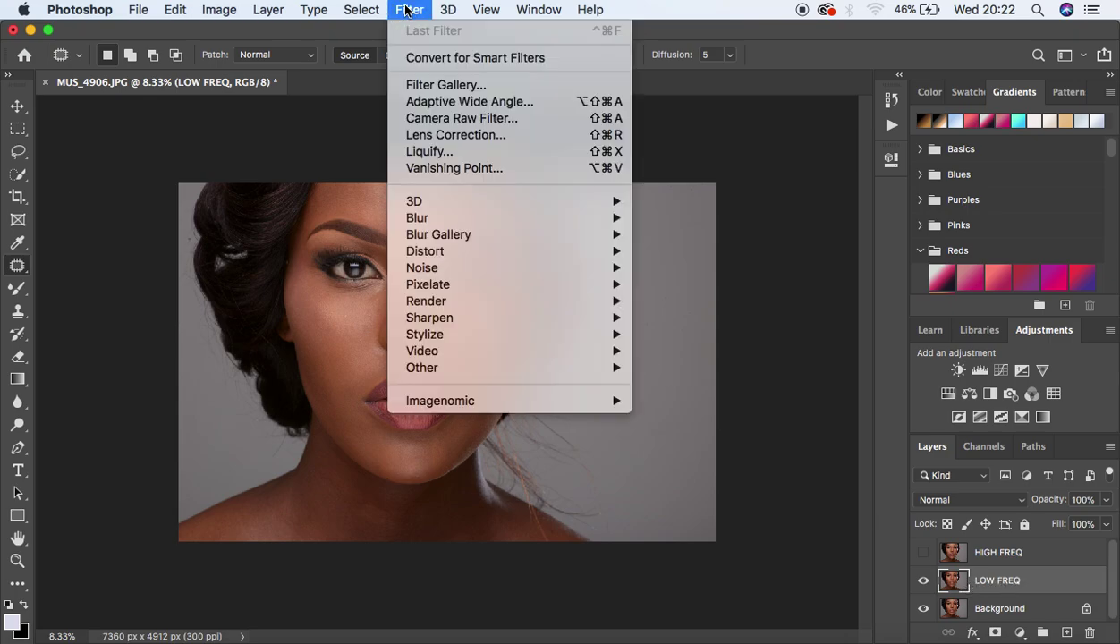
- Choose Gaussian Blur and drop the radius to 0.1 pixels, toggling the preview
mouse_move(434, 216)
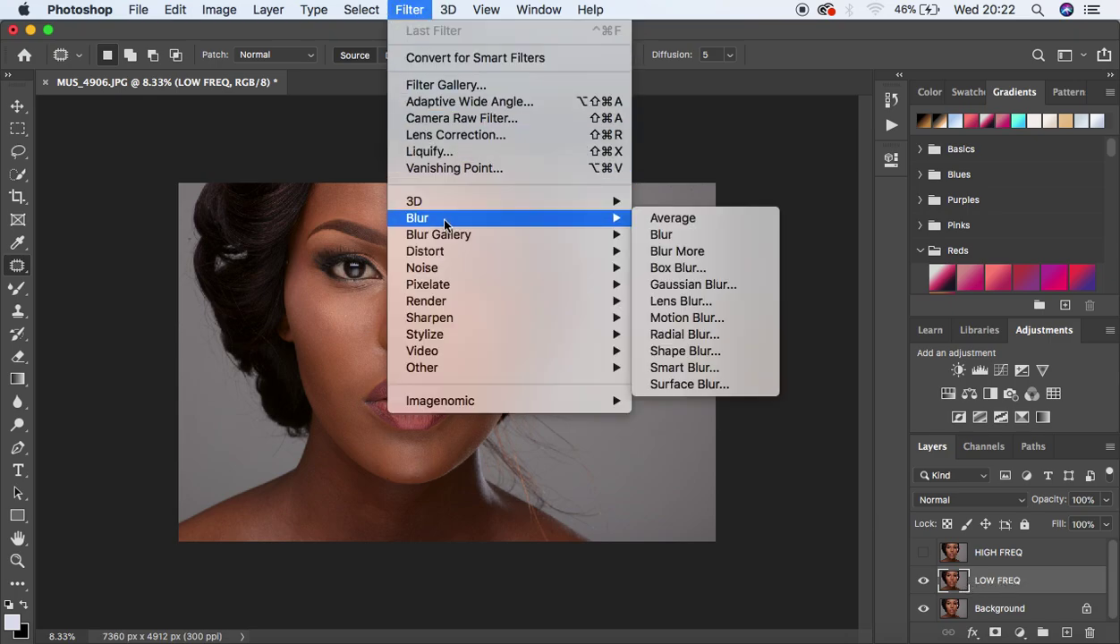
left_click(694, 284)
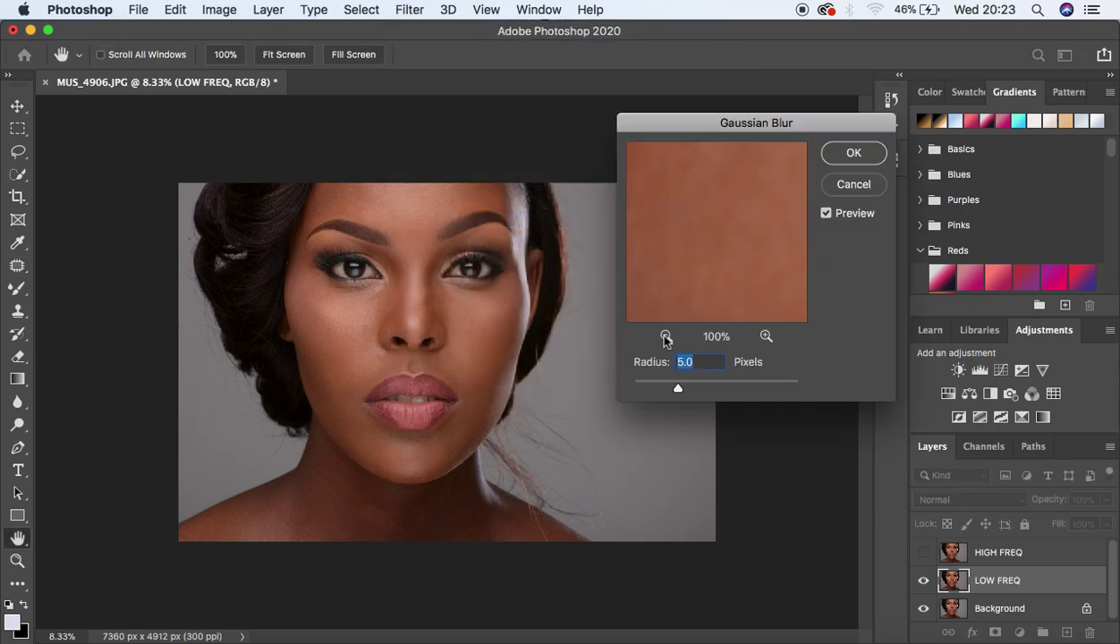
left_click_drag(680, 394, 592, 392)
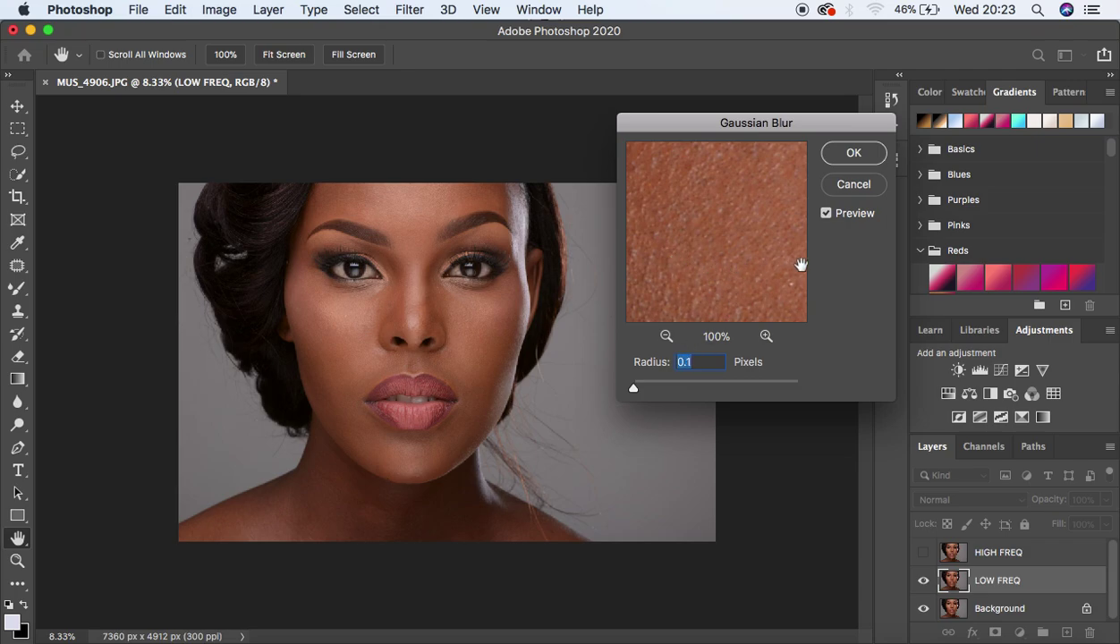
left_click(827, 214)
left_click(824, 212)
- Zoom the blur dialog preview out to show the whole face
left_click(666, 337)
left_click(666, 337)
left_click(665, 337)
left_click(666, 337)
left_click(665, 337)
left_click(666, 336)
left_click(666, 337)
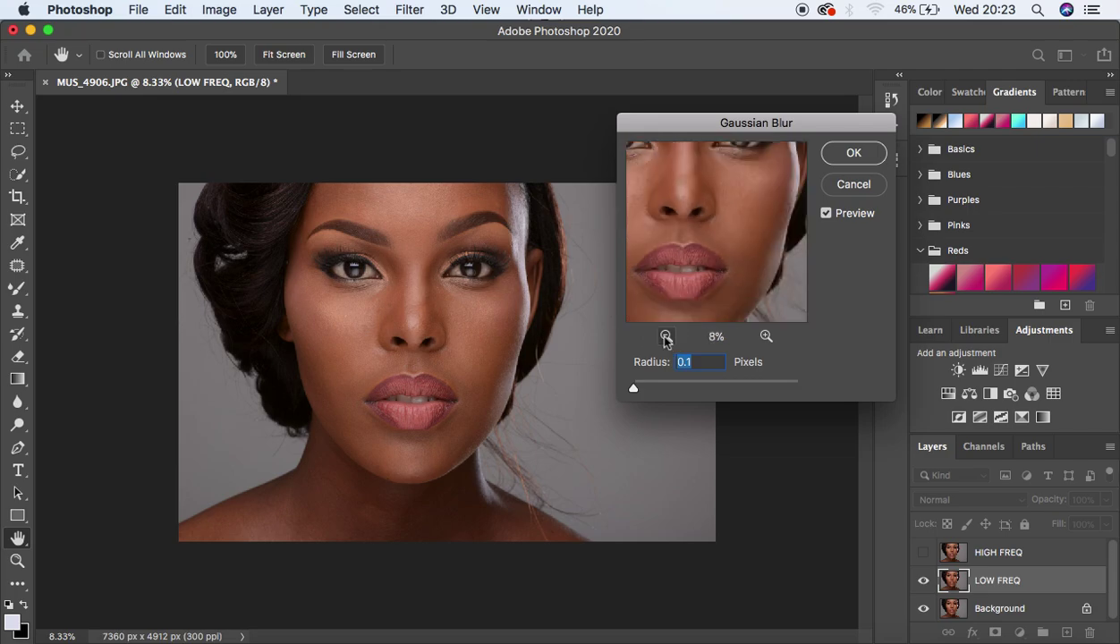
left_click(666, 337)
left_click(666, 337)
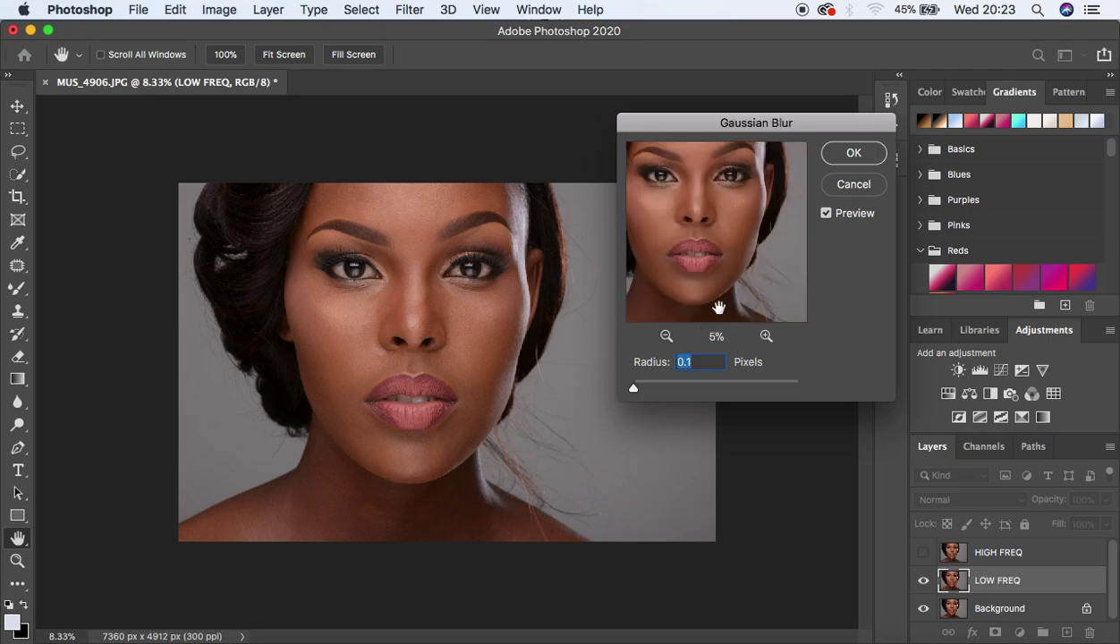
left_click_drag(696, 242, 716, 286)
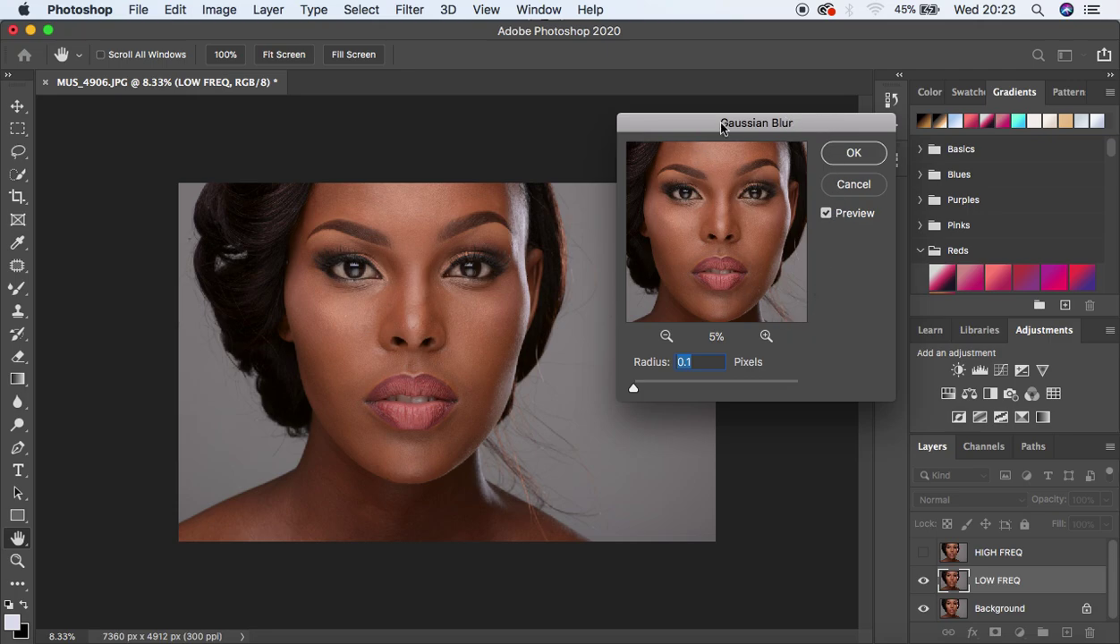
- Zoom the preview in on the nose, lips and eyes, and nudge the radius up slightly
left_click(766, 337)
left_click(766, 336)
left_click_drag(723, 243, 731, 289)
left_click_drag(739, 235, 742, 332)
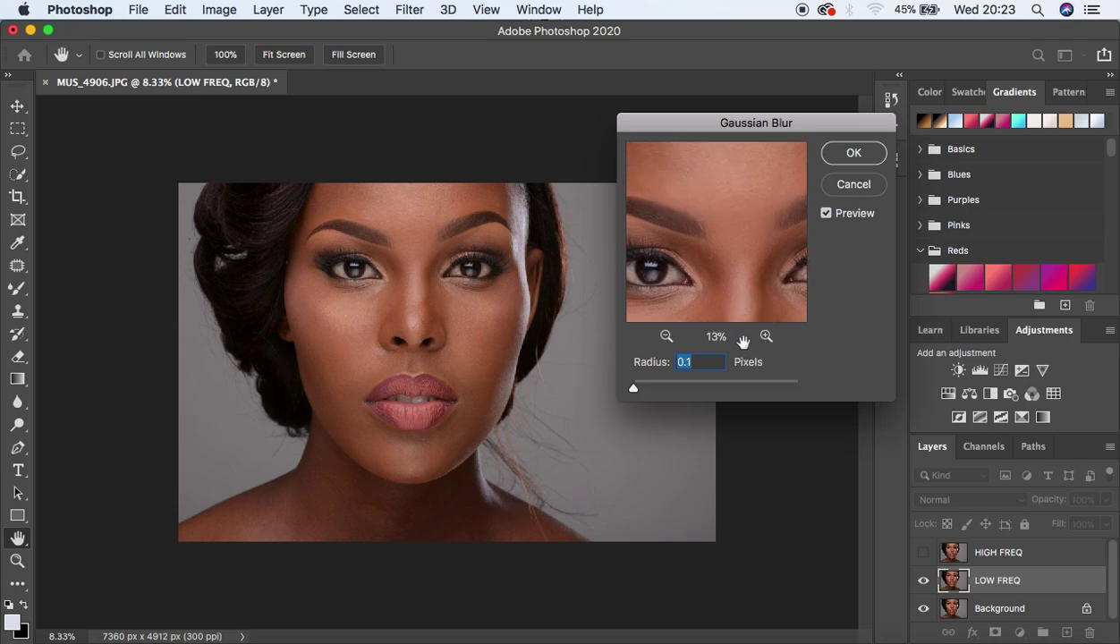
left_click_drag(740, 237, 728, 129)
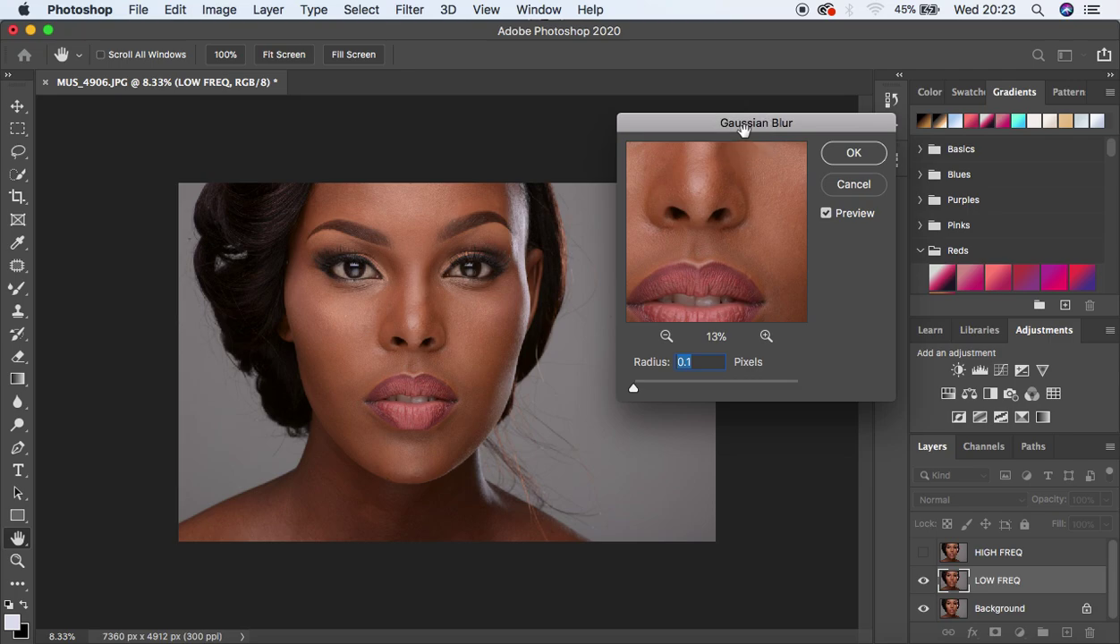
mouse_move(740, 235)
left_mouse_down()
mouse_move(769, 288)
mouse_move(761, 235)
left_mouse_up()
left_click(766, 336)
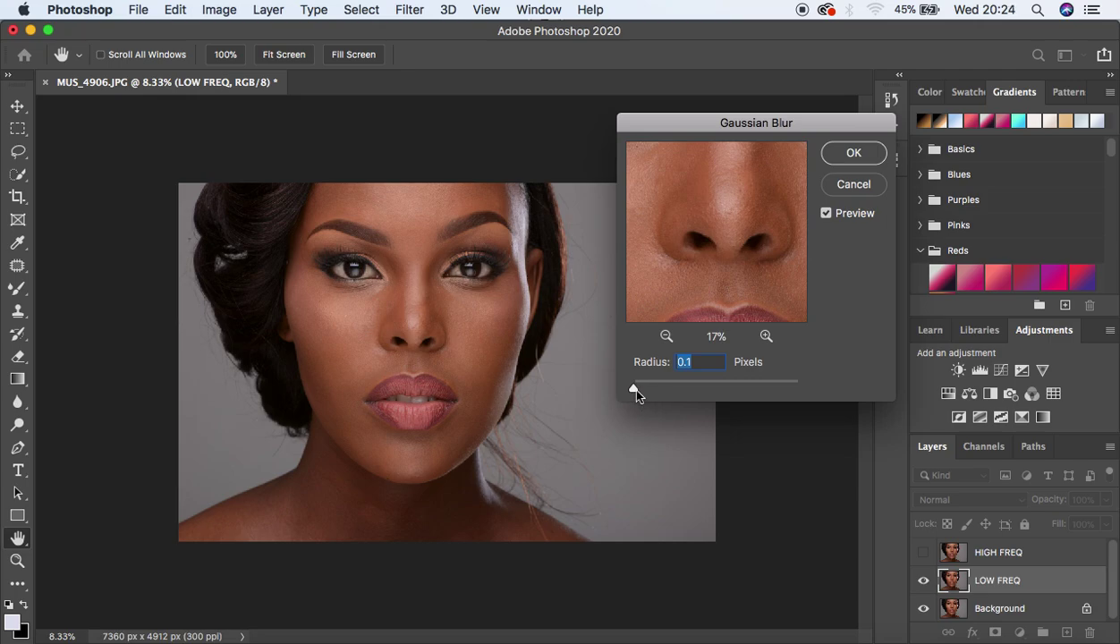
left_click_drag(635, 390, 644, 391)
- Raise the Gaussian Blur radius through 1.7 and 2.8 to 8.0 pixels
left_click_drag(644, 394, 649, 390)
left_click_drag(649, 394, 690, 387)
left_click_drag(758, 242, 750, 271)
- Check the blur preview over the cheek, lips, chin, nose, eye and eyebrow
left_click_drag(674, 225, 780, 179)
left_click_drag(715, 258, 775, 172)
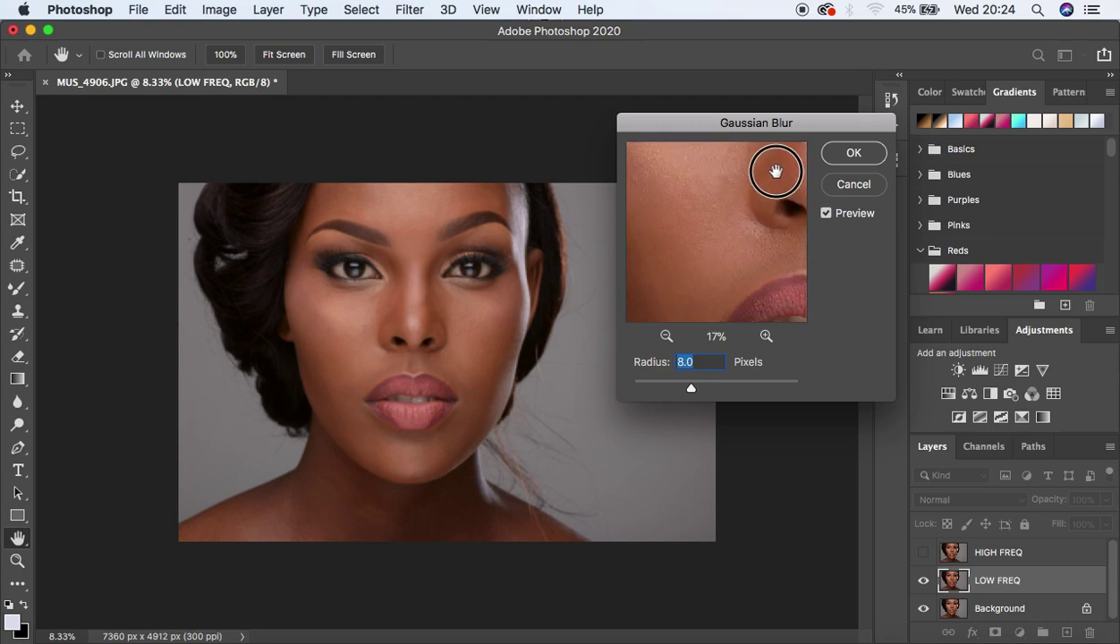
left_click_drag(733, 267, 719, 136)
left_click_drag(769, 222, 667, 200)
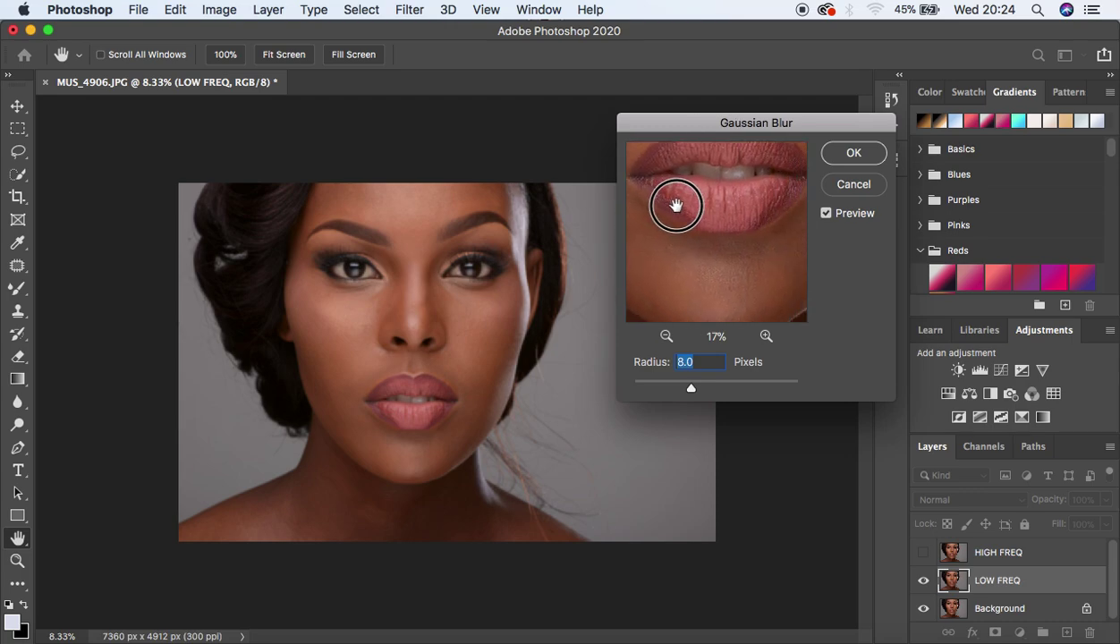
left_click_drag(727, 248, 746, 208)
left_click_drag(666, 197, 696, 268)
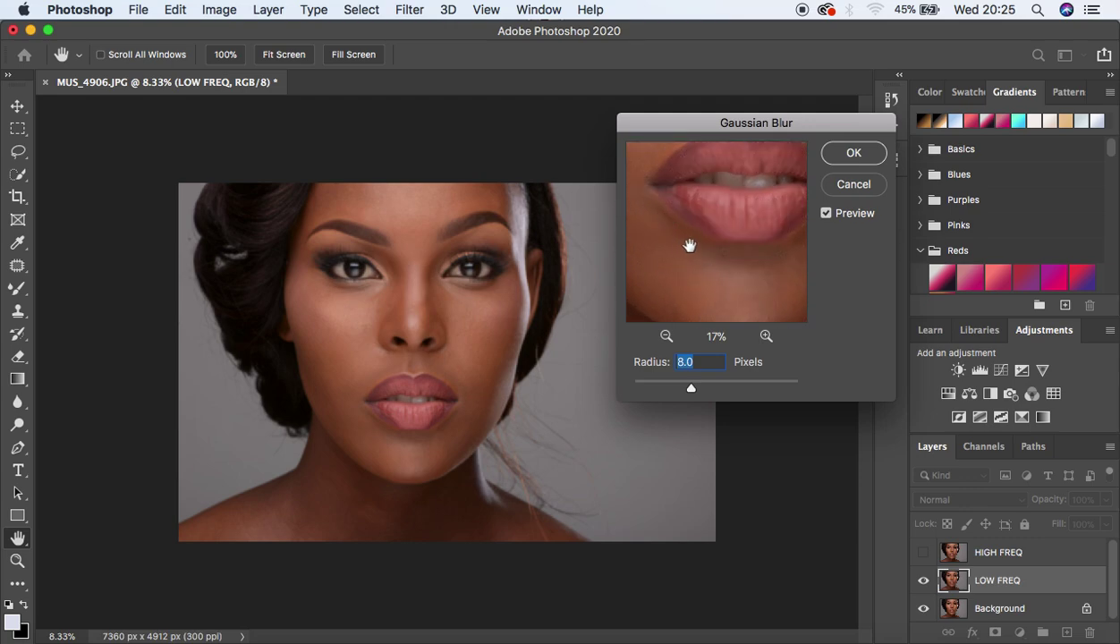
left_click_drag(723, 175, 721, 391)
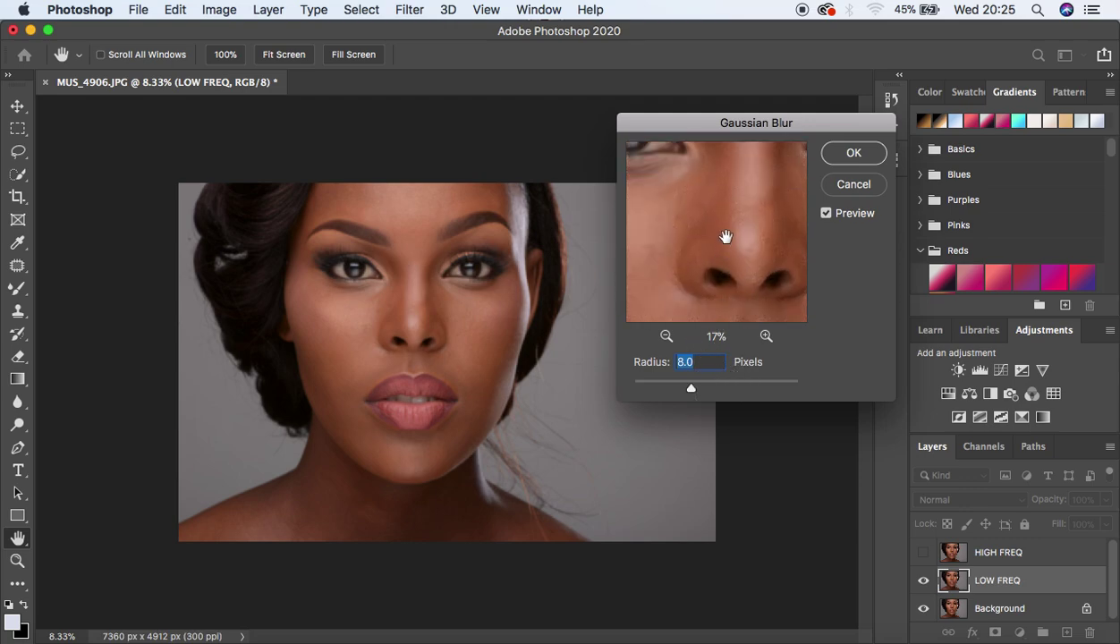
left_click_drag(723, 186, 728, 278)
left_click_drag(687, 233, 790, 260)
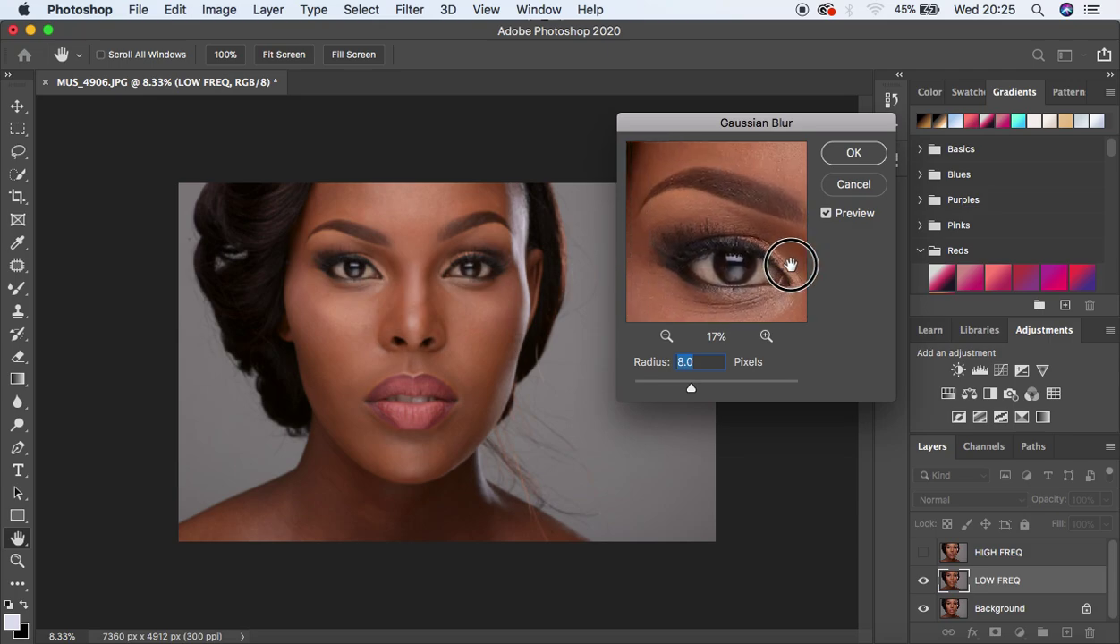
left_click_drag(725, 211, 733, 228)
left_click(756, 220)
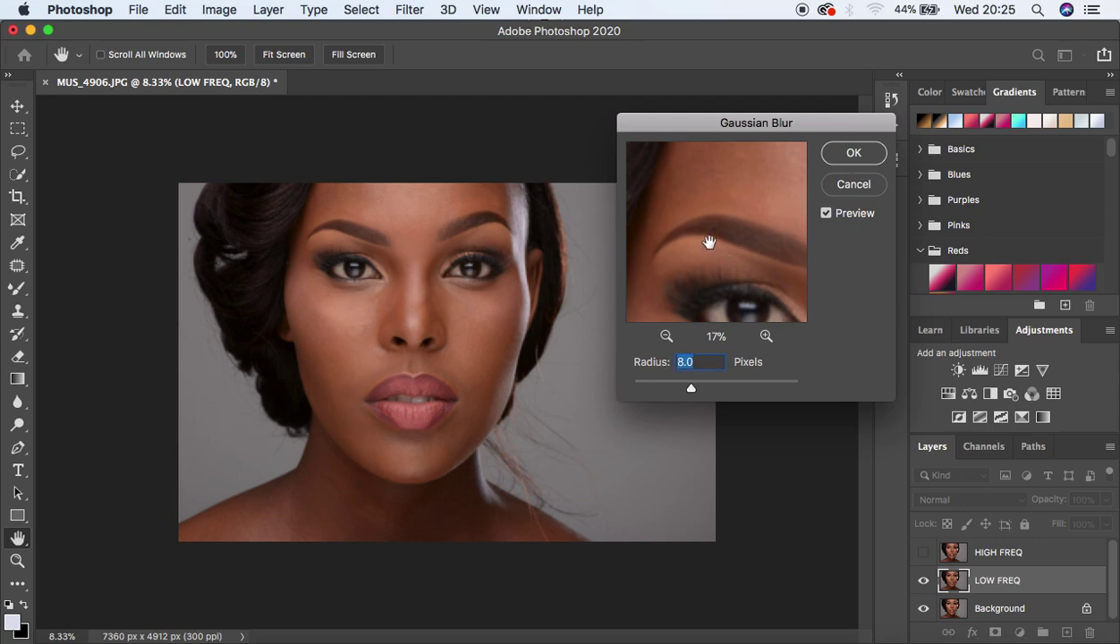
- Compare the blurred eye area with the original and apply the 8-pixel blur to LOW FREQ
left_click_drag(760, 230, 705, 200)
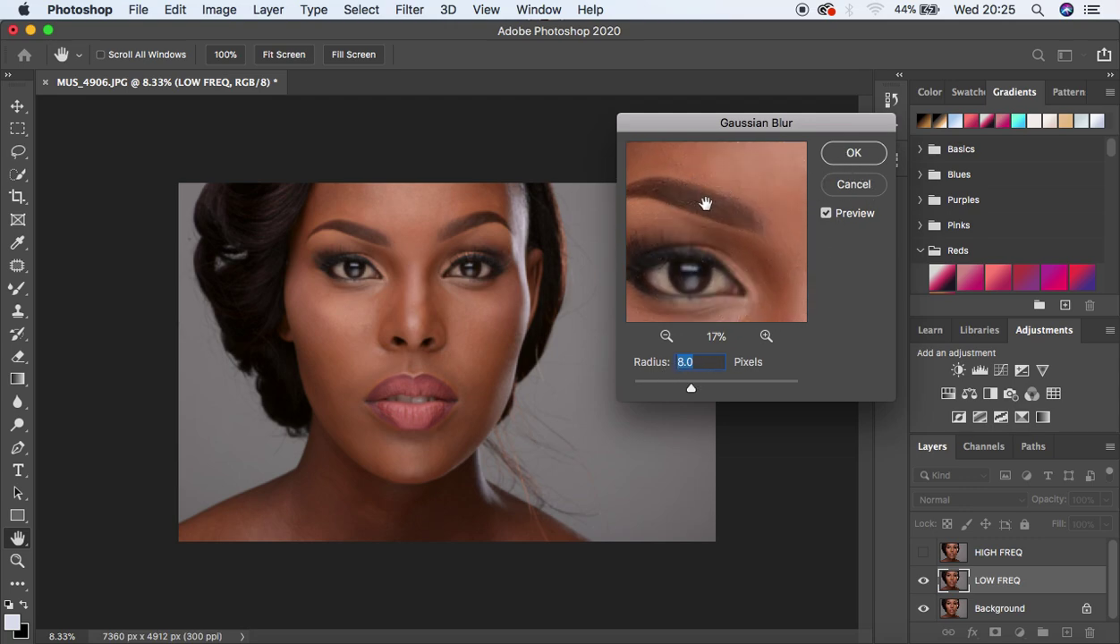
left_click_drag(763, 262, 723, 231)
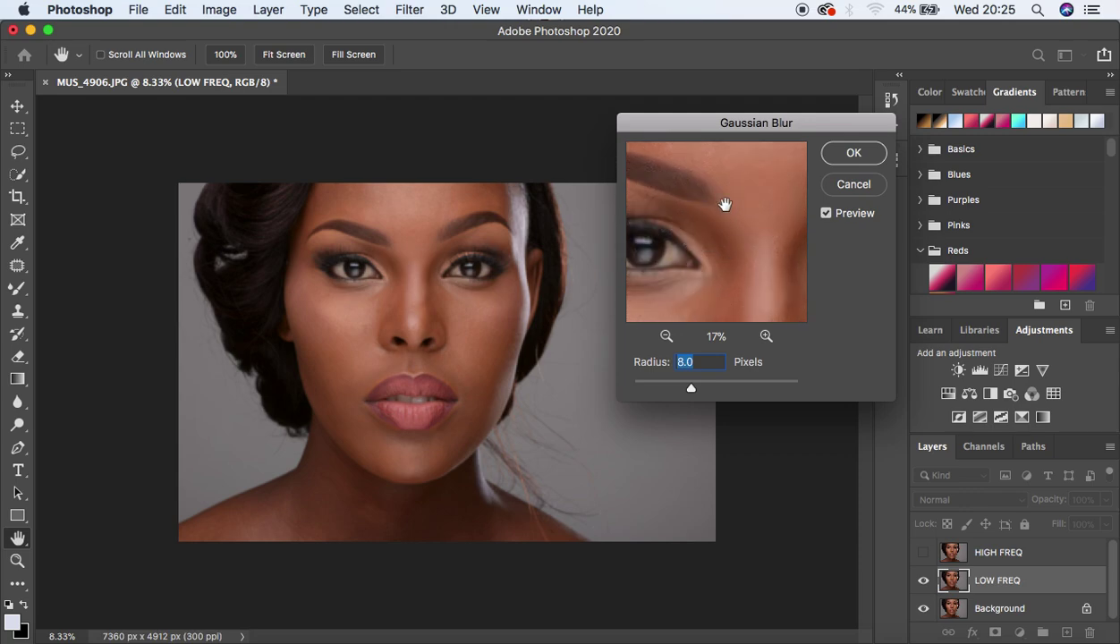
left_click(848, 153)
- Zoom in to inspect the blurred LOW FREQ result, then fit the image in the window
key("j")
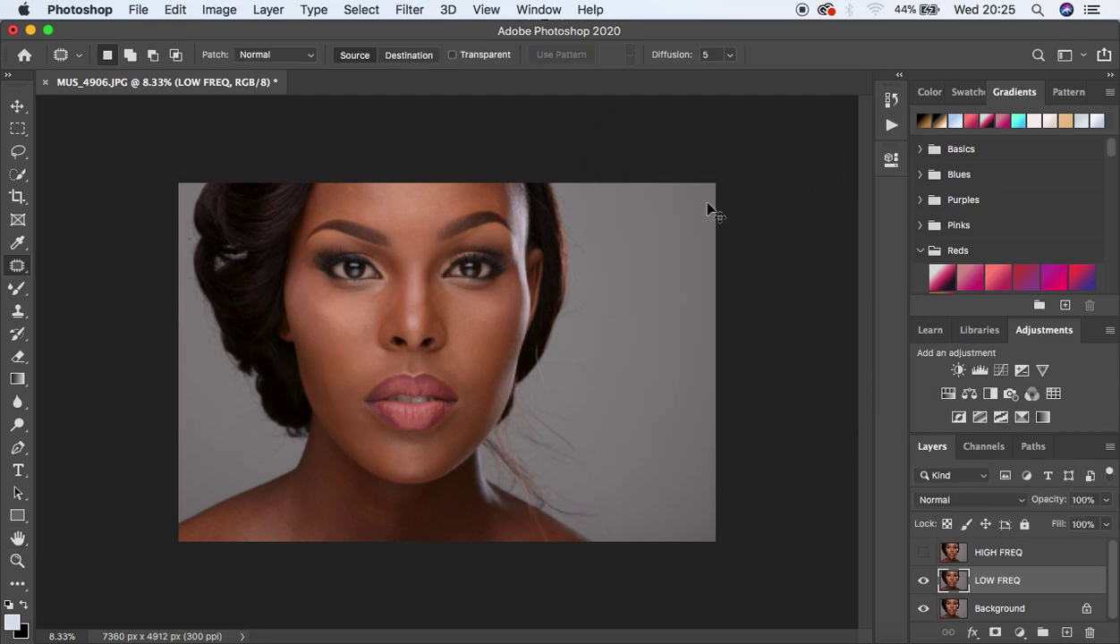
key("super+equal")
key("super+equal")
key("super+minus")
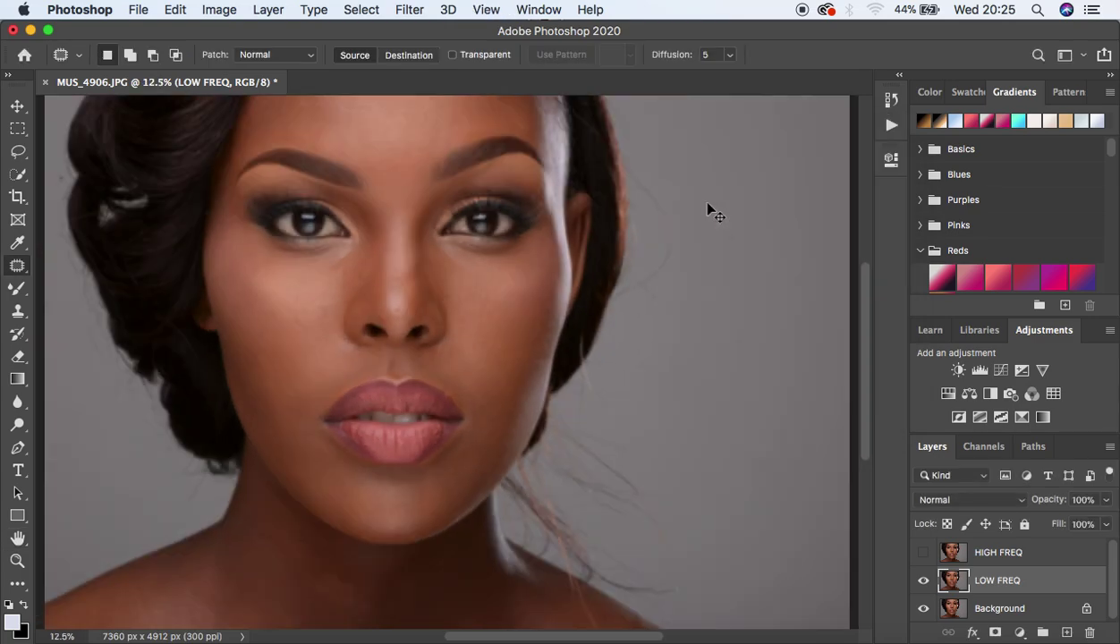
key("super+equal")
key("super+equal")
key("super+equal")
key("super+minus")
key("super+minus")
key("super+minus")
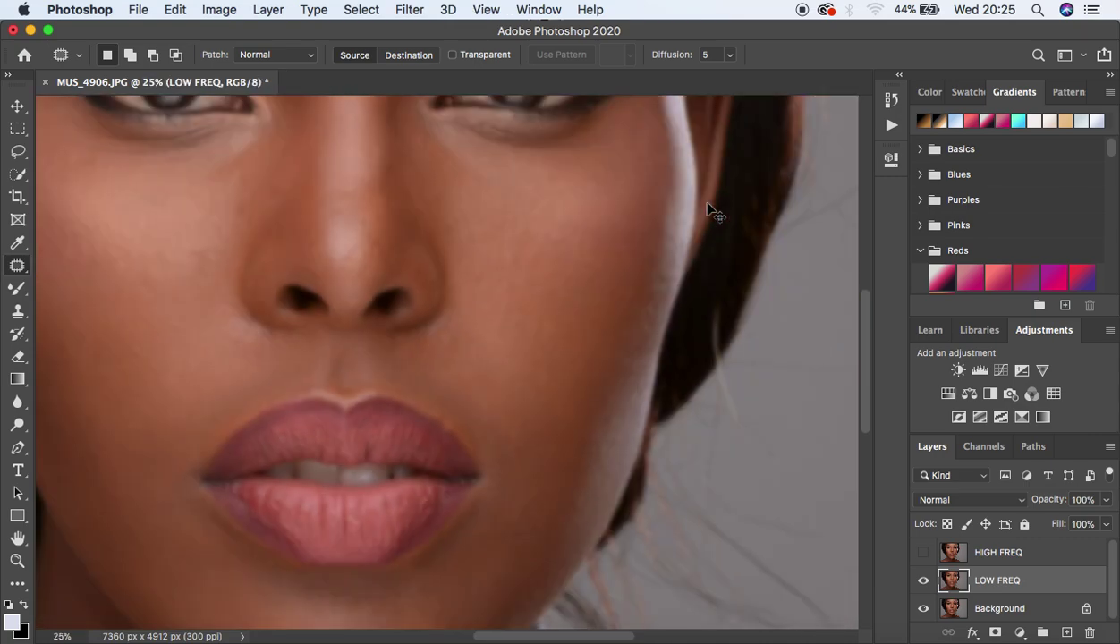
key("super+minus")
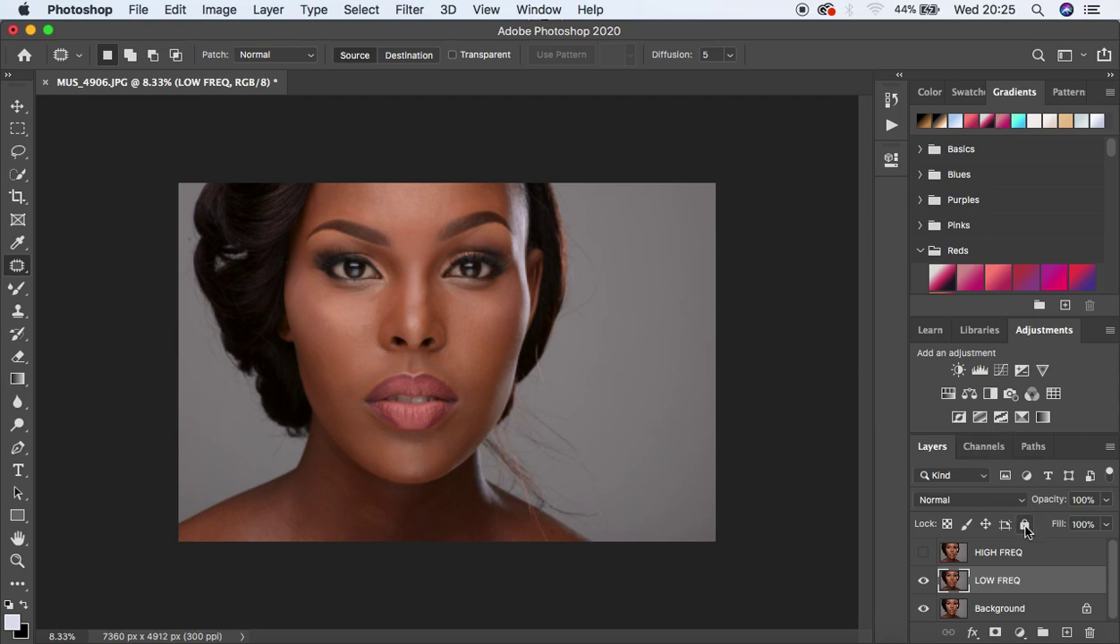
- Select HIGH FREQ and make it visible again above LOW FREQ
left_click(1060, 555)
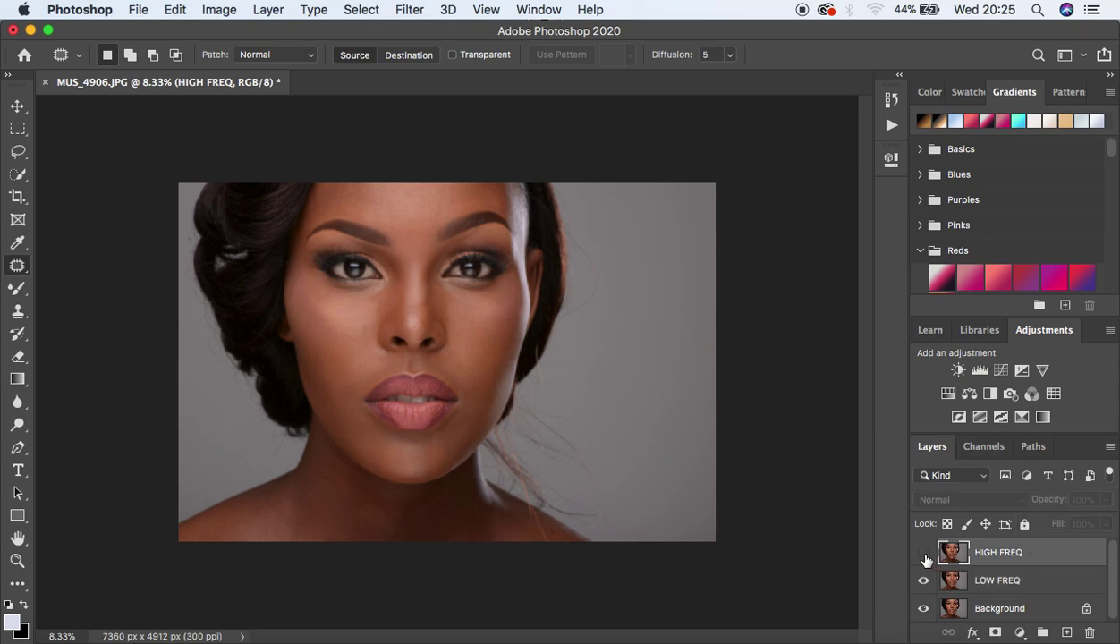
left_click(924, 554)
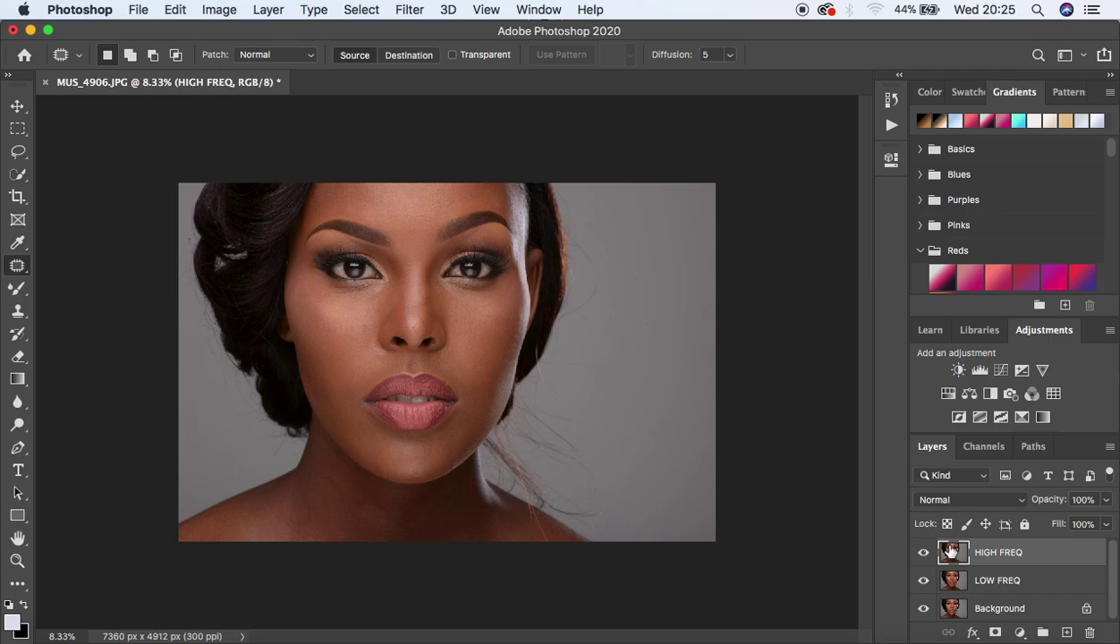
key("super+equal")
key("super+equal")
key("super+minus")
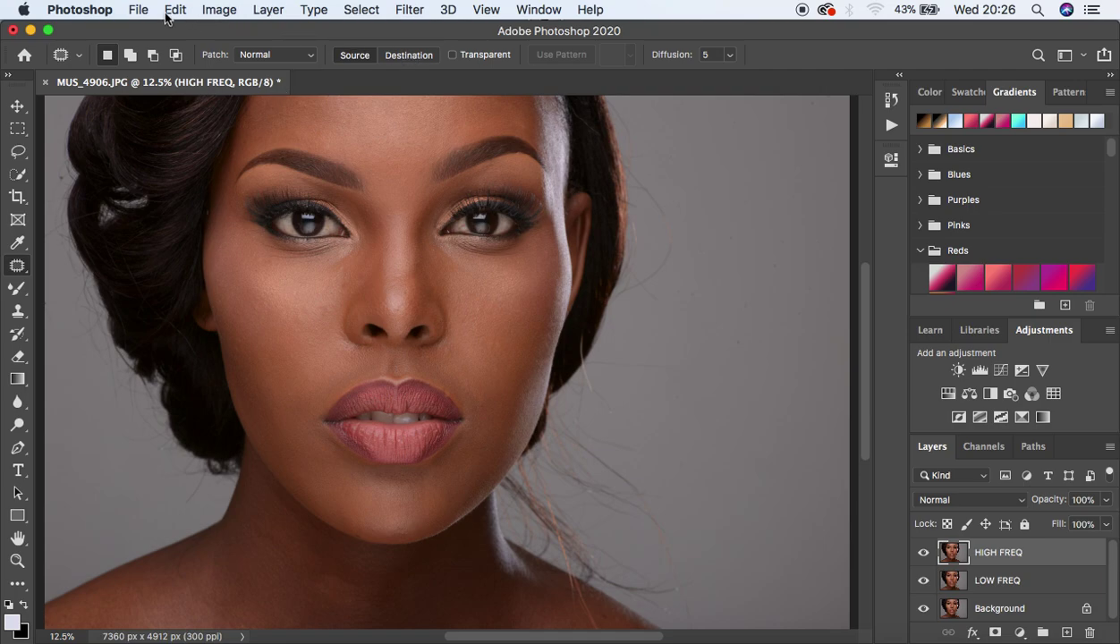
- Open Image > Apply Image, move the dialog off the face, and pick LOW FREQ as the source layer
left_click(218, 11)
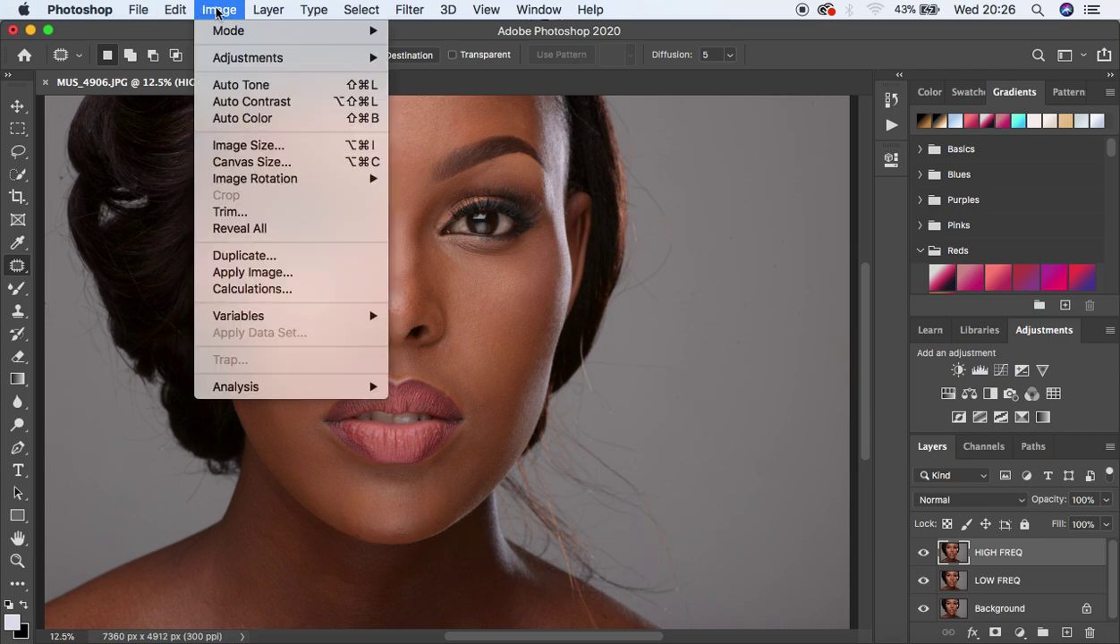
left_click(252, 272)
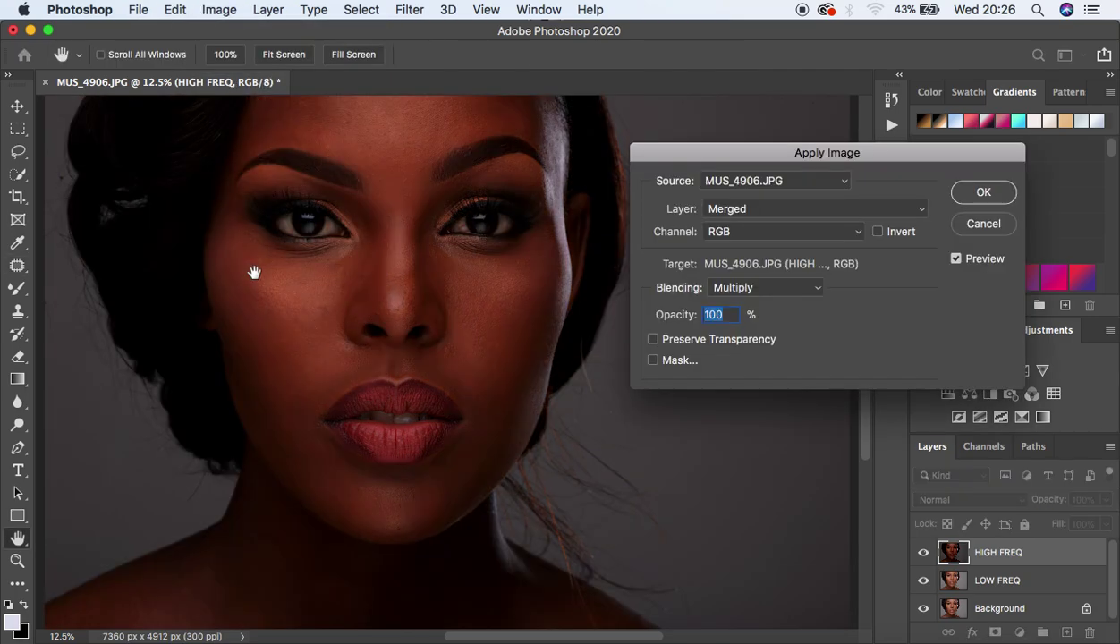
left_click_drag(824, 154, 672, 108)
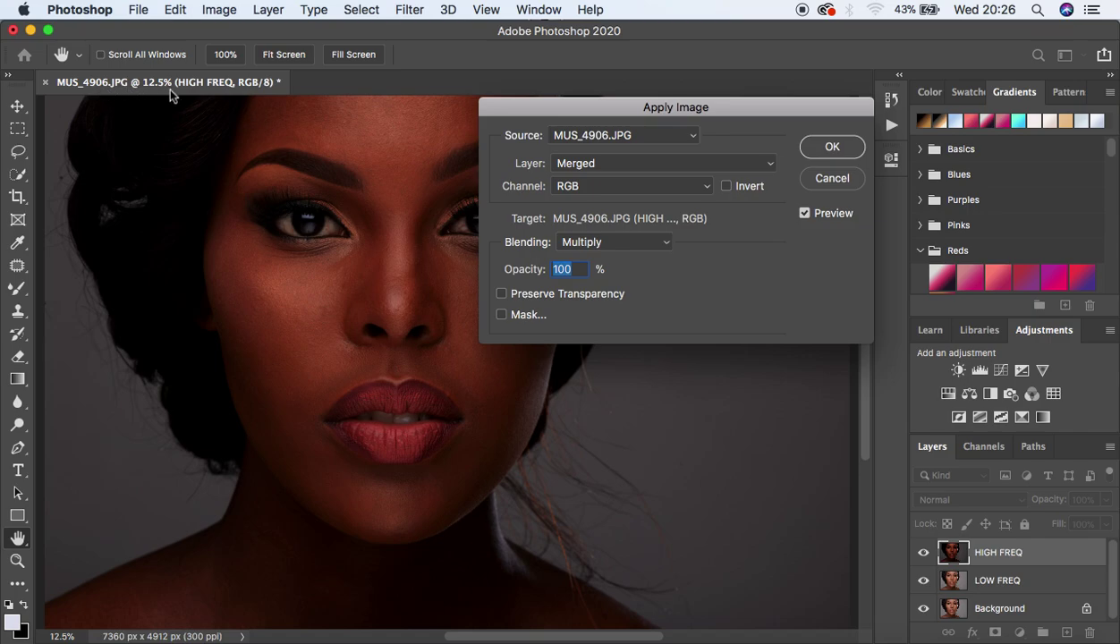
left_click(644, 164)
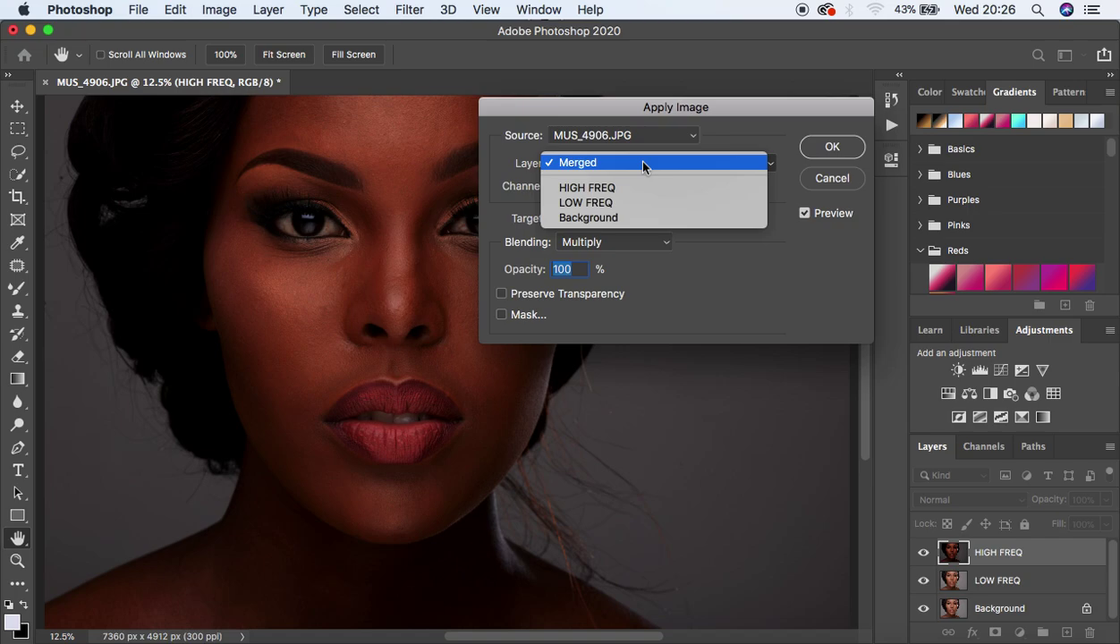
left_click(624, 204)
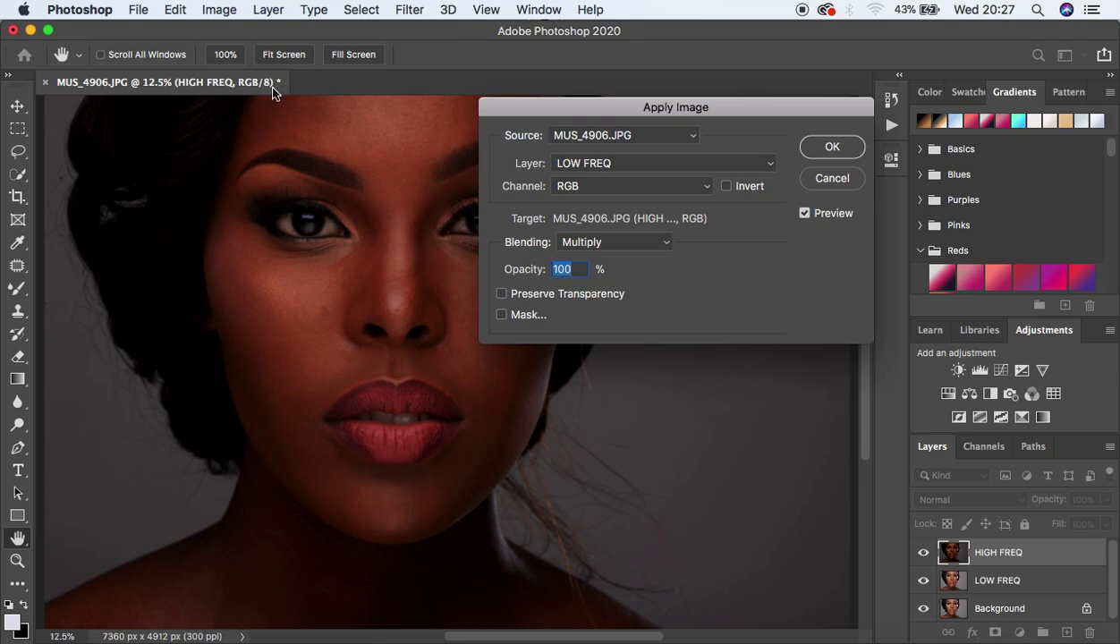
- Set Apply Image blending to Add with Invert ticked
left_click(598, 244)
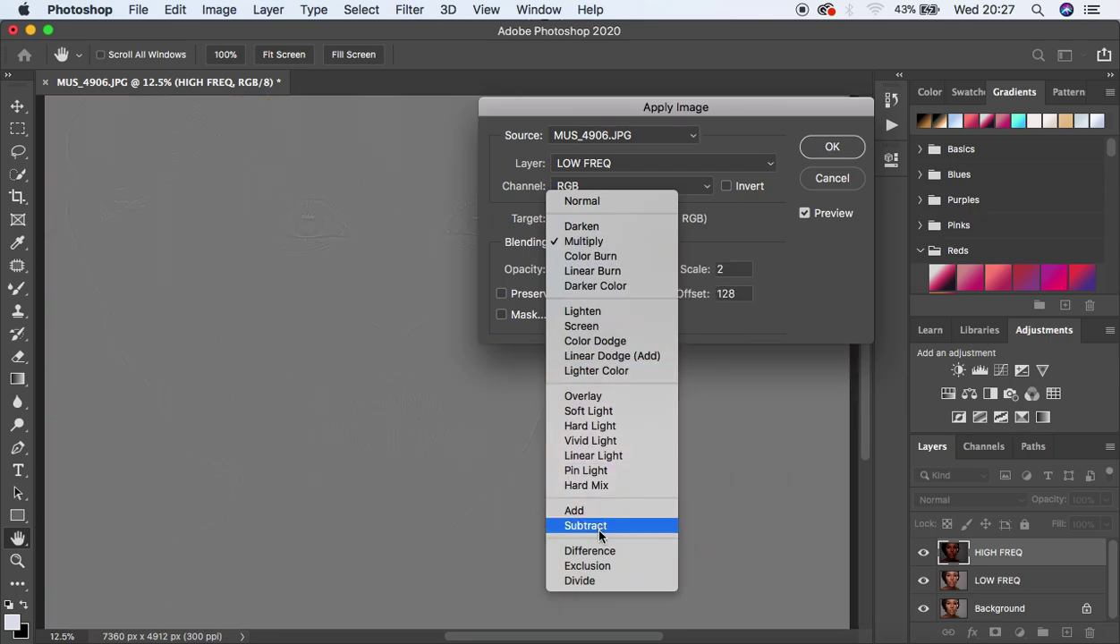
left_click(594, 516)
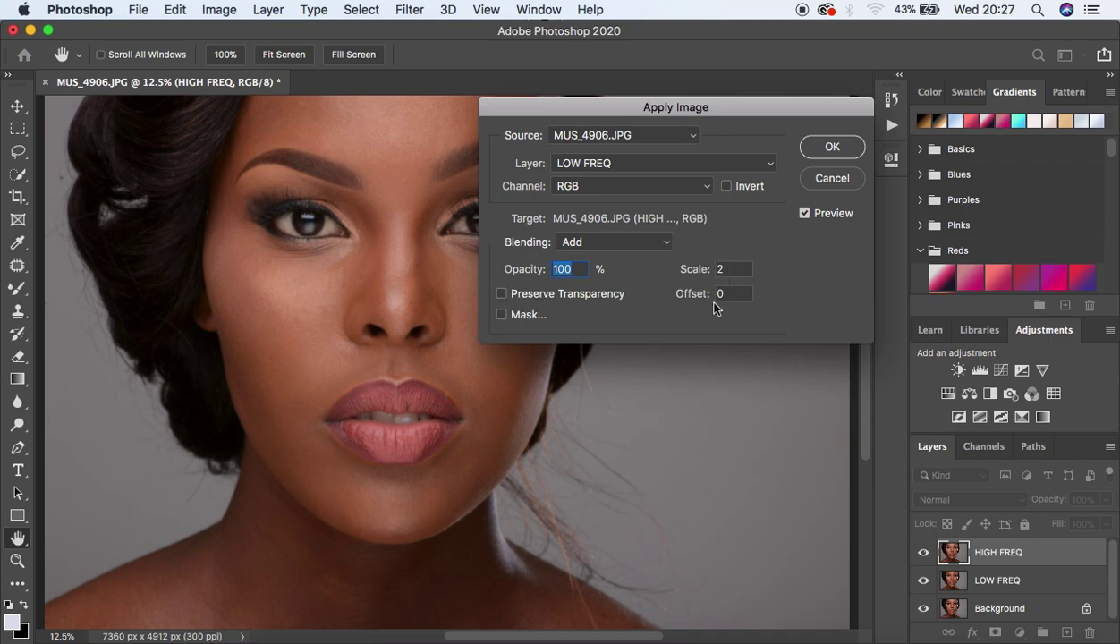
left_click(727, 187)
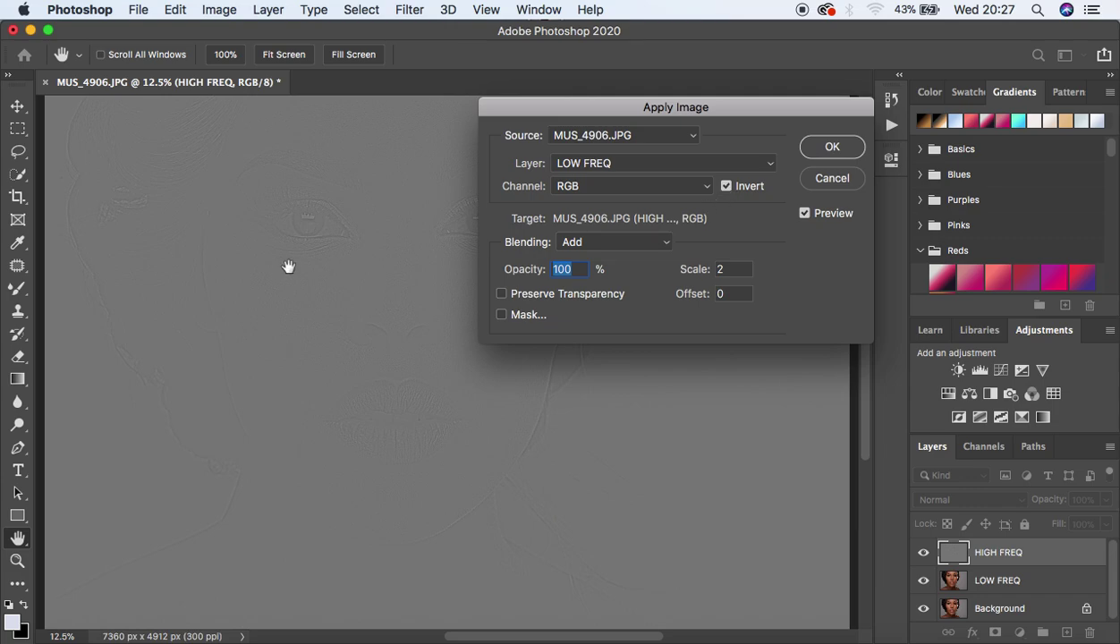
- Zoom in on the skin texture preview, then switch blending to Subtract
left_click_drag(311, 292, 311, 292)
left_click(322, 297, "super")
left_click(324, 299, "super")
left_click(326, 300, "super")
left_click(326, 300, "super")
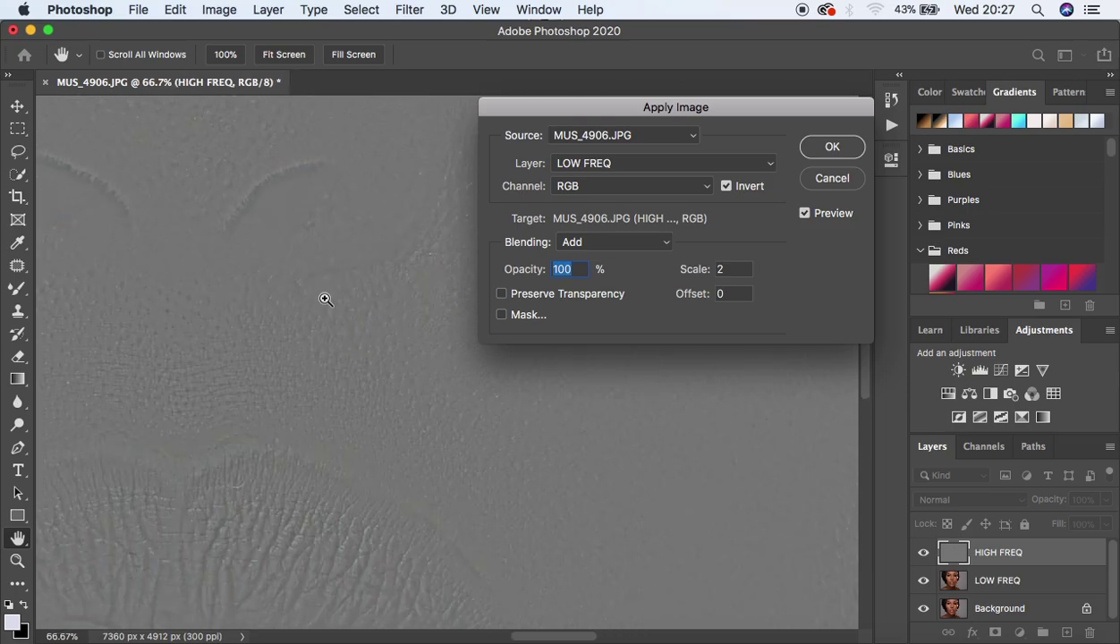
key("super+minus")
key("super+minus")
key("super+minus")
key("super+minus")
key("super+minus")
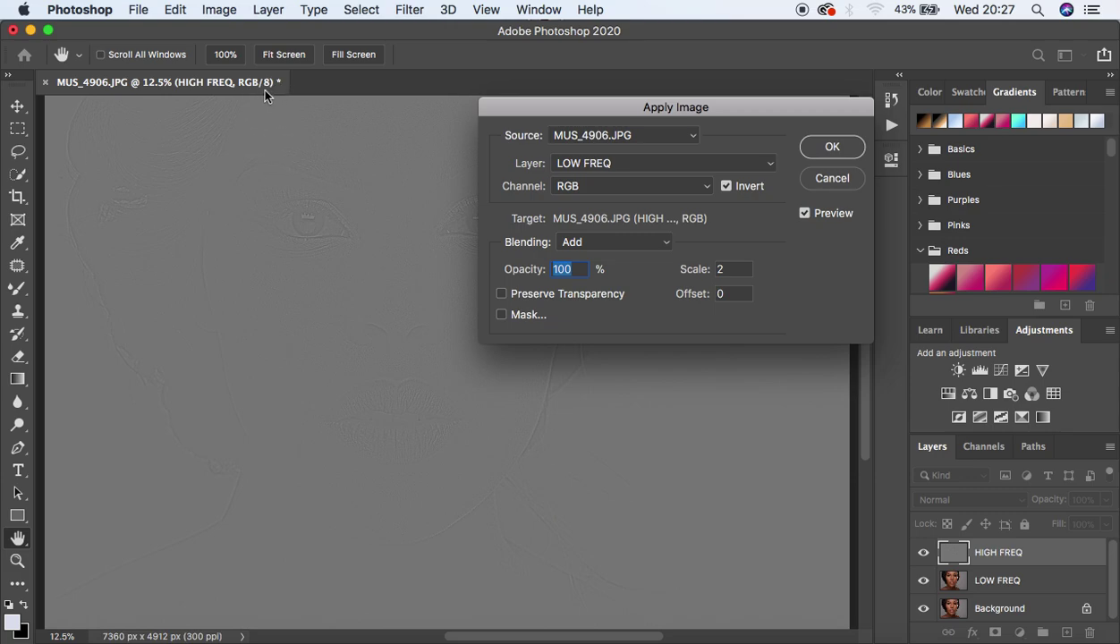
left_click(596, 244)
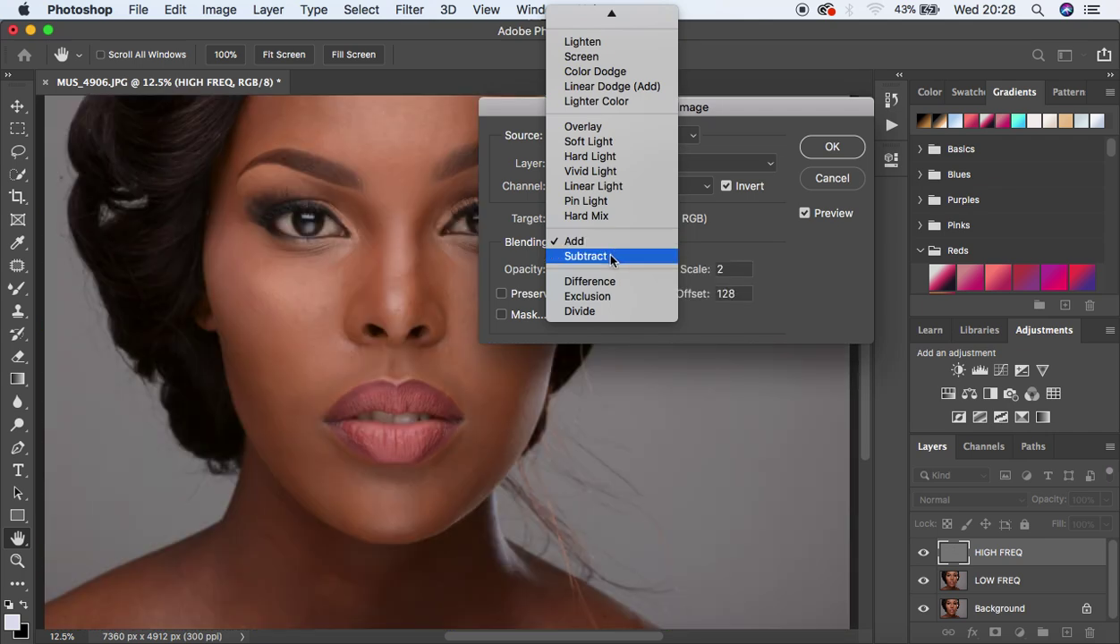
left_click(597, 257)
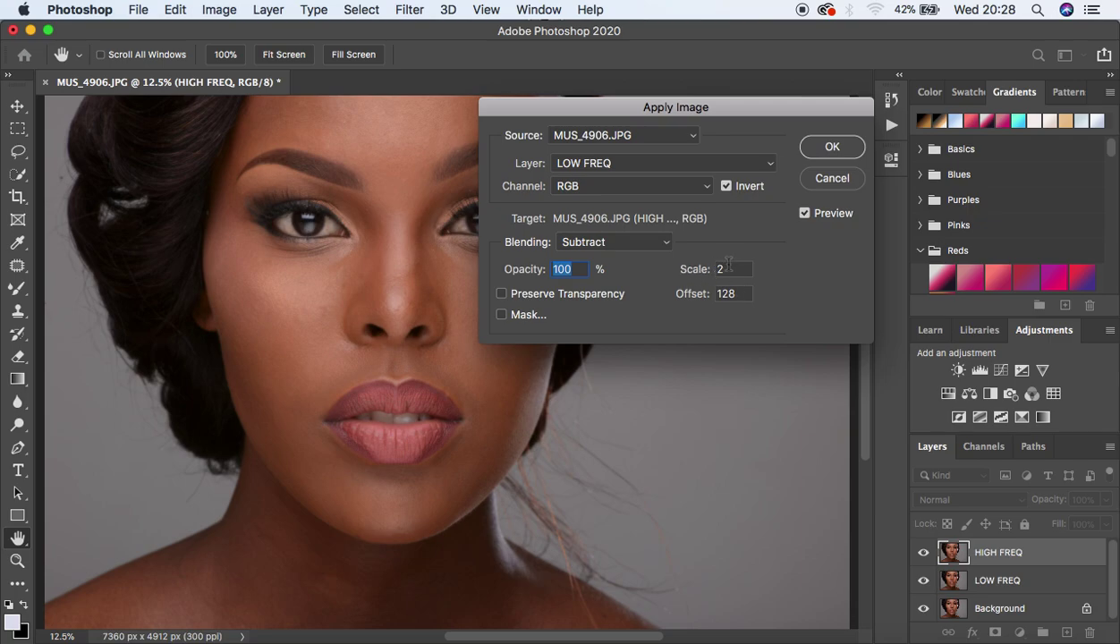
- Untick Invert, inspect the grey texture at 100%, and apply the Subtract result to HIGH FREQ
left_click(727, 188)
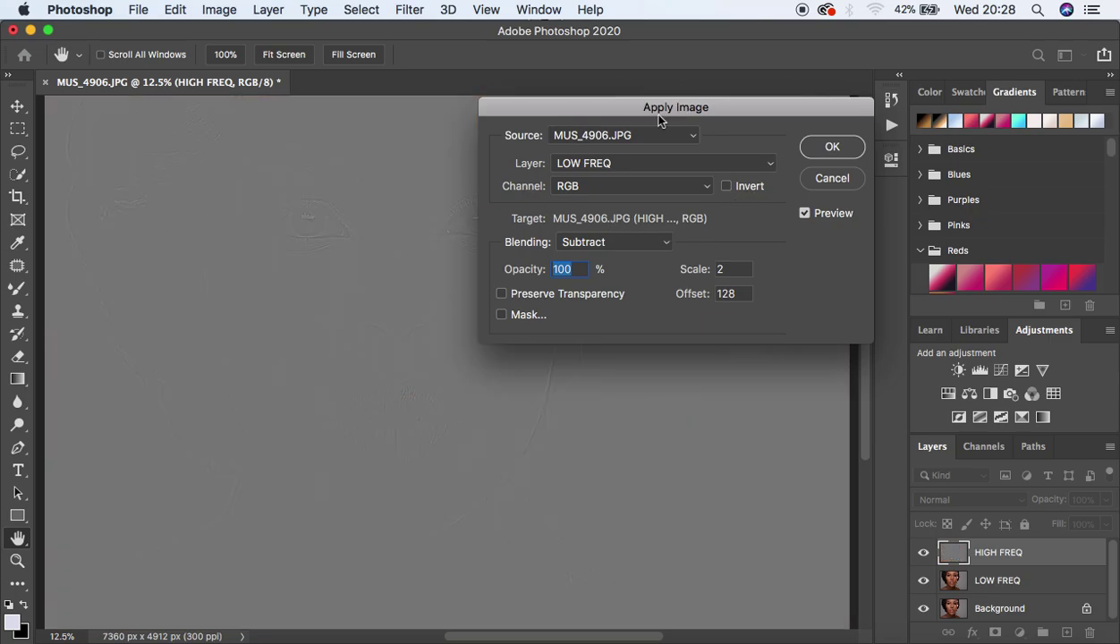
key("super+equal")
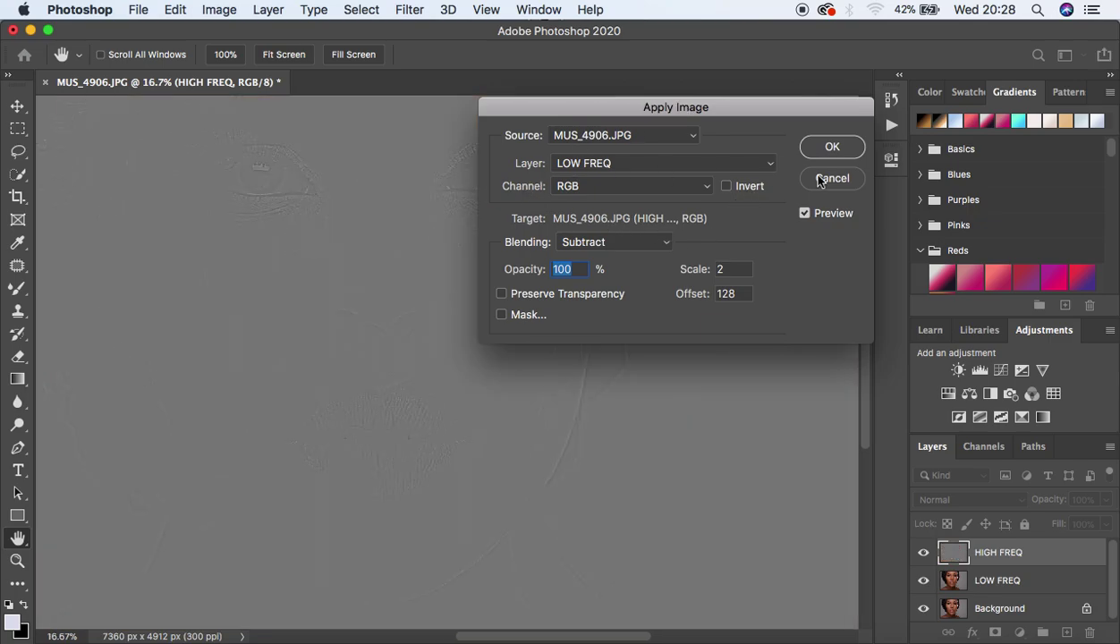
key("super+equal")
key("super+equal")
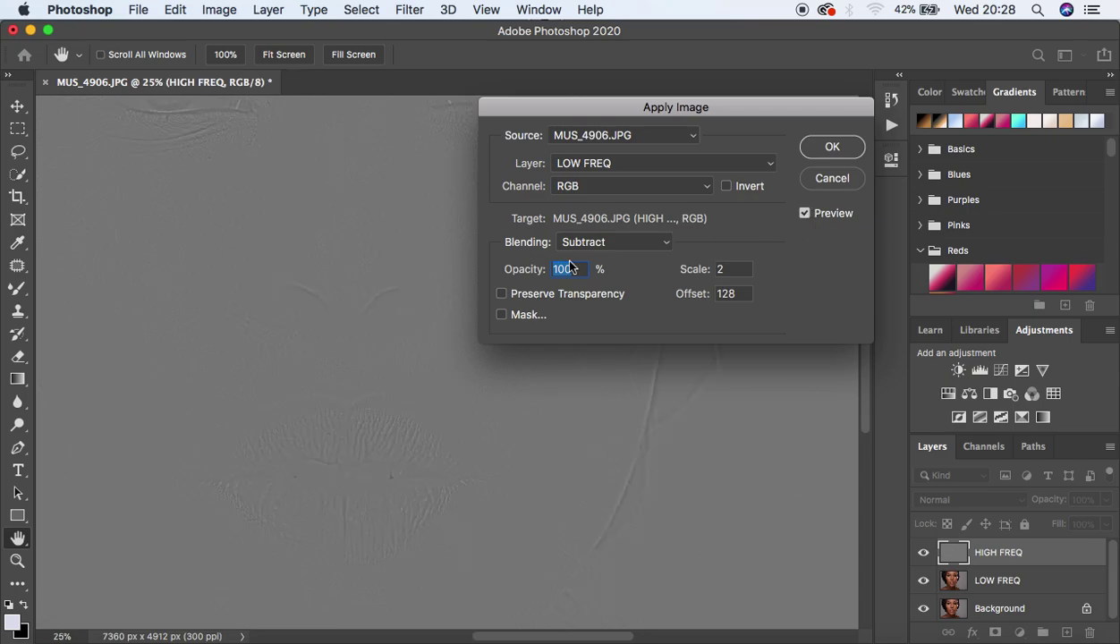
key("super+equal")
key("super+equal")
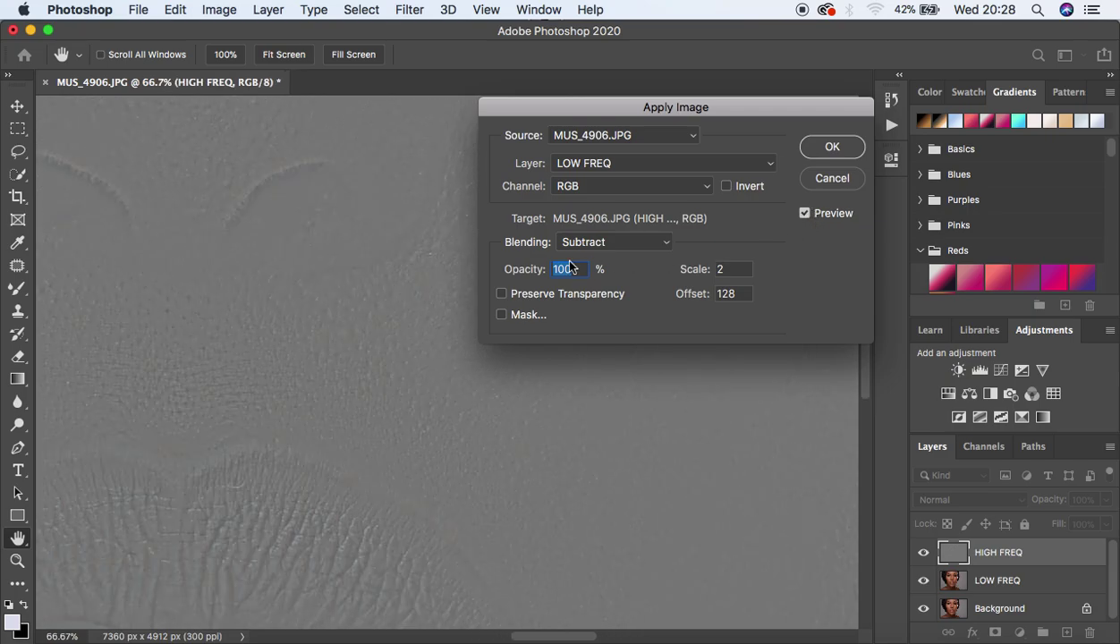
key("super+equal")
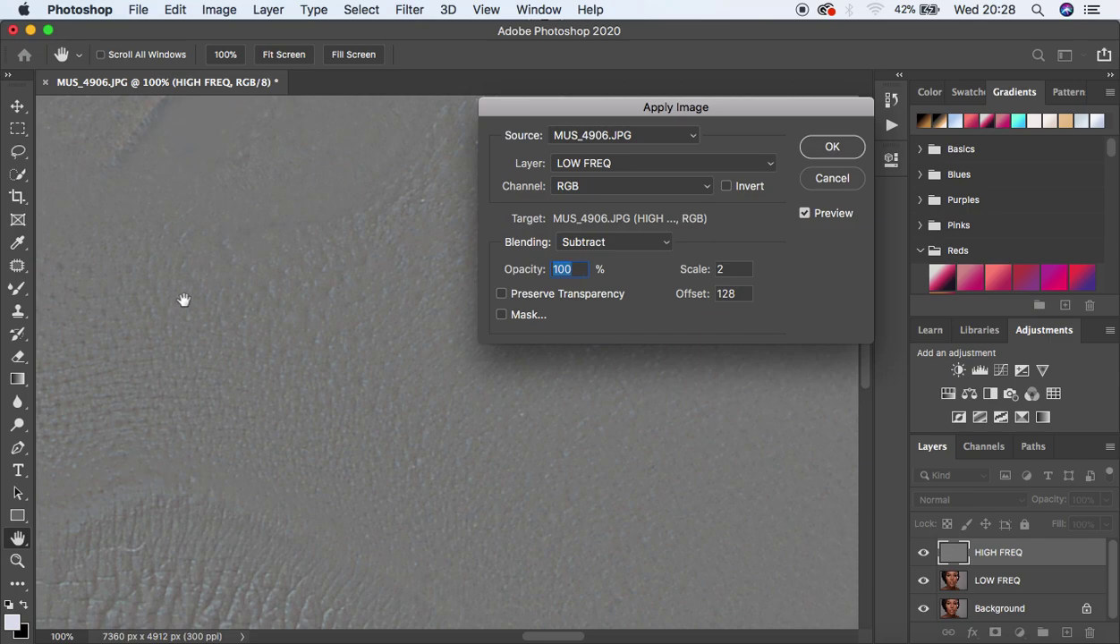
key("super+minus")
key("super+minus")
key("super+minus")
key("super+minus")
key("super+minus")
key("super+minus")
key("super+minus")
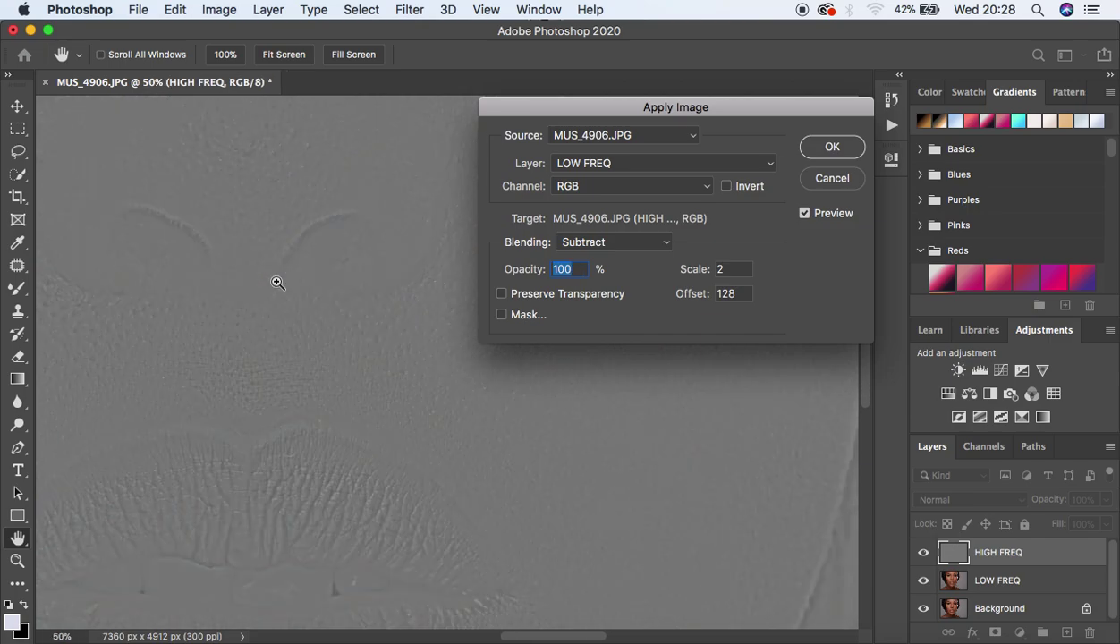
key("super+equal")
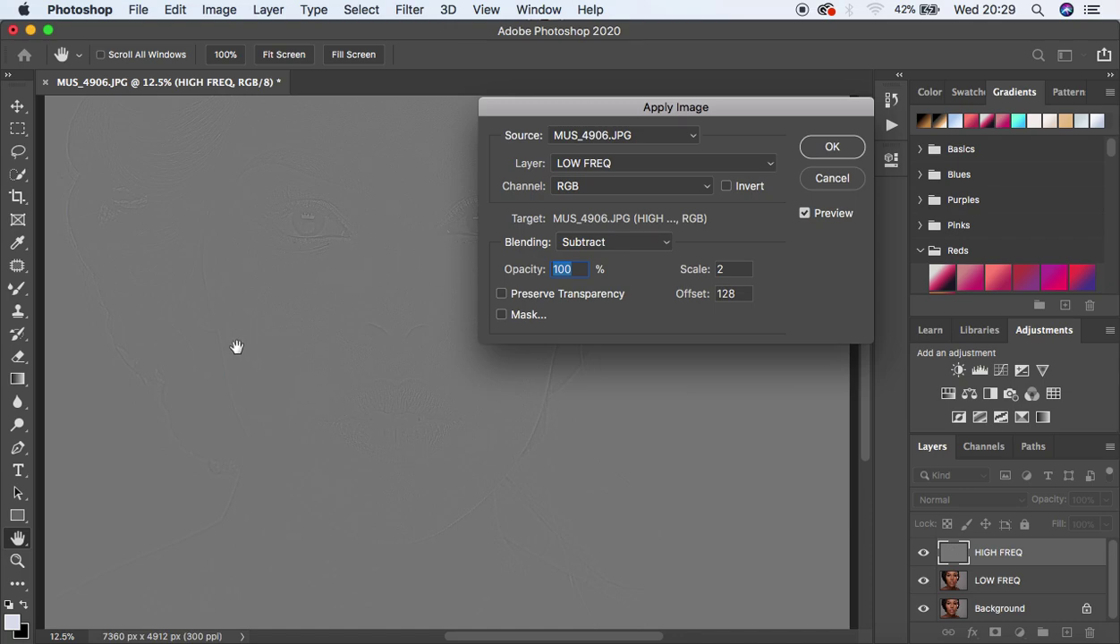
left_click(825, 152)
- Apply the grey detail to HIGH FREQ, blend it in Linear Light, fit the view, and disable Auto-Select
key("j")
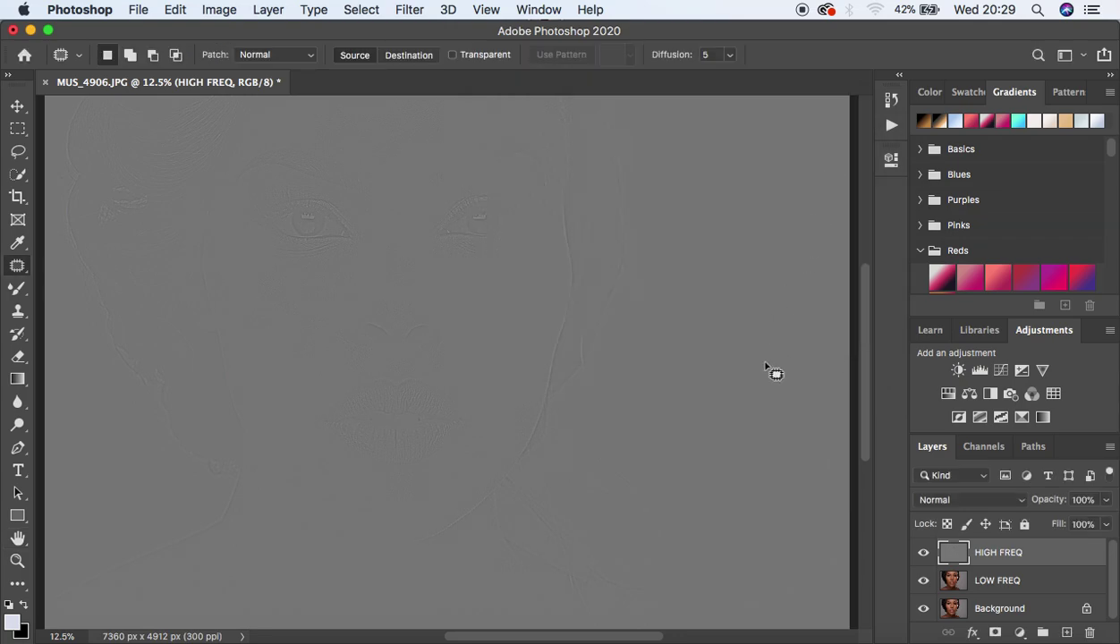
left_click(18, 106)
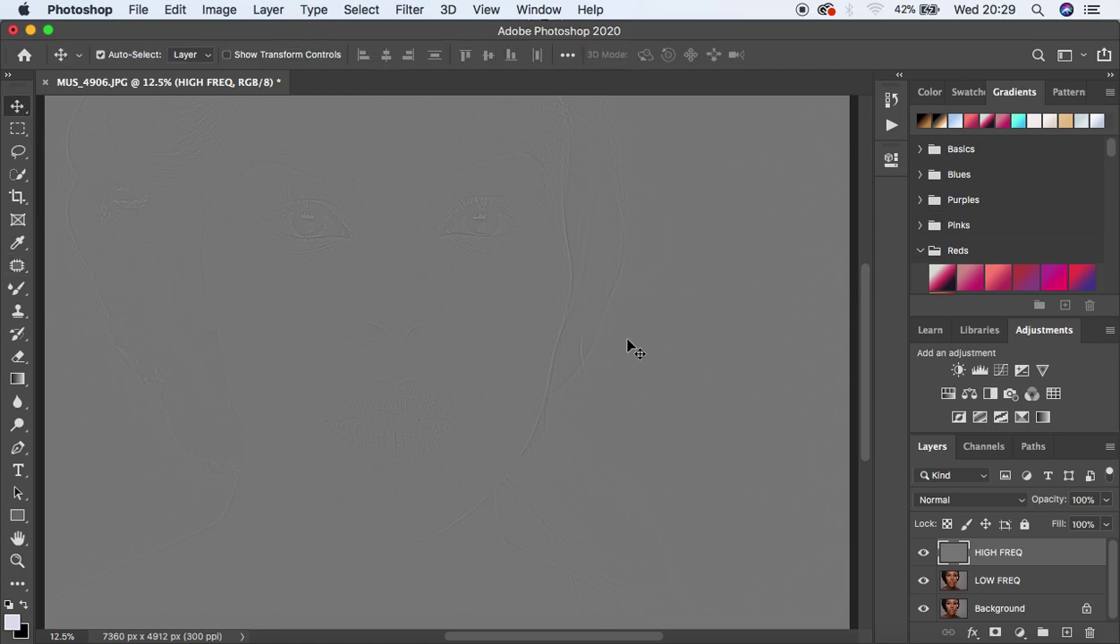
left_click(974, 504)
scroll(972, 504, "down", 5)
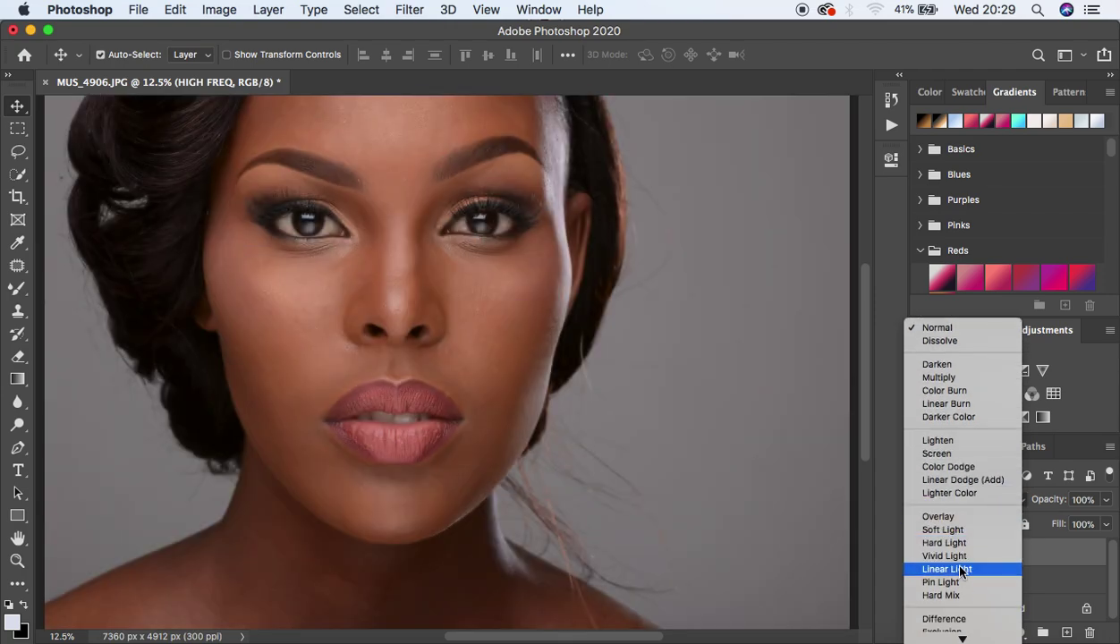
left_click(956, 569)
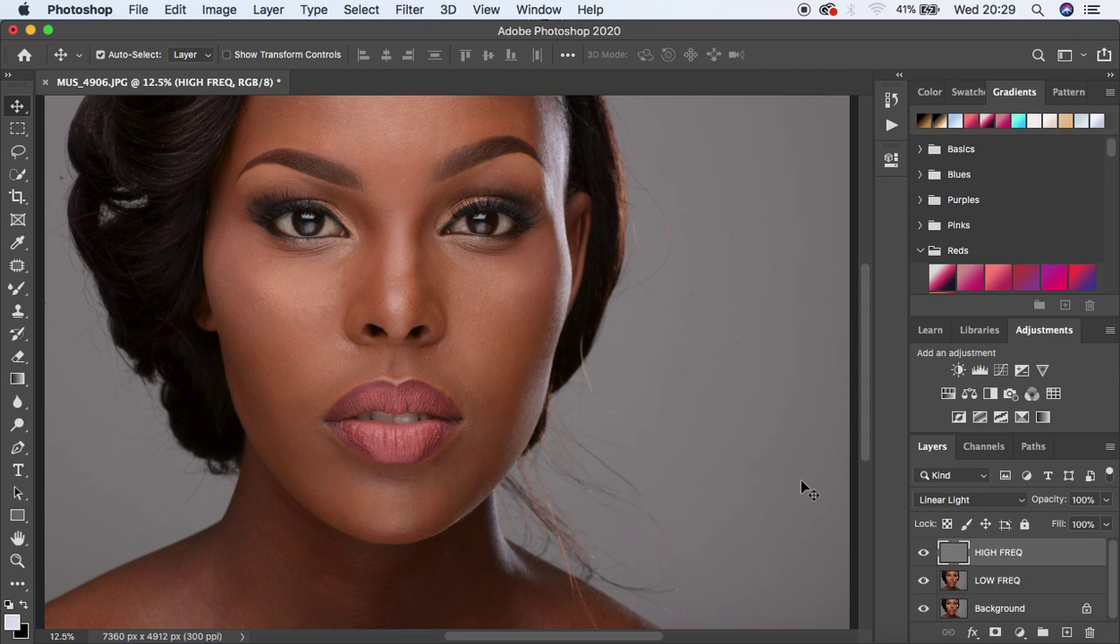
key("super+minus")
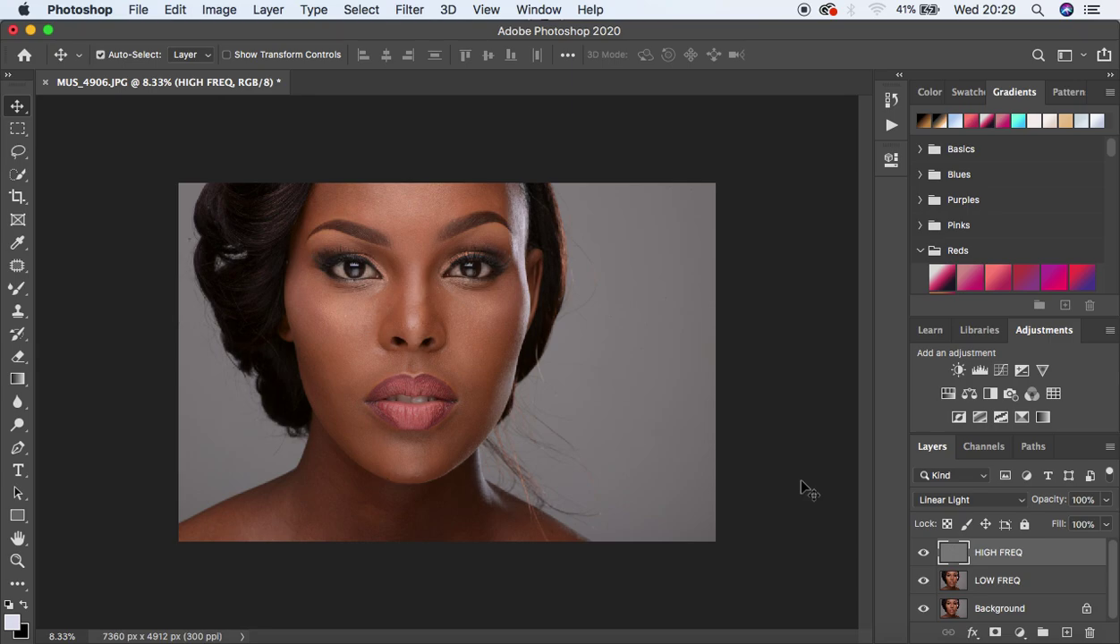
key("super")
- Group the LOW FREQ and HIGH FREQ layers and name the group 'freq separation'
left_click(1063, 583)
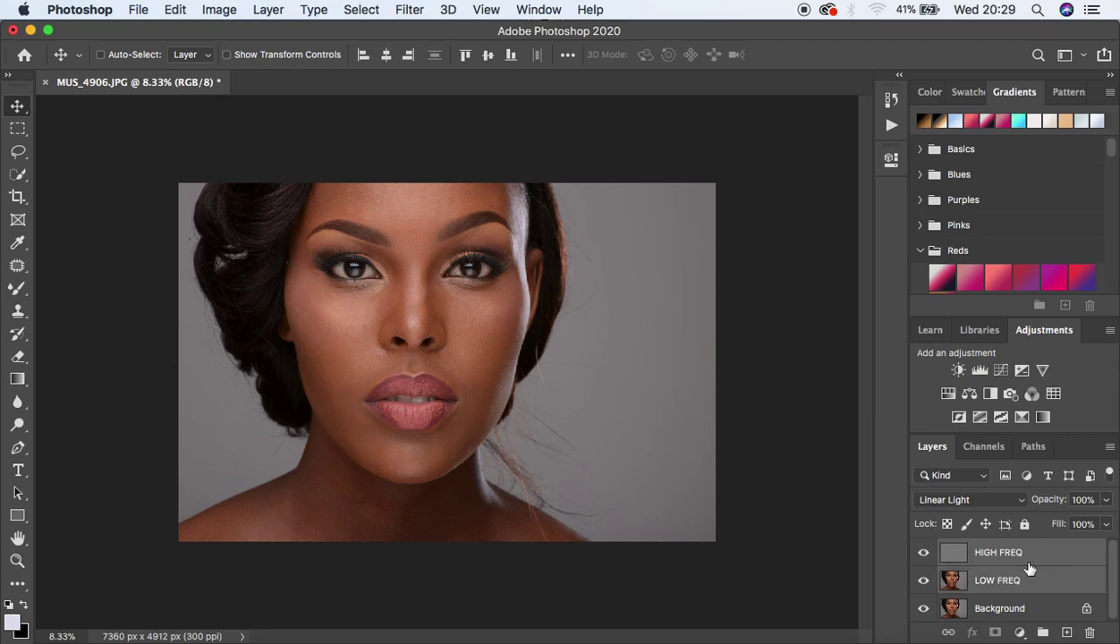
key("super+g")
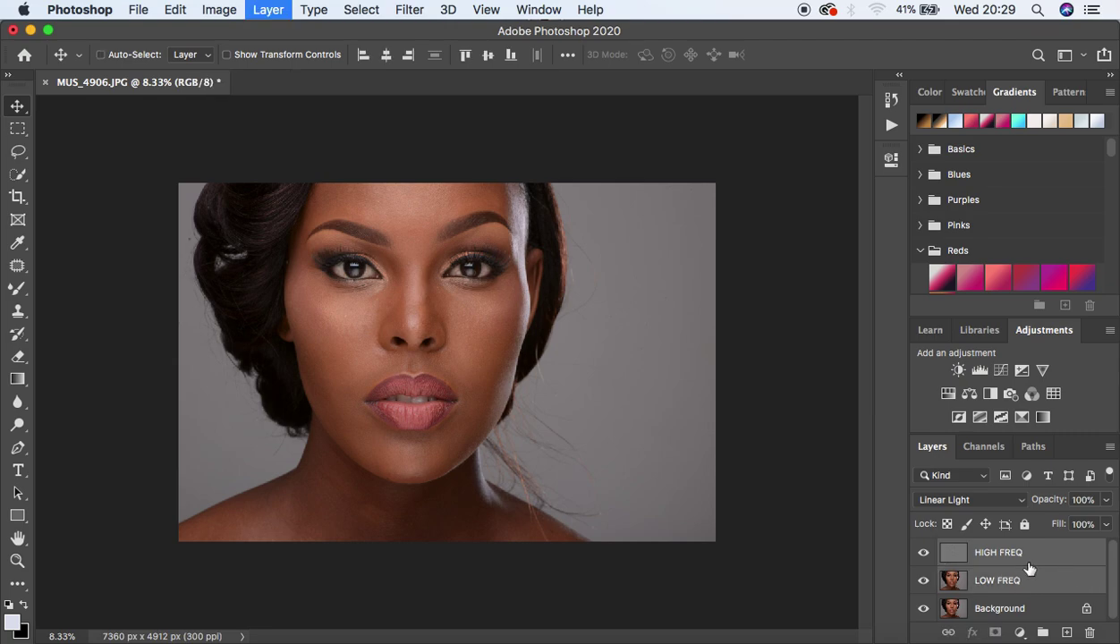
double_click(987, 551)
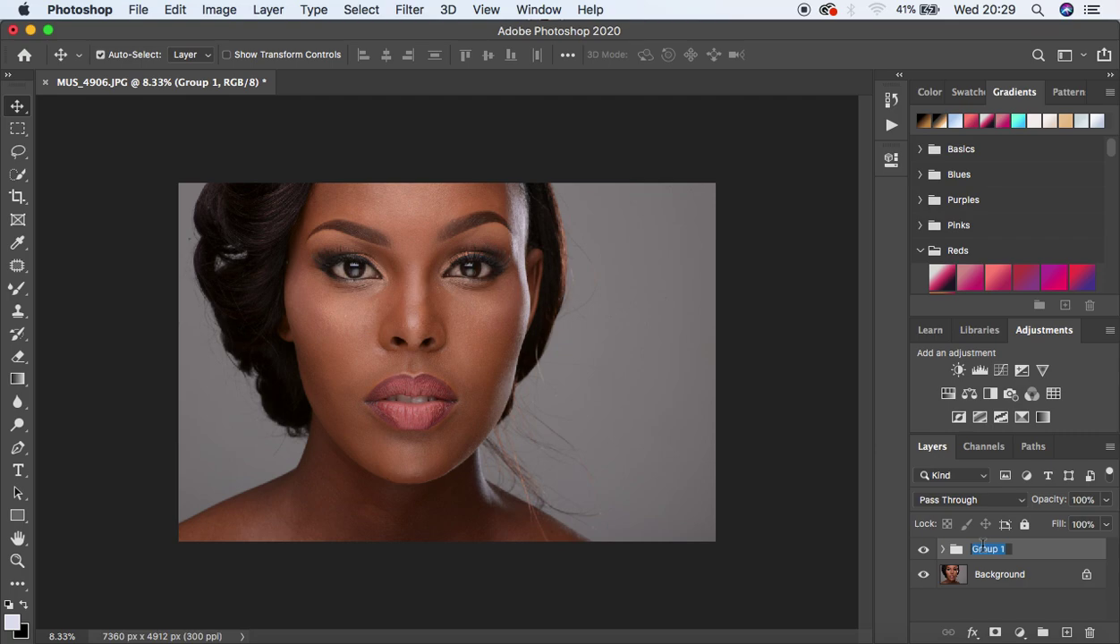
type("freq separation")
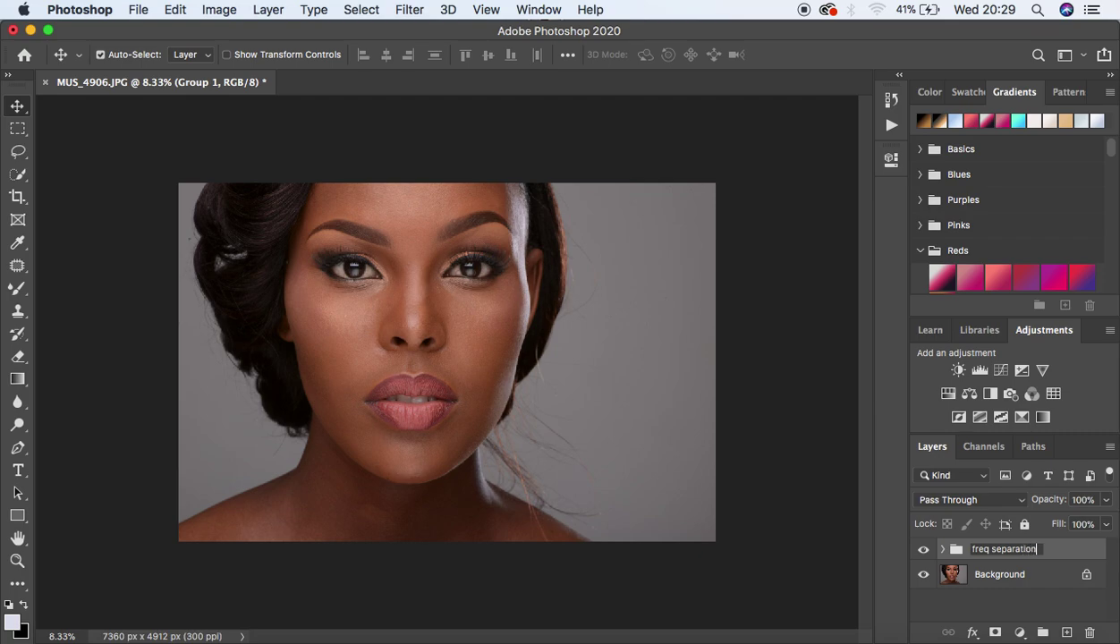
key("Return")
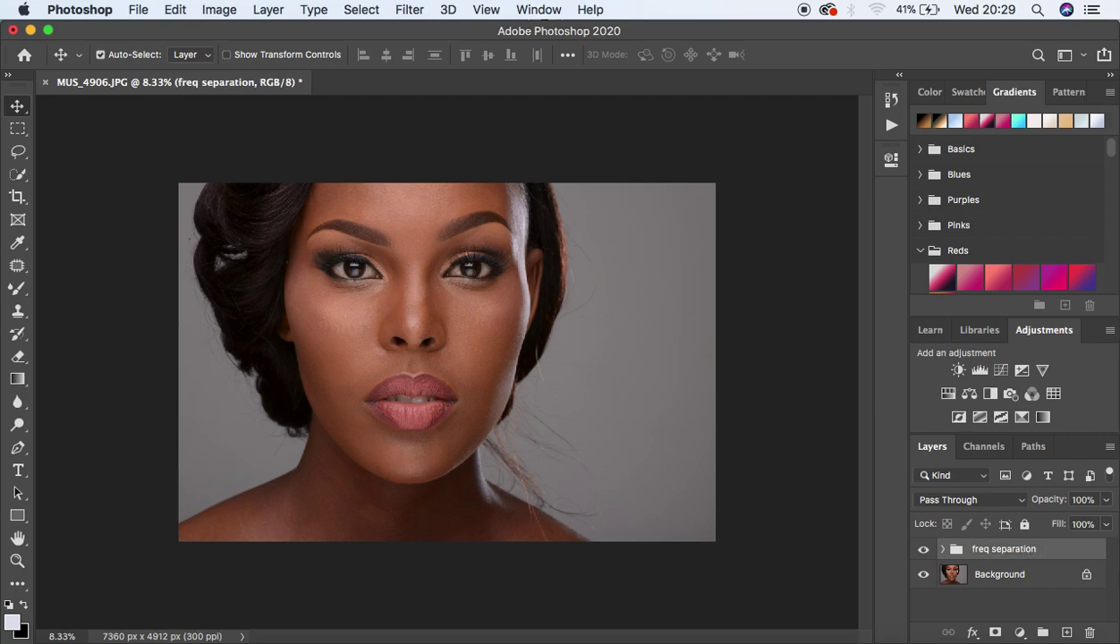
- Toggle the freq separation group's visibility to compare, then expand it to show its layers
left_click(923, 549)
left_click(923, 549)
left_click(942, 549)
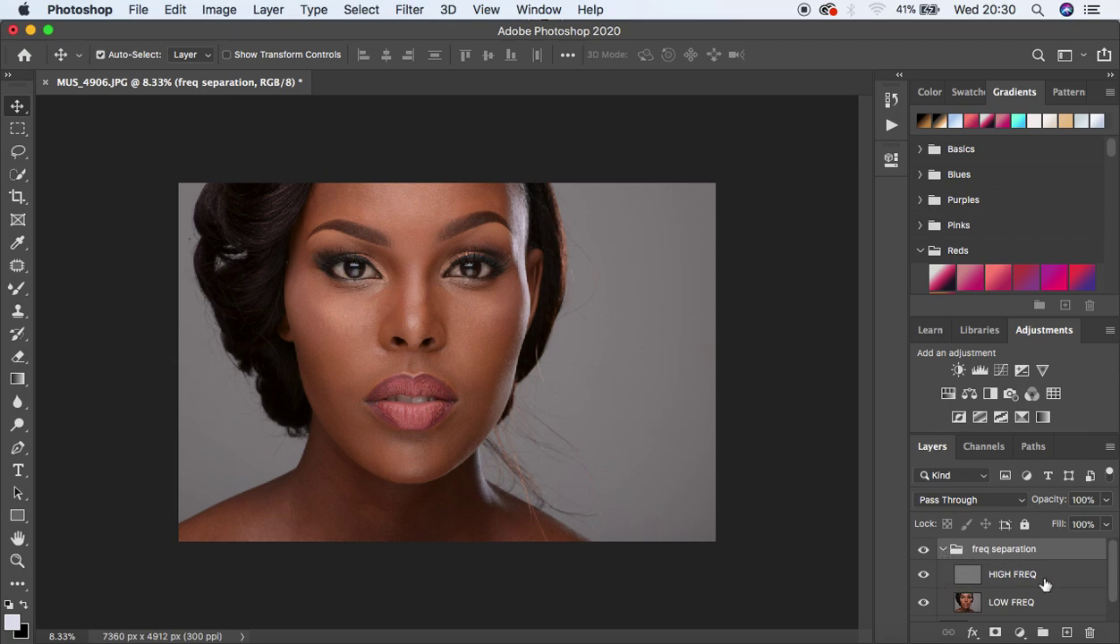
left_click(923, 576)
left_click(924, 575)
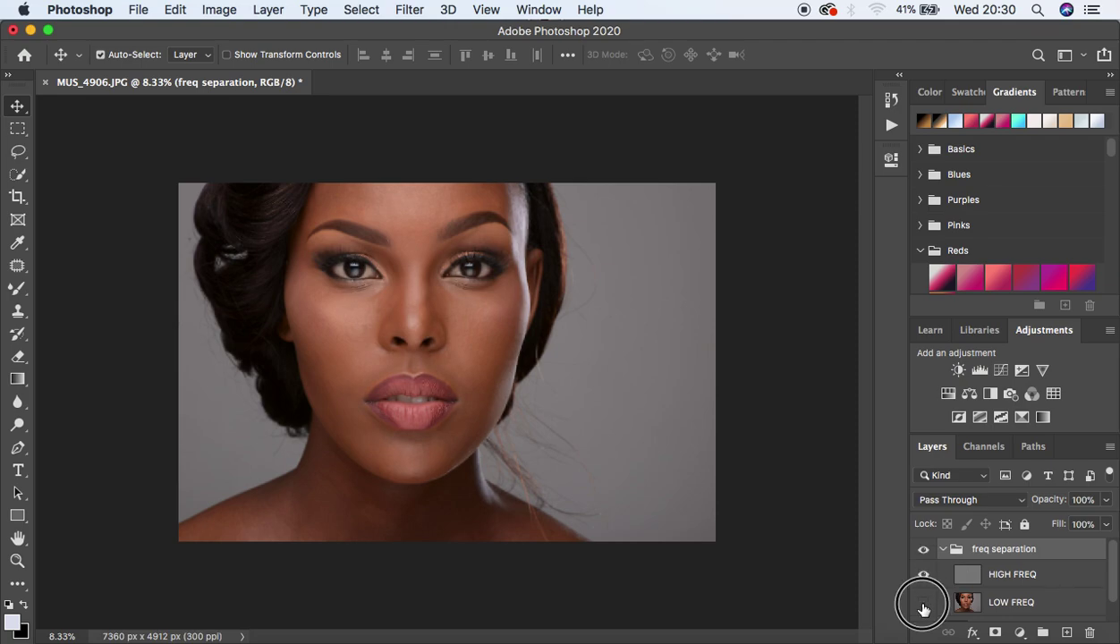
key("super+equal")
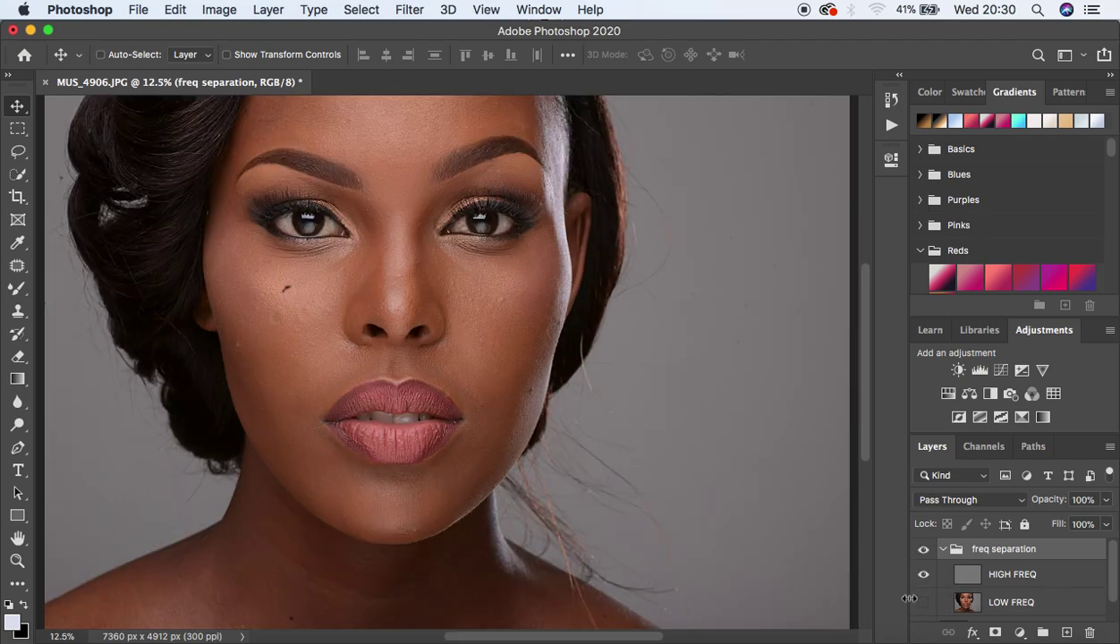
key("super+equal")
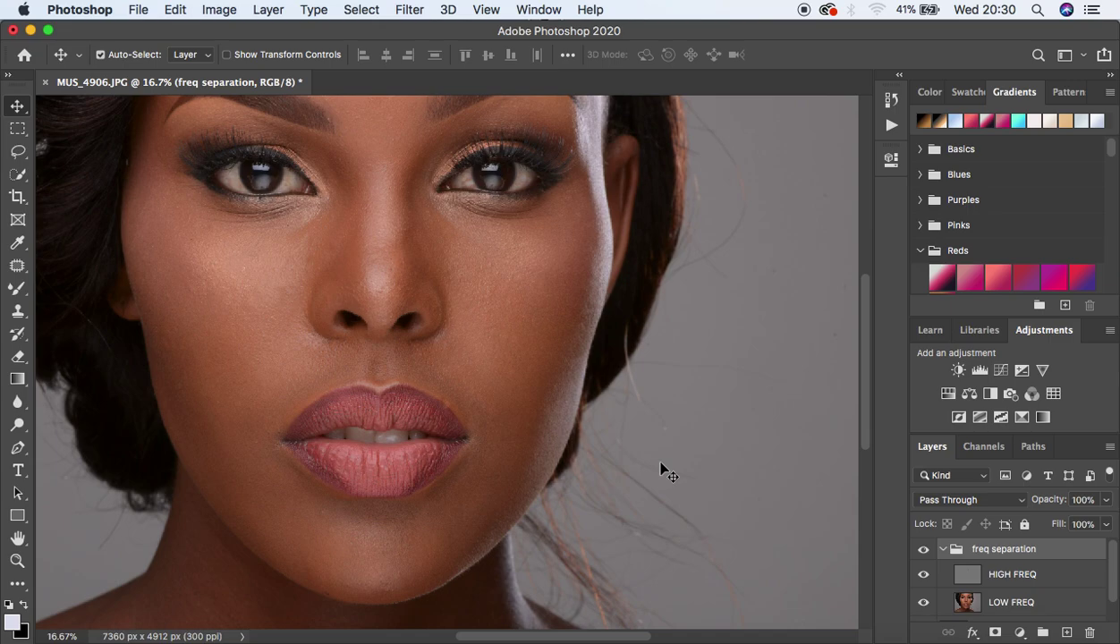
key("super+minus")
key("super+minus")
key("super+minus")
key("super+equal")
key("super+equal")
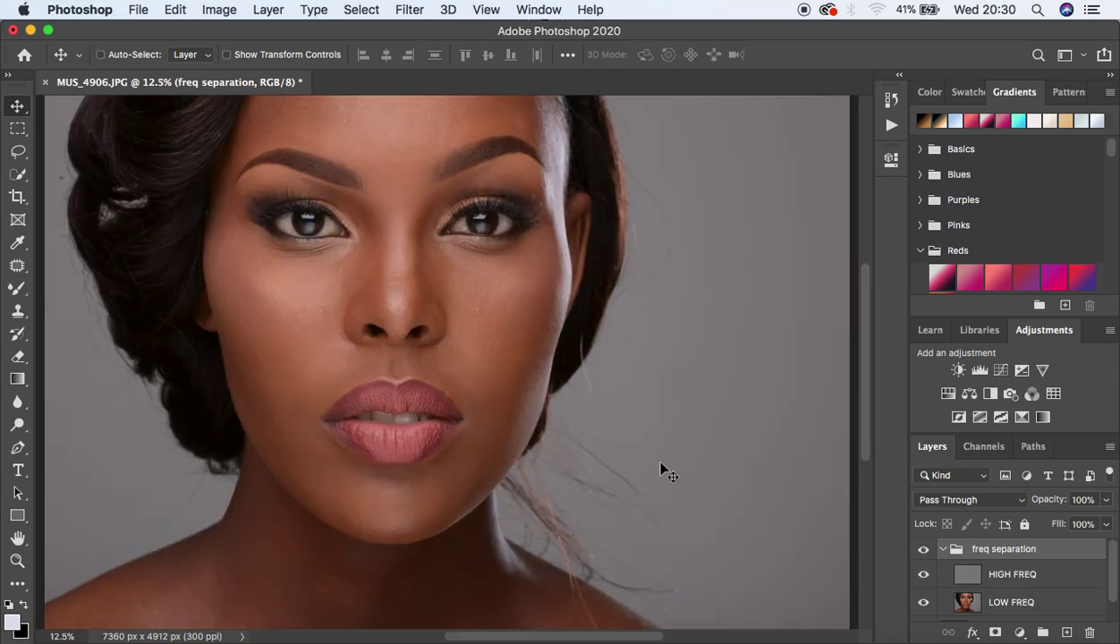
key("super+minus")
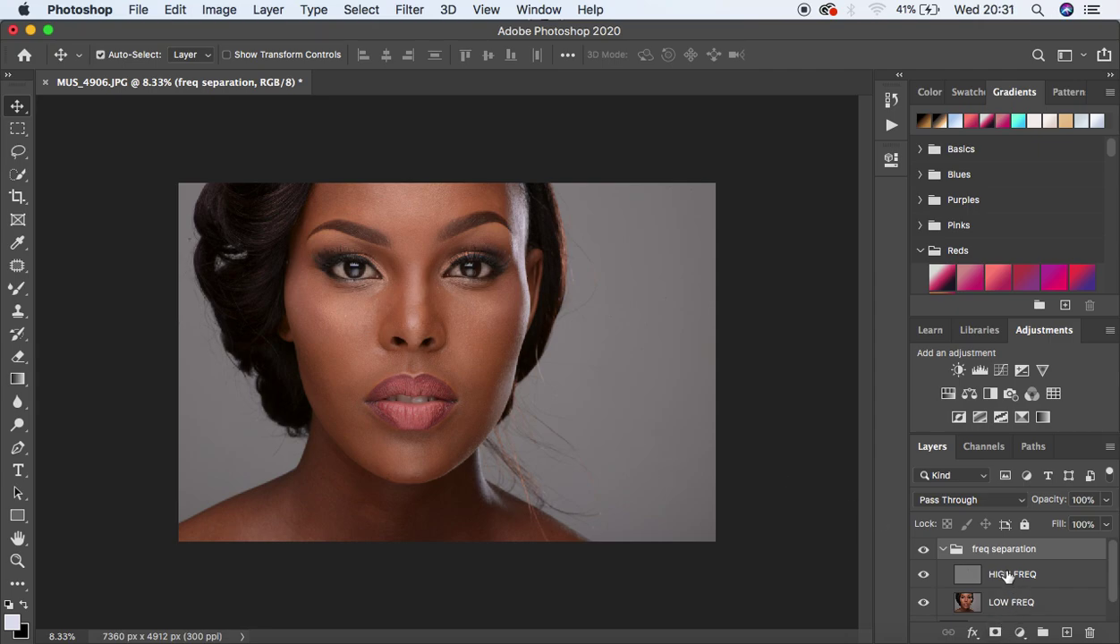
- Add a Black & White adjustment layer above HIGH FREQ with Reds set to -19
left_click(1054, 577)
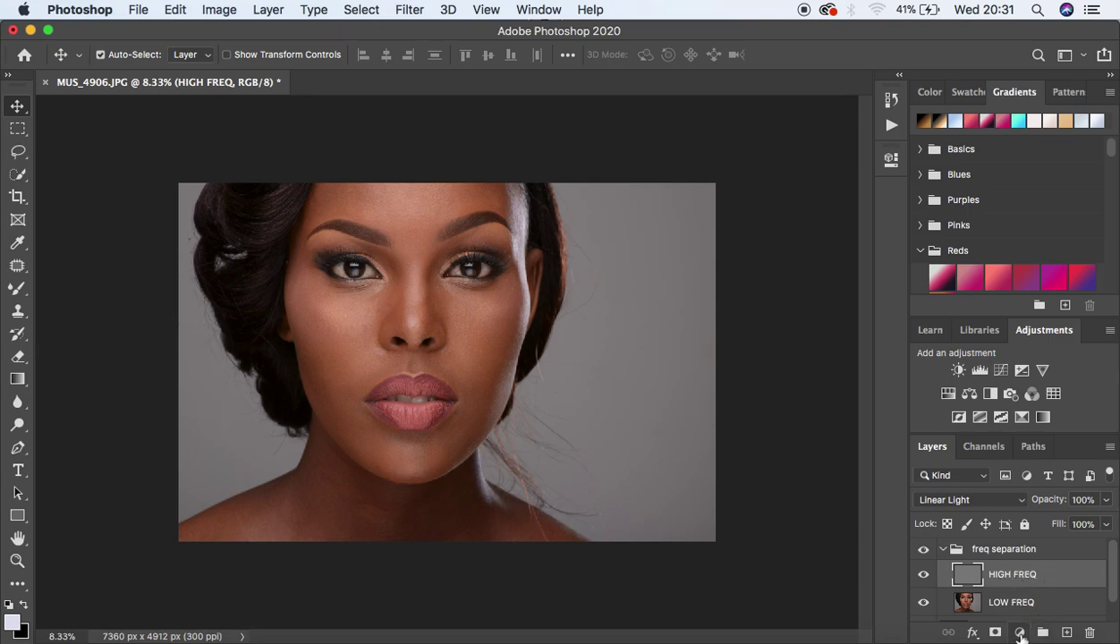
left_click(1019, 633)
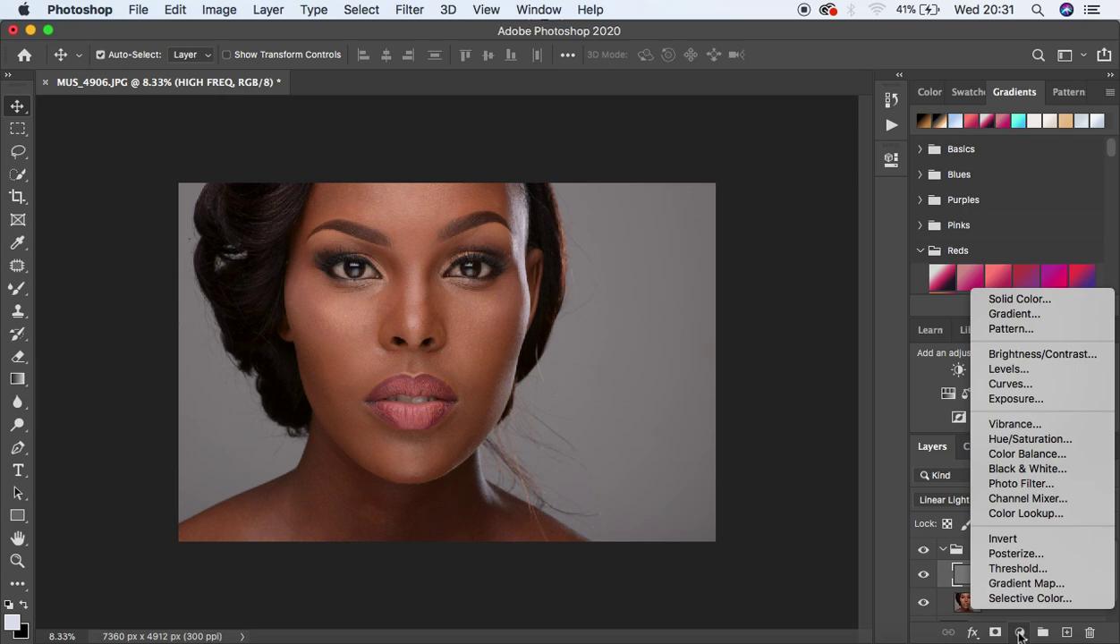
left_click(1014, 470)
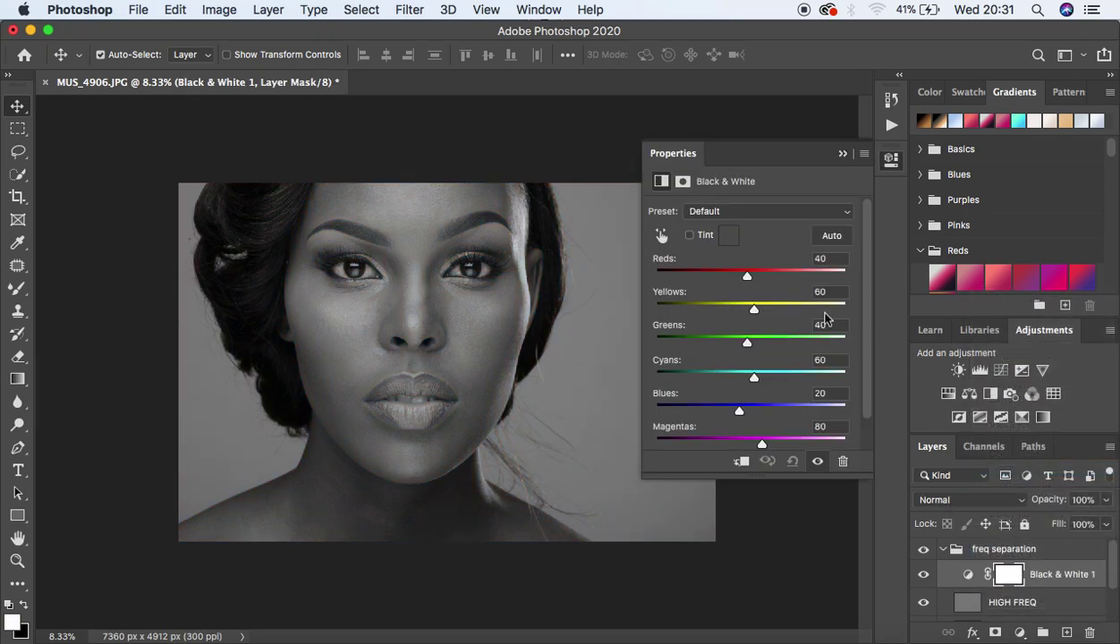
left_click(748, 277)
left_click_drag(746, 283, 724, 281)
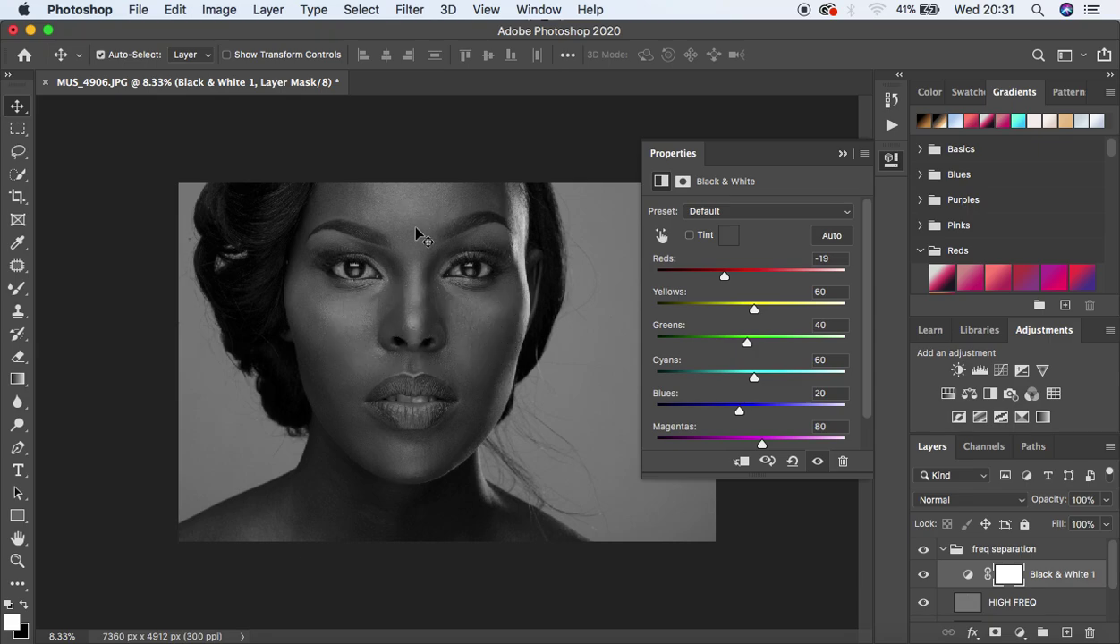
left_click(842, 154)
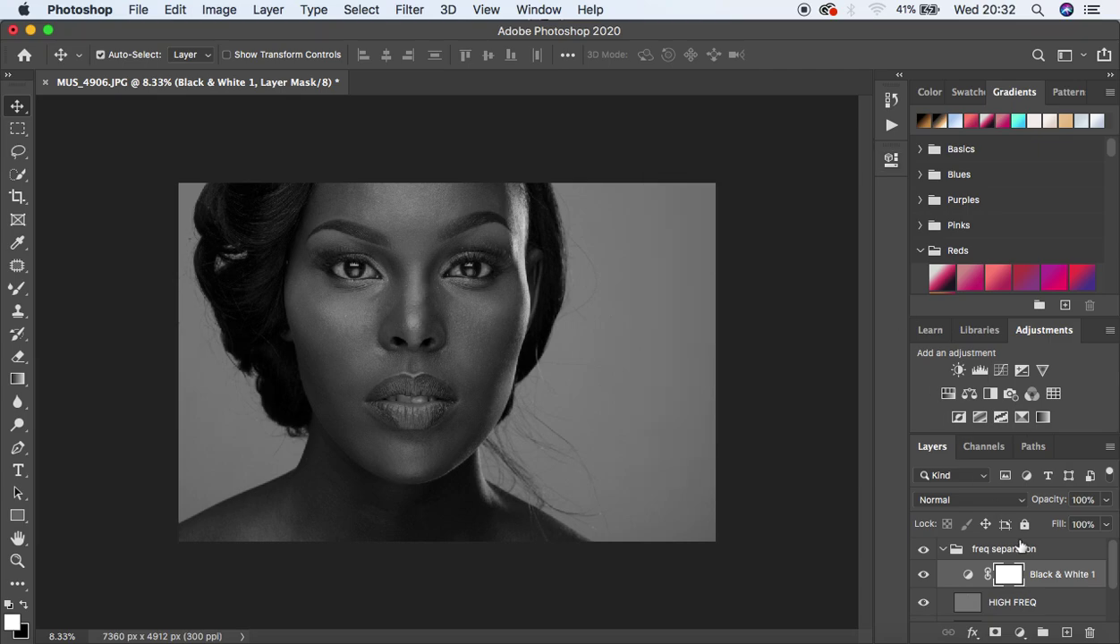
scroll(1083, 584, "down", 2)
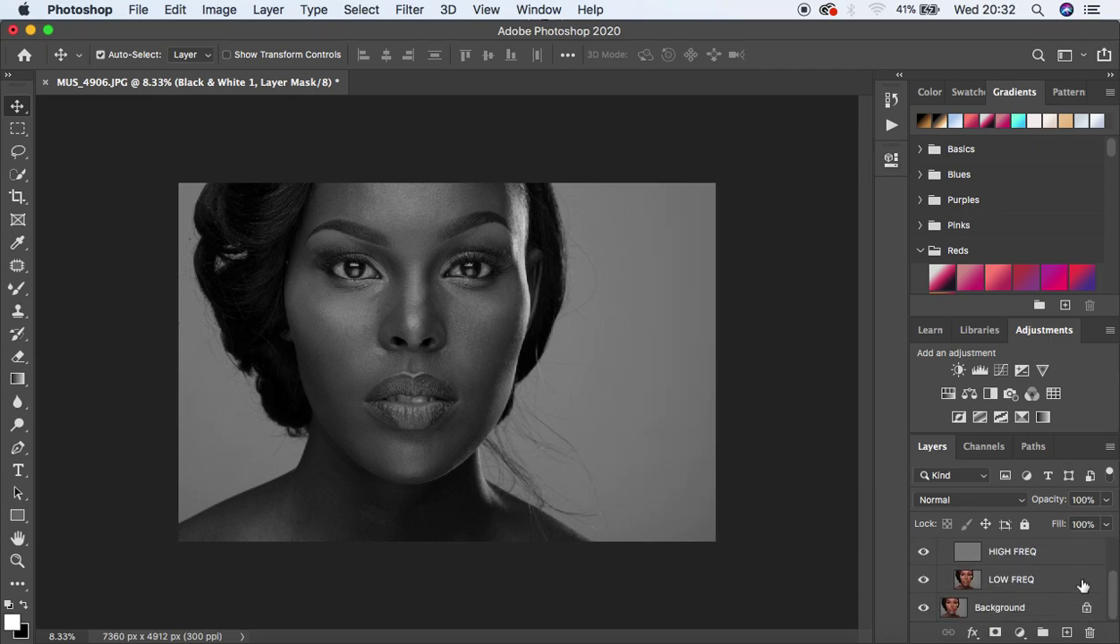
- Select the LOW FREQ layer and pick the Mixer Brush Tool from the brush flyout
left_click(1004, 573)
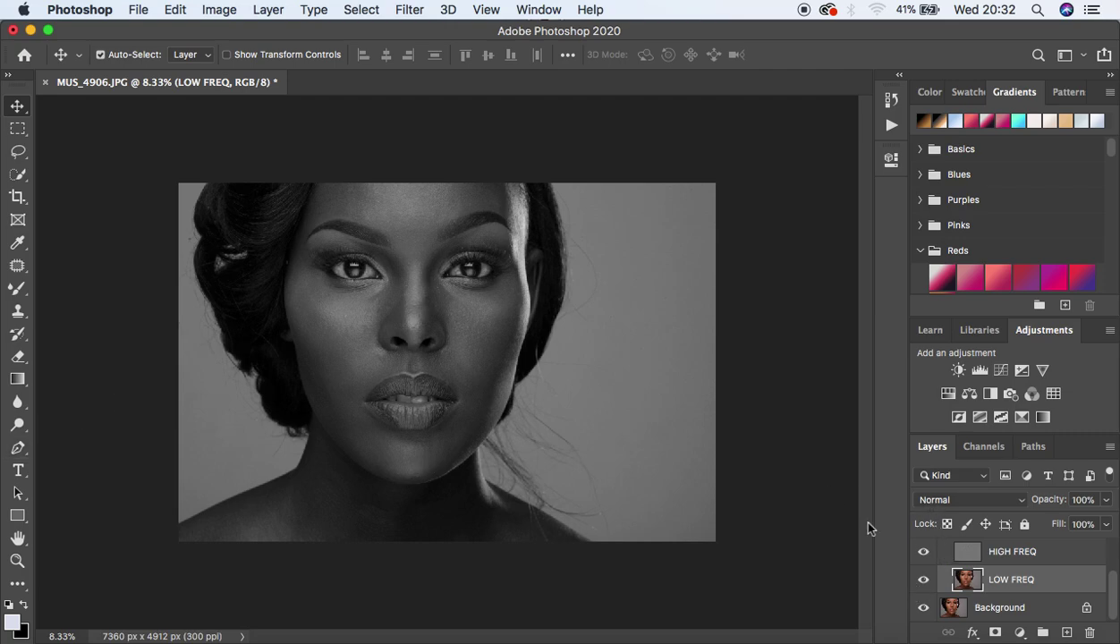
left_click(17, 290)
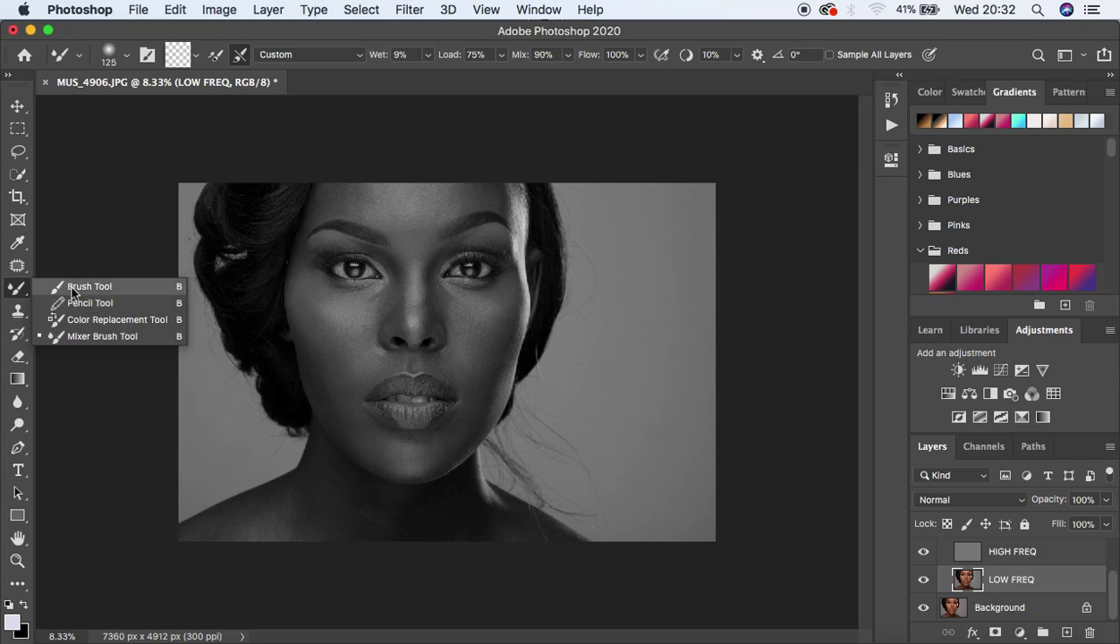
left_click(67, 338)
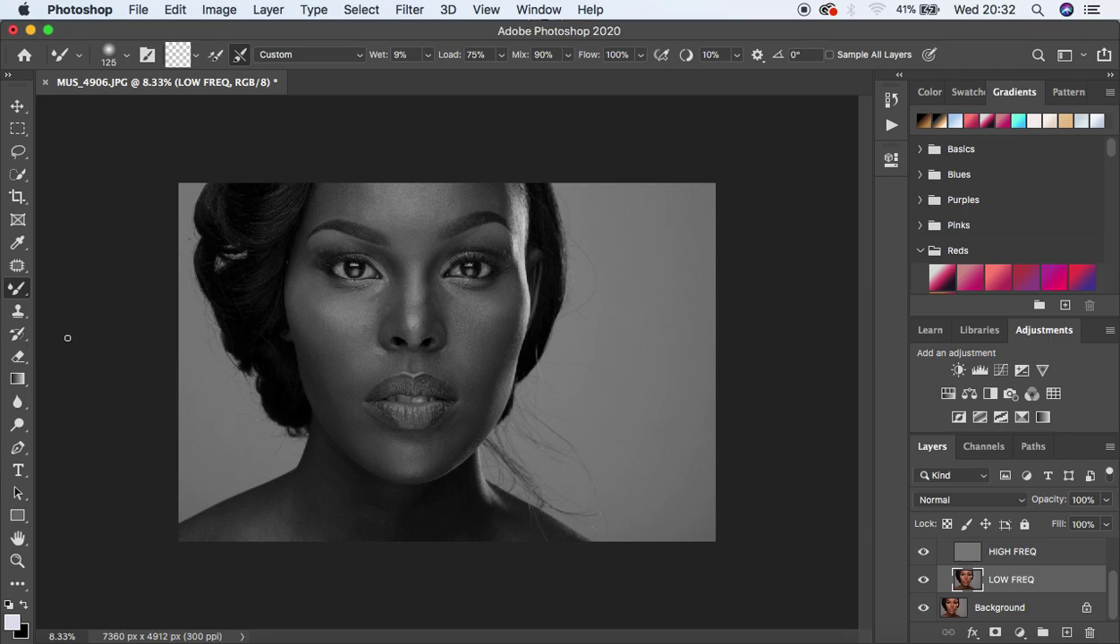
left_click(17, 588)
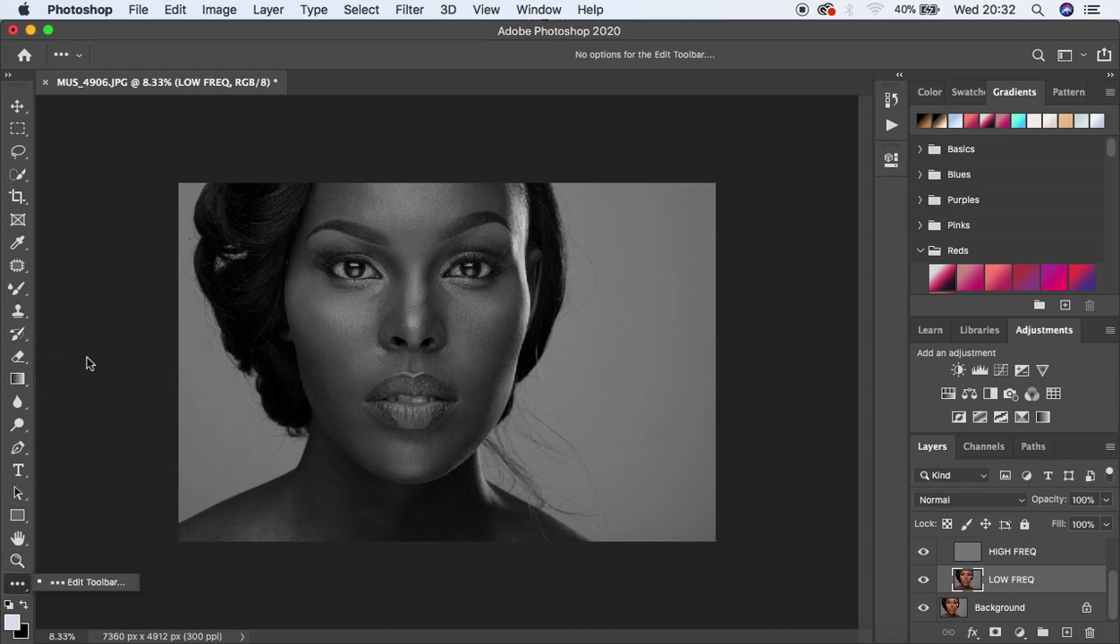
- Clean the Mixer Brush of paint and toggle its Load and Clean-after-each-stroke options
left_click(17, 289)
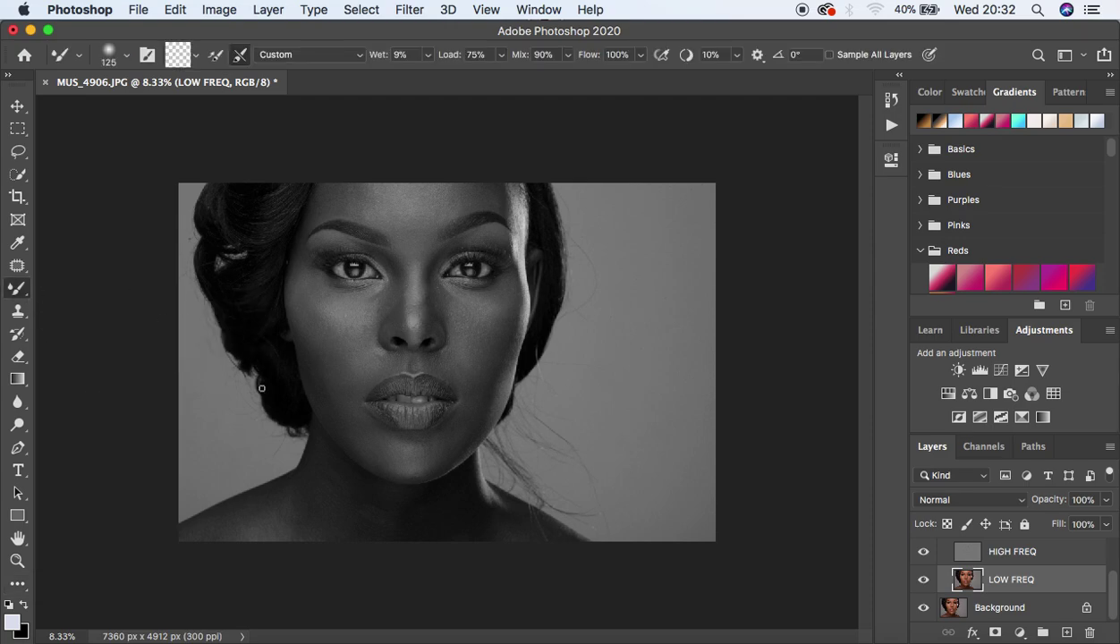
key("super+plus")
key("super+plus")
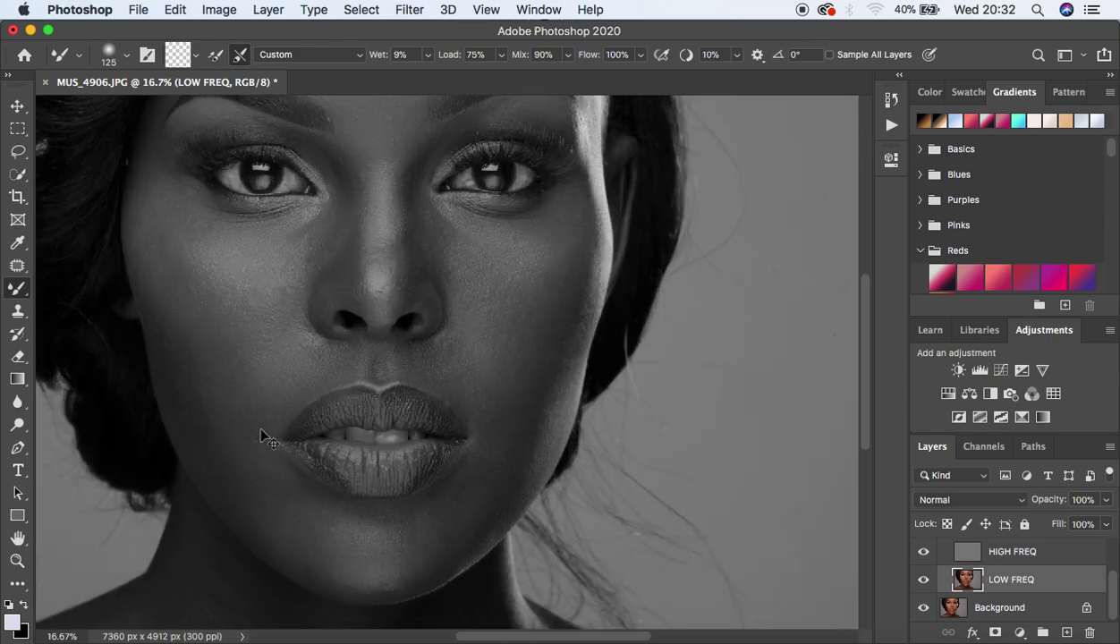
key("super+minus")
key("super+minus")
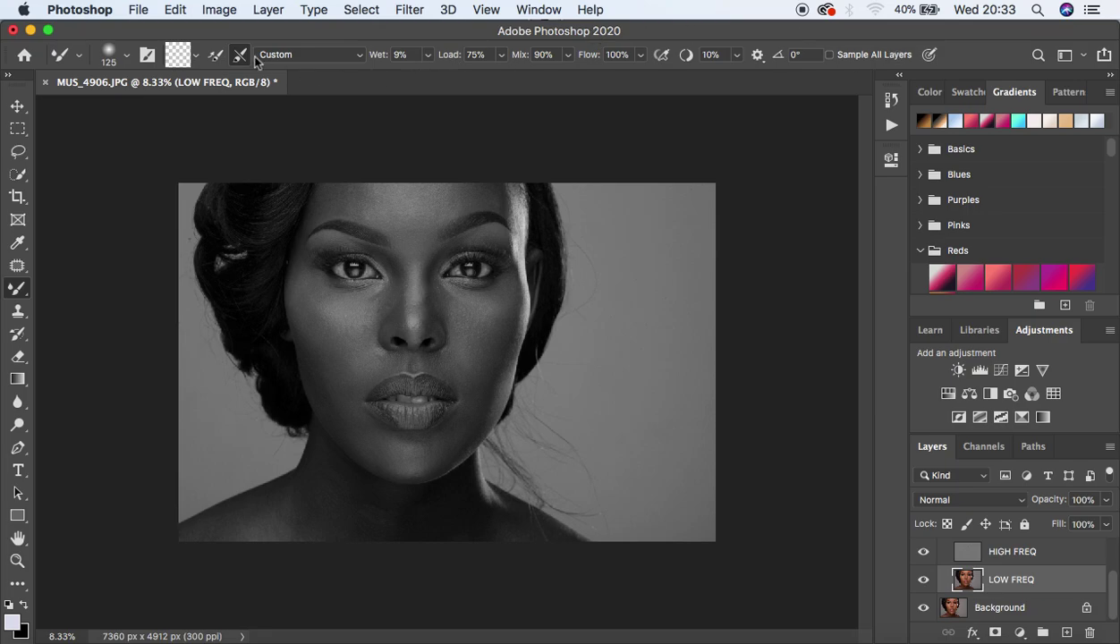
left_click(196, 55)
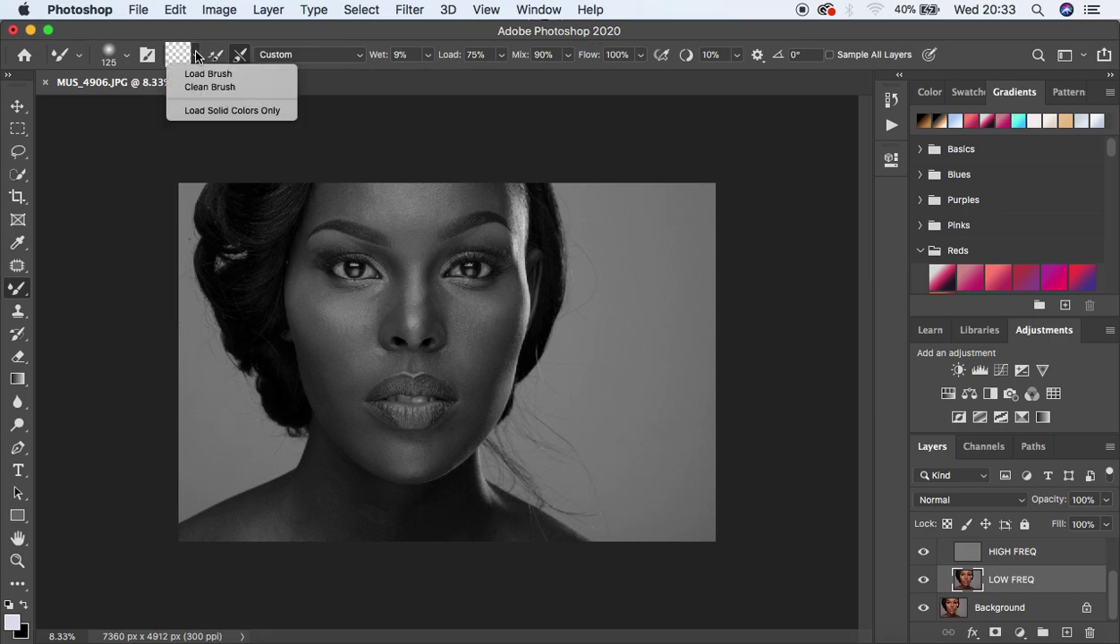
left_click(199, 87)
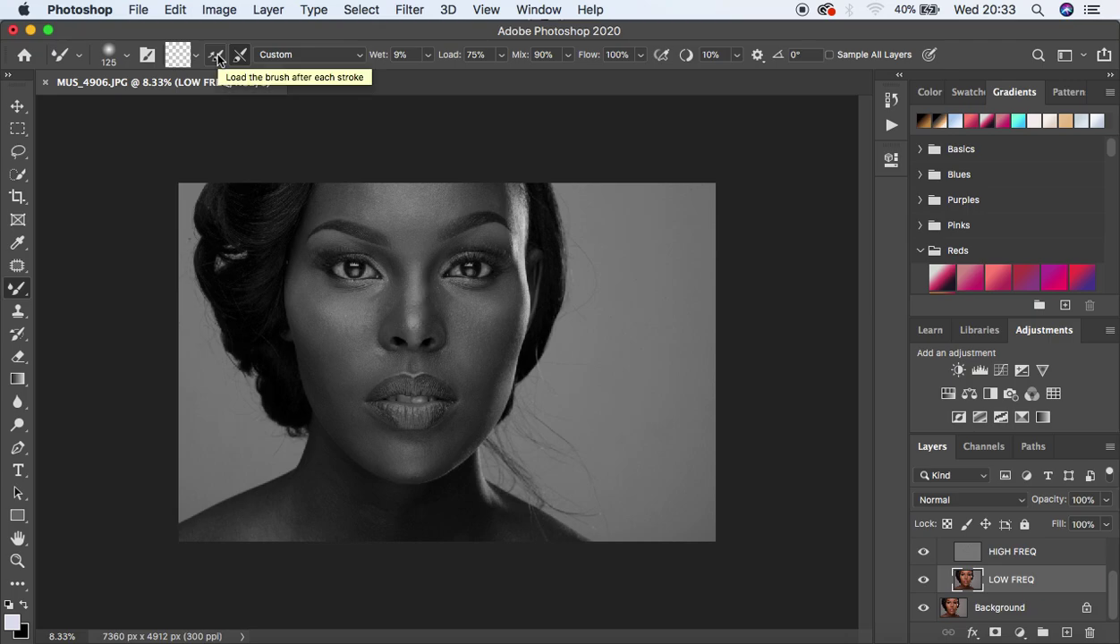
left_click(216, 57)
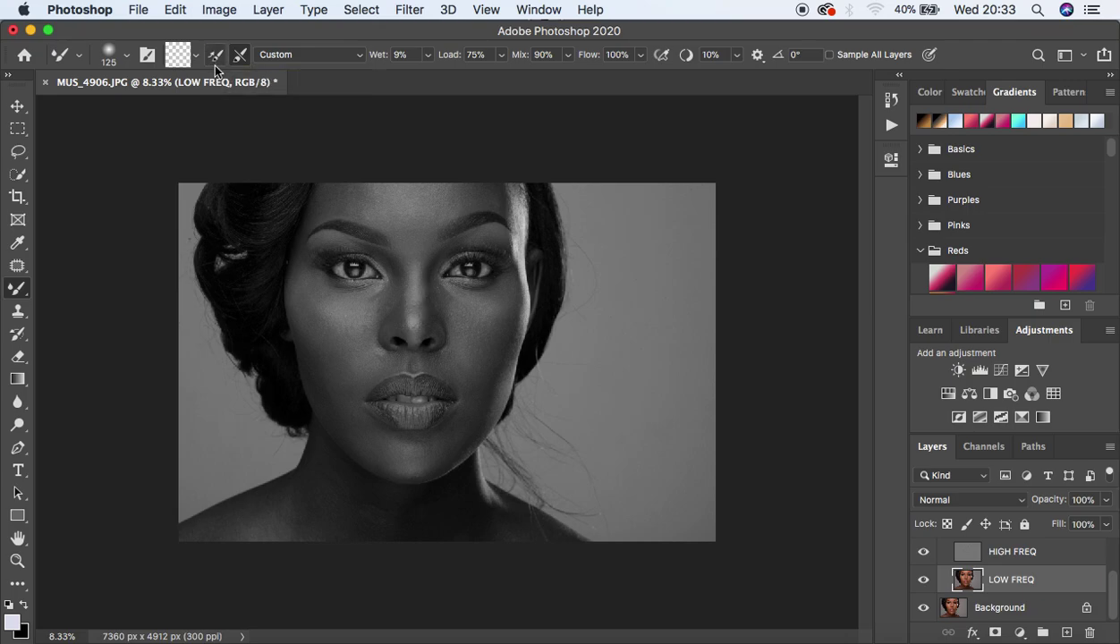
left_click(234, 54)
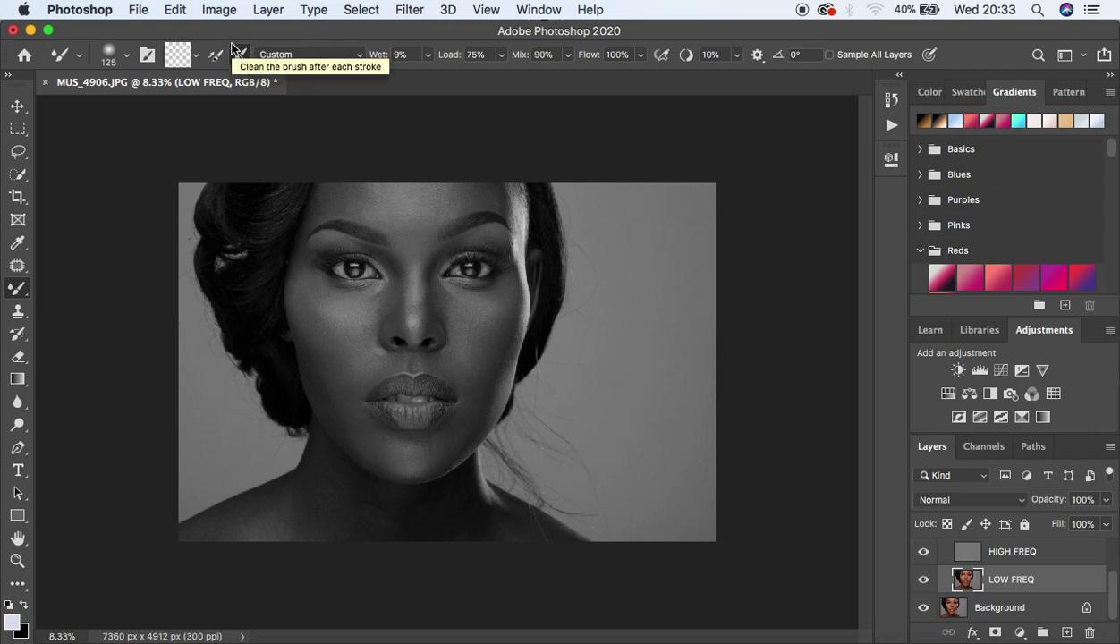
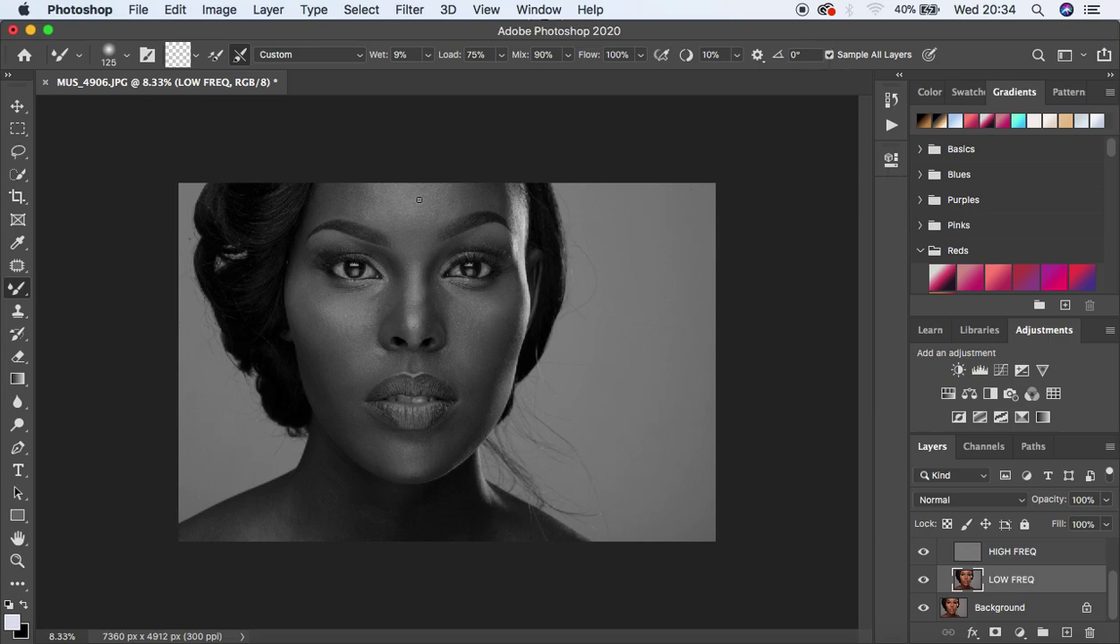
- Enlarge the Mixer Brush to 600 px, test a forehead stroke on LOW FREQ, then undo it
key("bracketright")
key("bracketright")
key("bracketright")
key("bracketright")
key("bracketright")
key("bracketright")
key("bracketright")
key("bracketright")
mouse_move(380, 196)
left_mouse_down()
mouse_move(453, 196)
mouse_move(371, 195)
left_mouse_up()
scroll(1077, 571, "up", 2)
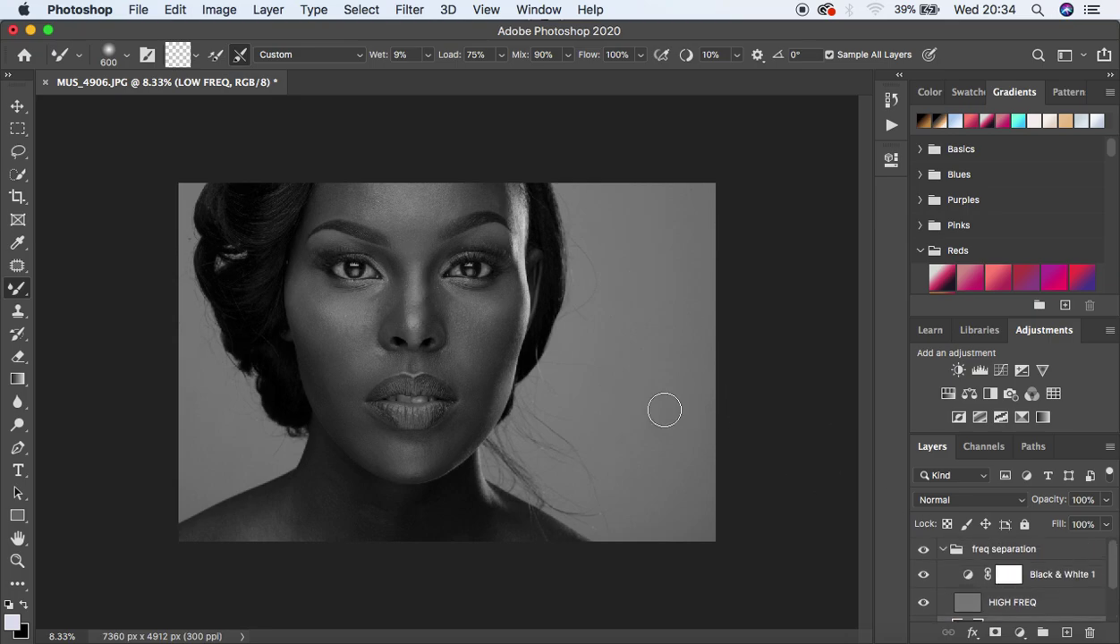
key("super+equal")
key("super+equal")
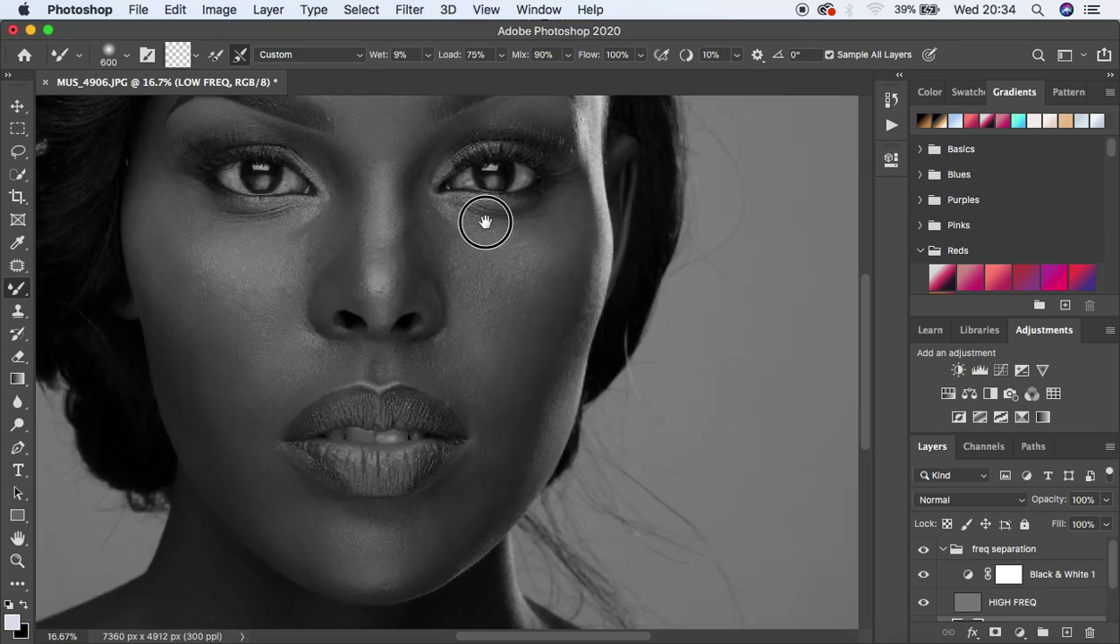
left_click_drag(485, 220, 500, 430)
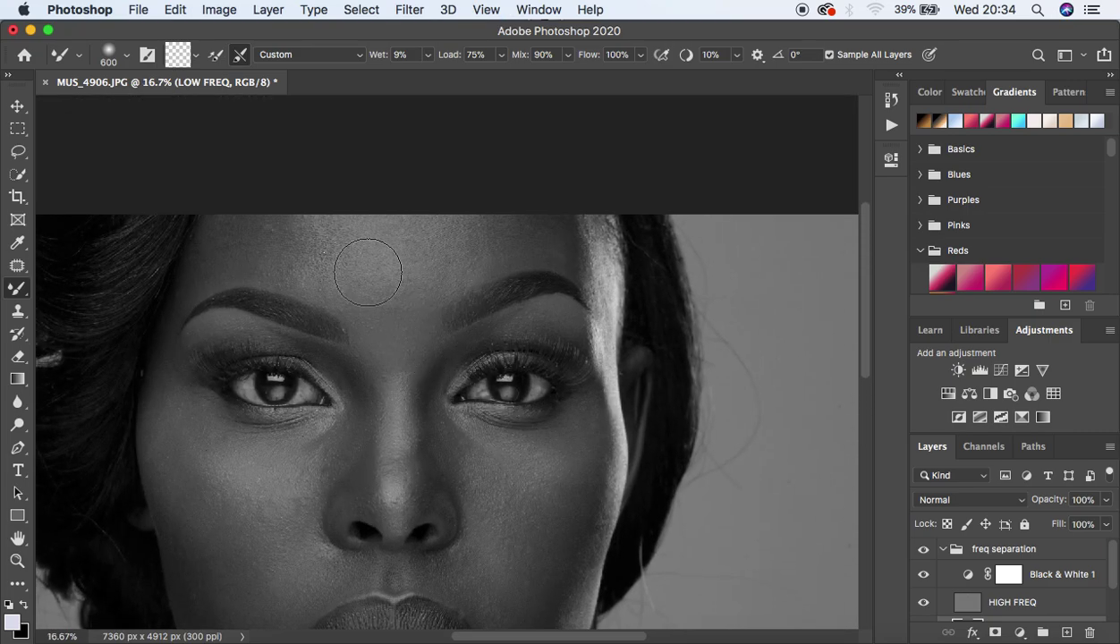
key("super+equal")
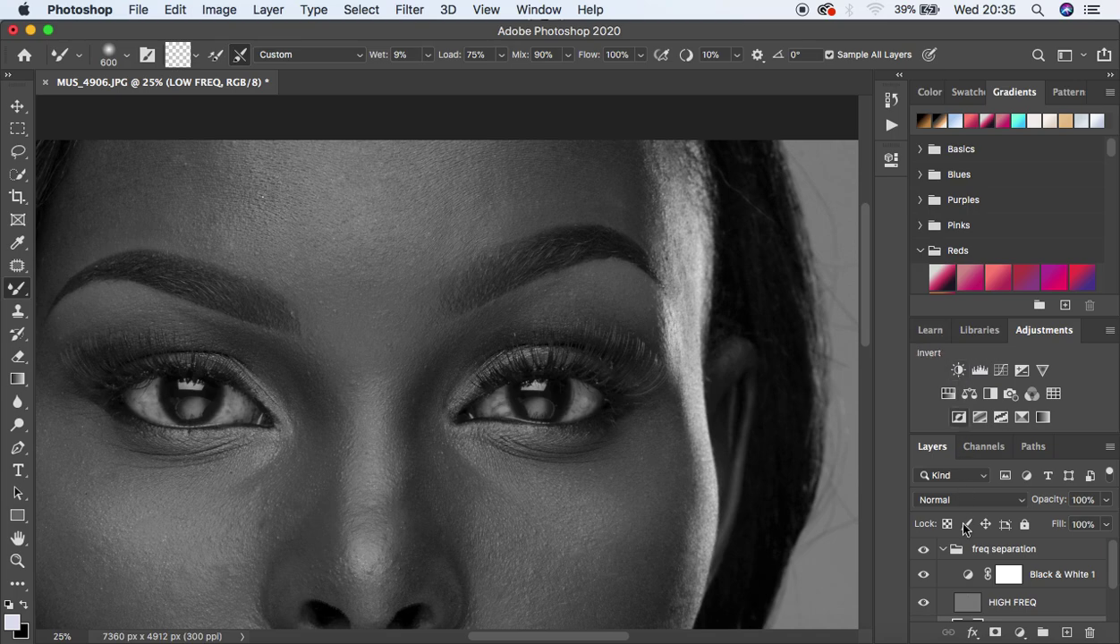
mouse_move(316, 230)
left_mouse_down()
mouse_move(343, 289)
mouse_move(312, 199)
mouse_move(348, 217)
mouse_move(316, 208)
mouse_move(329, 255)
mouse_move(354, 252)
mouse_move(346, 216)
mouse_move(307, 221)
mouse_move(324, 259)
mouse_move(339, 211)
mouse_move(323, 207)
mouse_move(313, 237)
mouse_move(342, 228)
mouse_move(322, 236)
mouse_move(353, 268)
mouse_move(345, 221)
mouse_move(333, 256)
mouse_move(355, 227)
mouse_move(341, 208)
mouse_move(327, 220)
mouse_move(365, 241)
left_mouse_up()
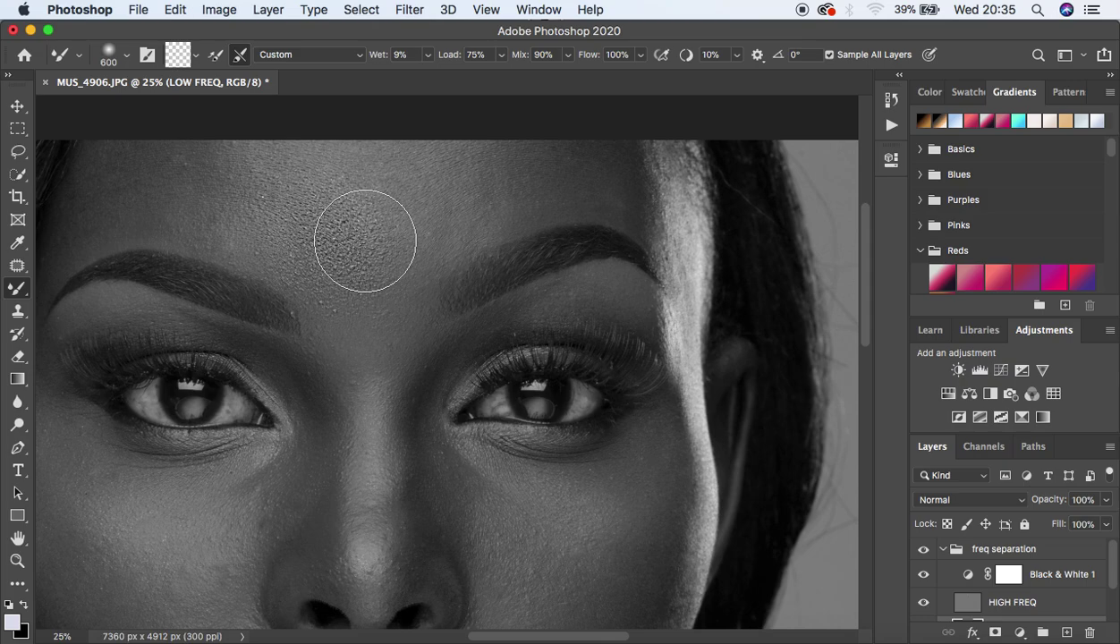
key("super+z")
key("super+z")
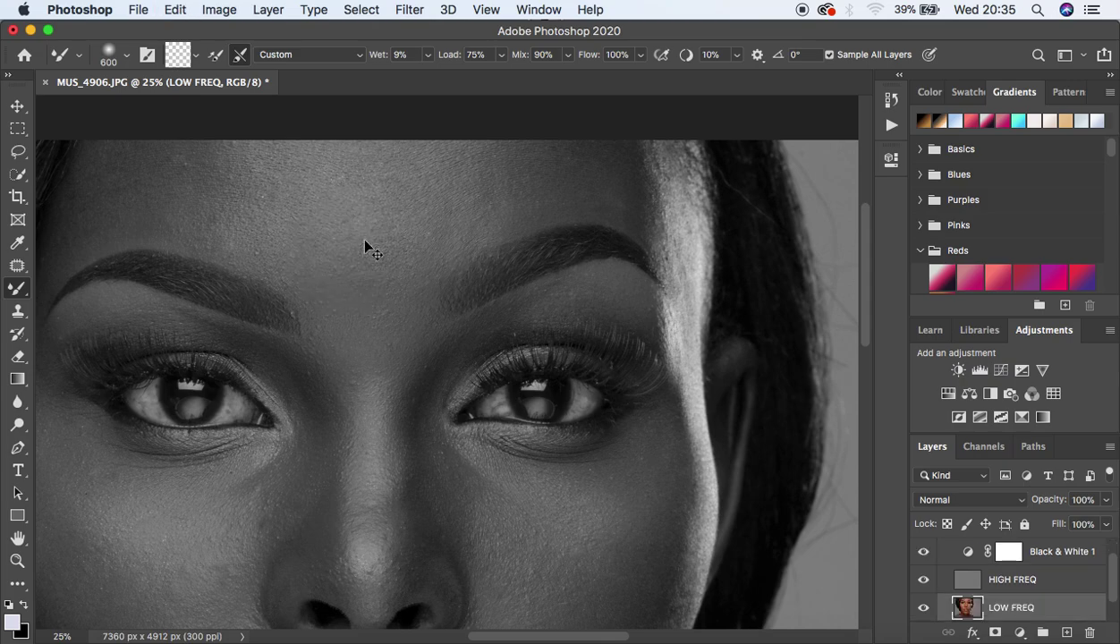
- Set the Mixer Brush to 400 px and blend the forehead tones on LOW FREQ
key("super+minus")
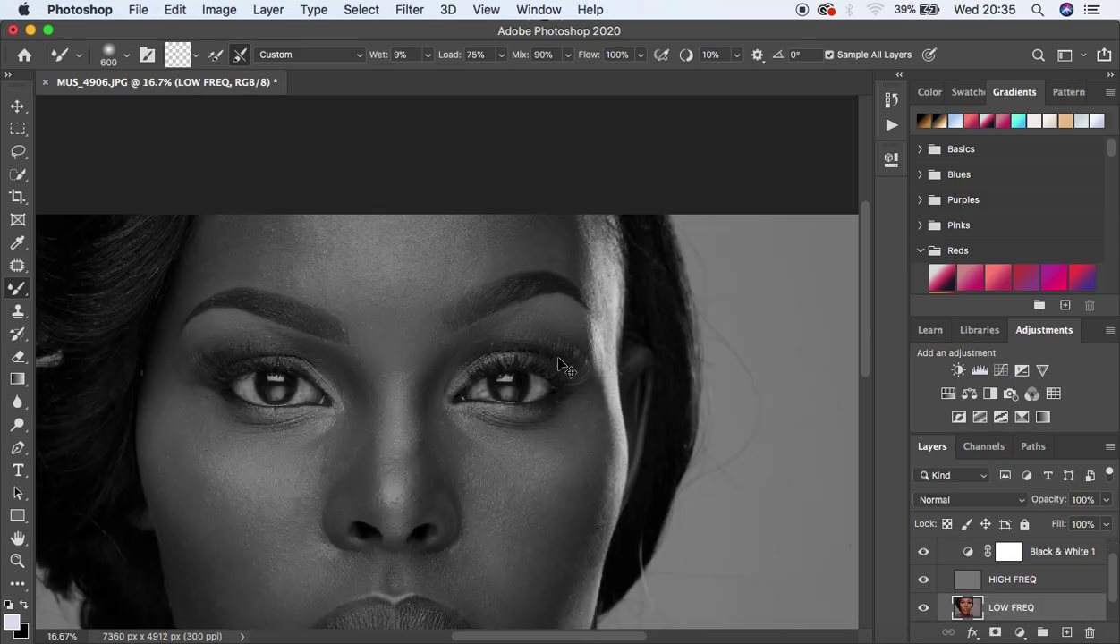
key("super+minus")
key("super+minus")
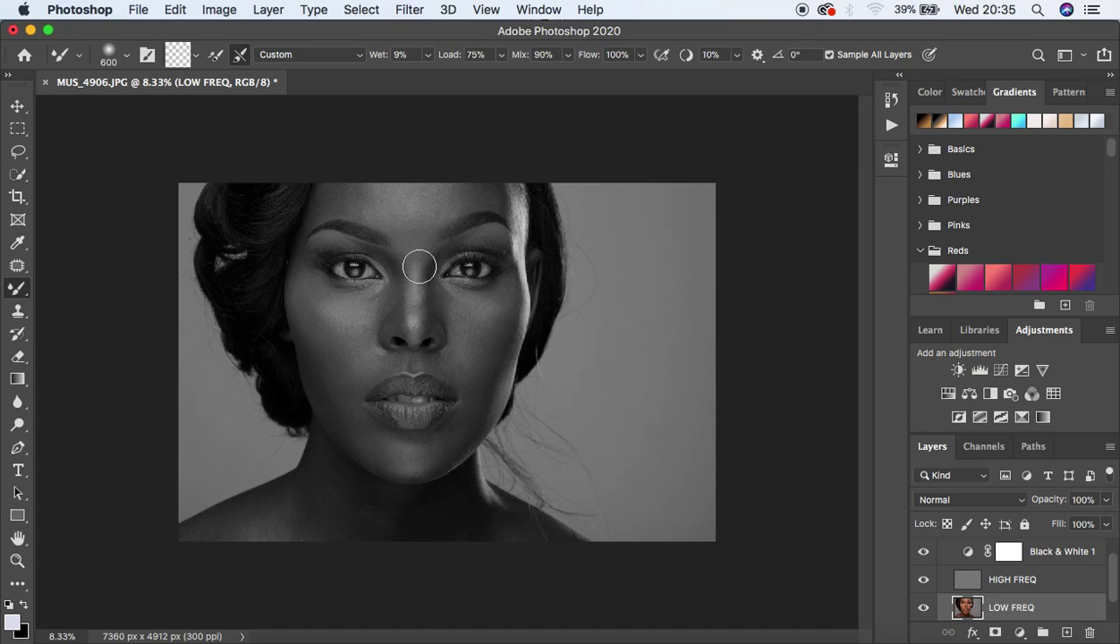
key("super+plus")
key("super+plus")
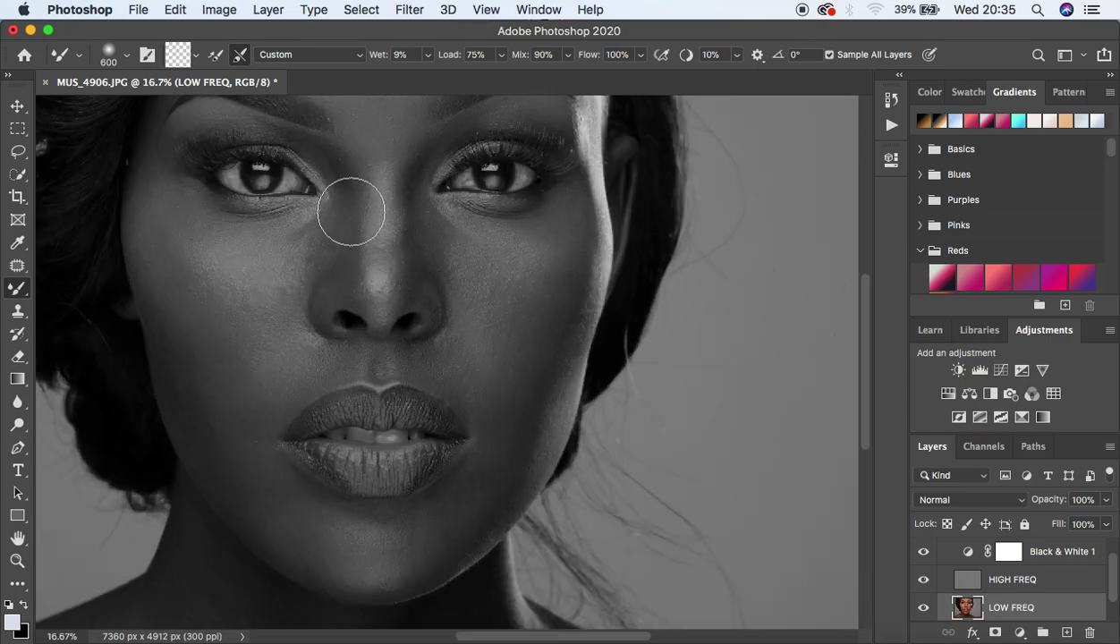
left_click_drag(412, 176, 510, 321)
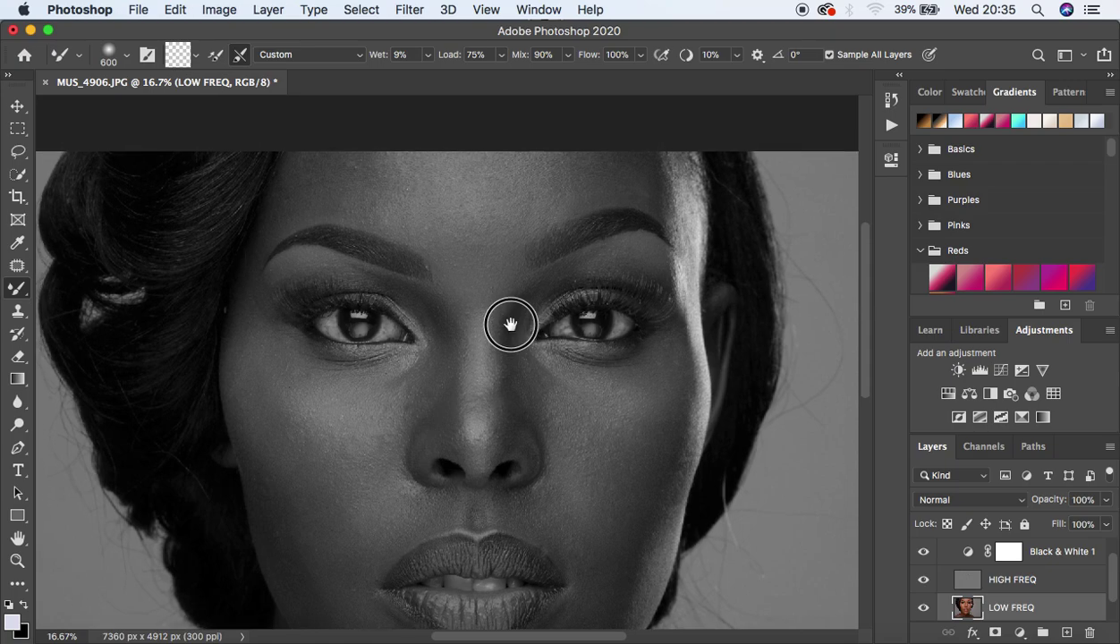
key("bracketleft")
key("bracketleft")
key("bracketright")
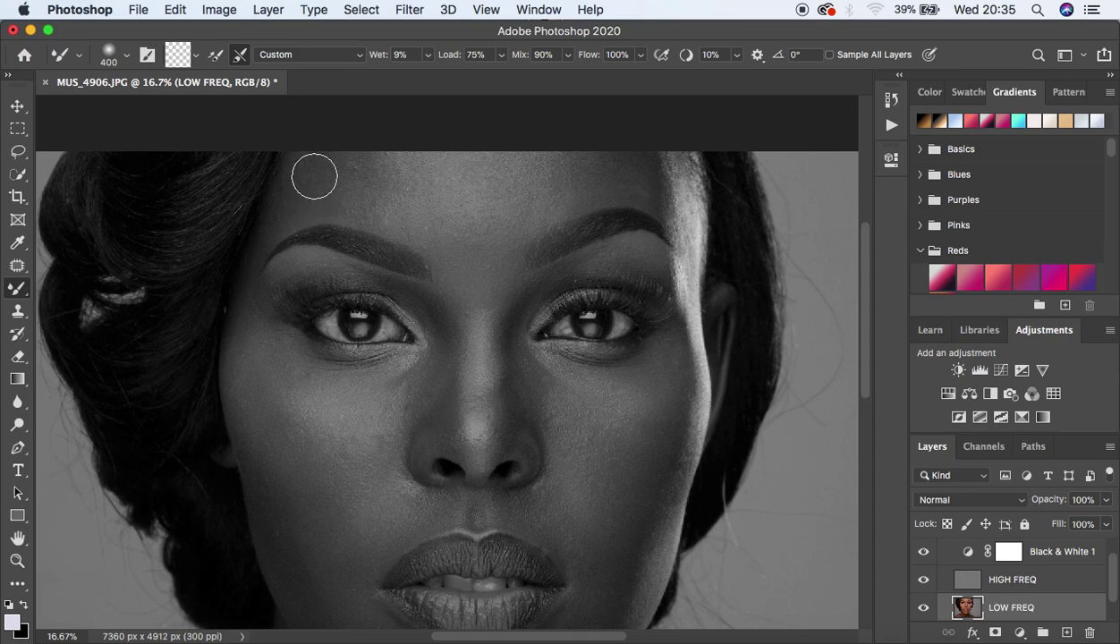
left_click(309, 171)
mouse_move(311, 167)
left_mouse_down()
mouse_move(301, 199)
mouse_move(329, 166)
mouse_move(325, 189)
mouse_move(331, 175)
mouse_move(311, 170)
mouse_move(289, 203)
mouse_move(358, 165)
mouse_move(374, 186)
mouse_move(327, 179)
mouse_move(369, 203)
mouse_move(388, 161)
mouse_move(386, 184)
mouse_move(347, 169)
mouse_move(279, 203)
left_mouse_up()
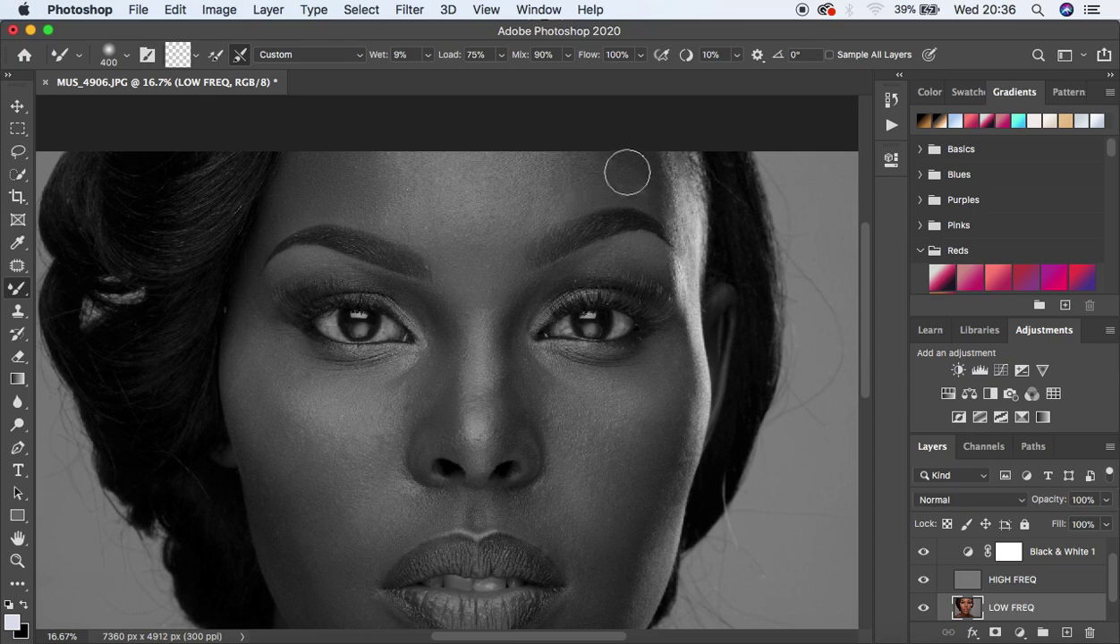
mouse_move(591, 168)
left_mouse_down()
mouse_move(578, 165)
mouse_move(567, 190)
mouse_move(626, 170)
mouse_move(652, 189)
mouse_move(652, 170)
mouse_move(667, 188)
mouse_move(562, 176)
mouse_move(500, 213)
mouse_move(503, 175)
mouse_move(493, 175)
mouse_move(502, 195)
left_mouse_up()
- Blend the upper forehead and hairline at 500 px, then hide Black & White 1
key("bracketright")
mouse_move(408, 177)
left_mouse_down()
mouse_move(400, 165)
mouse_move(413, 192)
mouse_move(474, 217)
left_mouse_up()
left_click_drag(537, 192, 526, 166)
mouse_move(414, 169)
left_mouse_down()
mouse_move(438, 165)
mouse_move(387, 188)
mouse_move(380, 165)
left_mouse_up()
left_click_drag(553, 185, 537, 201)
mouse_move(458, 193)
left_mouse_down()
mouse_move(467, 224)
mouse_move(503, 210)
mouse_move(497, 180)
mouse_move(510, 170)
mouse_move(502, 191)
left_mouse_up()
mouse_move(405, 165)
left_mouse_down()
mouse_move(393, 180)
mouse_move(380, 165)
mouse_move(491, 168)
mouse_move(493, 255)
mouse_move(399, 190)
left_mouse_up()
left_click(923, 553)
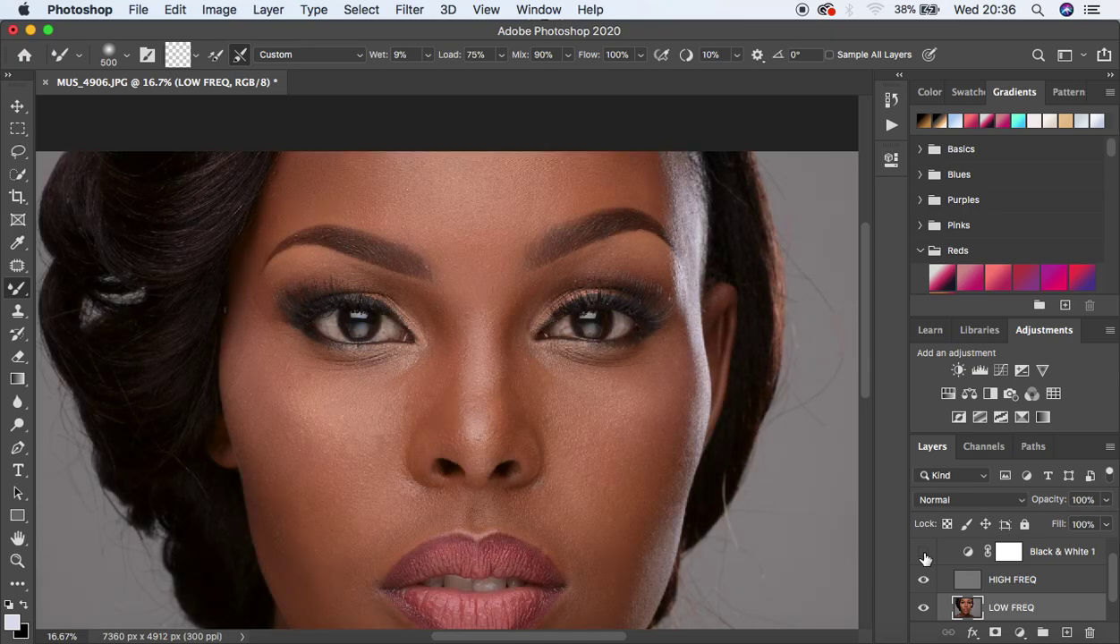
- Compare before and after by toggling the freq separation group, then re-enable Black & White 1
scroll(1045, 573, "up", 1)
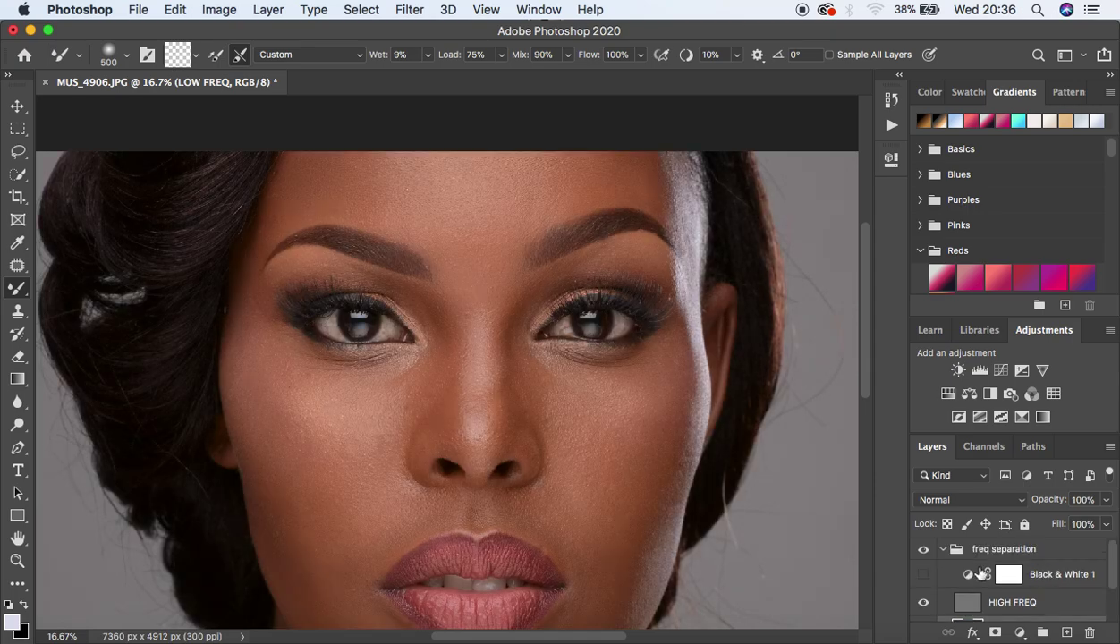
left_click(925, 554)
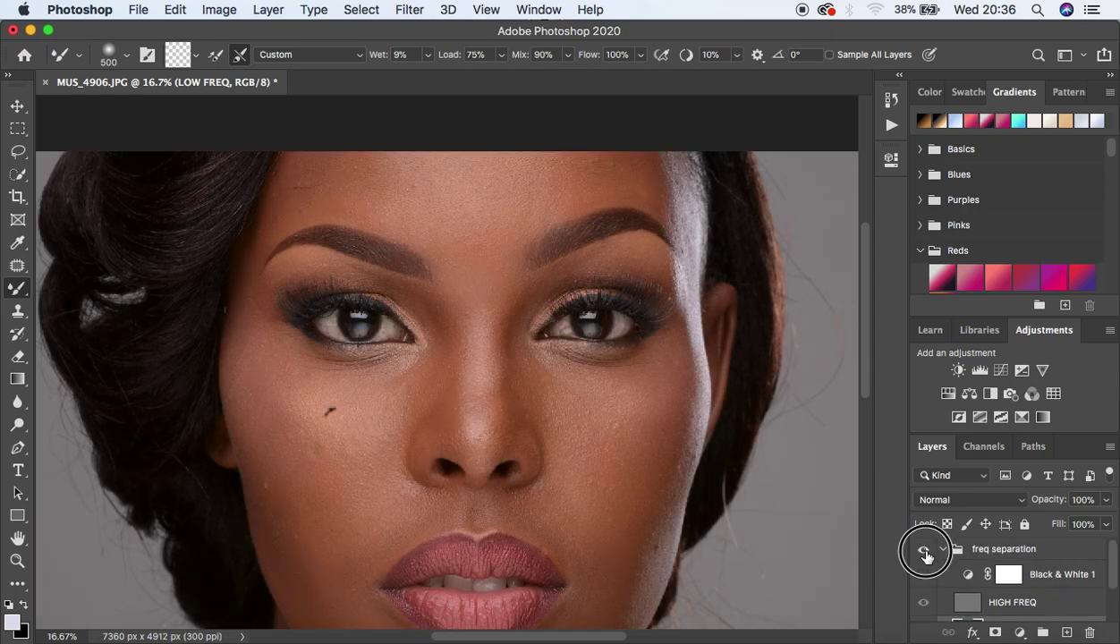
left_click(924, 550)
left_click(924, 549)
left_click(925, 550)
left_click(925, 553)
left_click(925, 554)
left_click(926, 554)
left_click(925, 554)
left_click(925, 549)
left_click(924, 549)
left_click(925, 550)
left_click(923, 576)
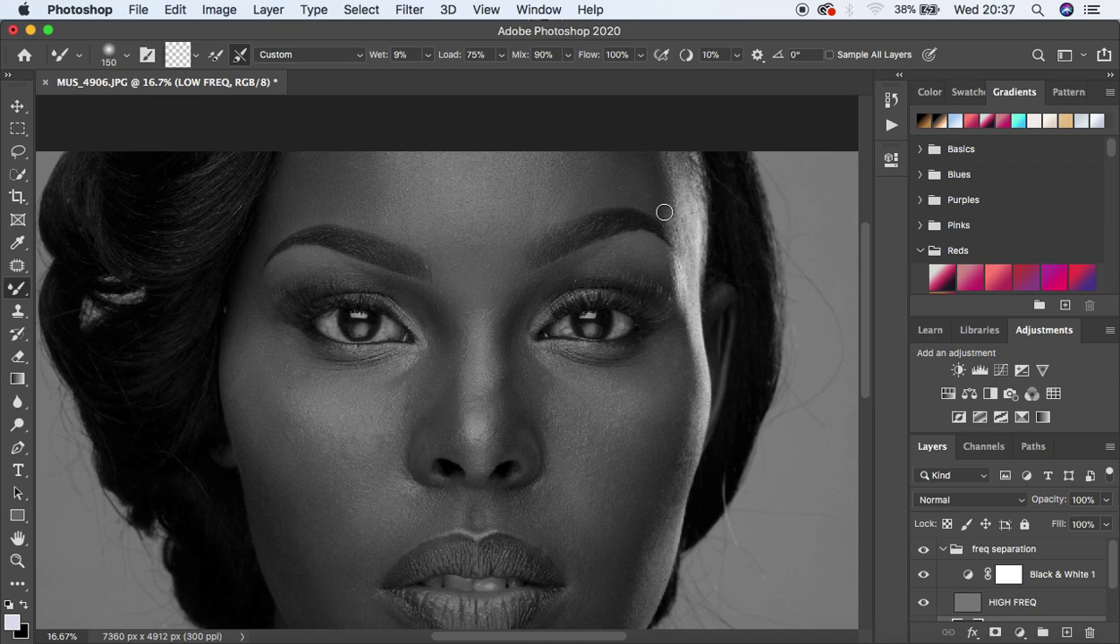
- Blend the forehead and the bright edge by the hairline on LOW FREQ
key("super+equal")
key("super+equal")
key("super+equal")
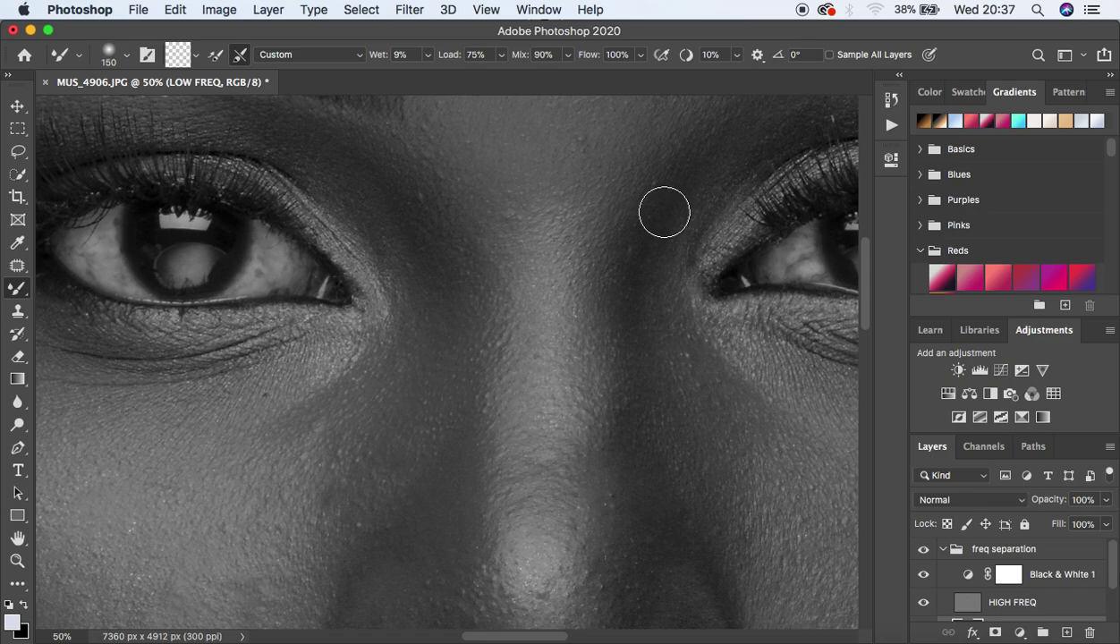
key("super+minus")
key("super+minus")
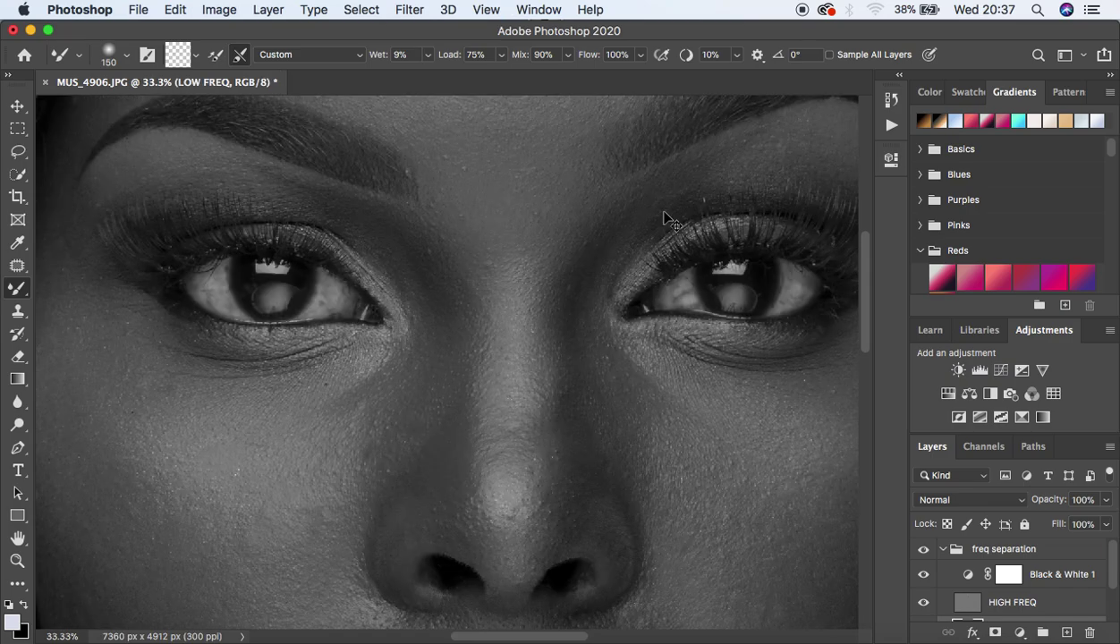
key("super+minus")
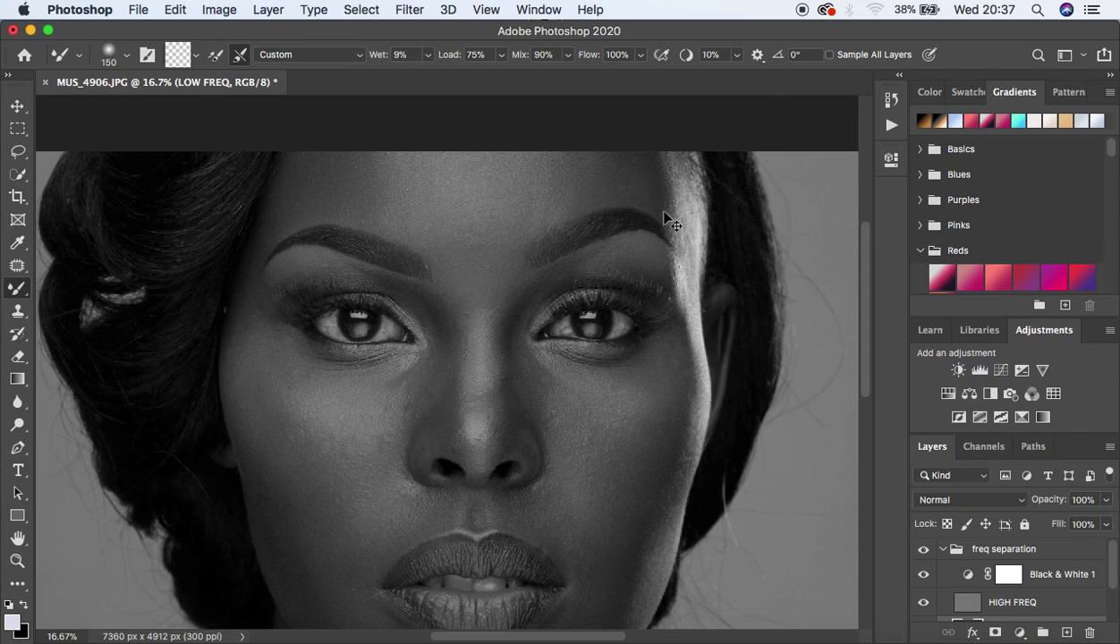
key("super+minus")
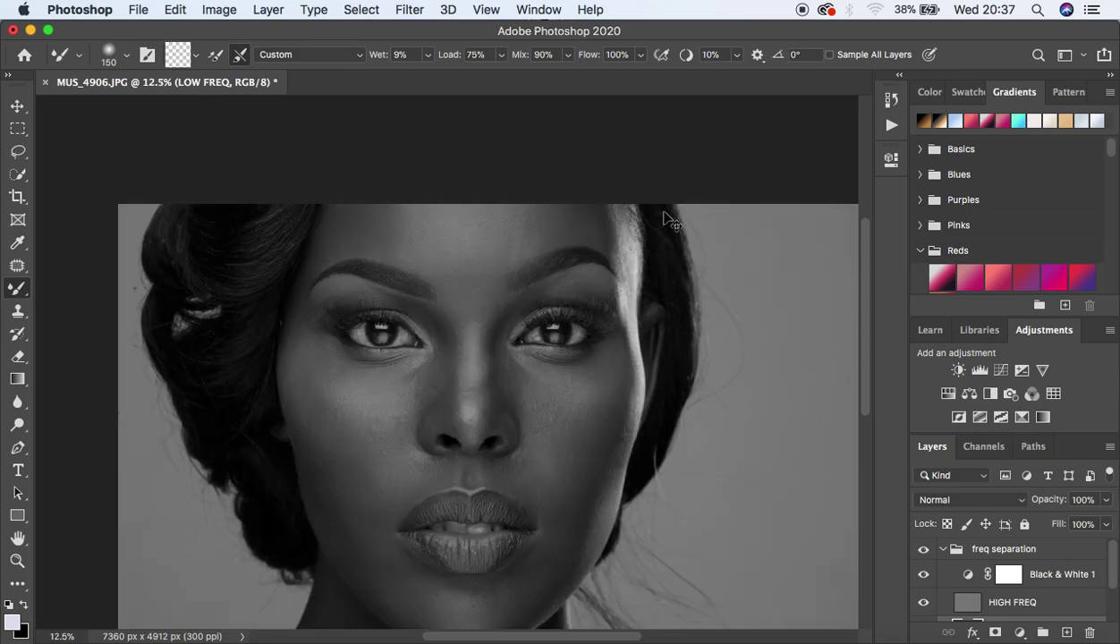
key("super+plus")
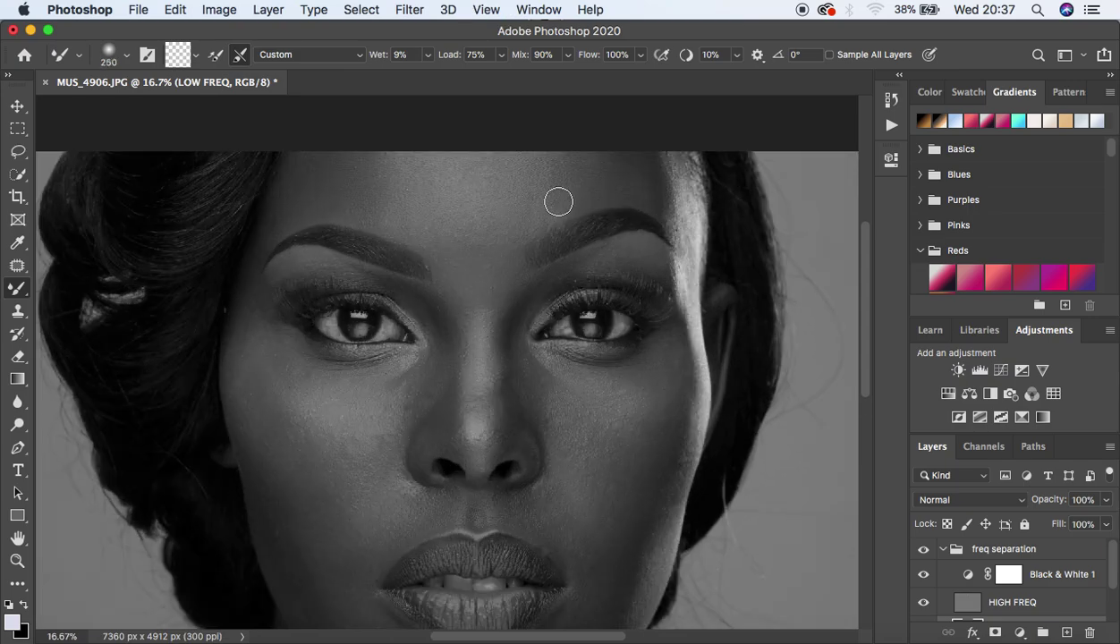
mouse_move(558, 202)
left_mouse_down()
mouse_move(545, 195)
mouse_move(533, 212)
mouse_move(550, 175)
mouse_move(544, 186)
left_mouse_up()
left_click_drag(682, 185, 697, 312)
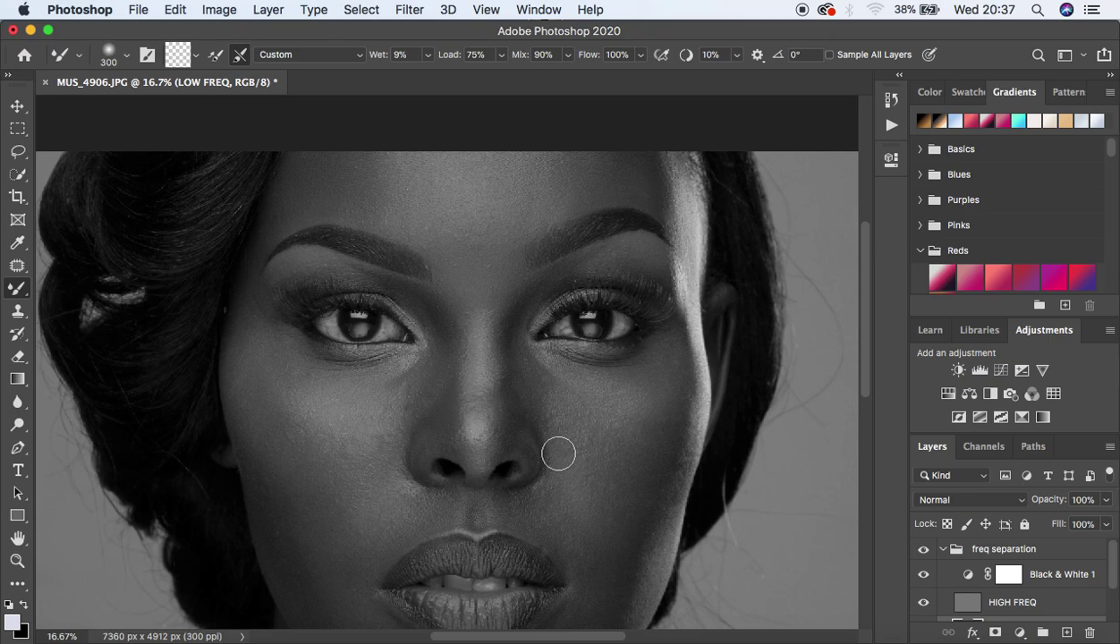
- With a 600 px Mixer Brush, blend both cheeks from below the eyes toward the lips
key("super+minus")
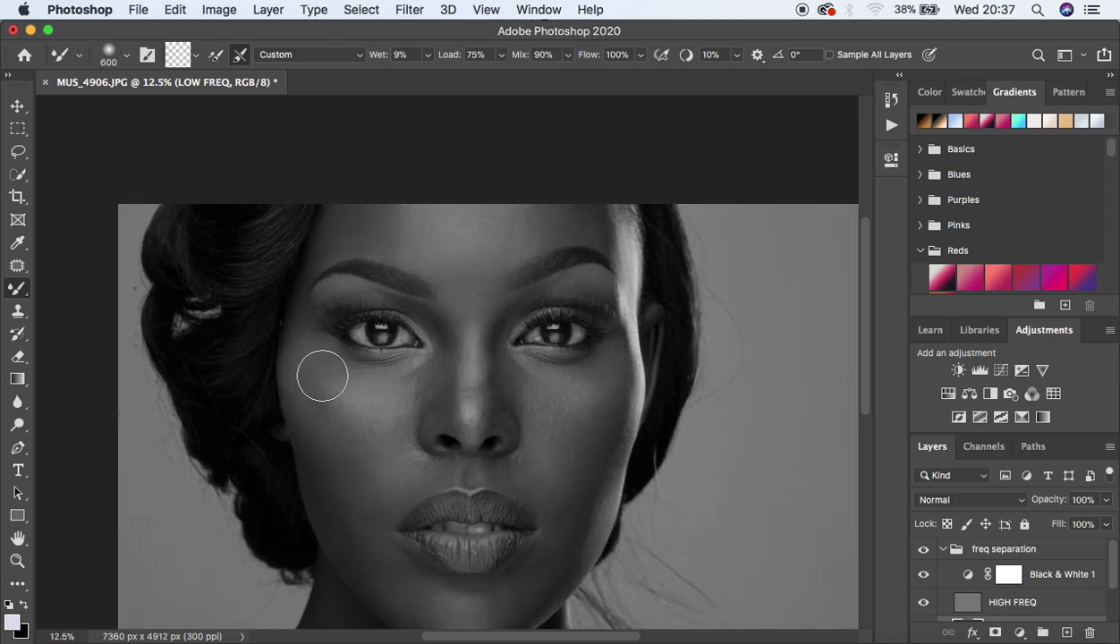
key("bracketright")
mouse_move(322, 377)
left_mouse_down()
mouse_move(328, 419)
mouse_move(323, 396)
mouse_move(356, 444)
mouse_move(308, 356)
mouse_move(319, 404)
mouse_move(387, 504)
mouse_move(346, 438)
mouse_move(376, 474)
left_mouse_up()
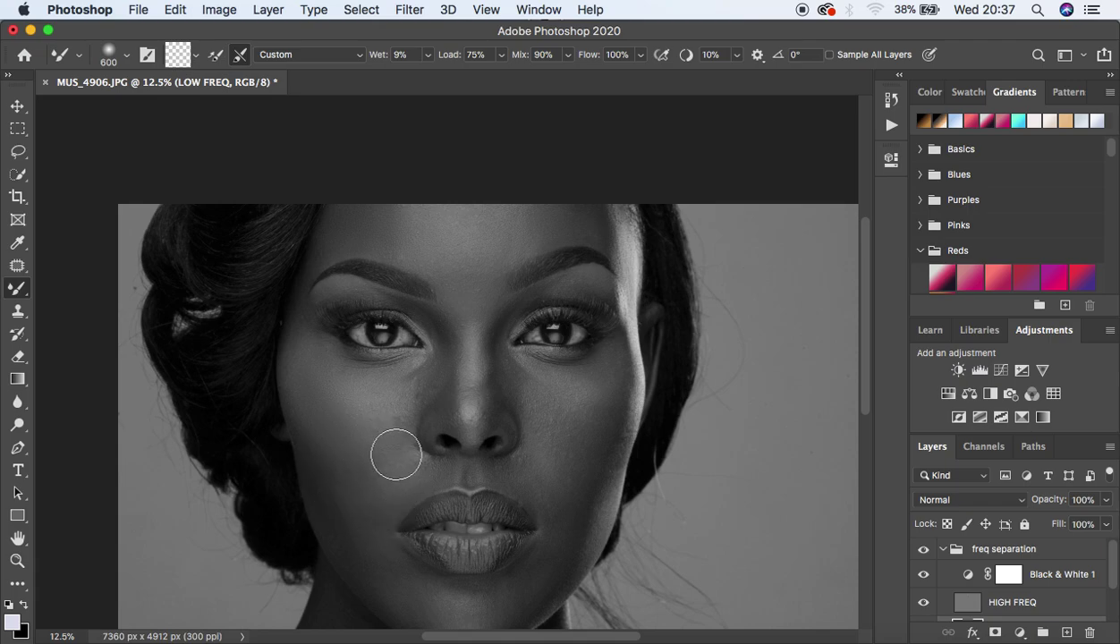
mouse_move(570, 420)
left_mouse_down()
mouse_move(592, 388)
mouse_move(567, 446)
mouse_move(564, 427)
mouse_move(569, 450)
mouse_move(613, 363)
left_mouse_up()
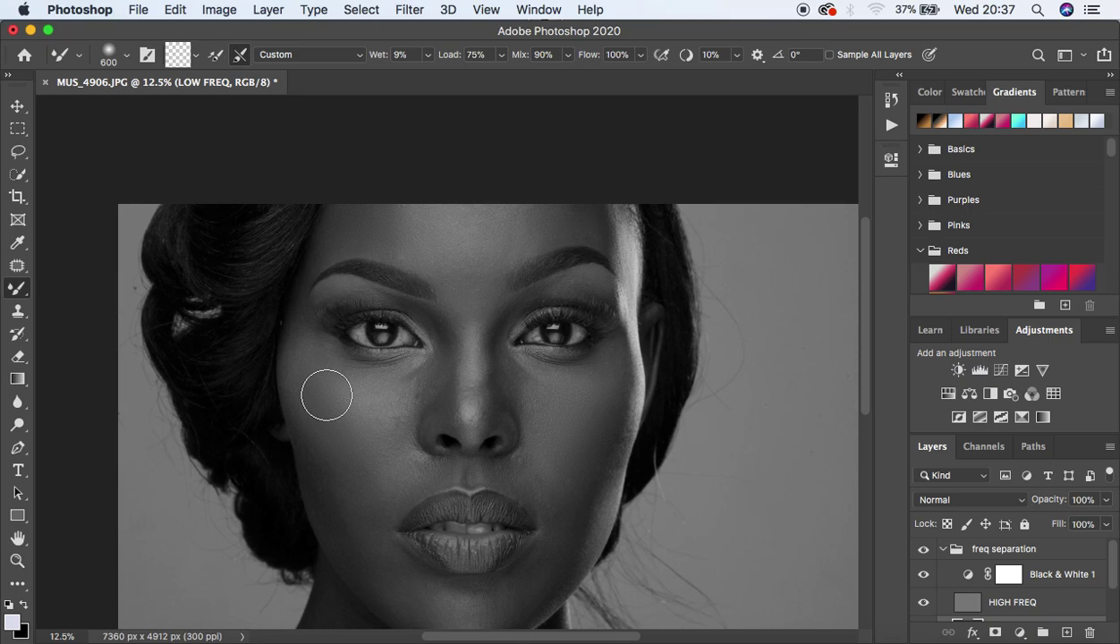
mouse_move(300, 369)
left_mouse_down()
mouse_move(292, 342)
mouse_move(289, 413)
left_mouse_up()
mouse_move(314, 471)
left_mouse_down()
mouse_move(332, 524)
mouse_move(305, 436)
mouse_move(340, 547)
mouse_move(287, 399)
left_mouse_up()
mouse_move(617, 418)
left_mouse_down()
mouse_move(596, 510)
mouse_move(587, 524)
mouse_move(595, 484)
mouse_move(581, 521)
left_mouse_up()
left_click_drag(574, 465, 574, 501)
left_click_drag(613, 359, 614, 359)
mouse_move(352, 469)
left_mouse_down()
mouse_move(333, 457)
mouse_move(349, 496)
left_mouse_up()
left_click_drag(323, 432, 320, 419)
- Hide Black & White 1 and compare the retouch on and off against the original
left_click(924, 576)
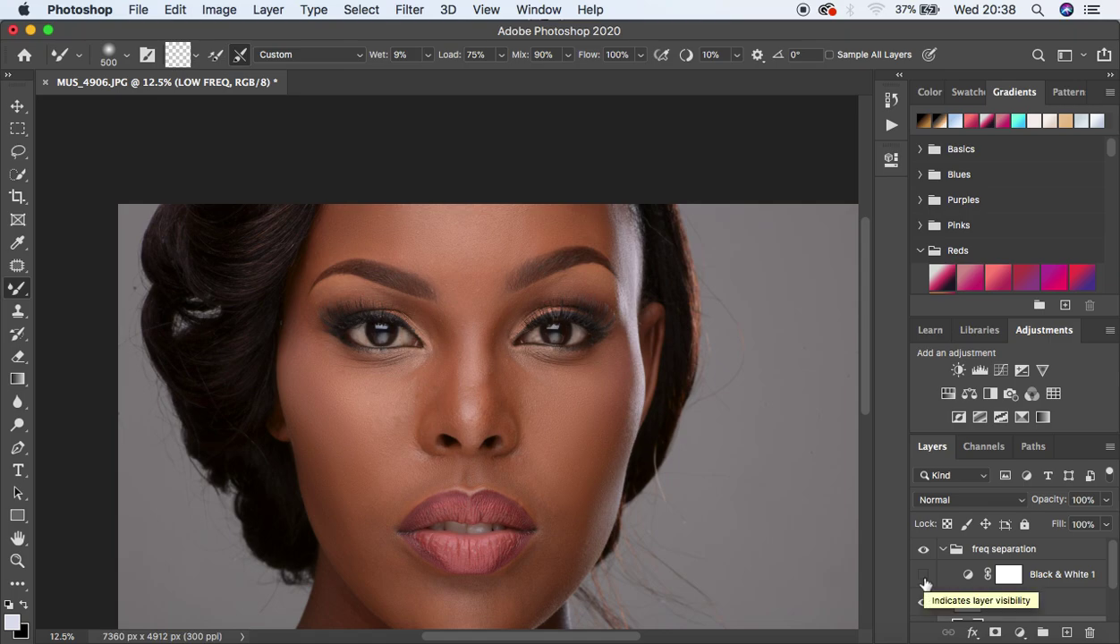
left_click(923, 548)
left_click(923, 548)
left_click(922, 548)
left_click(922, 548)
left_click(923, 548)
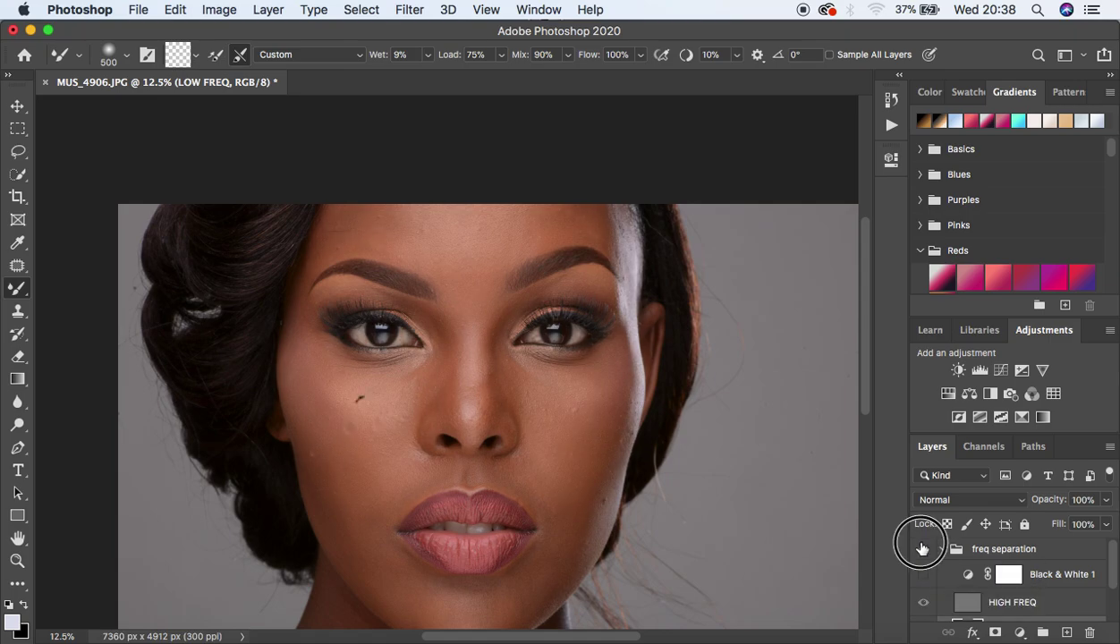
left_click(922, 548)
left_click(922, 548)
left_click(922, 548)
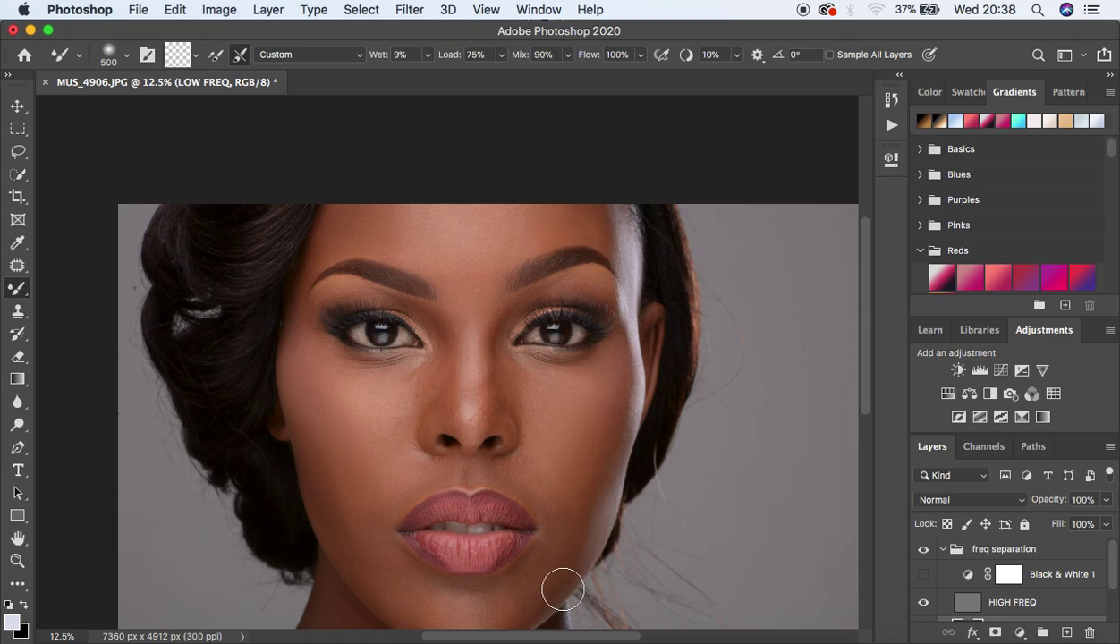
- Blend the left cheek, hairline and temple, then turn Black & White 1 back on
left_click_drag(614, 420, 625, 355)
key("super+z")
left_click_drag(313, 448, 293, 367)
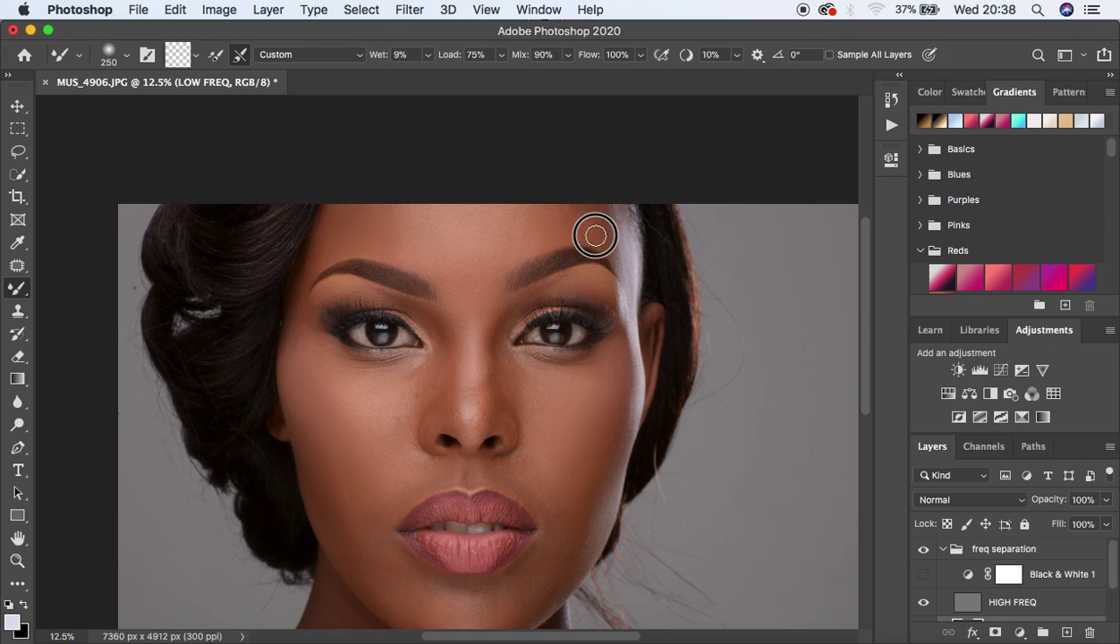
mouse_move(607, 232)
left_mouse_down()
mouse_move(582, 205)
mouse_move(541, 193)
left_mouse_up()
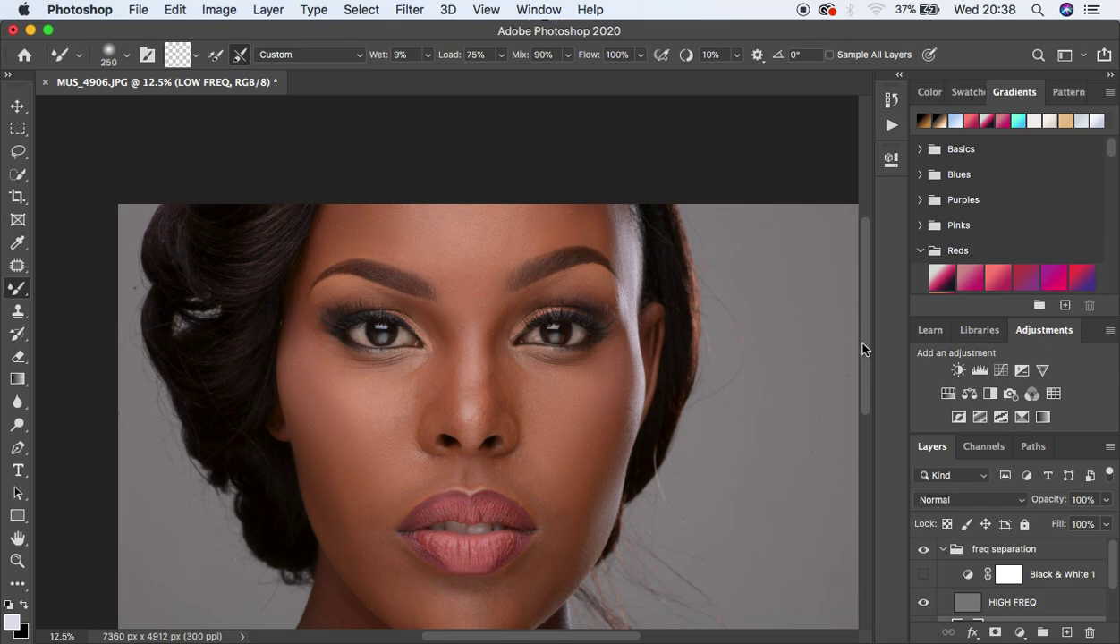
scroll(863, 371, "down", 3)
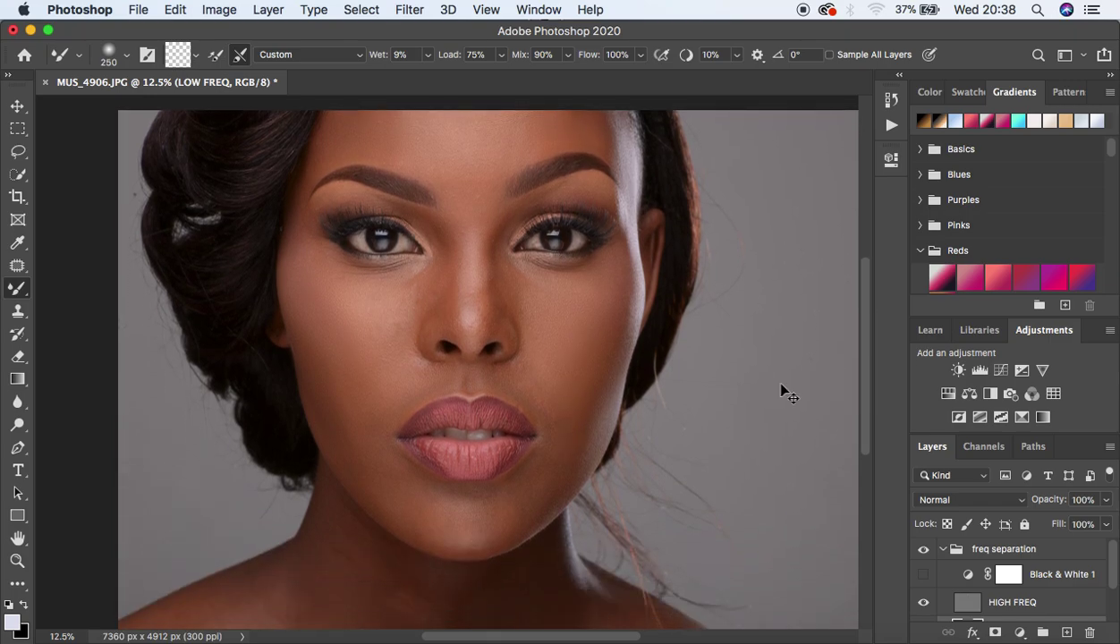
key("super+plus")
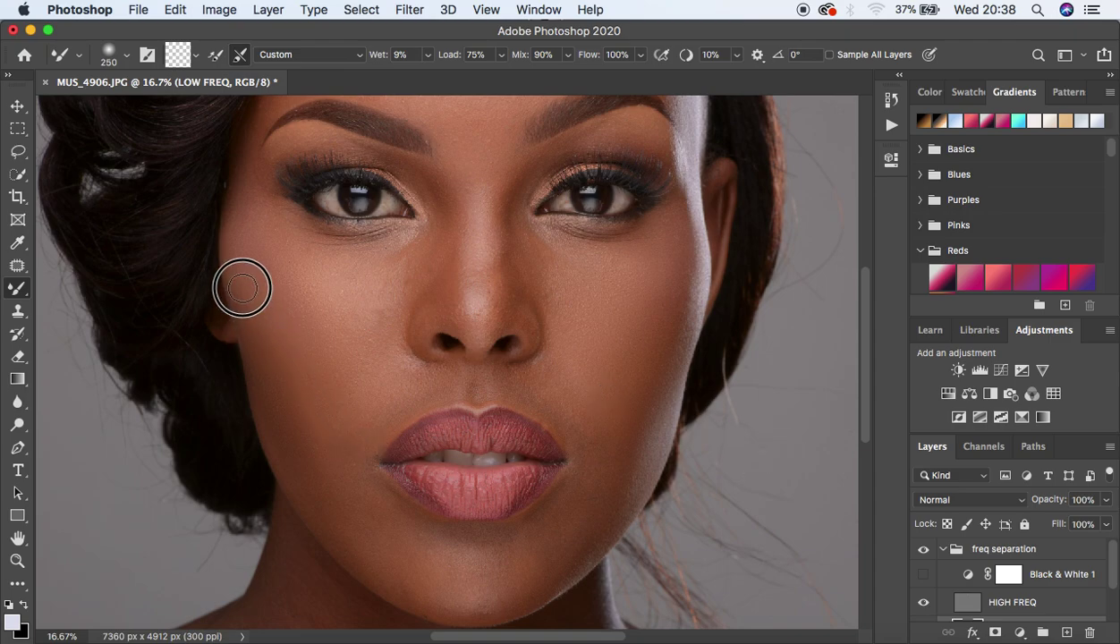
left_click(243, 236)
left_click_drag(244, 236, 243, 221)
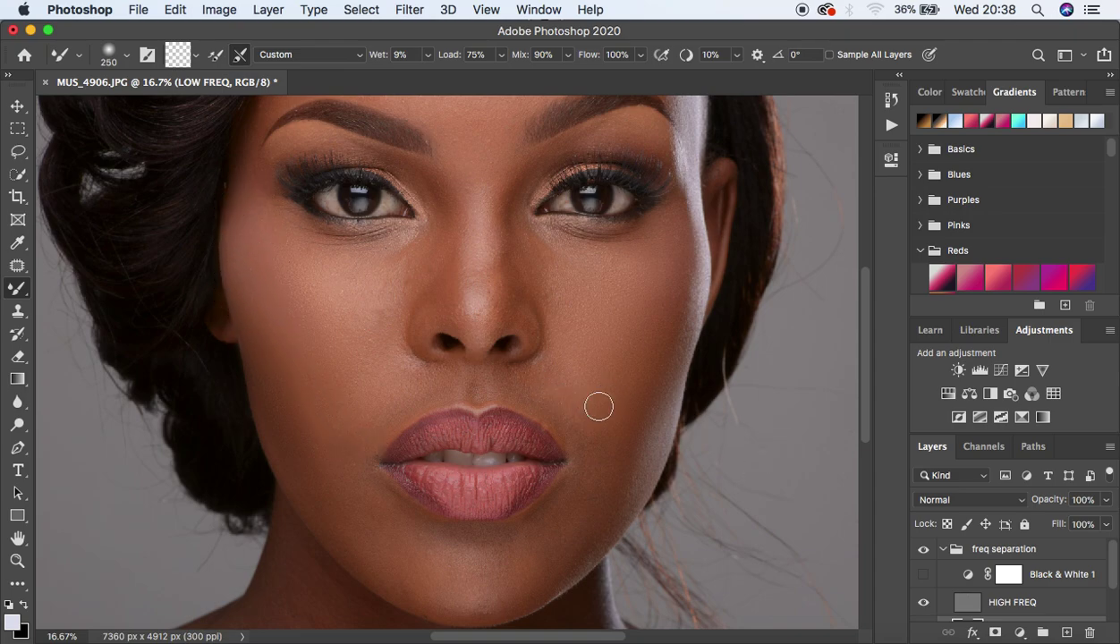
left_click(923, 574)
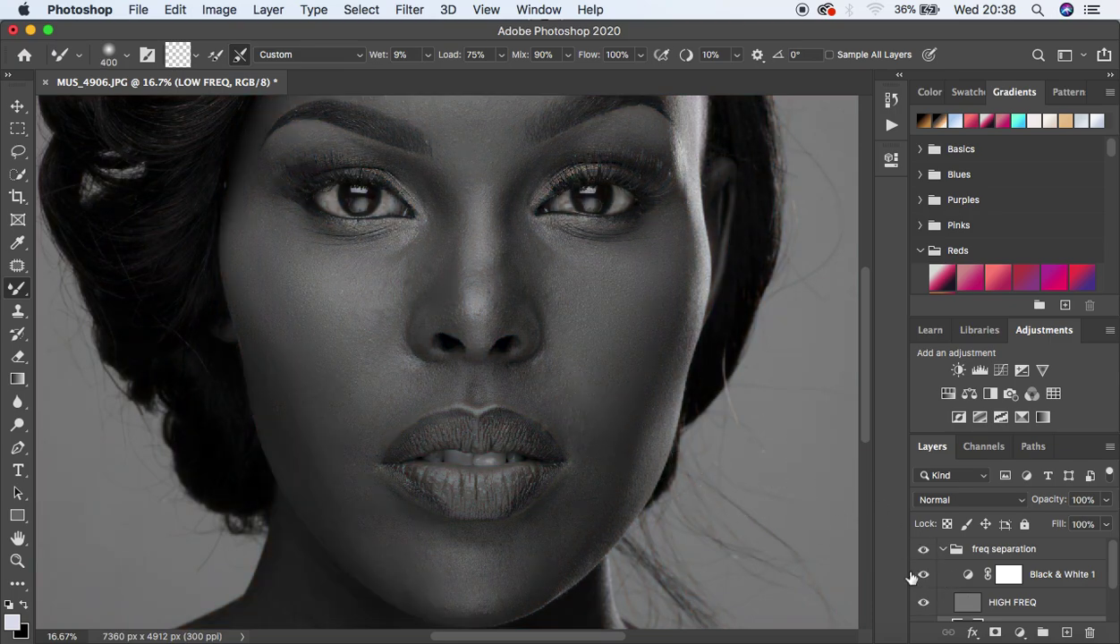
- Back in colour, blend the cheek, chin, left jaw, upper lip and nose bridge
left_click(925, 576)
mouse_move(554, 367)
left_mouse_down()
mouse_move(597, 445)
mouse_move(572, 515)
mouse_move(588, 475)
mouse_move(578, 455)
left_mouse_up()
mouse_move(481, 581)
left_mouse_down()
mouse_move(519, 583)
mouse_move(508, 565)
mouse_move(544, 556)
mouse_move(580, 493)
left_mouse_up()
mouse_move(415, 547)
left_mouse_down()
mouse_move(351, 507)
mouse_move(317, 431)
mouse_move(331, 437)
mouse_move(321, 442)
mouse_move(296, 424)
mouse_move(293, 395)
mouse_move(309, 425)
mouse_move(287, 361)
mouse_move(299, 397)
mouse_move(277, 362)
left_mouse_up()
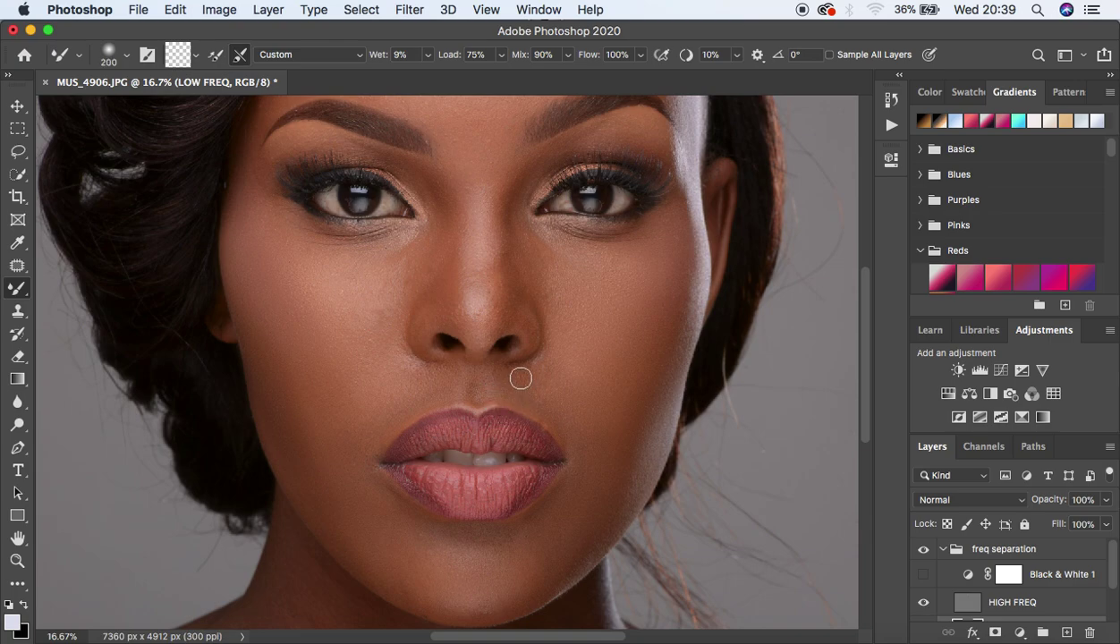
mouse_move(528, 380)
left_mouse_down()
mouse_move(560, 395)
mouse_move(555, 372)
mouse_move(421, 383)
mouse_move(378, 413)
mouse_move(353, 461)
mouse_move(365, 490)
mouse_move(432, 540)
mouse_move(481, 541)
mouse_move(535, 518)
mouse_move(558, 524)
mouse_move(527, 581)
left_mouse_up()
mouse_move(386, 570)
left_mouse_down()
mouse_move(411, 588)
mouse_move(401, 552)
mouse_move(314, 489)
left_mouse_up()
mouse_move(521, 234)
left_mouse_down()
mouse_move(515, 270)
mouse_move(512, 205)
mouse_move(518, 284)
mouse_move(516, 191)
mouse_move(536, 285)
left_mouse_up()
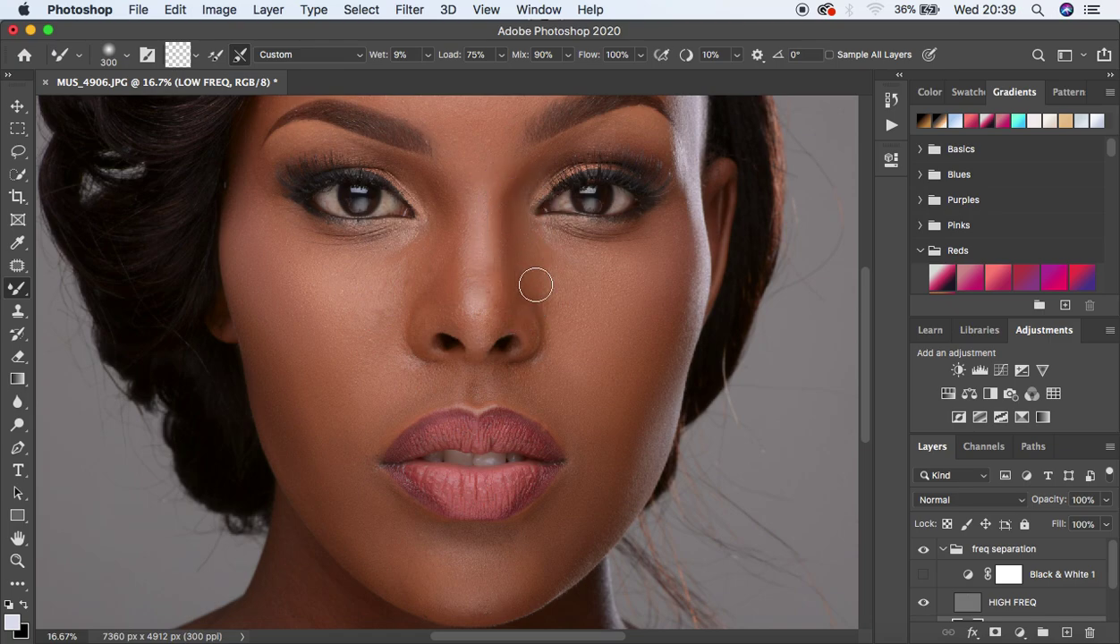
- In greyscale, smooth both sides of the nose bridge and the skin above the lip
left_click(924, 574)
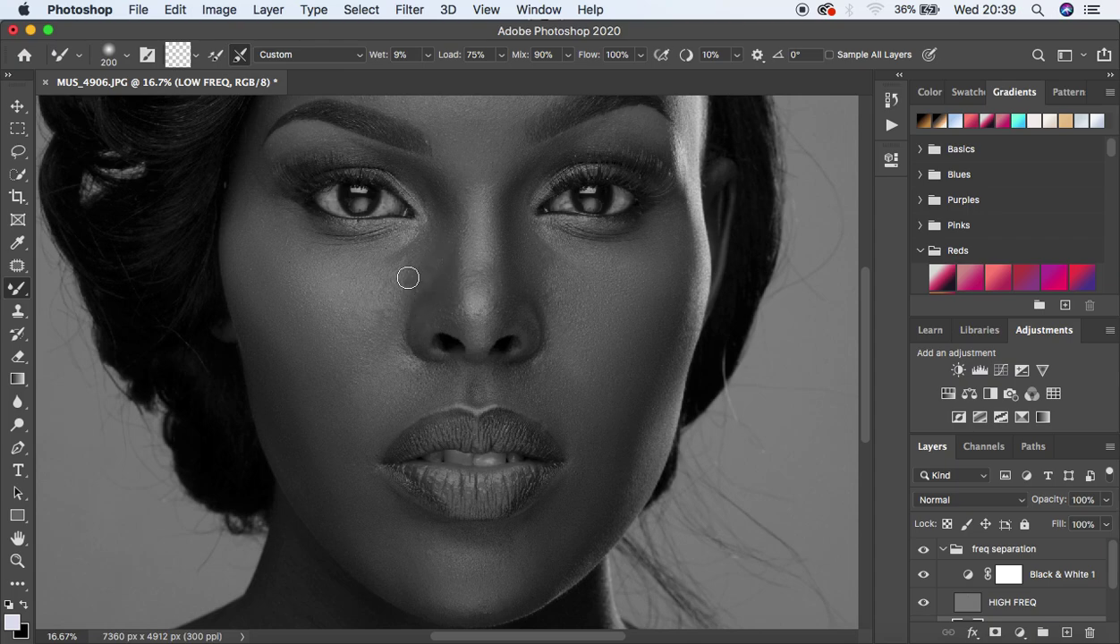
mouse_move(435, 201)
left_mouse_down()
mouse_move(438, 272)
mouse_move(414, 168)
mouse_move(436, 200)
mouse_move(441, 264)
left_mouse_up()
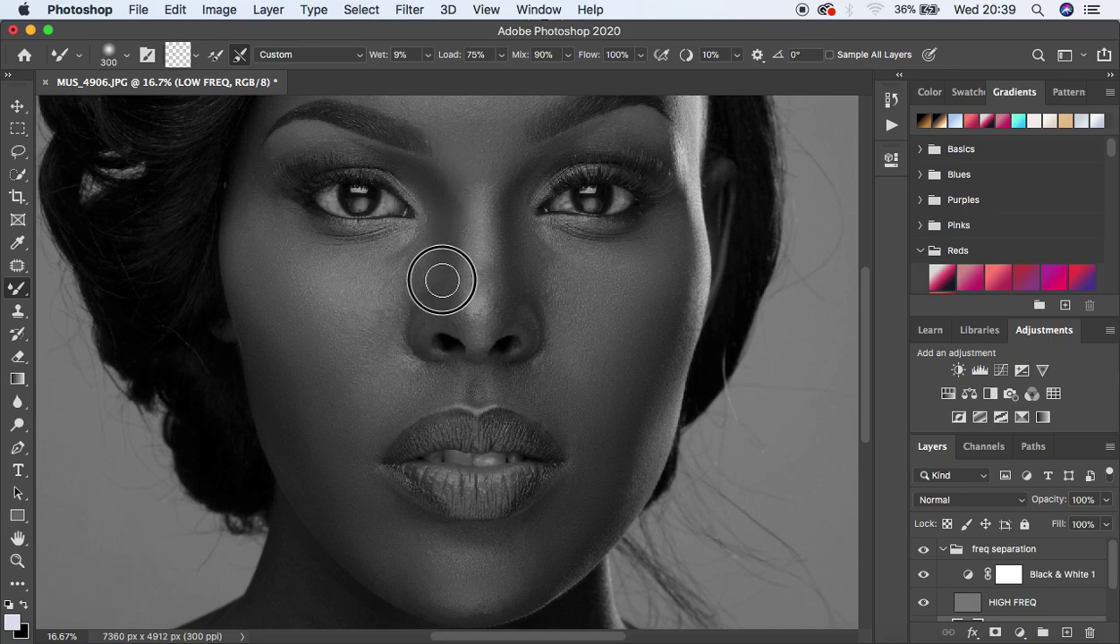
mouse_move(517, 212)
left_mouse_down()
mouse_move(510, 280)
mouse_move(527, 313)
left_mouse_up()
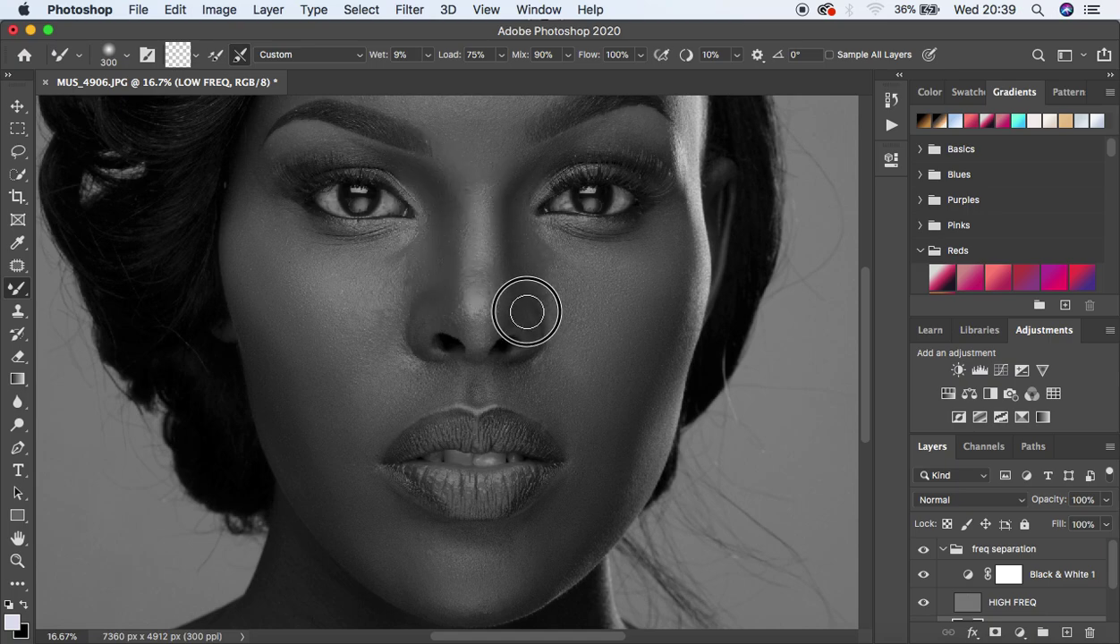
mouse_move(523, 252)
left_mouse_down()
mouse_move(525, 234)
mouse_move(550, 258)
mouse_move(528, 236)
left_mouse_up()
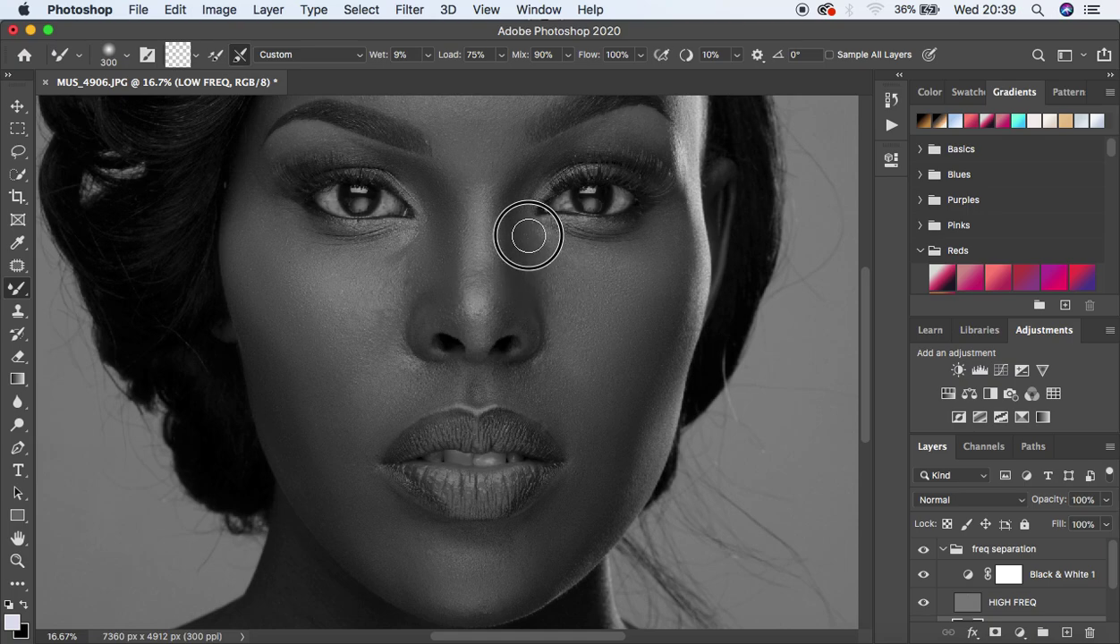
mouse_move(444, 240)
left_mouse_down()
mouse_move(421, 283)
mouse_move(412, 252)
mouse_move(387, 303)
mouse_move(358, 320)
mouse_move(379, 314)
mouse_move(407, 269)
mouse_move(440, 205)
mouse_move(435, 182)
left_mouse_up()
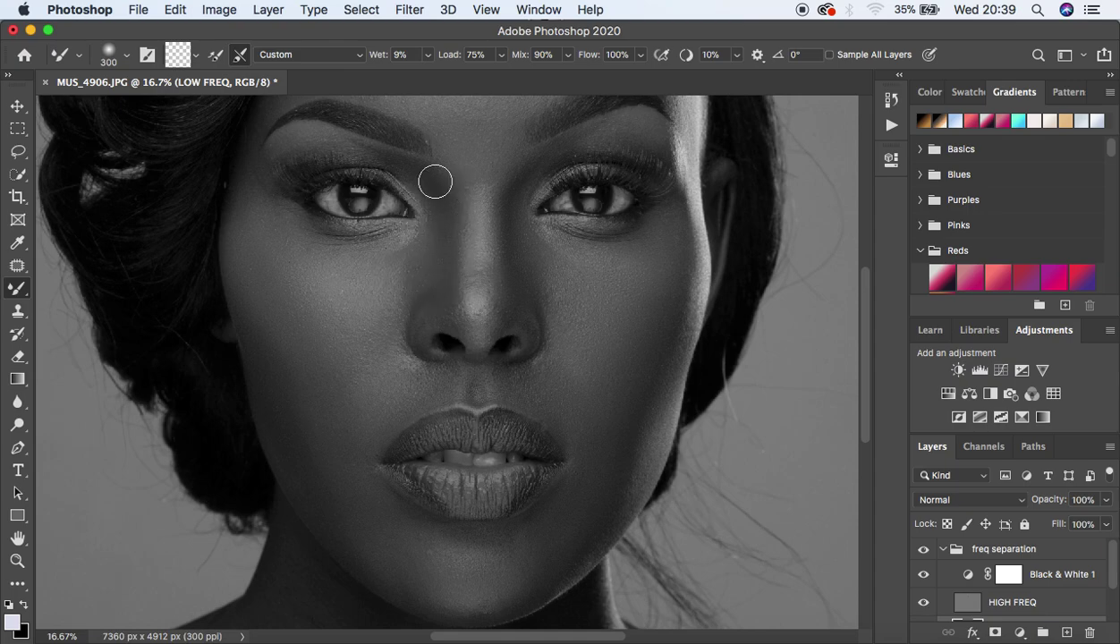
mouse_move(495, 239)
left_mouse_down()
mouse_move(499, 288)
mouse_move(478, 255)
mouse_move(473, 283)
mouse_move(471, 182)
mouse_move(495, 168)
mouse_move(465, 118)
mouse_move(461, 172)
left_mouse_up()
mouse_move(522, 290)
left_mouse_down()
mouse_move(508, 280)
mouse_move(502, 318)
left_mouse_up()
left_click_drag(444, 363, 382, 426)
- Blend both cheeks, the chin and the skin around the lip corner
mouse_move(287, 459)
left_mouse_down()
mouse_move(280, 445)
mouse_move(312, 515)
mouse_move(268, 394)
left_mouse_up()
mouse_move(622, 444)
left_mouse_down()
mouse_move(627, 432)
mouse_move(602, 499)
left_mouse_up()
mouse_move(566, 534)
left_mouse_down()
mouse_move(582, 480)
mouse_move(493, 570)
mouse_move(513, 566)
mouse_move(520, 557)
mouse_move(408, 562)
left_mouse_up()
mouse_move(356, 529)
left_mouse_down()
mouse_move(382, 559)
mouse_move(377, 548)
left_mouse_up()
left_click_drag(353, 479, 353, 428)
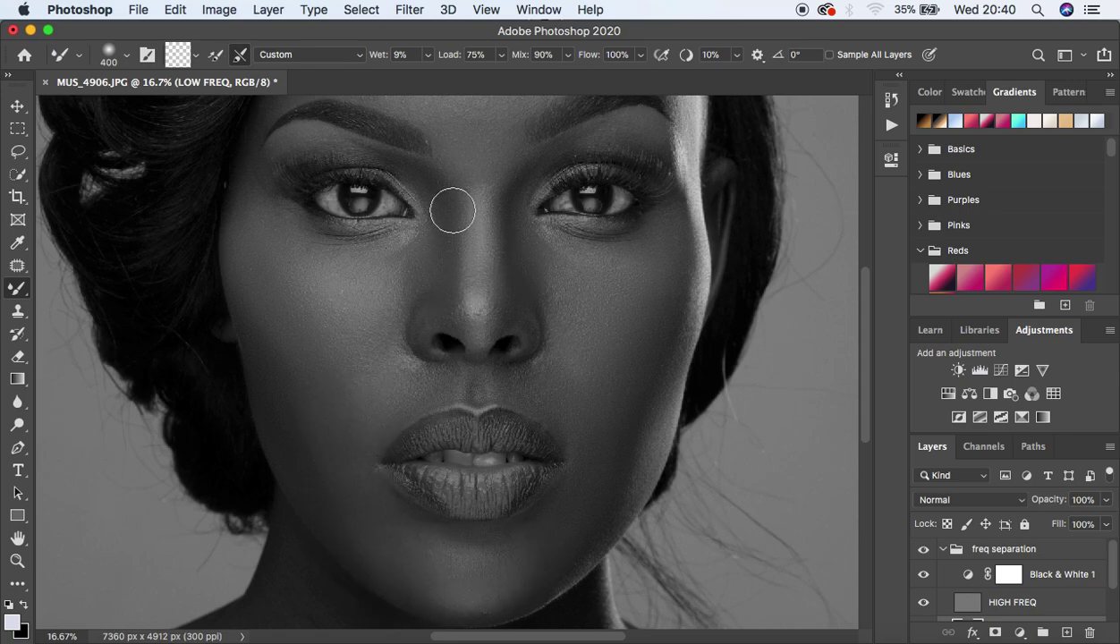
scroll(475, 243, "down", 2)
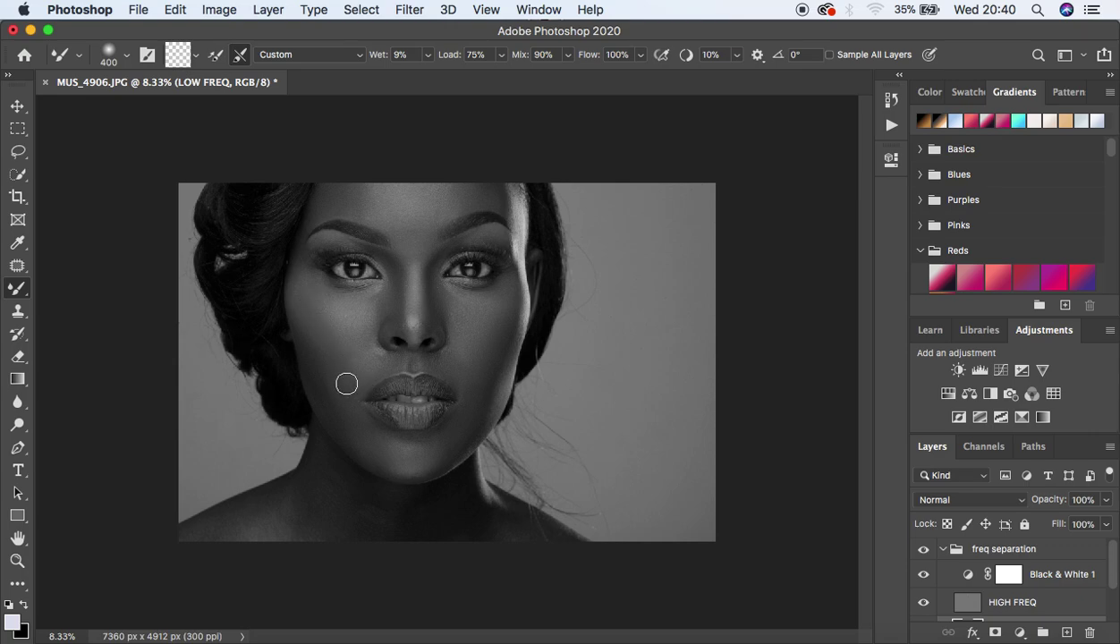
left_click_drag(347, 383, 343, 372)
mouse_move(315, 312)
left_mouse_down()
mouse_move(308, 299)
mouse_move(313, 319)
left_mouse_up()
- Smooth the right cheek, hide Black & White 1, and toggle the retouching group to compare
left_click_drag(475, 310, 498, 303)
left_click(924, 575)
left_click(919, 550)
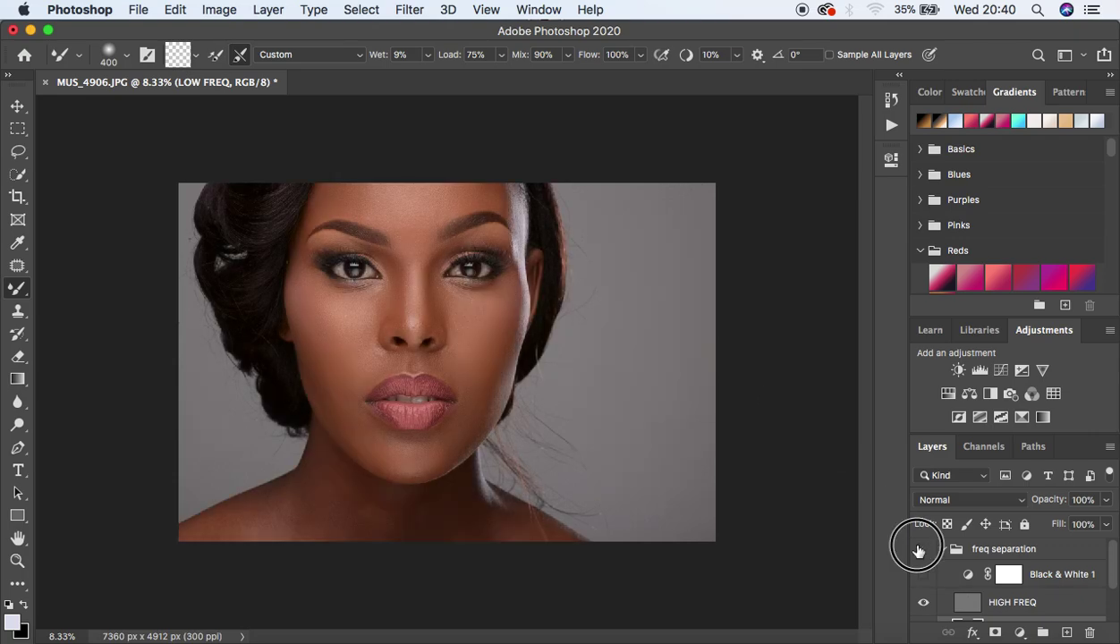
left_click(919, 550)
- Dab-blend spots on the cheek, chin, lips, forehead and jaw with the Mixer Brush
left_click(347, 385)
left_click(446, 453)
left_click(458, 374)
left_click(439, 199)
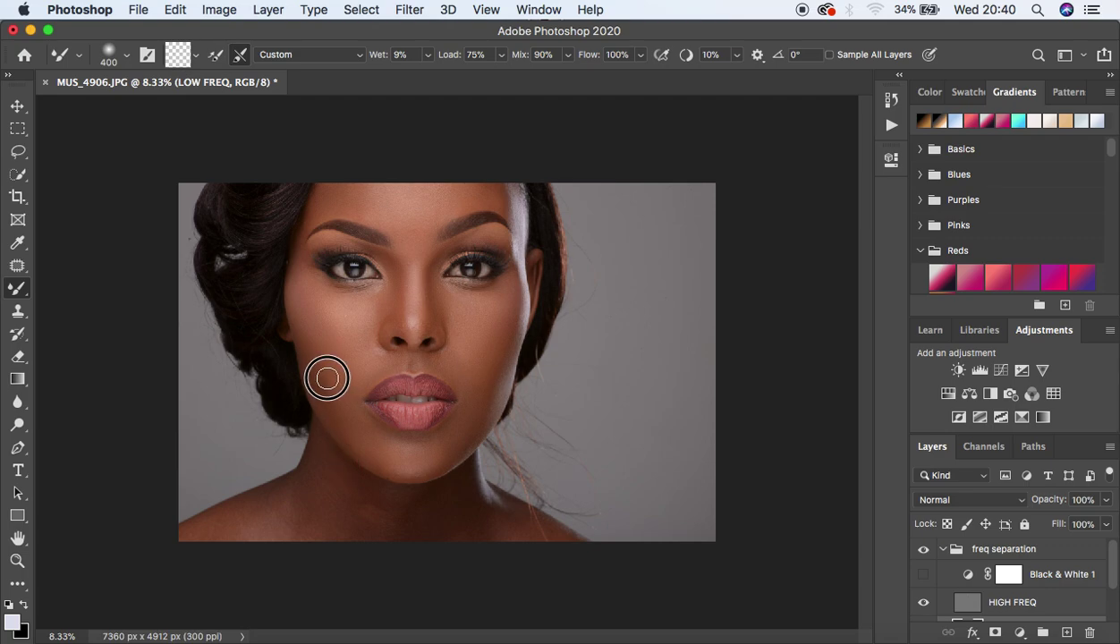
left_click(338, 387)
left_click(324, 388)
left_click(384, 460)
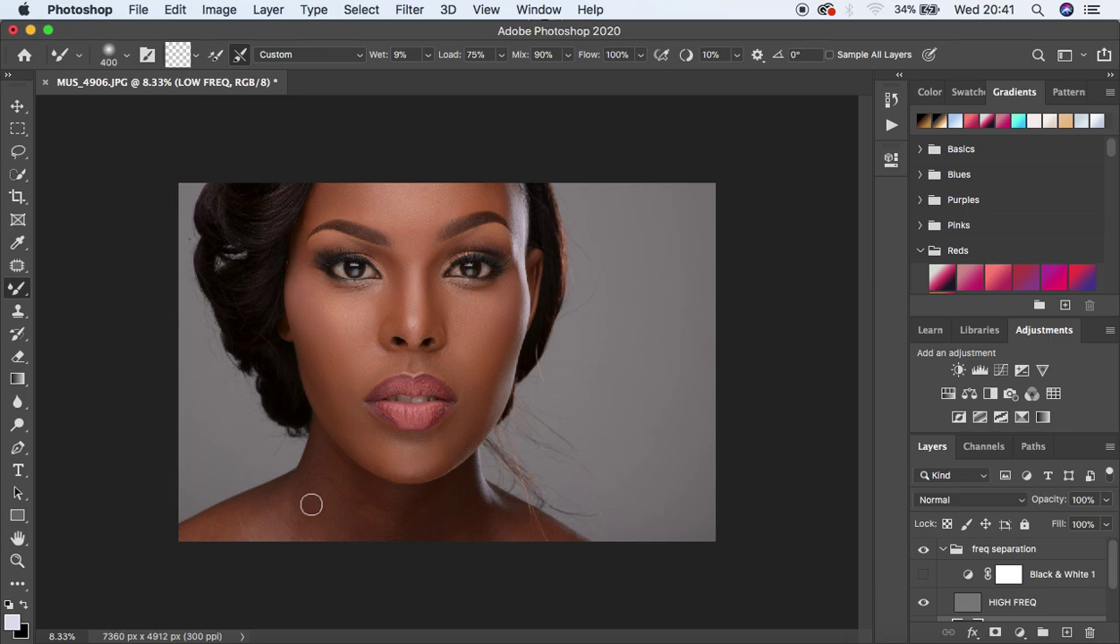
- Blend the neck, shoulders and skin under the chin with a 600 px Mixer Brush
key("super+plus")
key("super+plus")
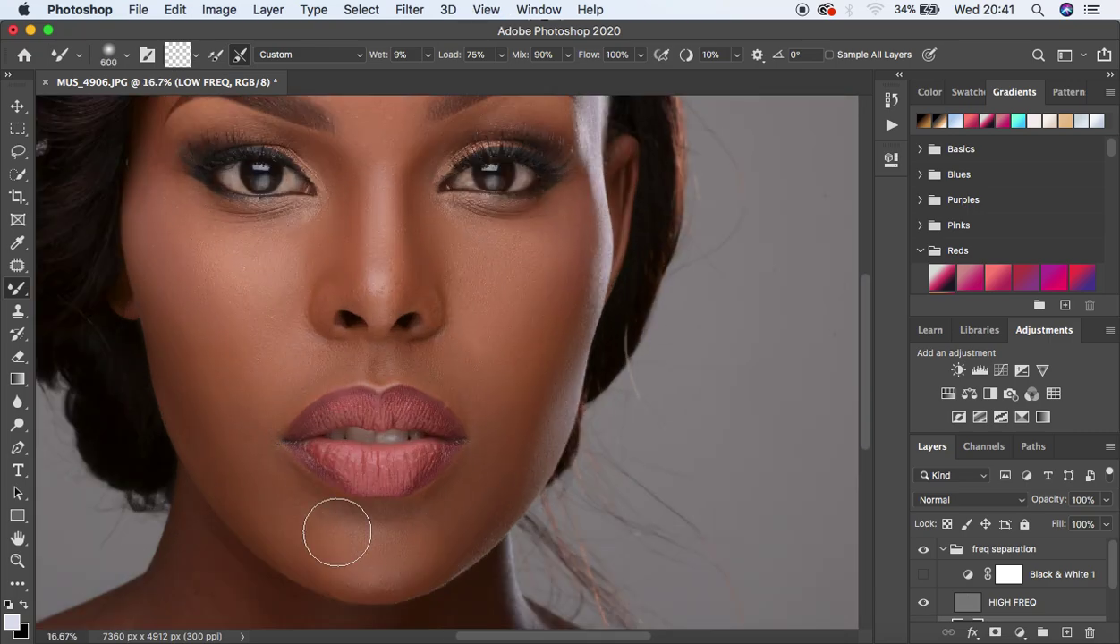
scroll(358, 501, "down", 10)
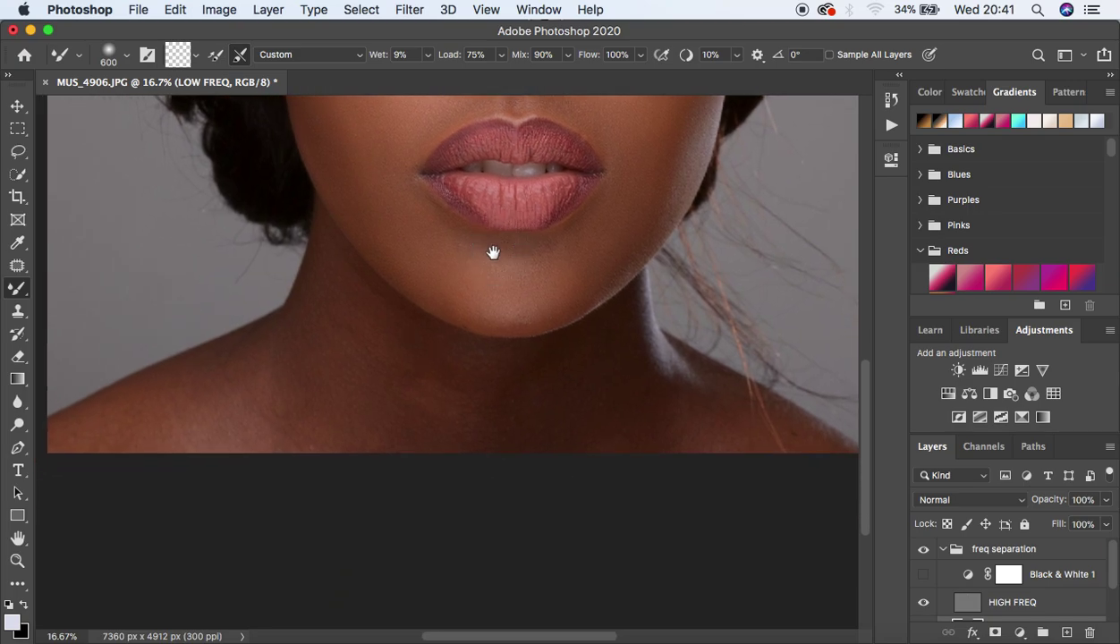
key("bracketright")
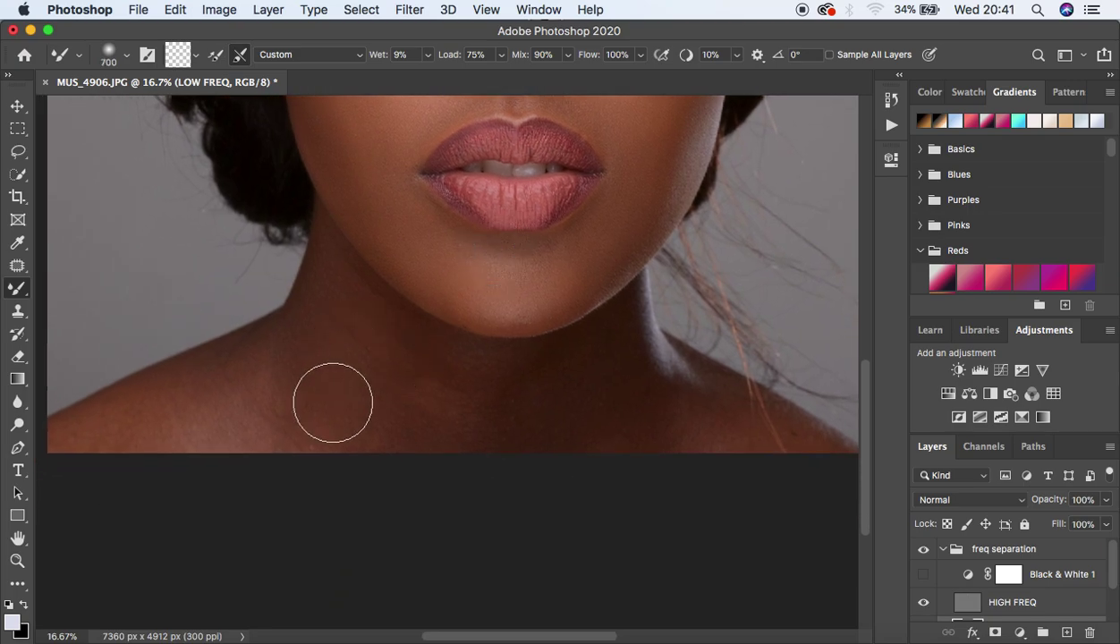
key("bracketleft")
mouse_move(336, 311)
left_mouse_down()
mouse_move(331, 352)
mouse_move(316, 339)
mouse_move(334, 320)
mouse_move(365, 372)
mouse_move(410, 365)
mouse_move(444, 374)
mouse_move(448, 387)
mouse_move(397, 385)
left_mouse_up()
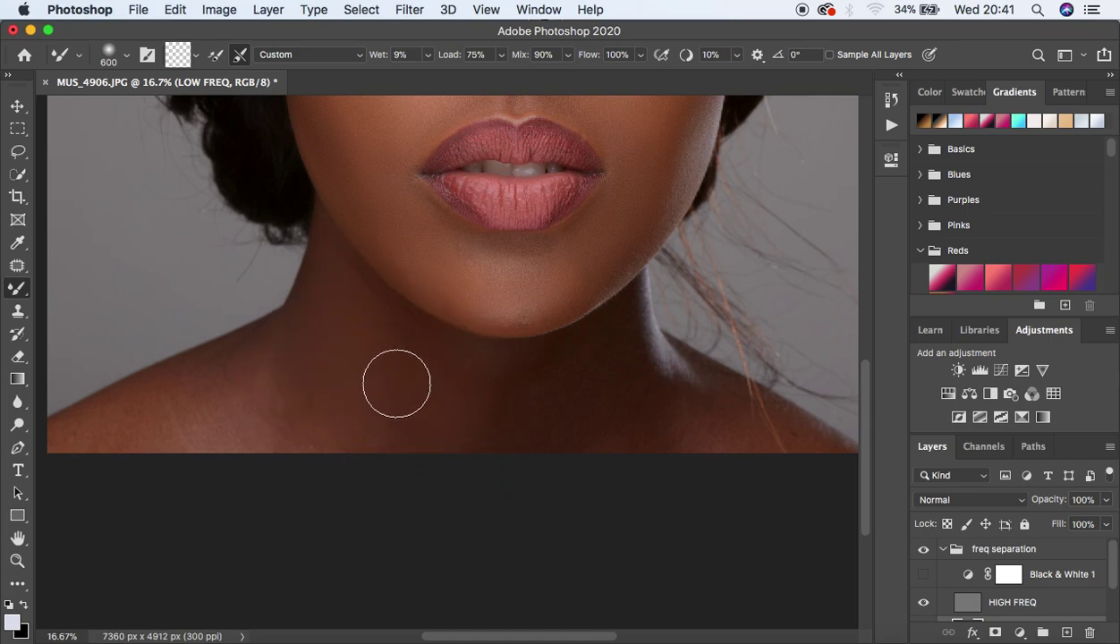
mouse_move(265, 388)
left_mouse_down()
mouse_move(142, 431)
mouse_move(383, 440)
left_mouse_up()
mouse_move(510, 392)
left_mouse_down()
mouse_move(508, 425)
mouse_move(587, 374)
mouse_move(595, 388)
mouse_move(578, 418)
mouse_move(522, 392)
mouse_move(488, 390)
left_mouse_up()
mouse_move(349, 291)
left_mouse_down()
mouse_move(409, 365)
mouse_move(458, 385)
mouse_move(487, 369)
left_mouse_up()
mouse_move(658, 402)
left_mouse_down()
mouse_move(685, 432)
mouse_move(661, 449)
left_mouse_up()
mouse_move(572, 401)
left_mouse_down()
mouse_move(535, 425)
mouse_move(644, 444)
mouse_move(728, 430)
mouse_move(780, 461)
left_mouse_up()
mouse_move(625, 445)
left_mouse_down()
mouse_move(375, 324)
mouse_move(349, 339)
left_mouse_up()
mouse_move(103, 437)
left_mouse_down()
mouse_move(79, 449)
mouse_move(105, 434)
left_mouse_up()
left_click_drag(190, 400, 241, 367)
- Smooth the lower neck and shoulder at 500 px, then zoom out to the whole portrait
key("bracketleft")
mouse_move(328, 247)
left_mouse_down()
mouse_move(321, 258)
mouse_move(388, 305)
mouse_move(485, 353)
mouse_move(475, 375)
mouse_move(500, 358)
mouse_move(478, 365)
left_mouse_up()
left_click_drag(398, 406, 382, 443)
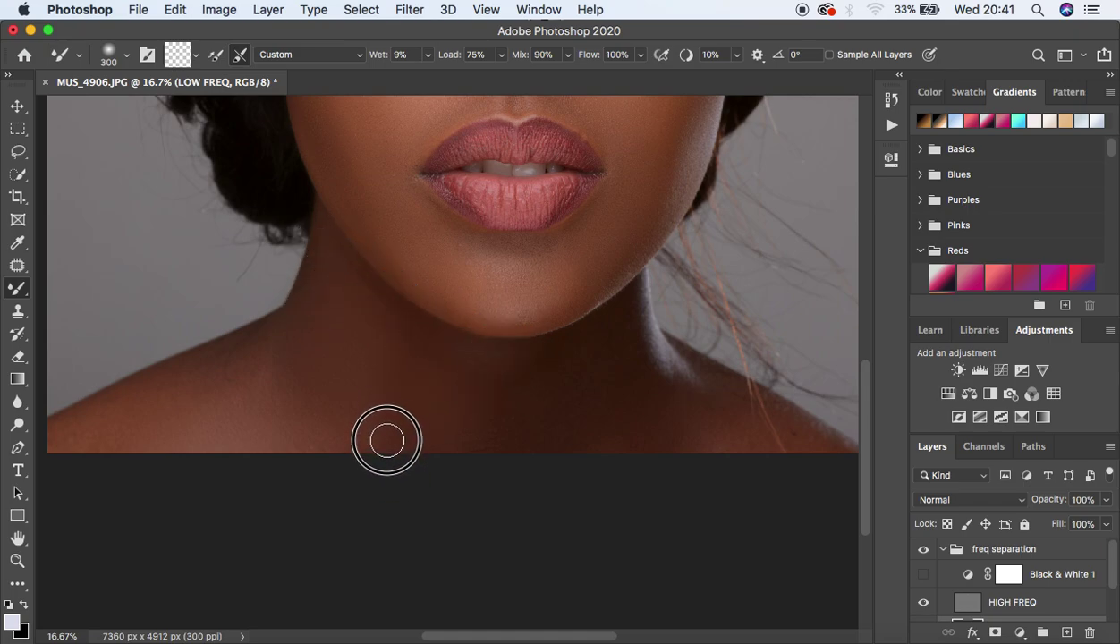
mouse_move(443, 463)
left_mouse_down()
mouse_move(528, 445)
mouse_move(579, 449)
mouse_move(542, 406)
mouse_move(608, 343)
mouse_move(617, 376)
mouse_move(573, 390)
mouse_move(564, 411)
mouse_move(488, 371)
mouse_move(458, 371)
mouse_move(466, 378)
mouse_move(341, 311)
mouse_move(54, 458)
left_mouse_up()
key("bracketright")
key("bracketright")
mouse_move(598, 440)
left_mouse_down()
mouse_move(579, 382)
mouse_move(537, 419)
left_mouse_up()
mouse_move(641, 388)
left_mouse_down()
mouse_move(583, 406)
mouse_move(542, 397)
left_mouse_up()
key("super+minus")
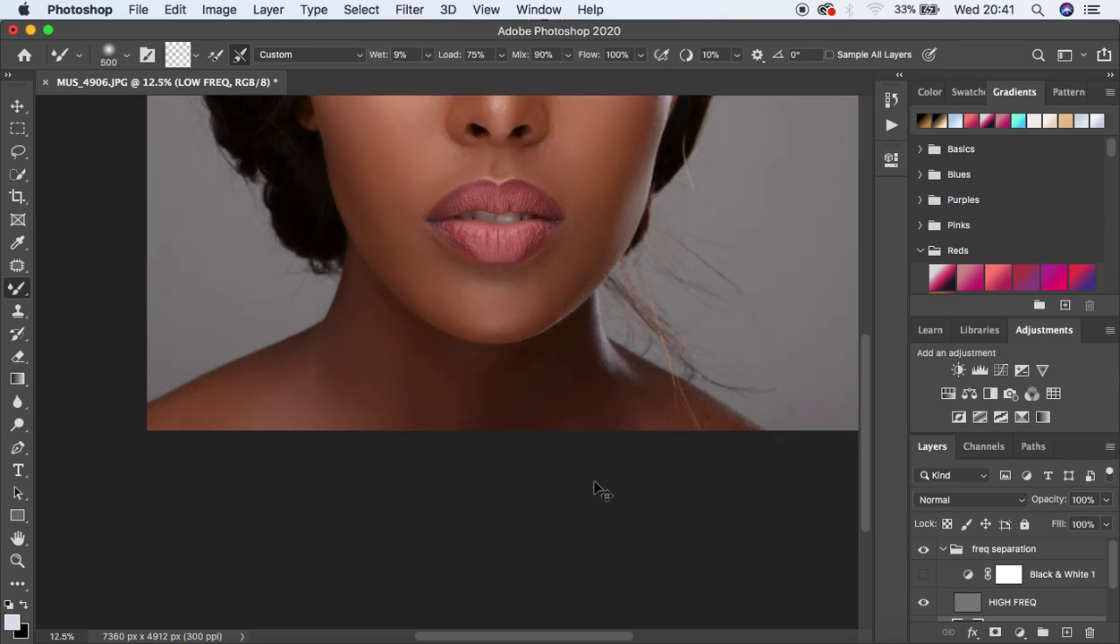
key("super+minus")
key("super+minus")
key("super+plus")
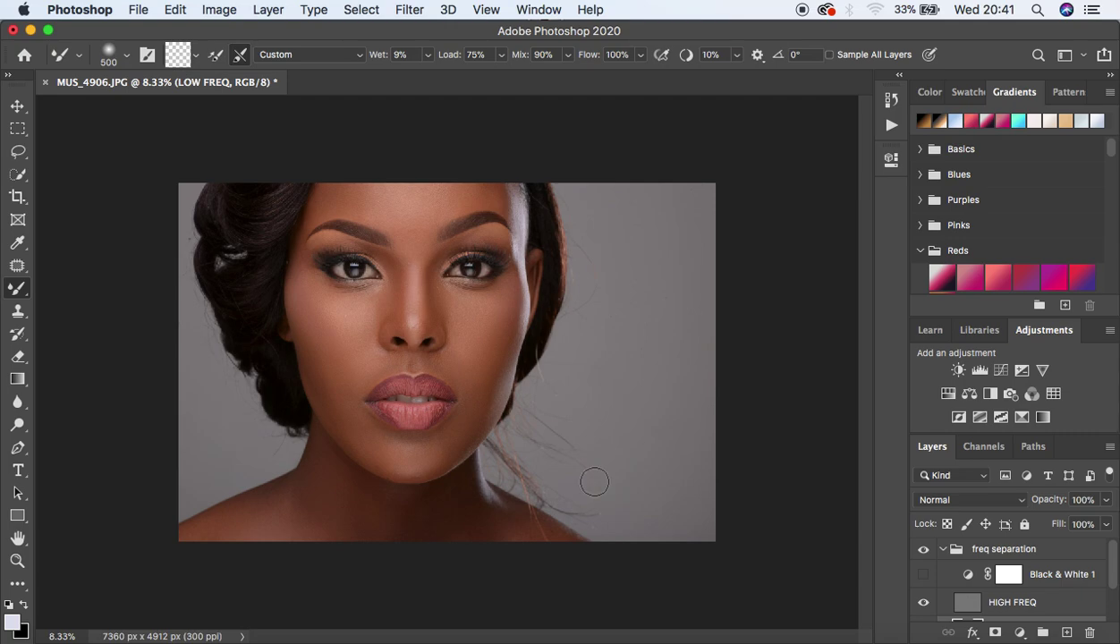
- Compare the retouch once more, delete Black & White 1 via the trash, and select LOW FREQ
left_click(924, 551)
left_click(925, 551)
left_click(1062, 576)
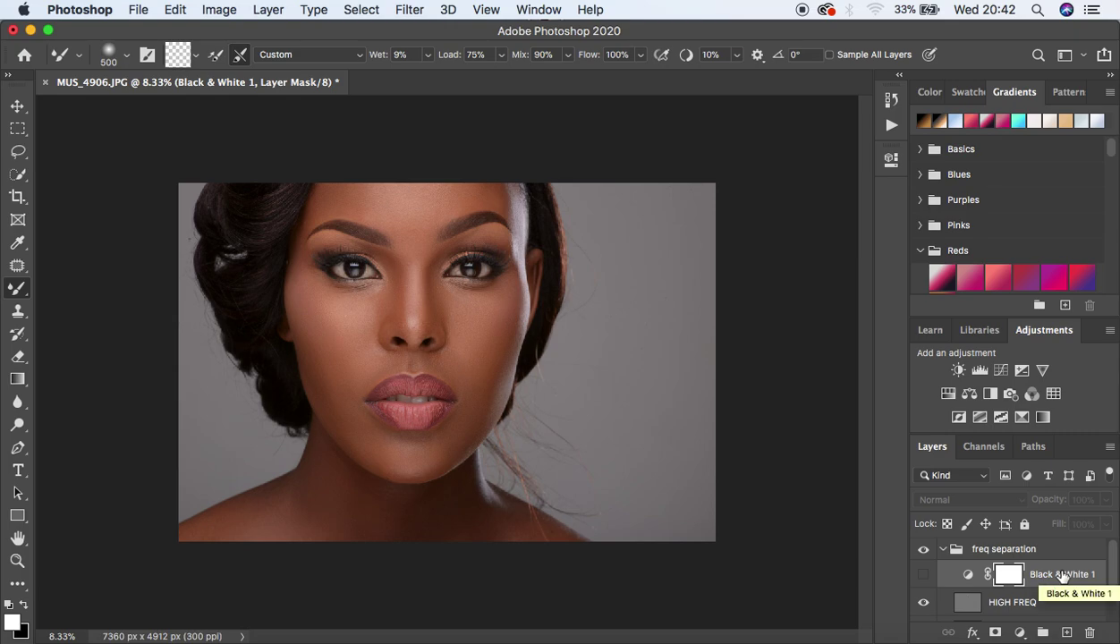
key("Delete")
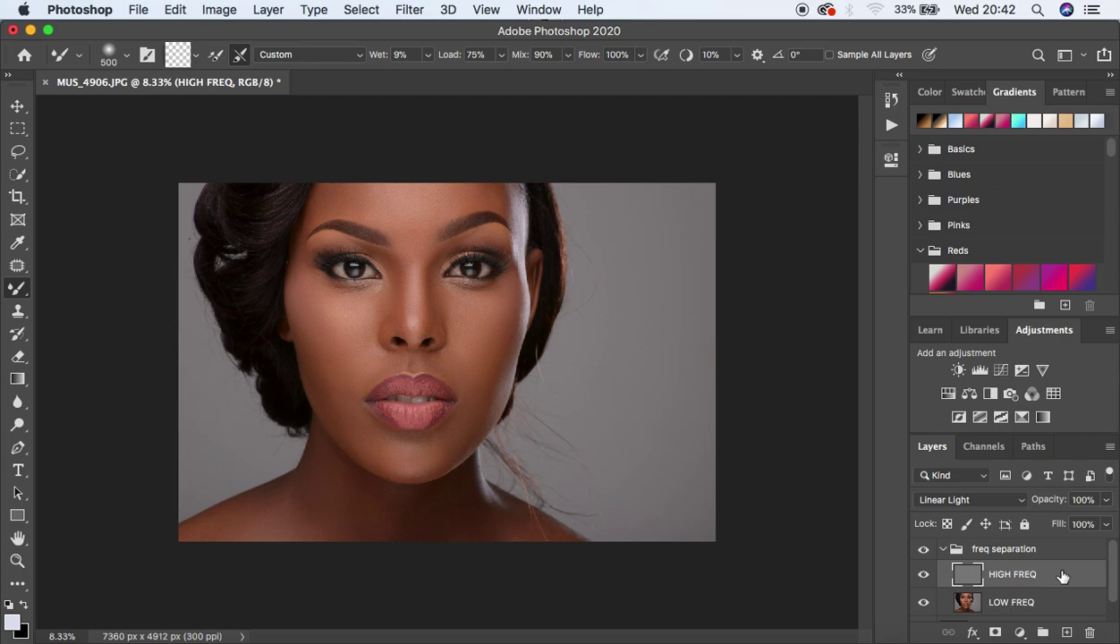
key("ctrl+z")
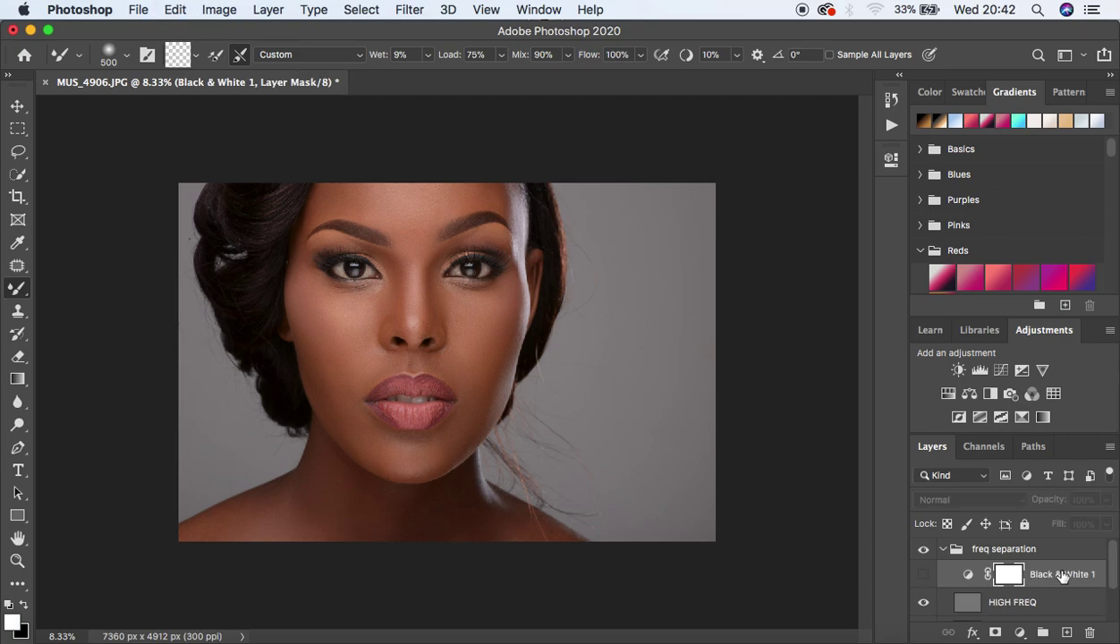
left_click_drag(1078, 575, 1092, 635)
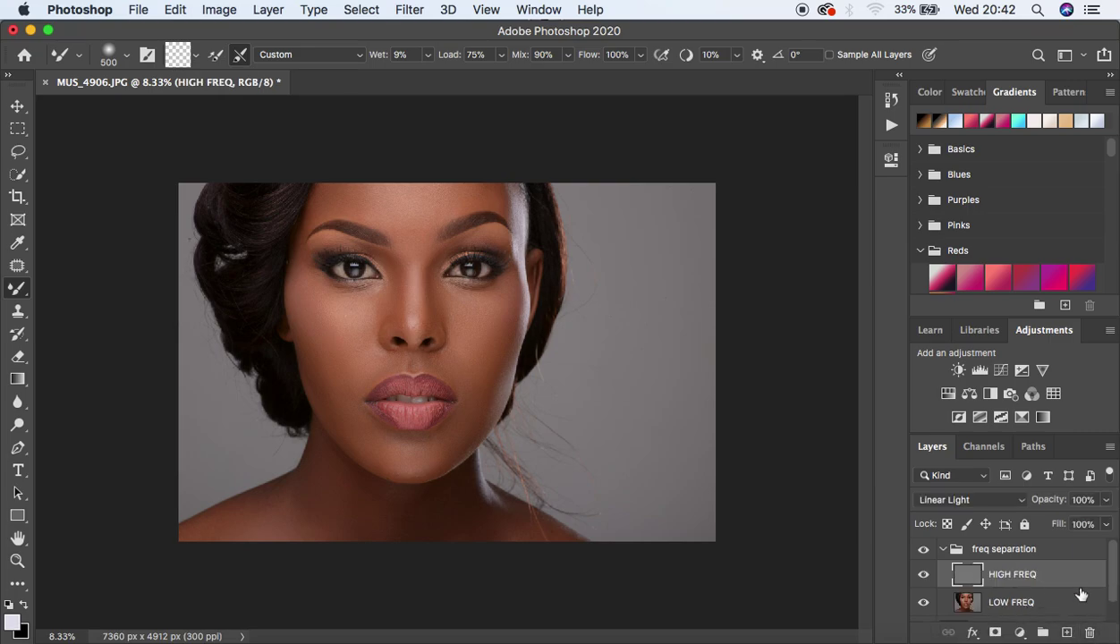
left_click(1012, 606)
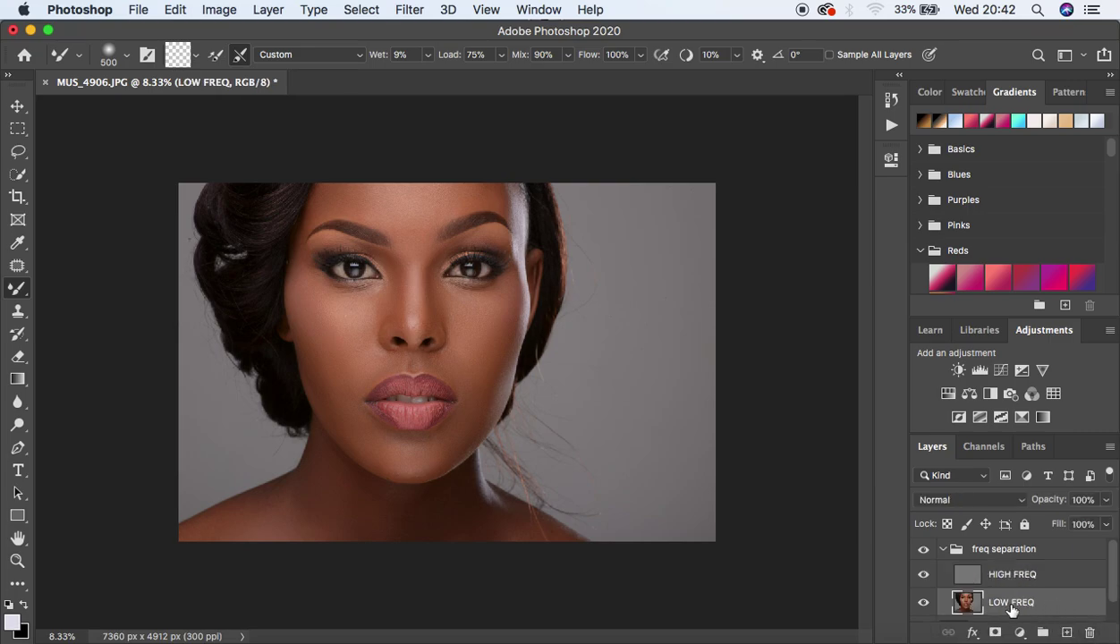
left_click(18, 153)
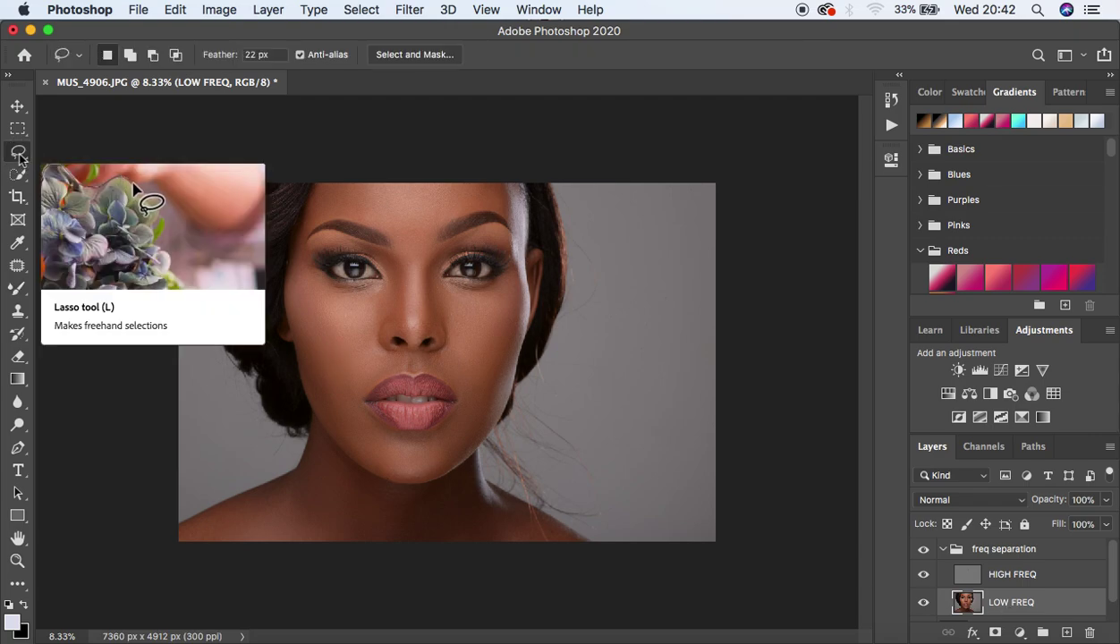
- Pick the freehand Lasso tool and zoom in on the eyes and brows
left_click(19, 154)
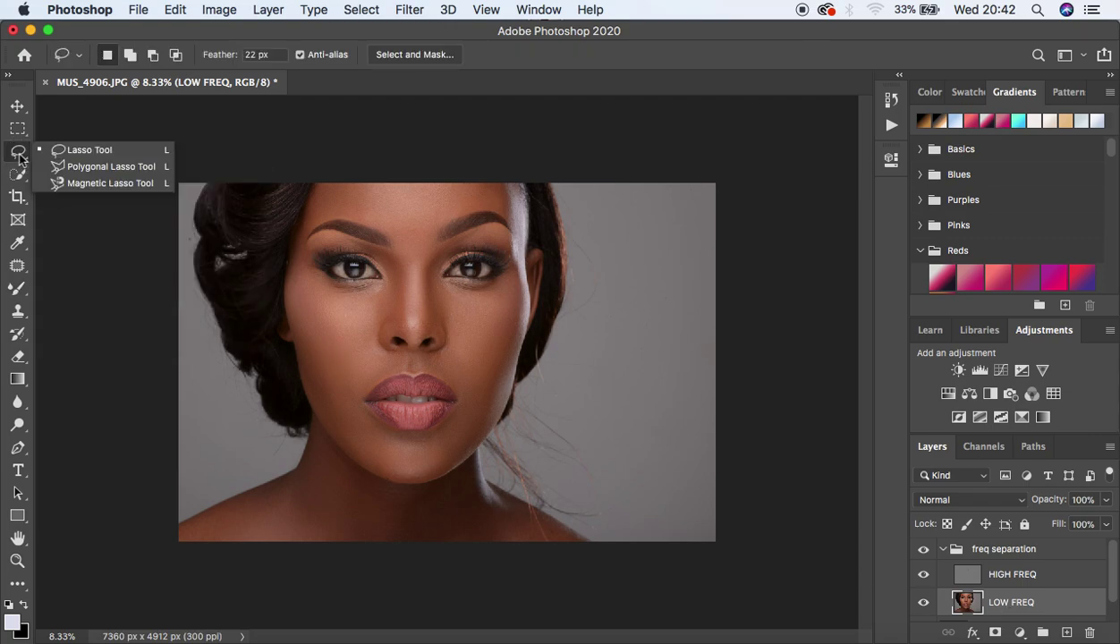
left_click(81, 151)
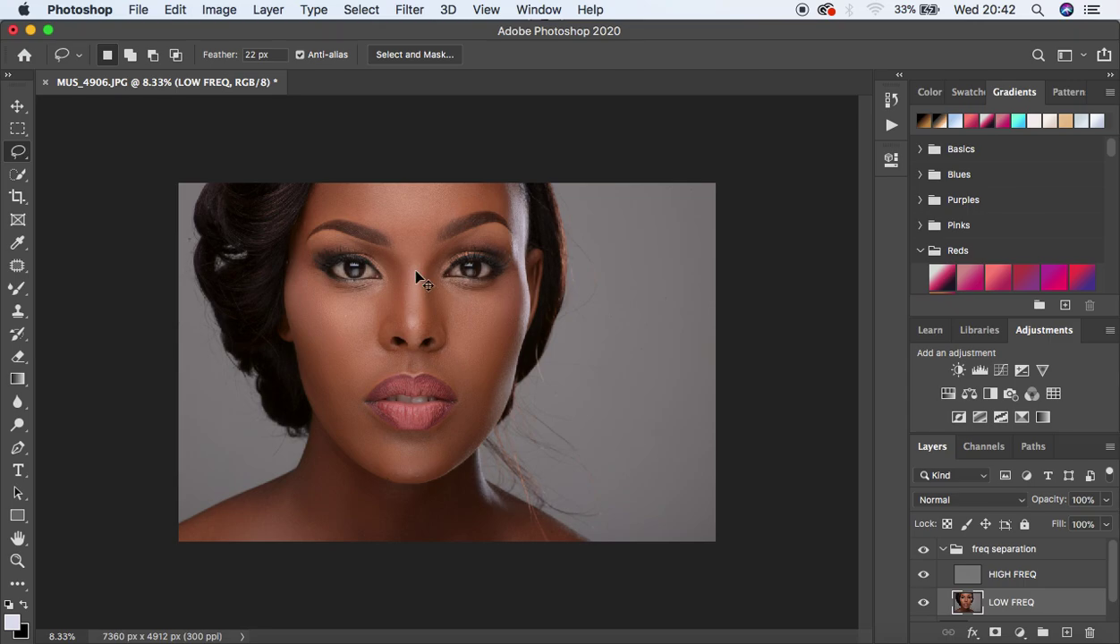
key("super+equal")
key("super+equal")
left_click_drag(389, 206, 508, 542)
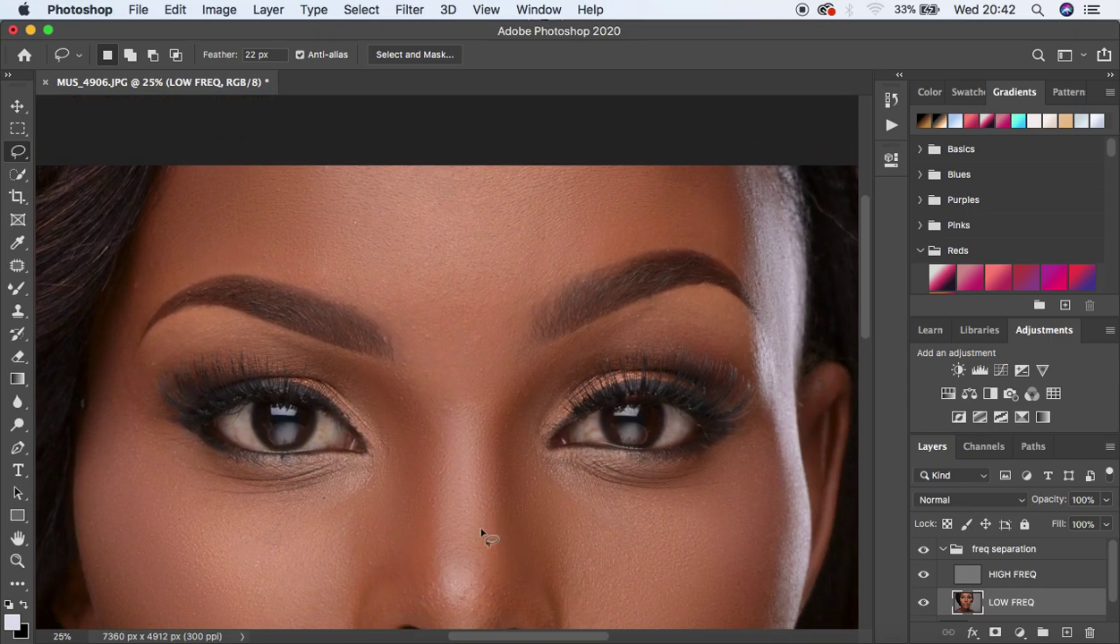
- Replace the old selection with a feathered lasso around the forehead above the brows
mouse_move(173, 164)
left_mouse_down()
mouse_move(109, 328)
mouse_move(192, 266)
mouse_move(268, 263)
left_mouse_up()
left_click(481, 230)
mouse_move(173, 169)
left_mouse_down()
mouse_move(141, 251)
mouse_move(124, 319)
mouse_move(135, 327)
mouse_move(196, 269)
mouse_move(243, 260)
mouse_move(379, 315)
mouse_move(465, 331)
mouse_move(553, 268)
mouse_move(615, 243)
mouse_move(721, 252)
mouse_move(753, 270)
mouse_move(768, 227)
mouse_move(730, 166)
mouse_move(483, 175)
mouse_move(703, 159)
mouse_move(450, 146)
mouse_move(246, 150)
mouse_move(183, 167)
left_mouse_up()
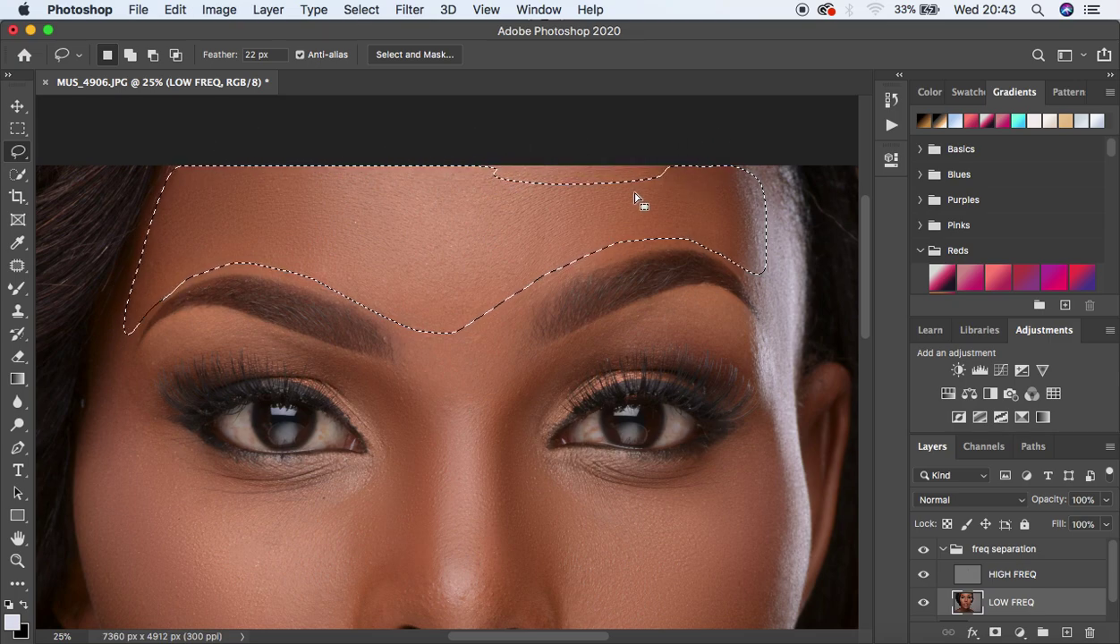
left_click(793, 223)
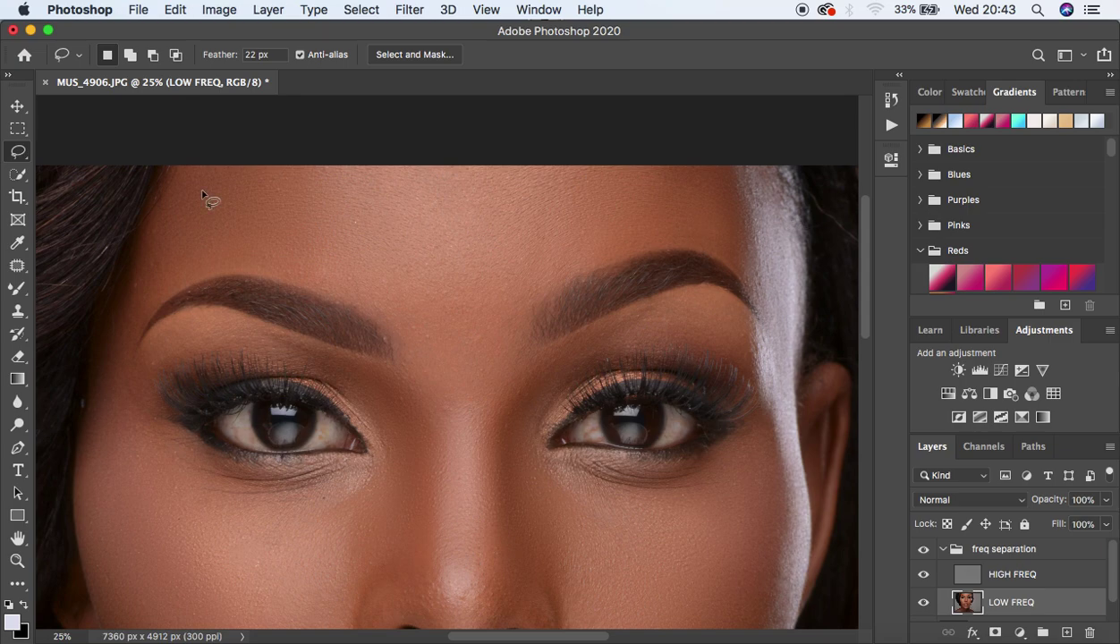
mouse_move(182, 170)
left_mouse_down()
mouse_move(134, 258)
mouse_move(127, 321)
mouse_move(199, 274)
mouse_move(247, 262)
mouse_move(358, 286)
mouse_move(437, 327)
mouse_move(602, 248)
mouse_move(691, 245)
mouse_move(758, 266)
mouse_move(770, 217)
mouse_move(753, 172)
mouse_move(657, 143)
mouse_move(395, 136)
mouse_move(197, 156)
left_mouse_up()
key("super+h")
key("super+minus")
key("super+minus")
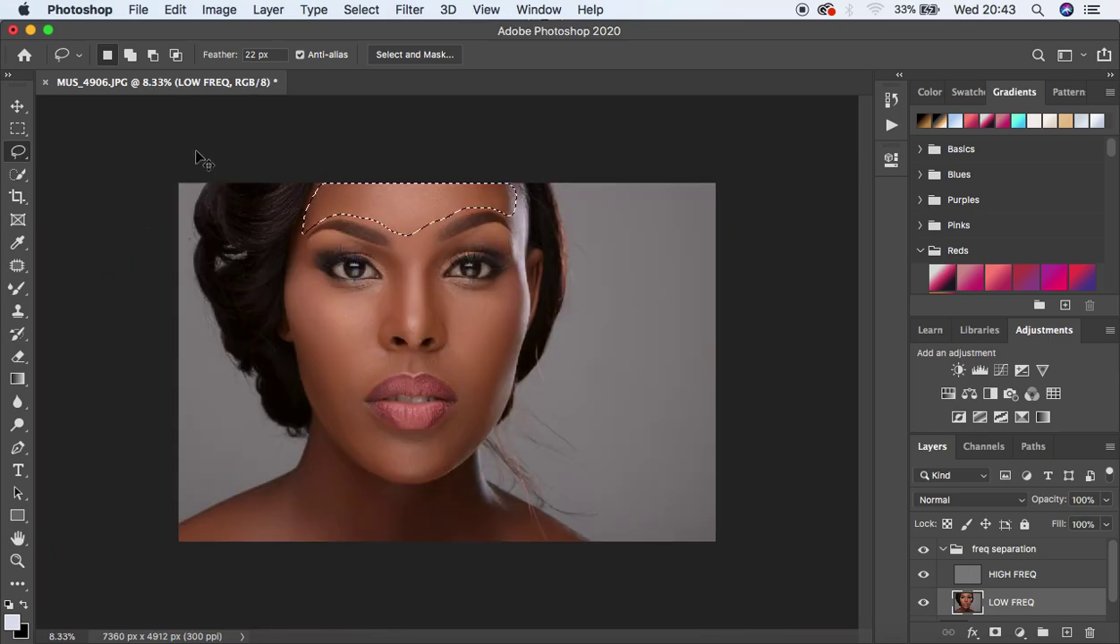
key("super+equal")
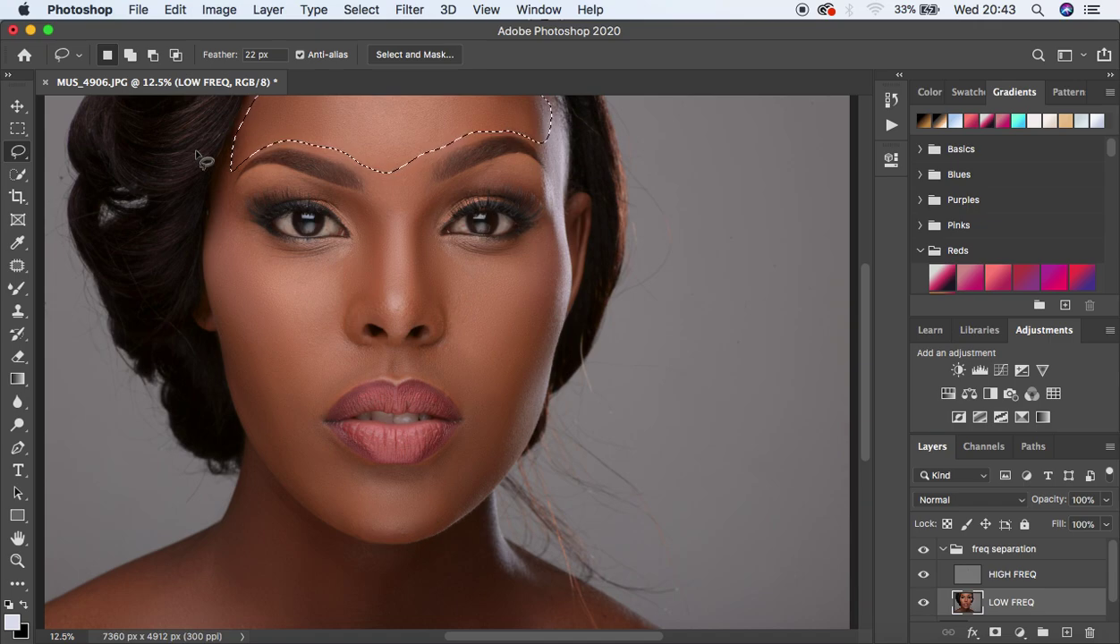
left_click(402, 10)
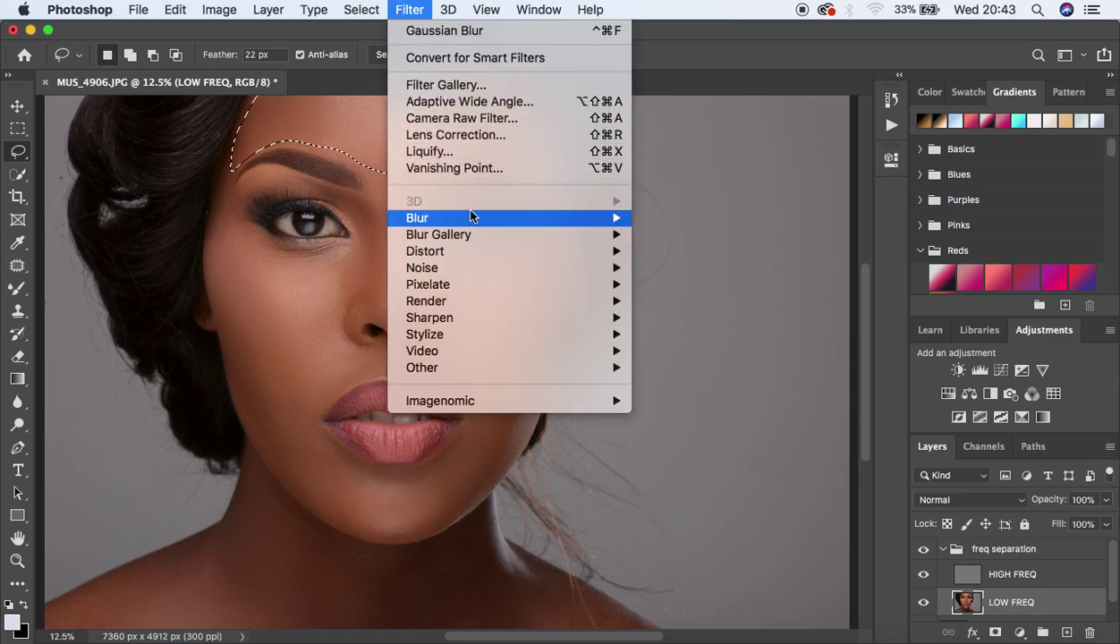
- Apply a Gaussian Blur with a 24-pixel radius to the selected forehead
mouse_move(488, 219)
left_click(720, 285)
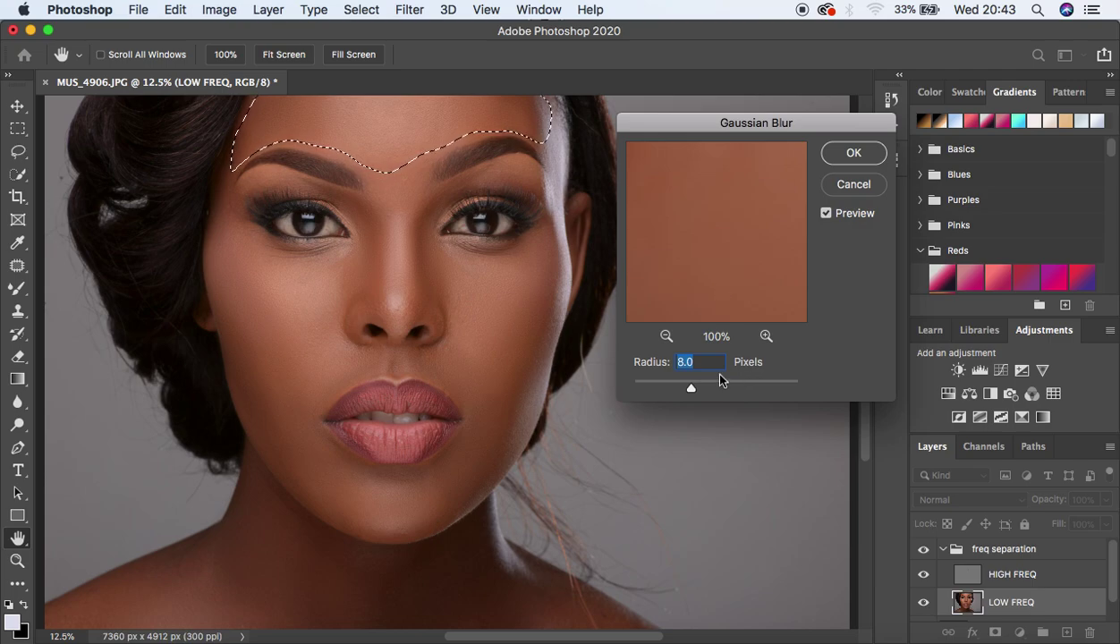
key("super+minus")
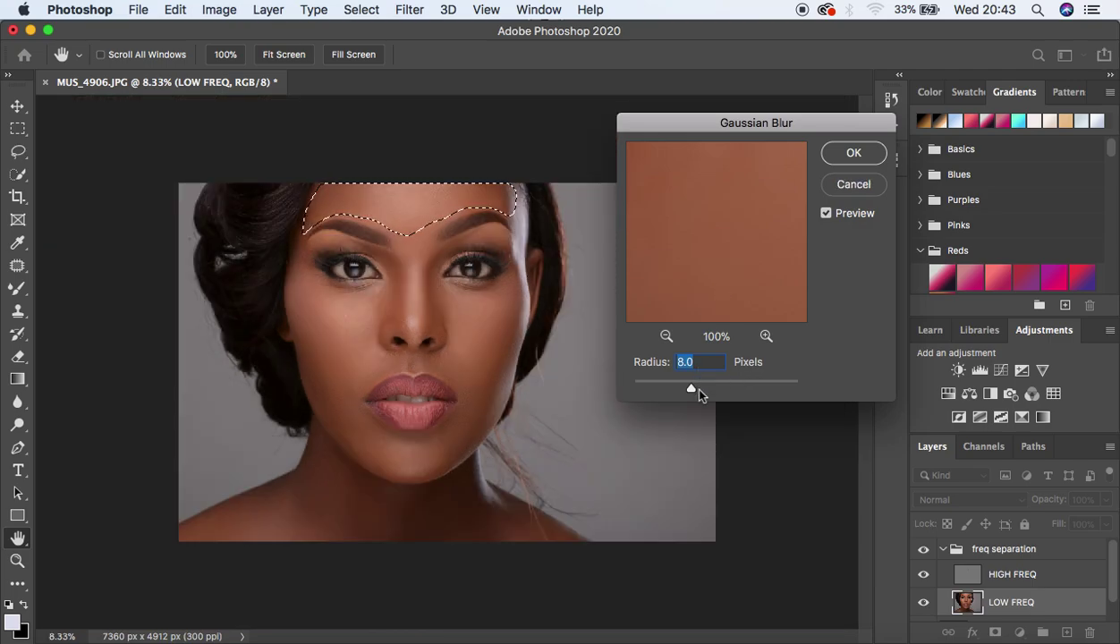
key("super+plus")
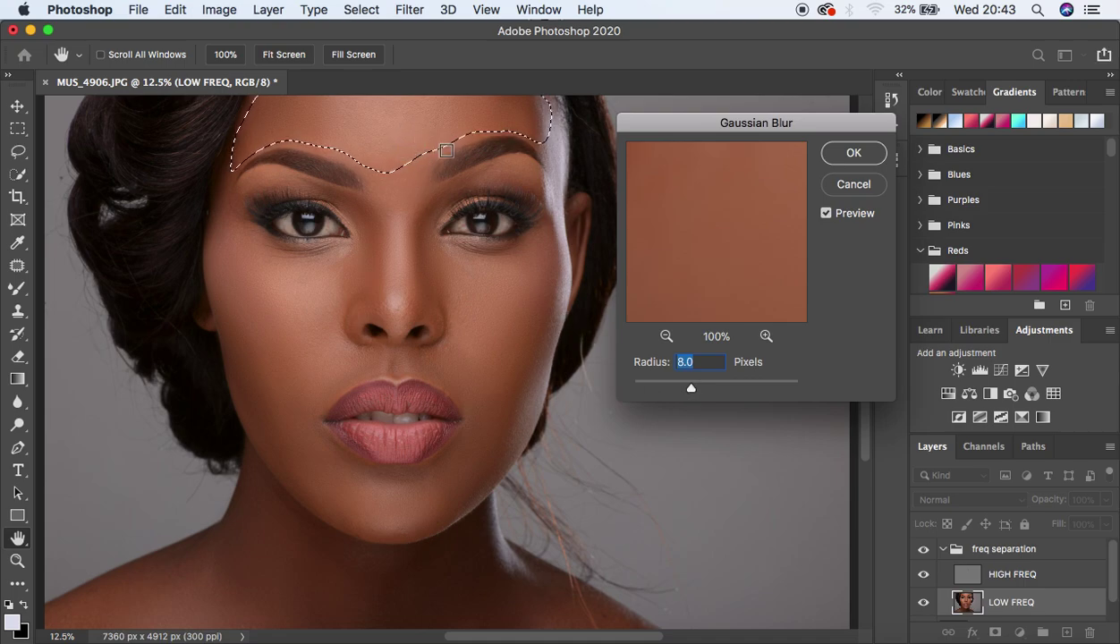
key("super+minus")
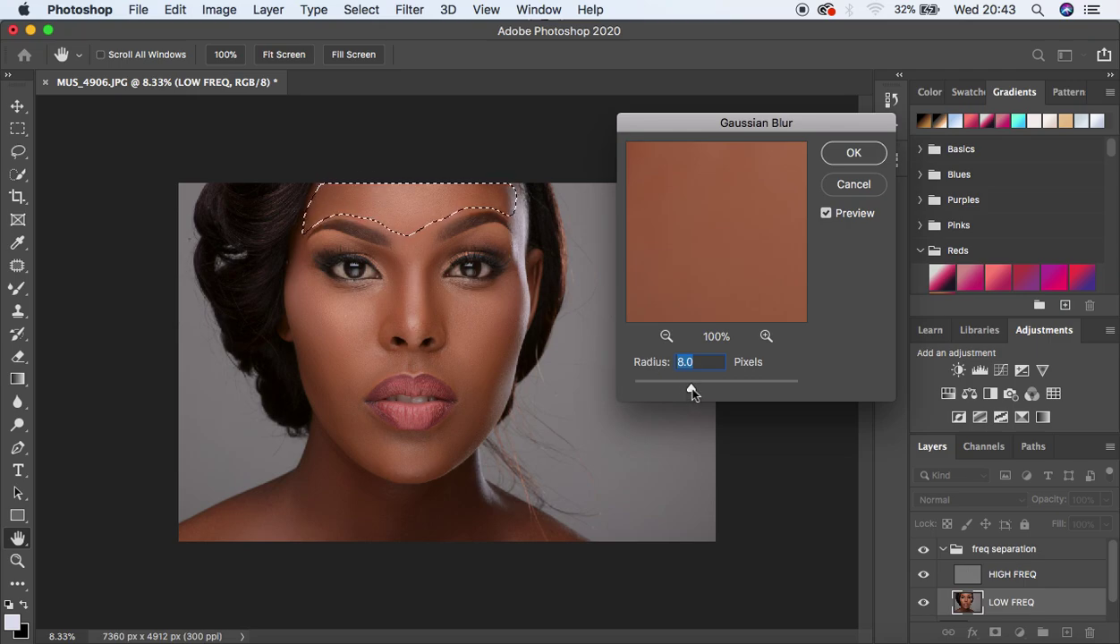
left_click_drag(692, 388, 709, 388)
key("super+plus")
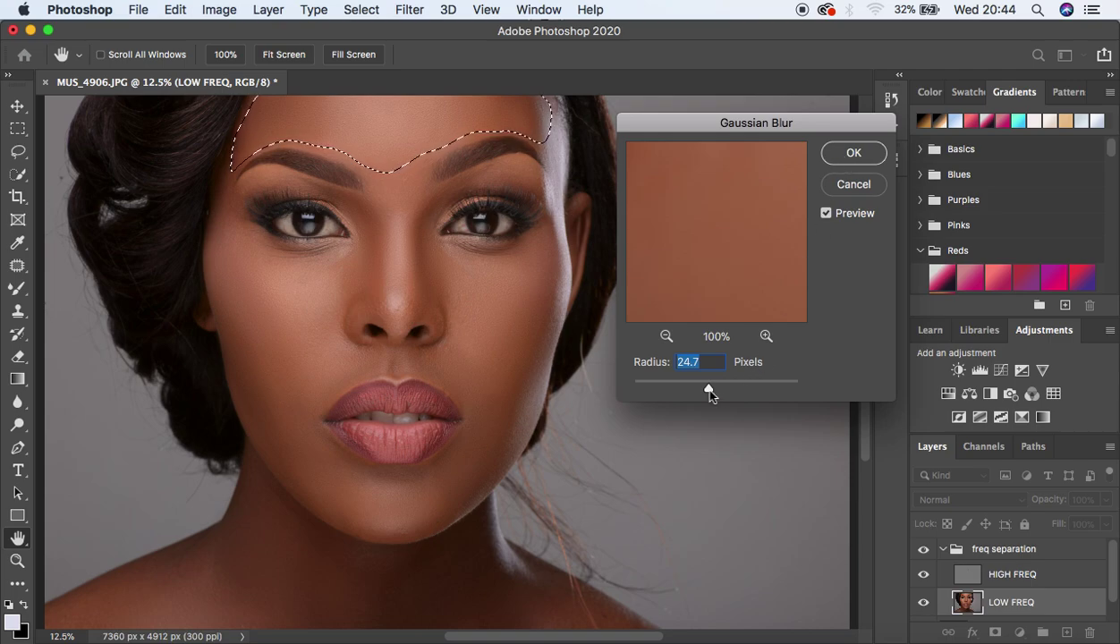
key("BackSpace")
left_click(692, 390)
key("Return")
- Lasso and Gaussian-blur the cheek areas below the left and right eyes, one at a time
left_click(711, 232)
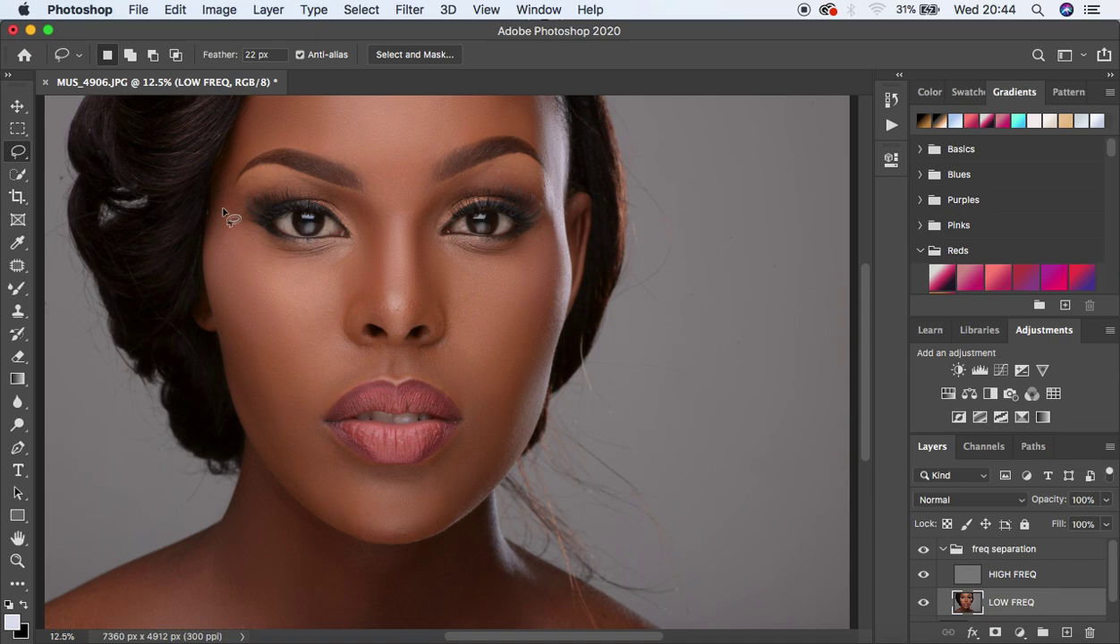
mouse_move(223, 195)
left_mouse_down()
mouse_move(209, 255)
mouse_move(255, 331)
mouse_move(307, 328)
mouse_move(365, 268)
mouse_move(363, 252)
mouse_move(341, 246)
mouse_move(278, 249)
mouse_move(238, 215)
left_mouse_up()
right_click(264, 249)
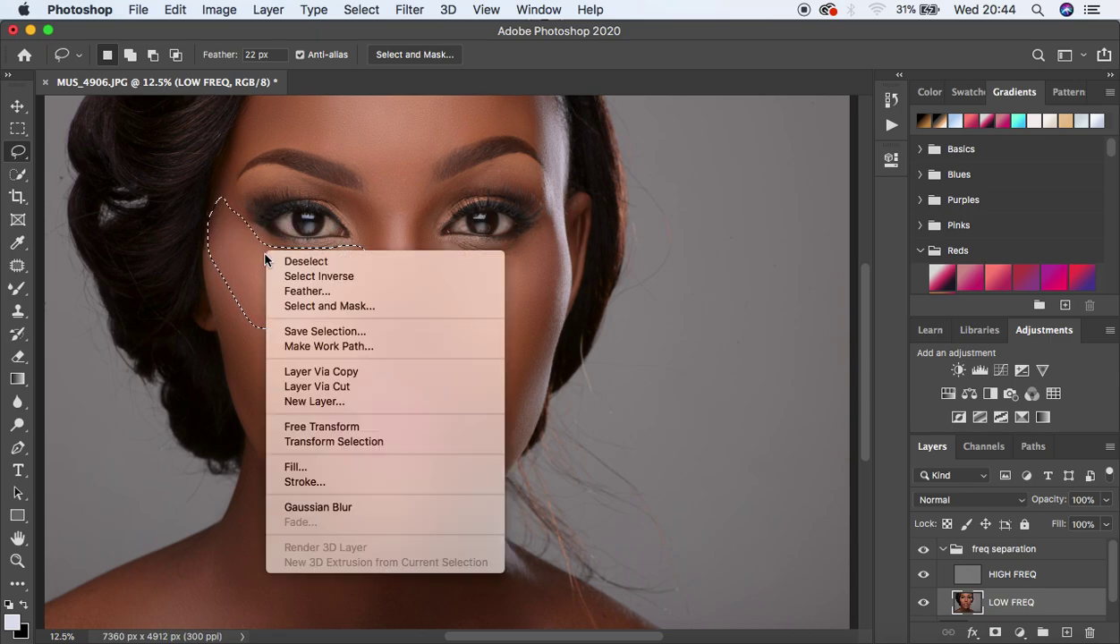
left_click(373, 507)
key("ctrl+d")
mouse_move(551, 221)
left_mouse_down()
mouse_move(521, 244)
mouse_move(437, 240)
mouse_move(428, 265)
mouse_move(492, 361)
mouse_move(534, 330)
mouse_move(560, 273)
mouse_move(549, 225)
left_mouse_up()
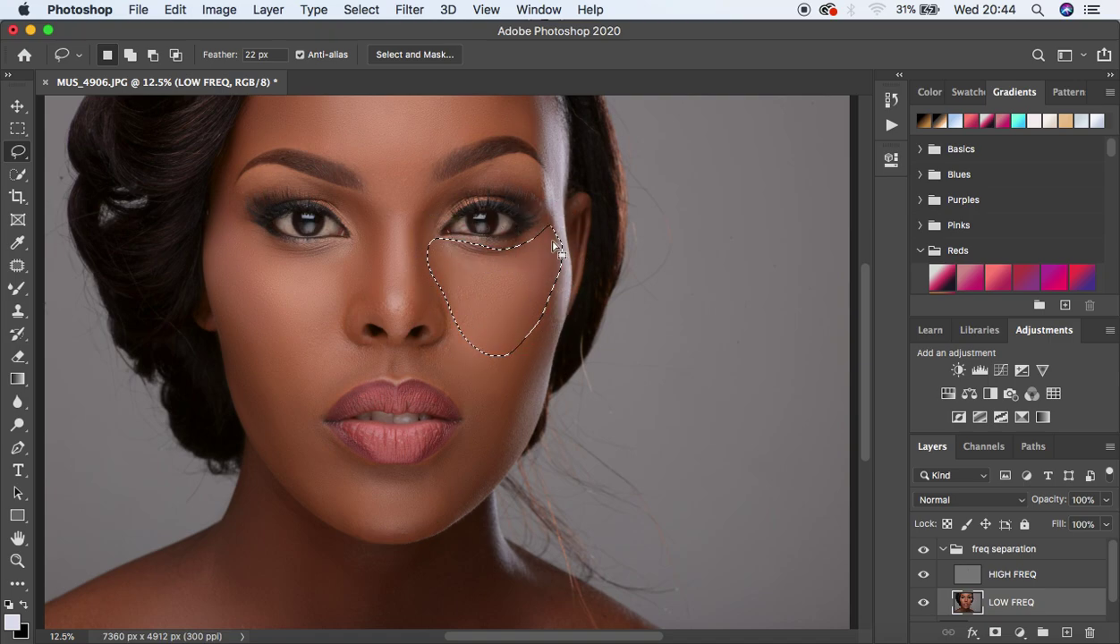
right_click(528, 273)
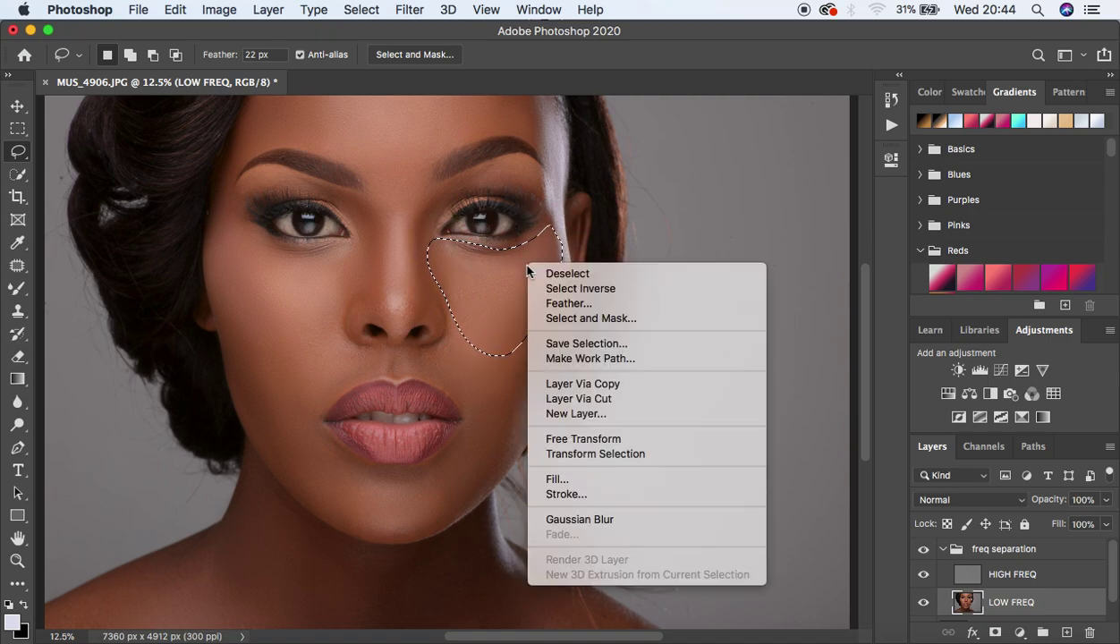
left_click(613, 520)
key("super+d")
- Lasso and blur the lower cheeks beside the mouth and toward the jaw on both sides
mouse_move(224, 282)
left_mouse_down()
mouse_move(345, 347)
mouse_move(321, 406)
mouse_move(269, 444)
mouse_move(236, 374)
mouse_move(225, 294)
left_mouse_up()
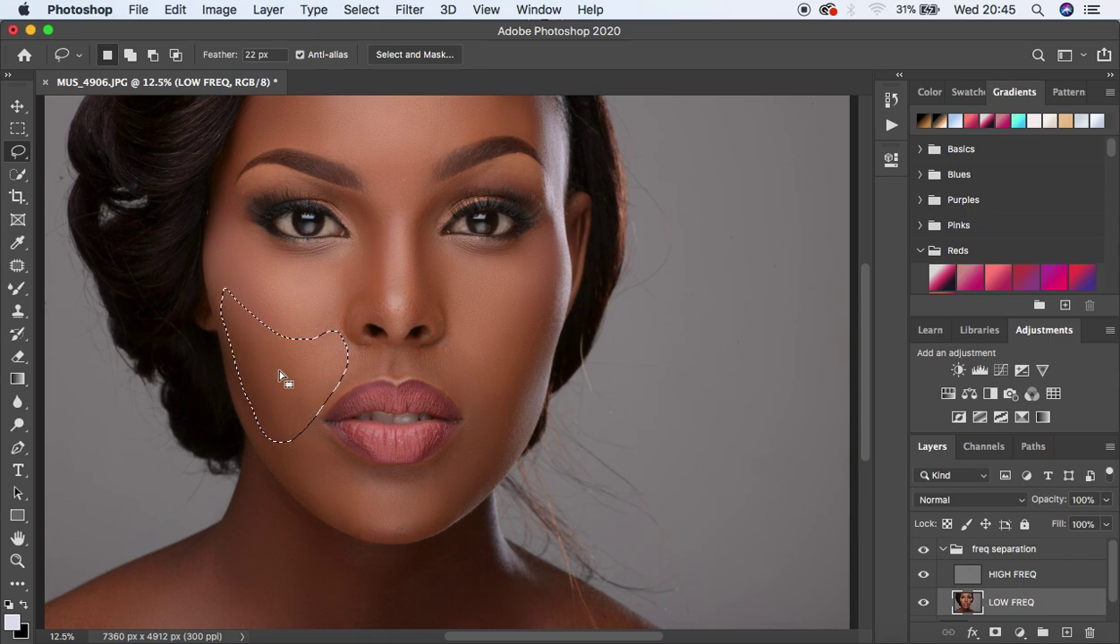
right_click(279, 367)
left_click(385, 584)
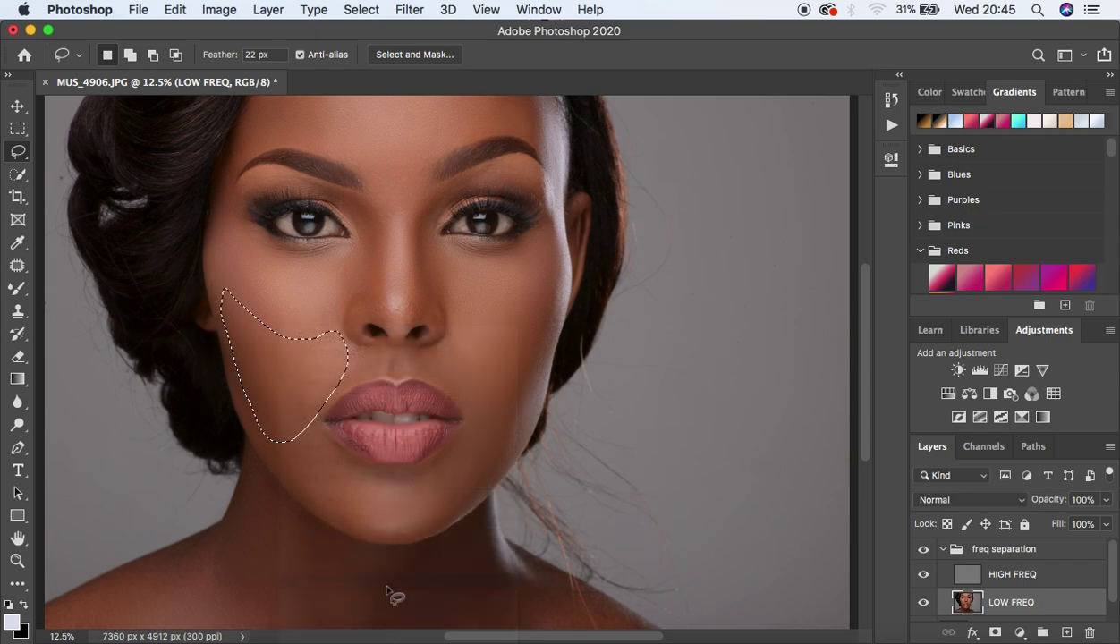
key("super+d")
mouse_move(528, 307)
left_mouse_down()
mouse_move(437, 360)
mouse_move(460, 396)
mouse_move(481, 482)
mouse_move(528, 397)
mouse_move(551, 311)
left_mouse_up()
right_click(514, 356)
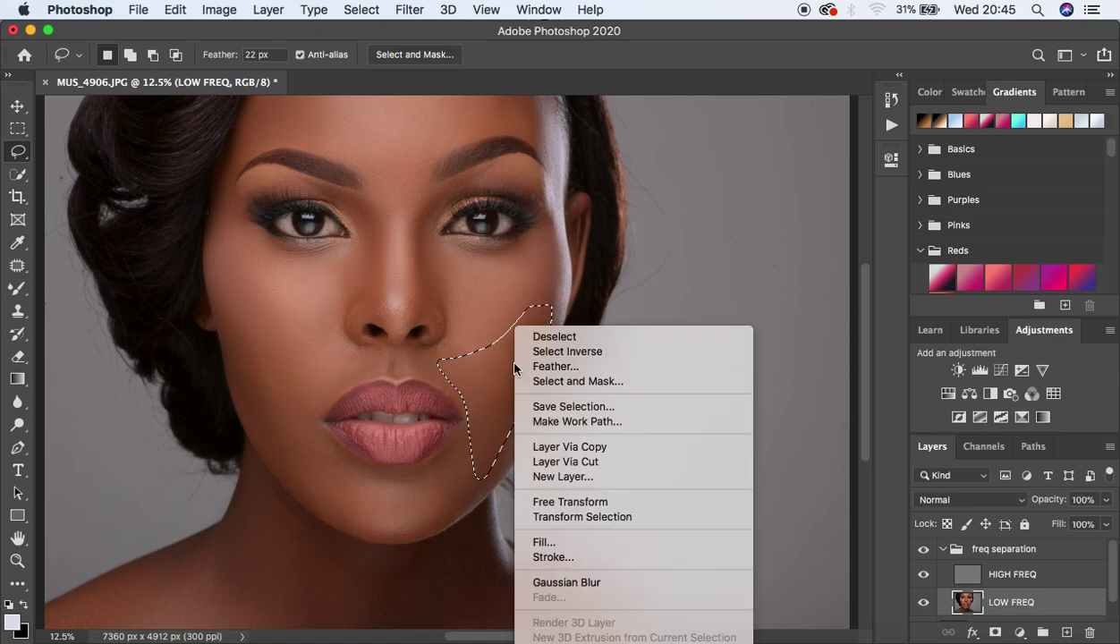
left_click(599, 580)
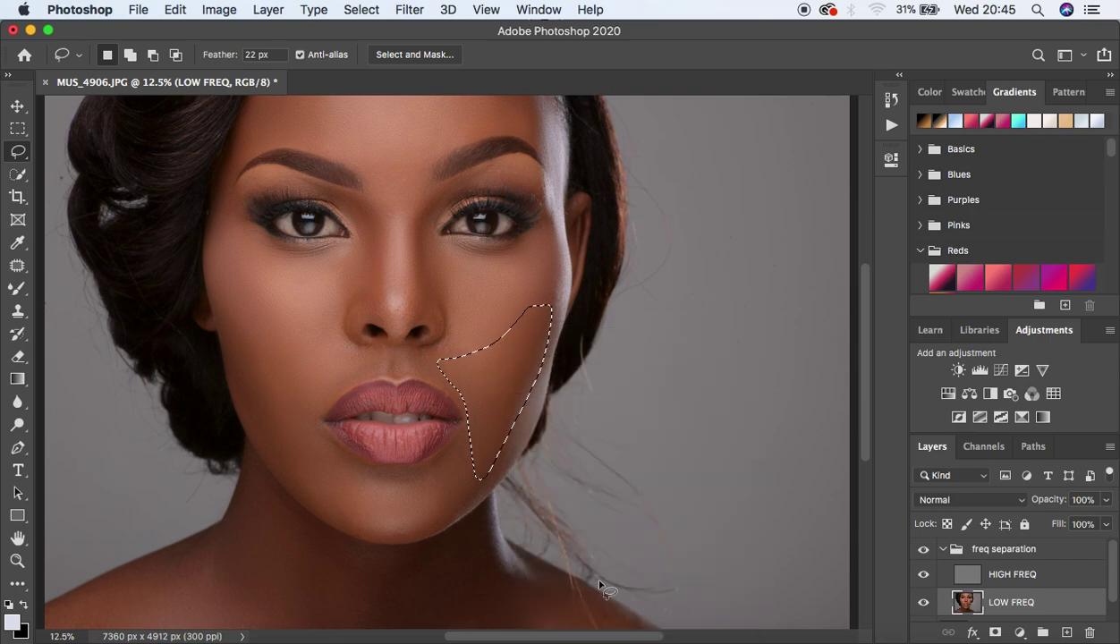
- Blur the area around the mouth and chin, fading the blur to about 78%
left_click(530, 319)
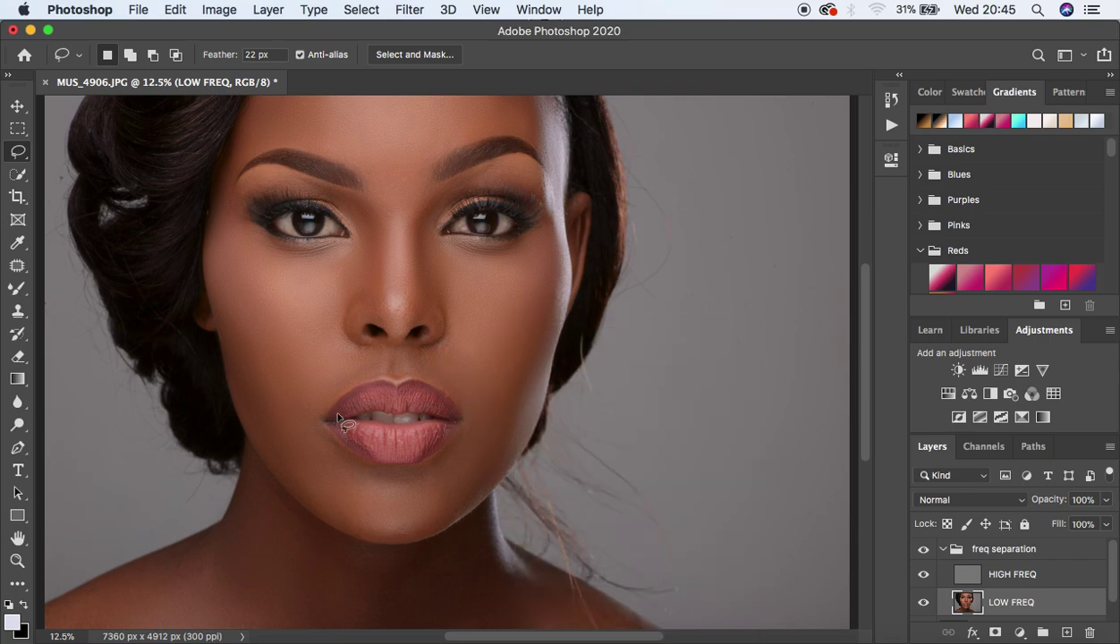
mouse_move(287, 405)
left_mouse_down()
mouse_move(341, 459)
mouse_move(405, 478)
mouse_move(445, 459)
mouse_move(492, 377)
mouse_move(524, 371)
mouse_move(488, 475)
mouse_move(447, 527)
mouse_move(417, 538)
mouse_move(317, 506)
mouse_move(268, 437)
mouse_move(261, 387)
mouse_move(295, 400)
left_mouse_up()
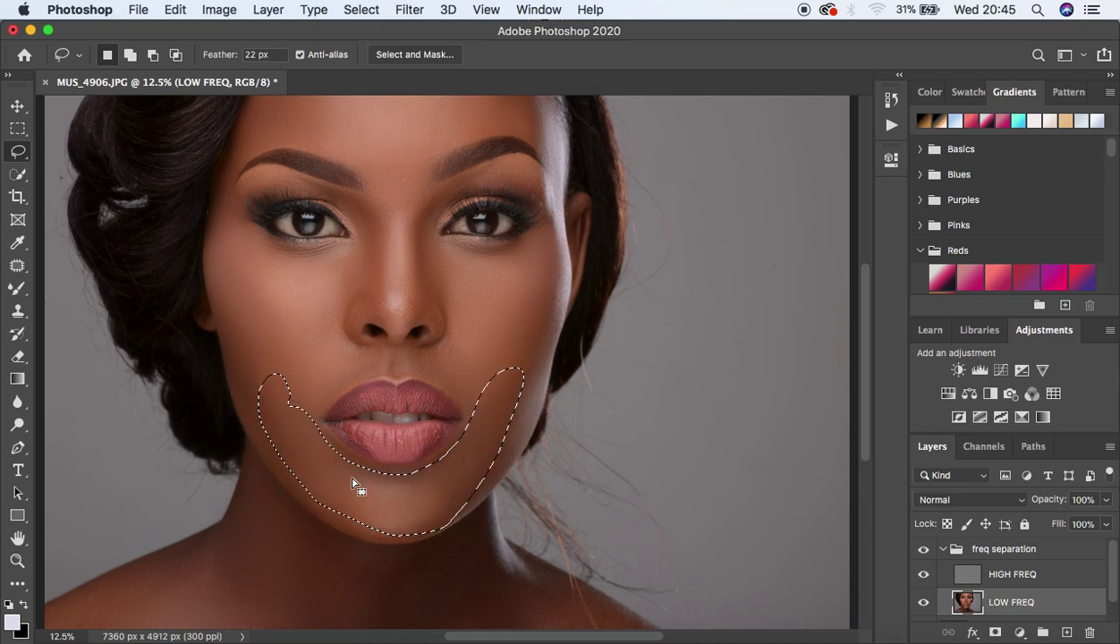
right_click(352, 484)
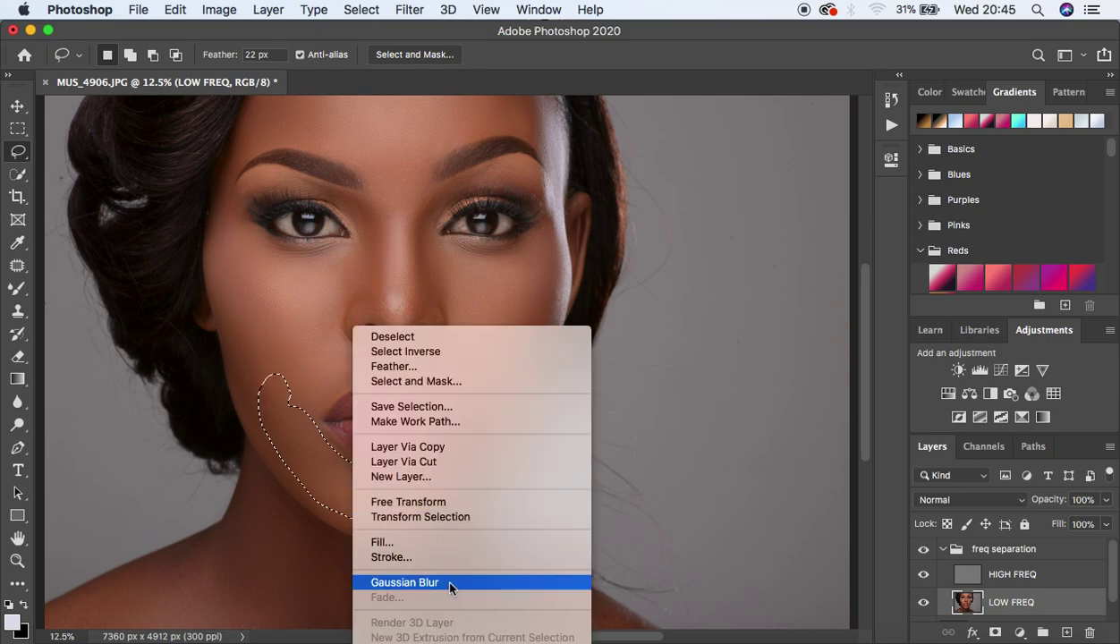
left_click(447, 585)
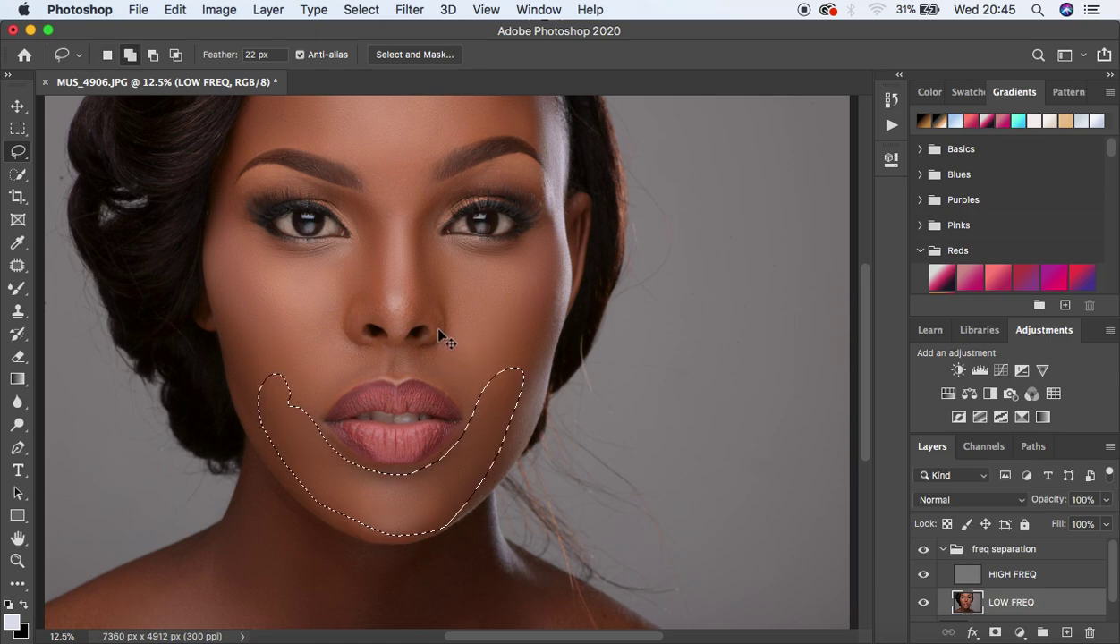
key("super+shift+f")
mouse_move(650, 203)
left_mouse_down()
mouse_move(595, 204)
mouse_move(637, 206)
left_mouse_up()
left_click(711, 183)
- Lasso and Gaussian-blur the left and right sides of the nose
key("l")
key("ctrl+d")
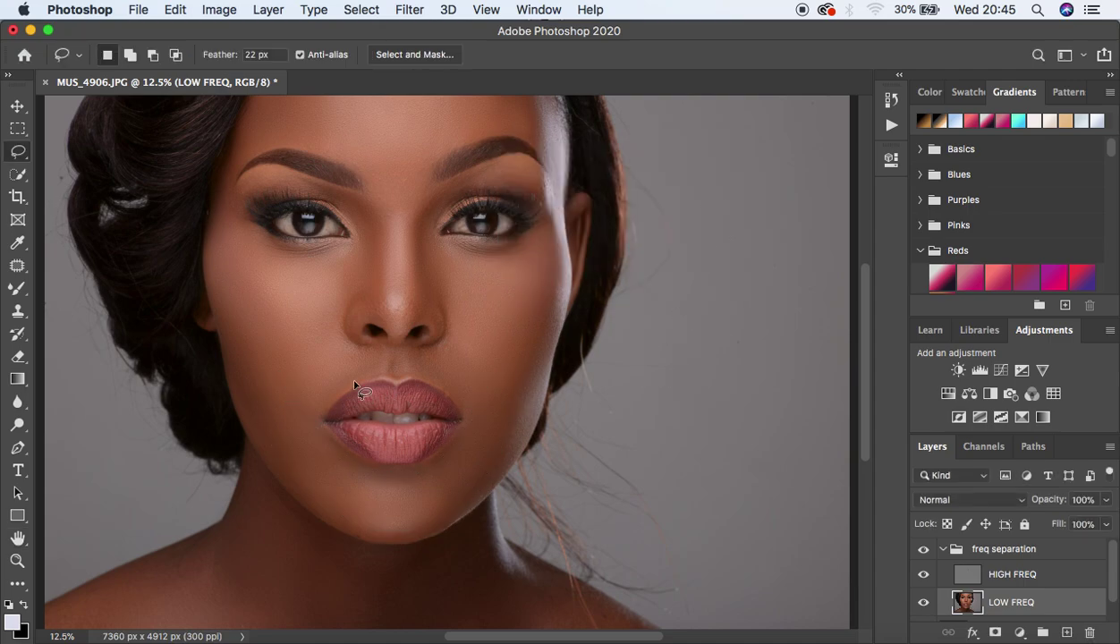
mouse_move(349, 194)
left_mouse_down()
mouse_move(376, 215)
mouse_move(378, 311)
mouse_move(325, 312)
mouse_move(328, 273)
mouse_move(352, 259)
mouse_move(353, 207)
left_mouse_up()
right_click(370, 259)
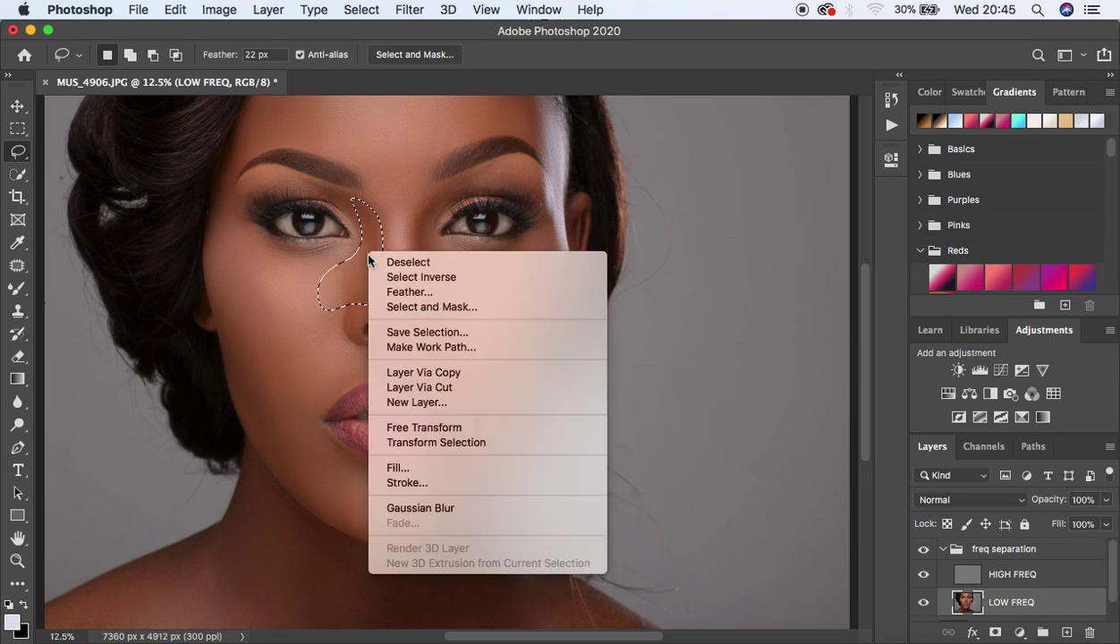
left_click(458, 507)
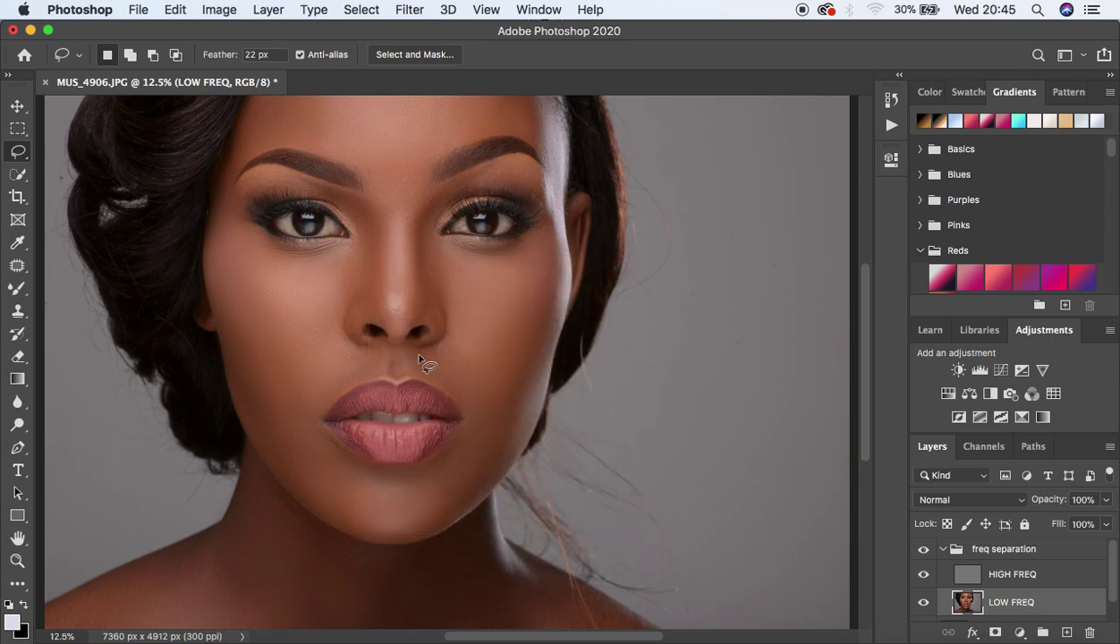
mouse_move(455, 184)
left_mouse_down()
mouse_move(413, 233)
mouse_move(414, 268)
mouse_move(418, 304)
mouse_move(436, 319)
mouse_move(450, 309)
mouse_move(431, 248)
mouse_move(442, 196)
left_mouse_up()
right_click(429, 260)
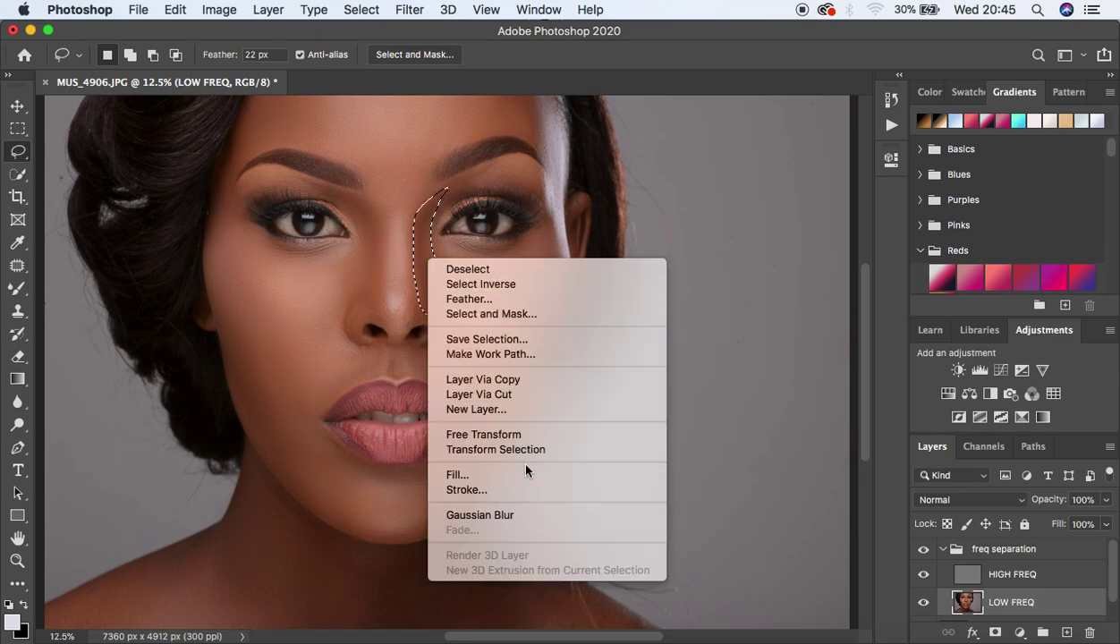
left_click(528, 515)
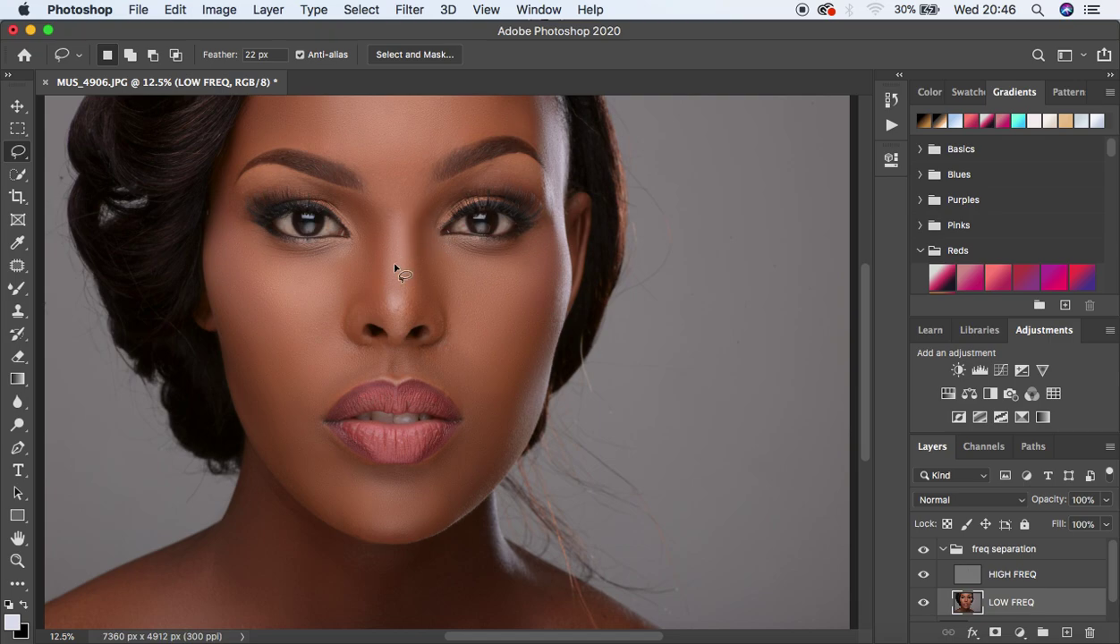
- Blur the skin between the eyebrows
mouse_move(366, 175)
left_mouse_down()
mouse_move(368, 203)
mouse_move(421, 205)
mouse_move(419, 170)
mouse_move(369, 175)
left_mouse_up()
right_click(394, 185)
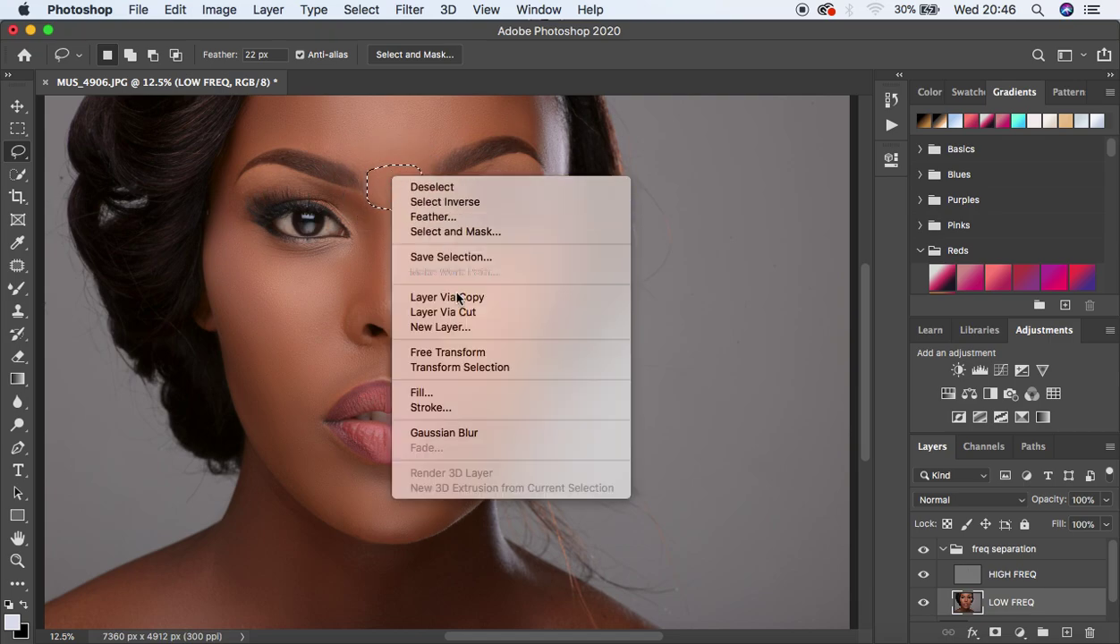
left_click(488, 430)
key("ctrl+d")
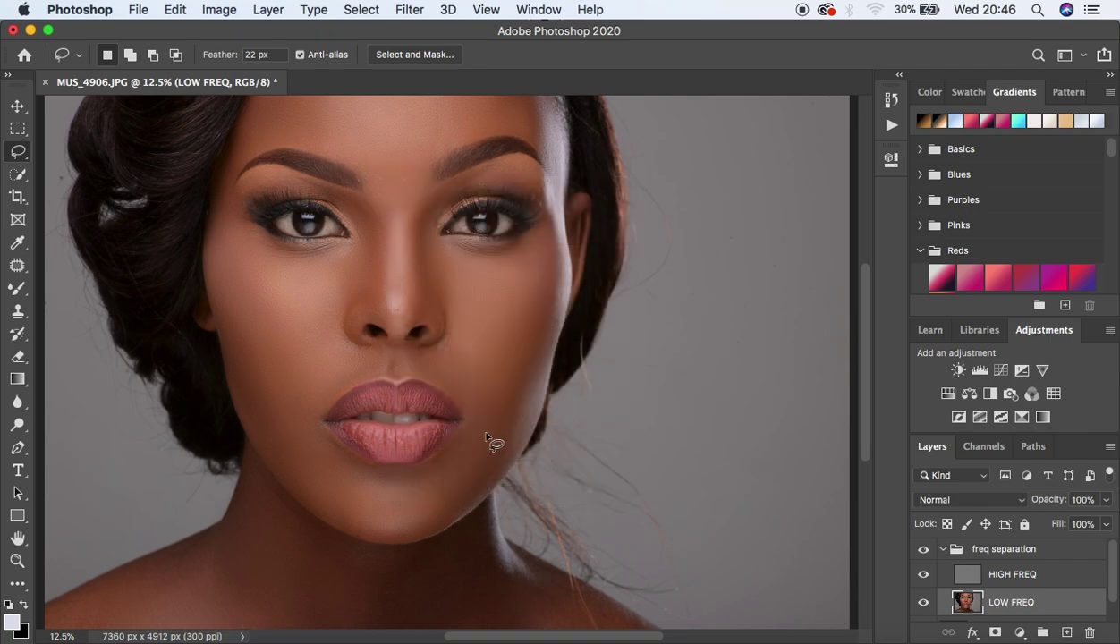
- Blur the skin between the nose and each lip corner
mouse_move(354, 349)
left_mouse_down()
mouse_move(308, 406)
mouse_move(358, 377)
mouse_move(365, 340)
mouse_move(362, 367)
left_mouse_up()
right_click(362, 367)
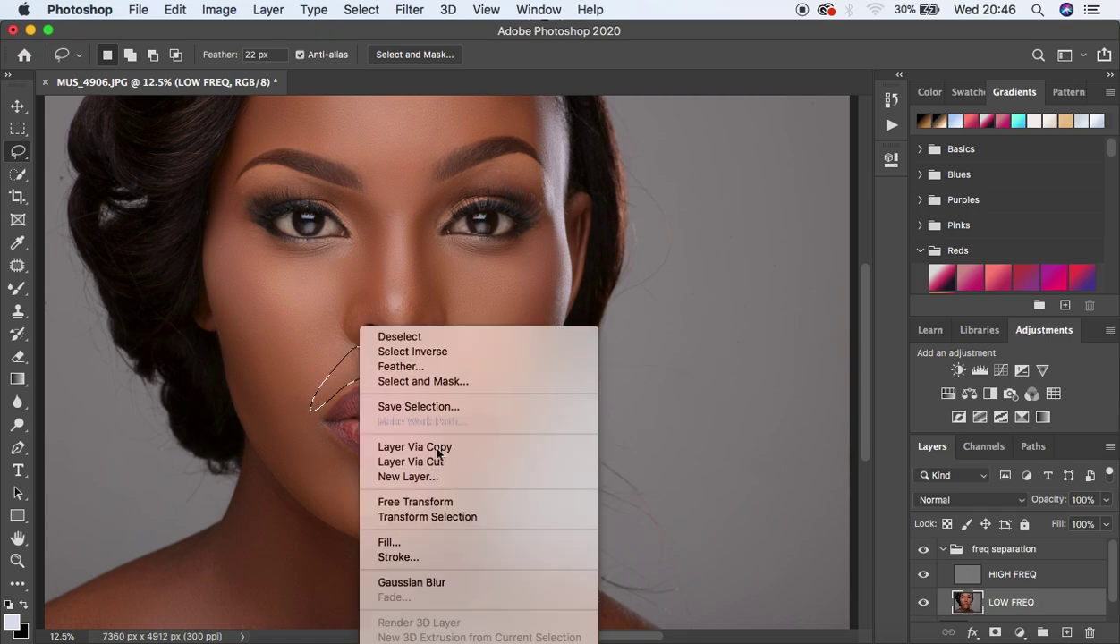
left_click(462, 586)
key("ctrl+d")
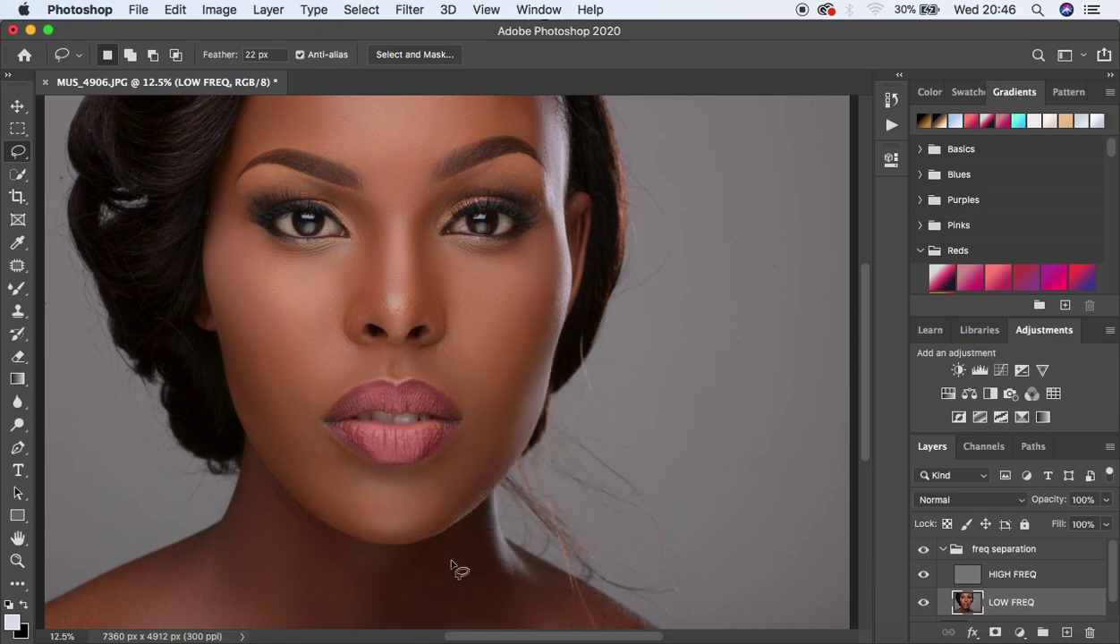
mouse_move(456, 342)
left_mouse_down()
mouse_move(408, 361)
mouse_move(412, 370)
mouse_move(478, 421)
mouse_move(483, 375)
mouse_move(452, 341)
left_mouse_up()
right_click(460, 327)
left_click(558, 584)
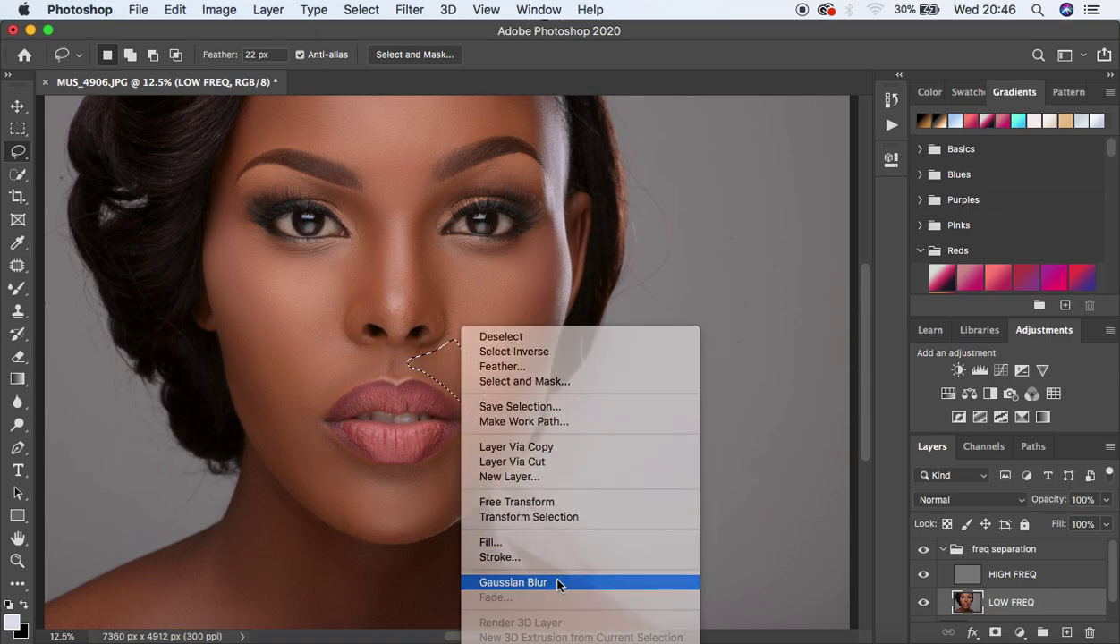
- Blur the skin patch on the cheek beside the nostril and check the result
key("super+minus")
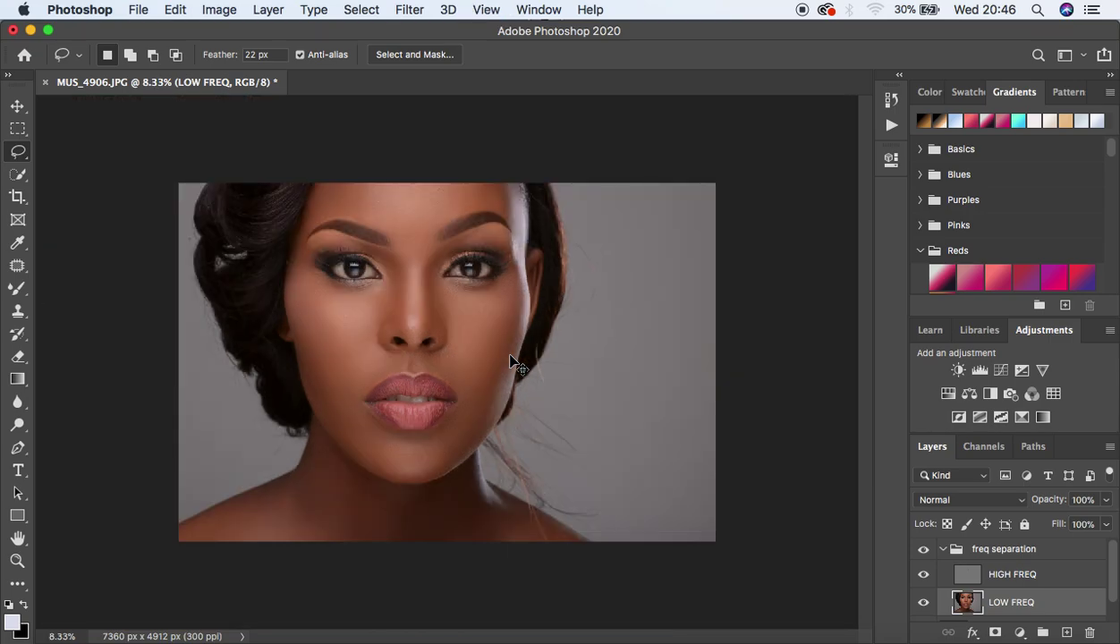
key("super+minus")
key("super+plus")
key("super+plus")
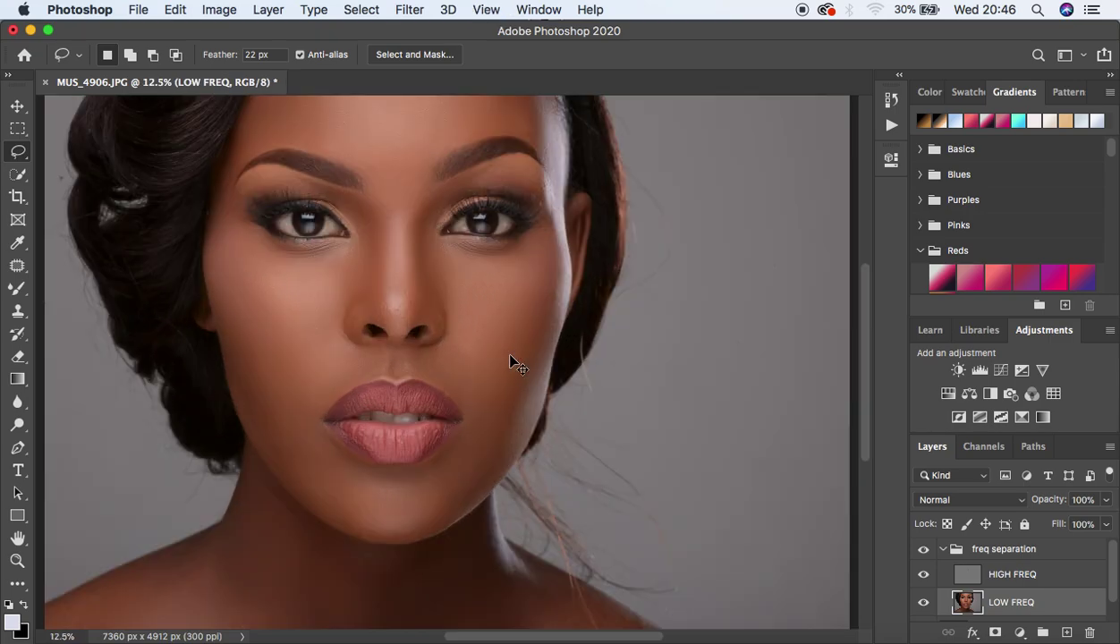
key("super+plus")
mouse_move(450, 312)
left_mouse_down()
mouse_move(418, 353)
mouse_move(444, 366)
mouse_move(473, 334)
mouse_move(456, 309)
left_mouse_up()
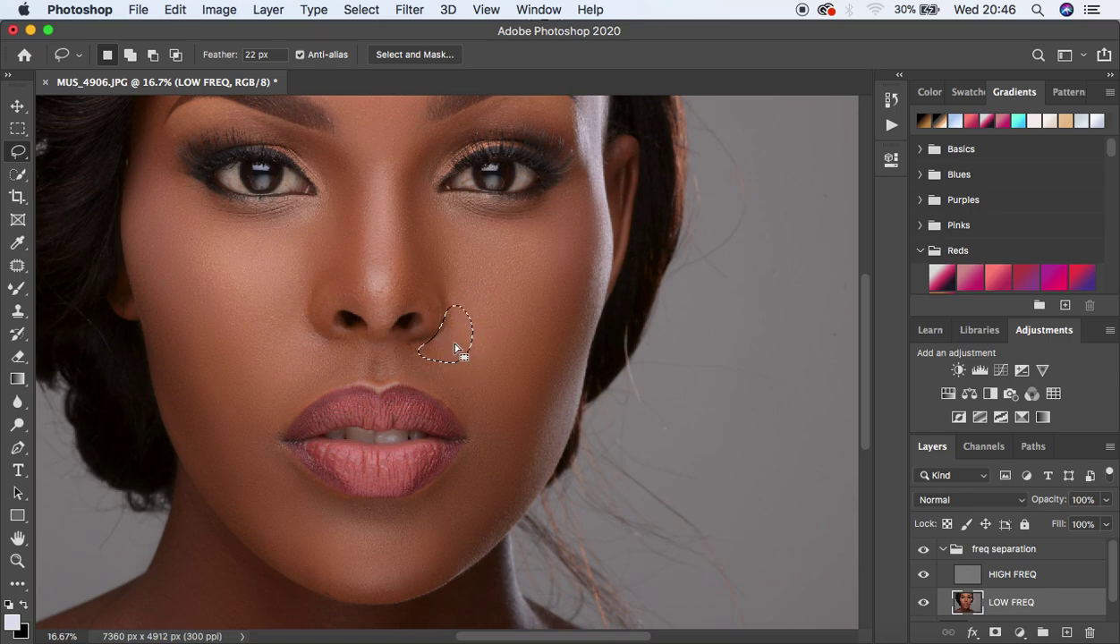
right_click(457, 327)
left_click(554, 584)
key("super+minus")
key("super+minus")
key("super+minus")
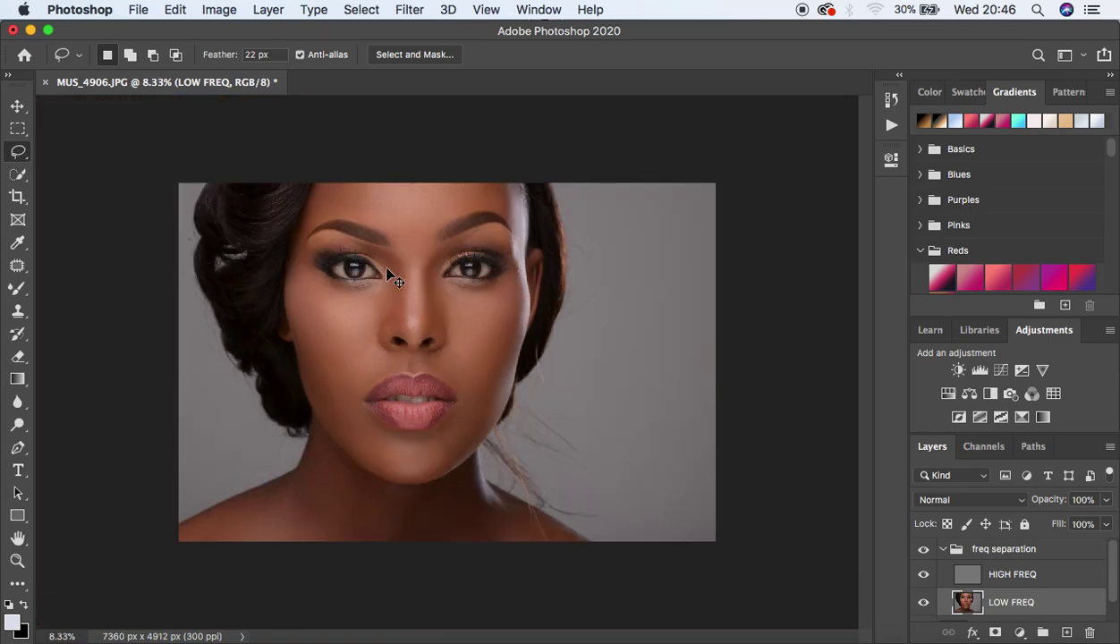
key("super+equal")
key("super+equal")
key("super+minus")
key("super+minus")
key("super+equal")
key("super+equal")
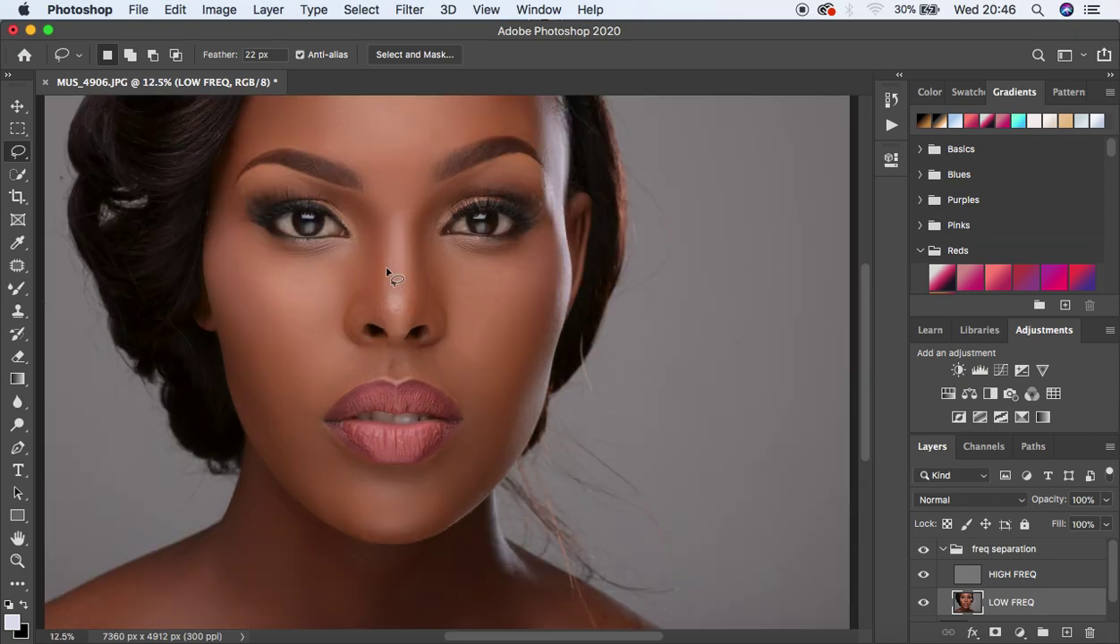
- Toggle the freq separation group's visibility to compare skin before and after retouching
left_click(923, 549)
left_click(923, 551)
left_click(923, 550)
left_click(924, 550)
left_click(924, 549)
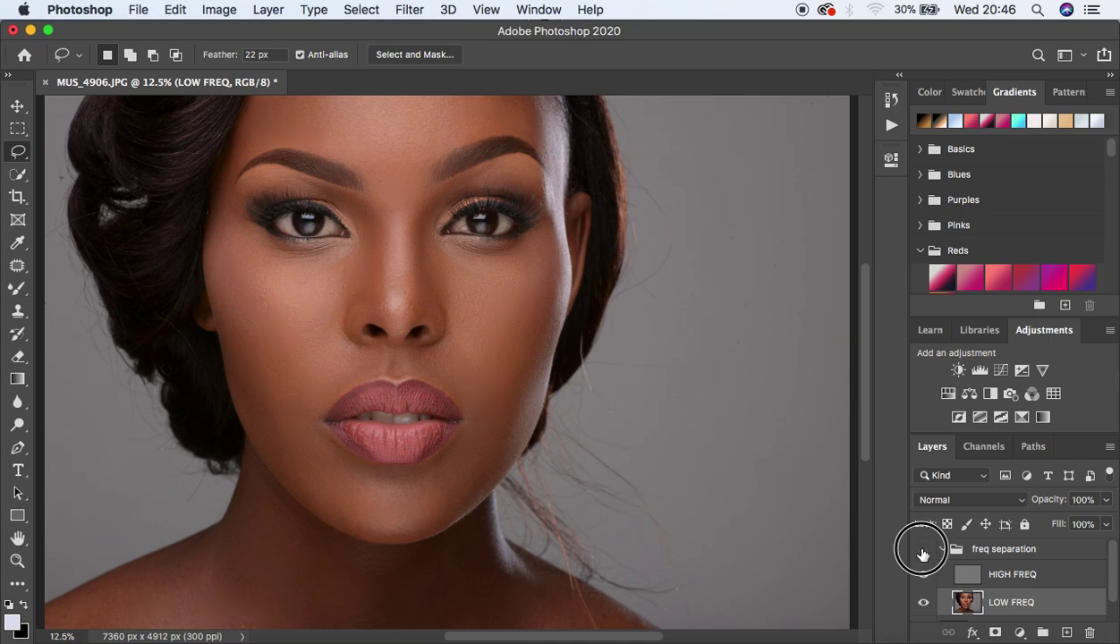
left_click(923, 550)
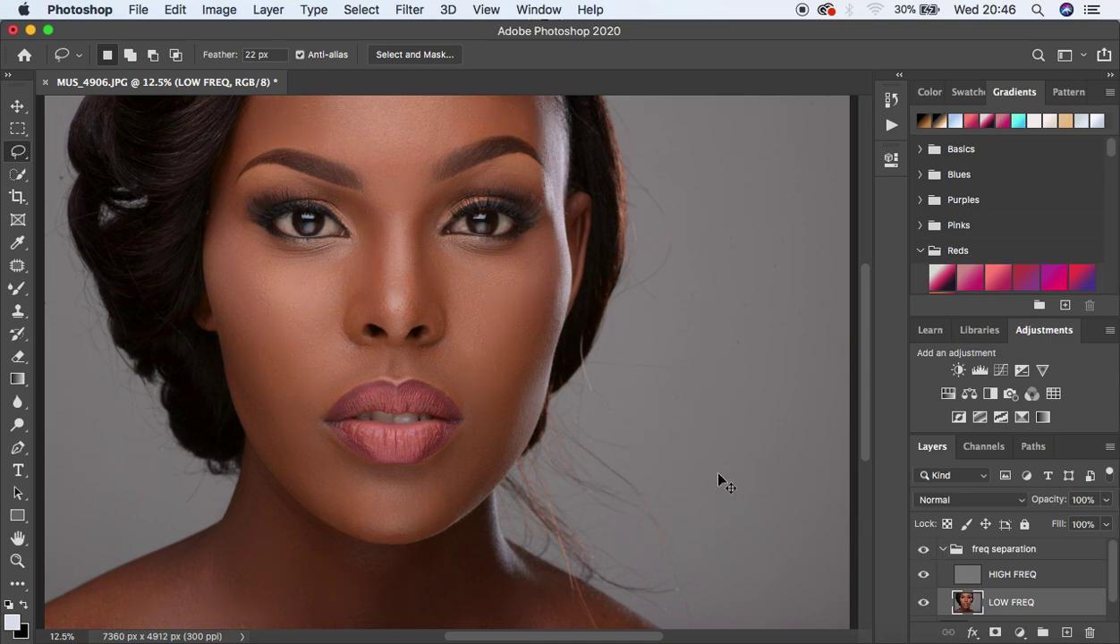
key("super+minus")
key("super+minus")
key("super+equal")
key("super+equal")
- Collapse the freq separation group and lower its opacity to 64%
left_click(944, 550)
left_click(1107, 500)
mouse_move(1089, 526)
left_mouse_down()
mouse_move(1078, 526)
mouse_move(1107, 525)
left_mouse_up()
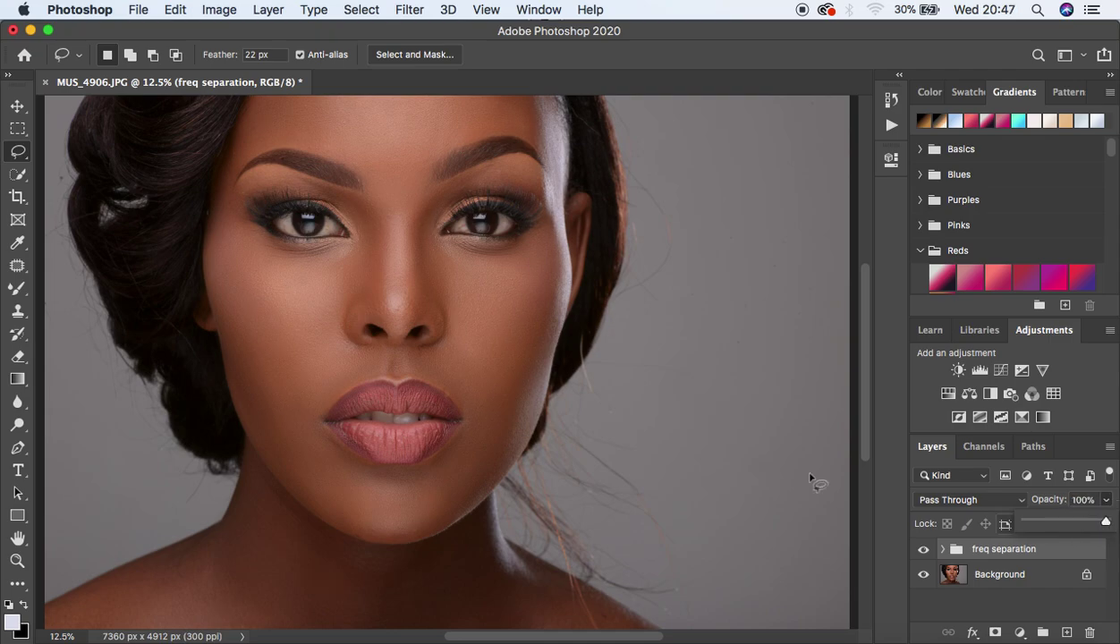
key("super+minus")
key("super+equal")
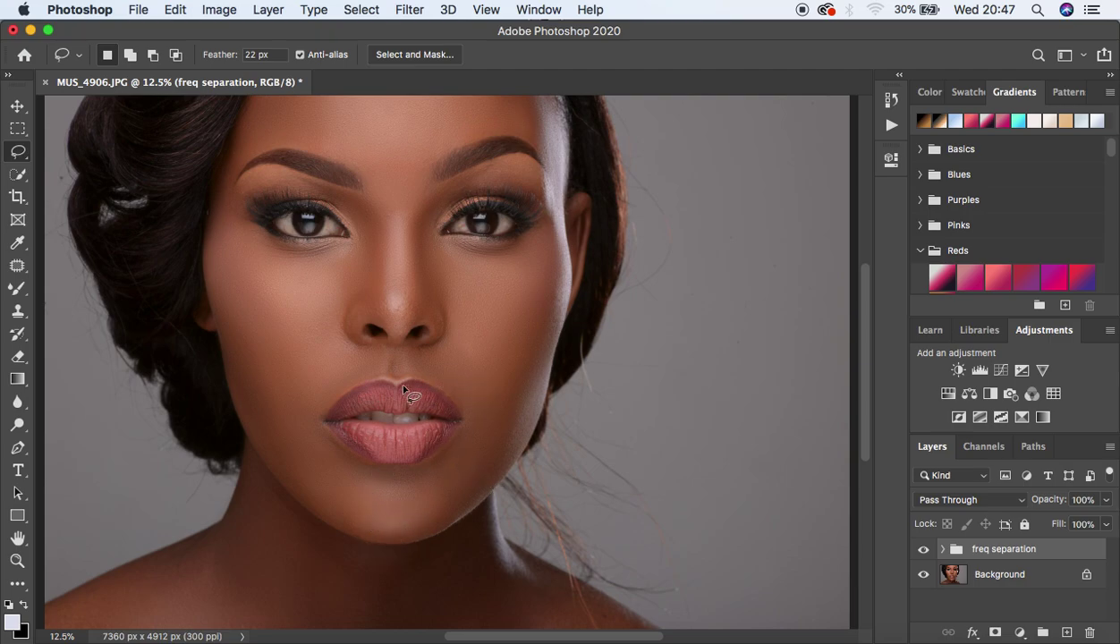
key("super+minus")
key("super+minus")
key("super+plus")
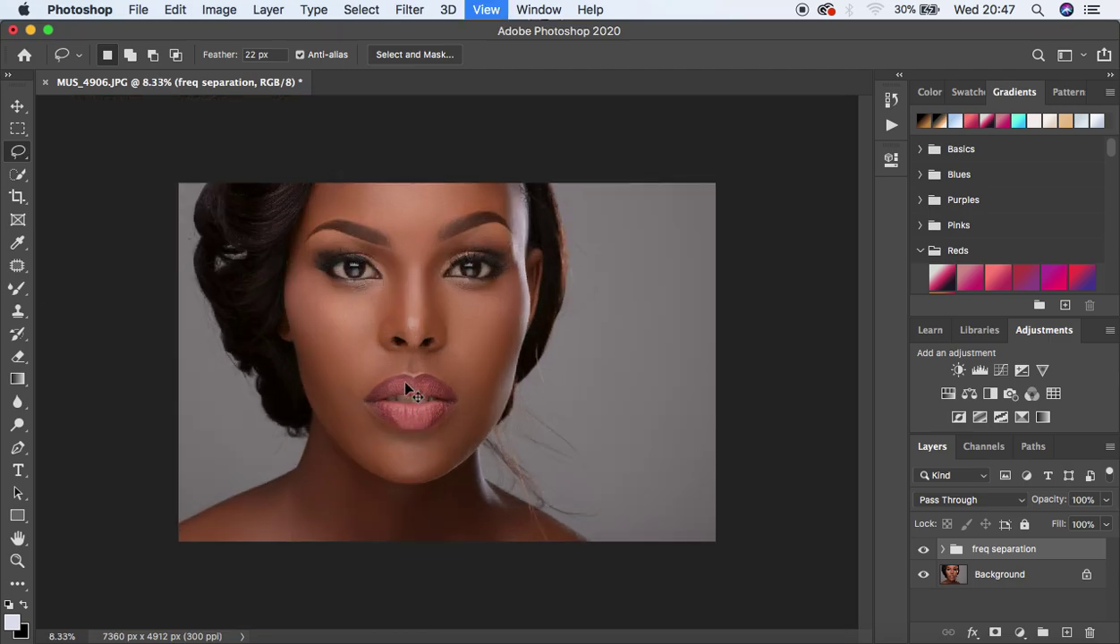
key("super+plus")
key("super+minus")
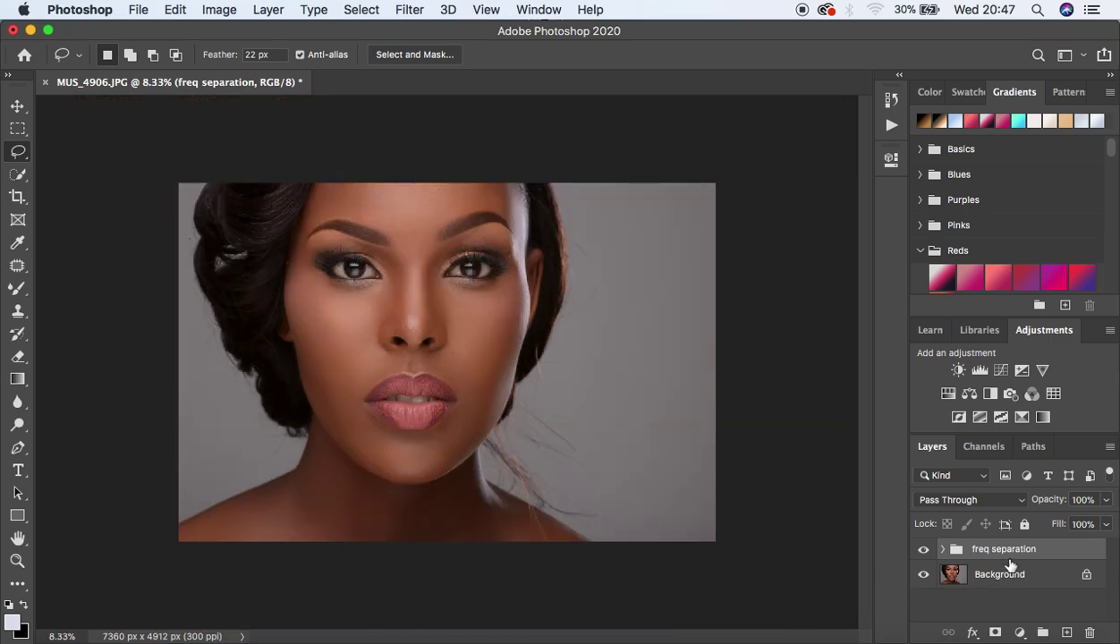
- Recheck the 64% retouch against the original skin by toggling the group on and off
left_click(925, 550)
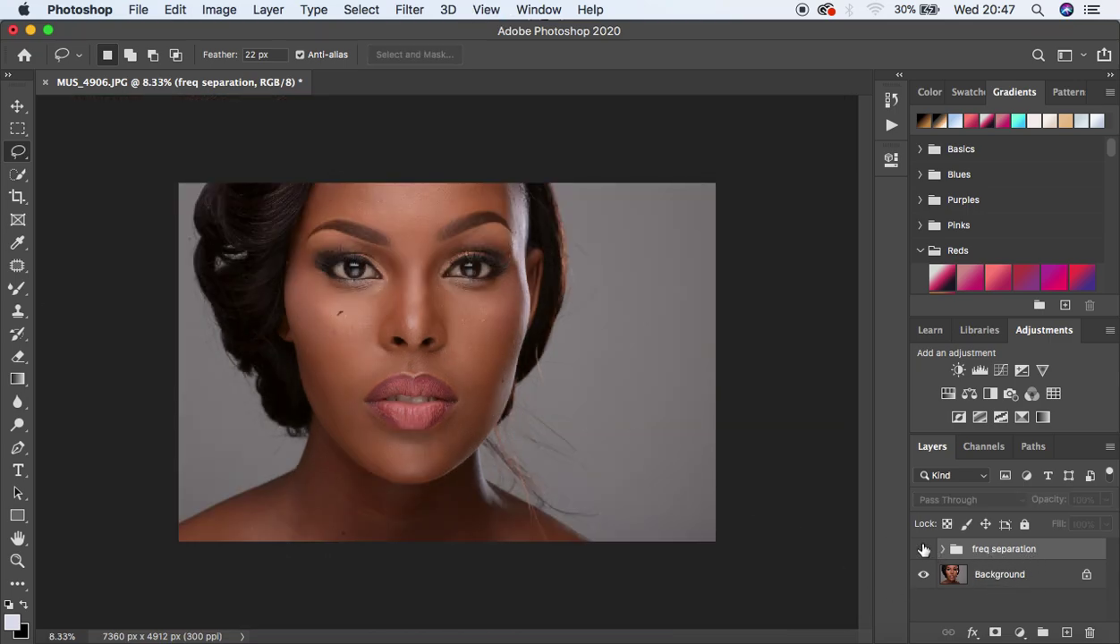
left_click(925, 549)
left_click(925, 549)
left_click(924, 549)
left_click(924, 550)
left_click(925, 550)
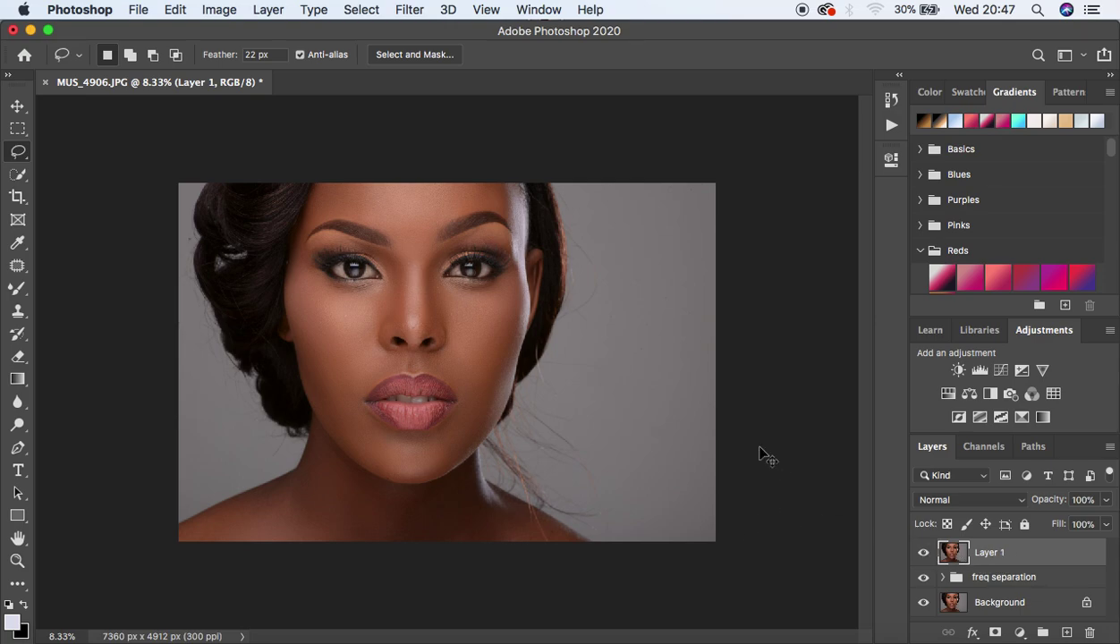
- Duplicate Layer 1 and quick-select the shoulders and neck
key("super+j")
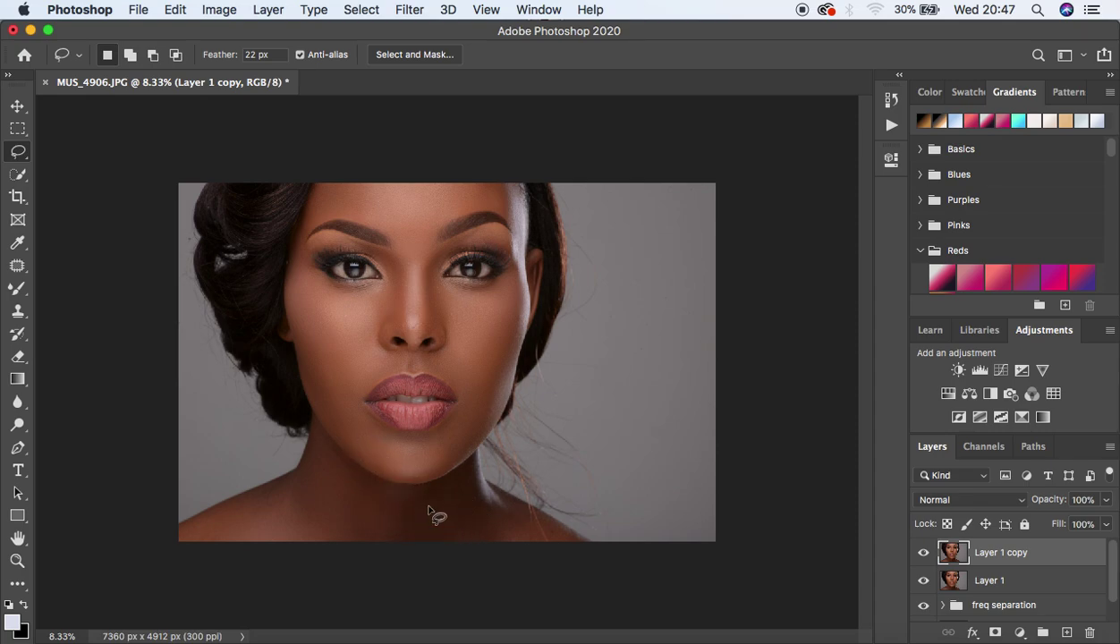
left_click(18, 176)
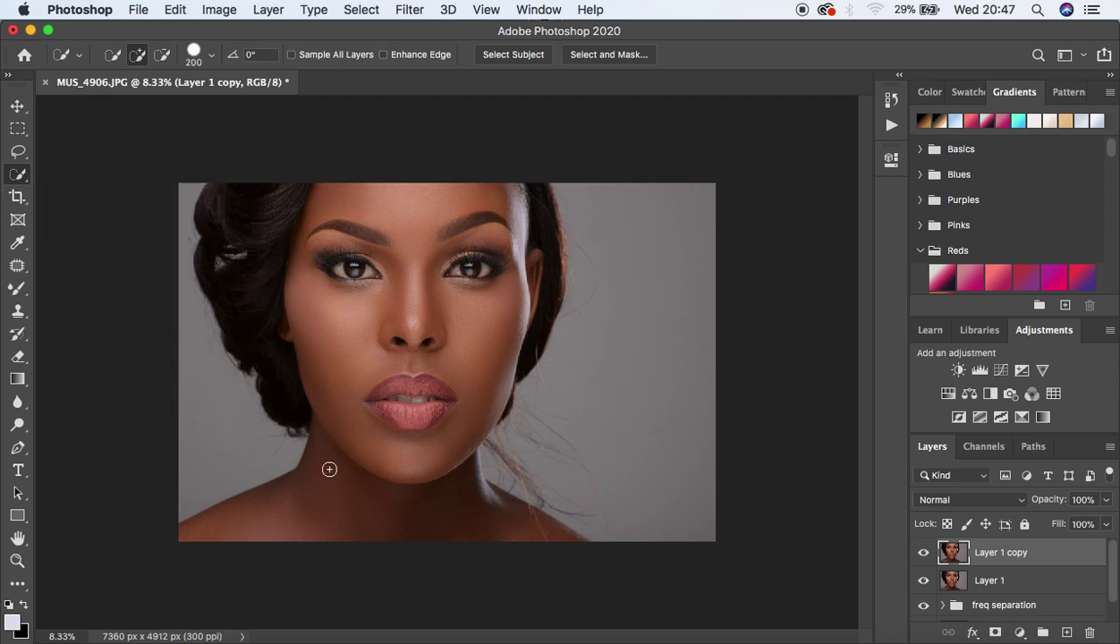
left_click(251, 523)
left_click(345, 510)
left_click(444, 520)
left_click(479, 530)
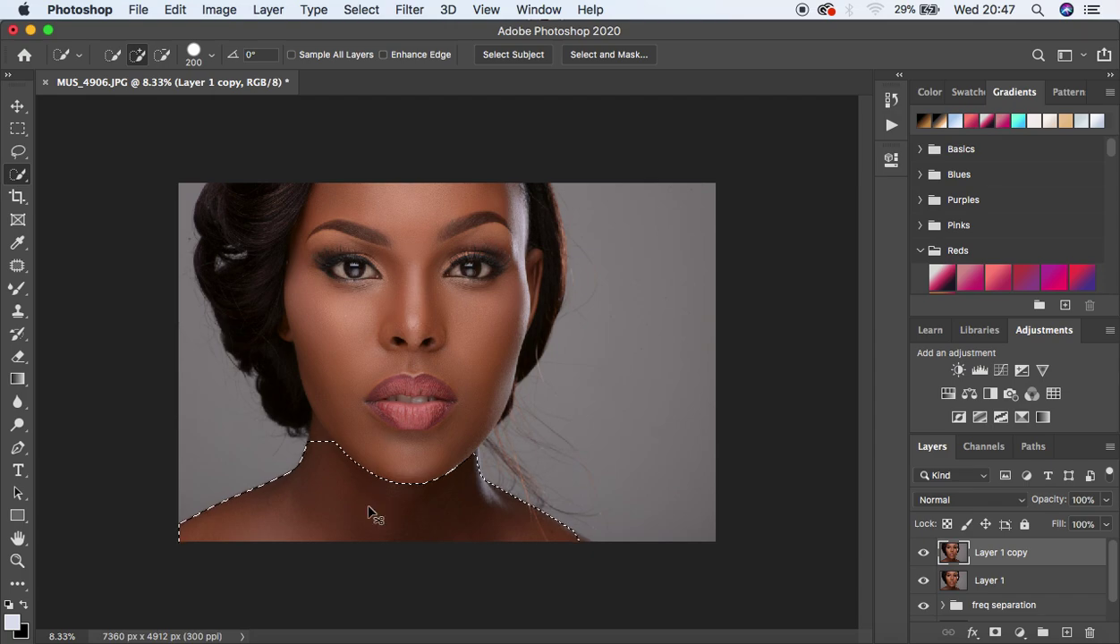
- Extend the selection up the left jawline with a smaller brush and subtract along the right jaw
key("super+plus")
key("bracketleft")
key("bracketleft")
key("bracketleft")
key("bracketleft")
key("bracketleft")
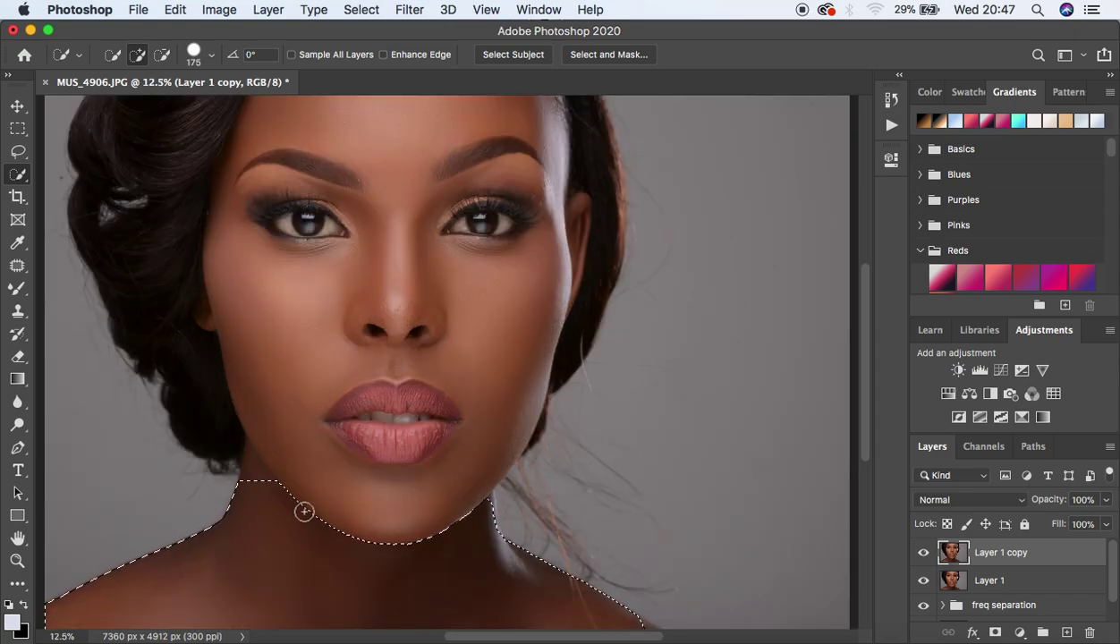
left_click_drag(258, 485, 250, 448)
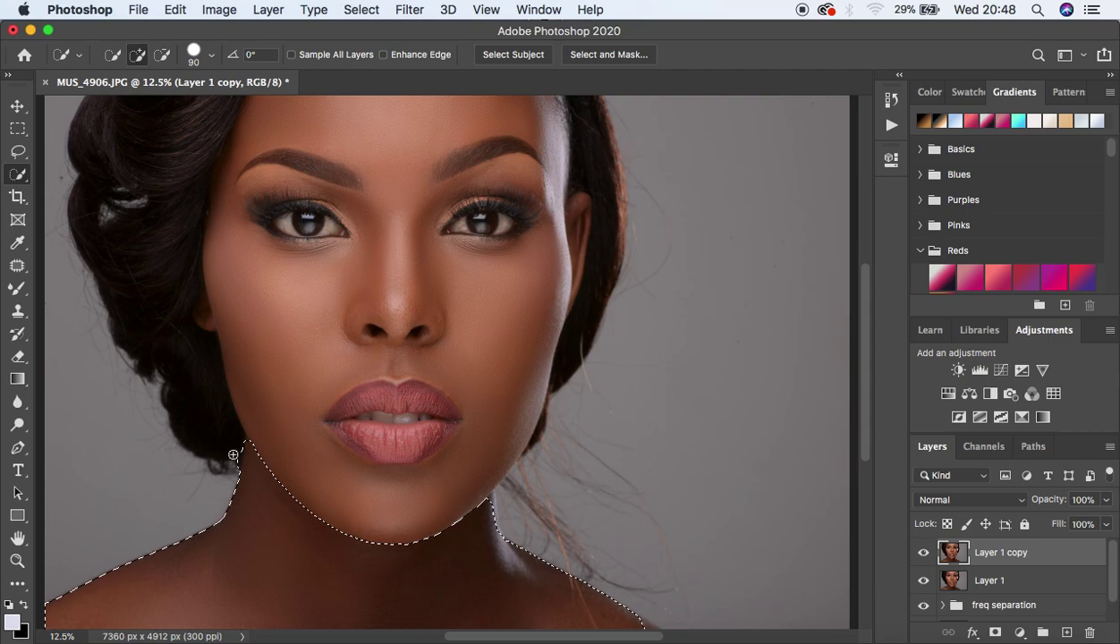
key("alt")
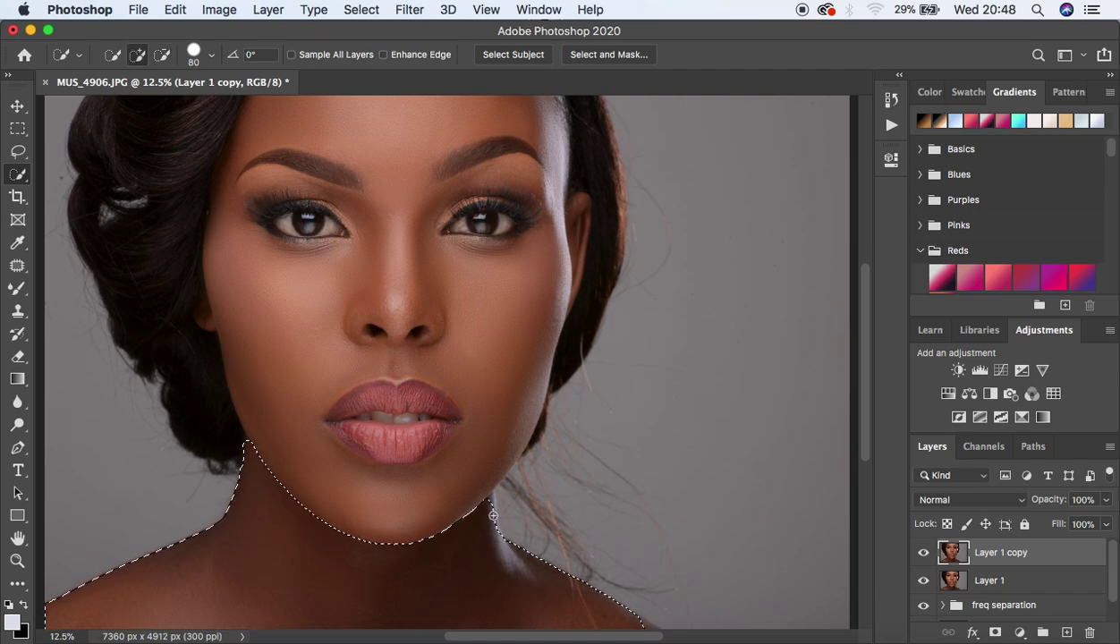
left_click_drag(491, 500, 491, 528)
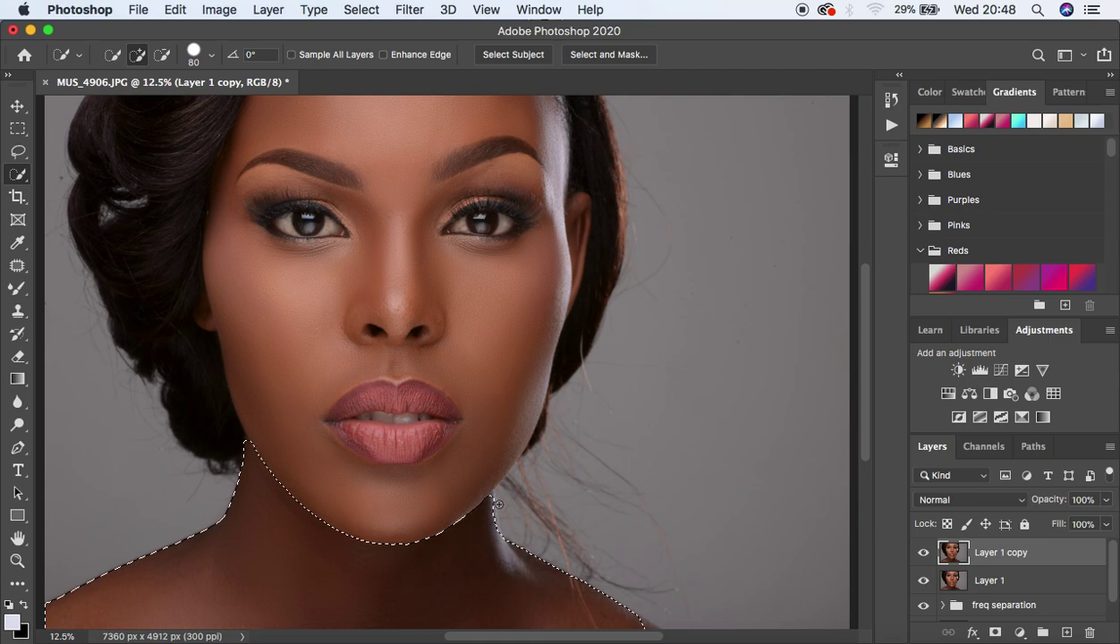
key("super+minus")
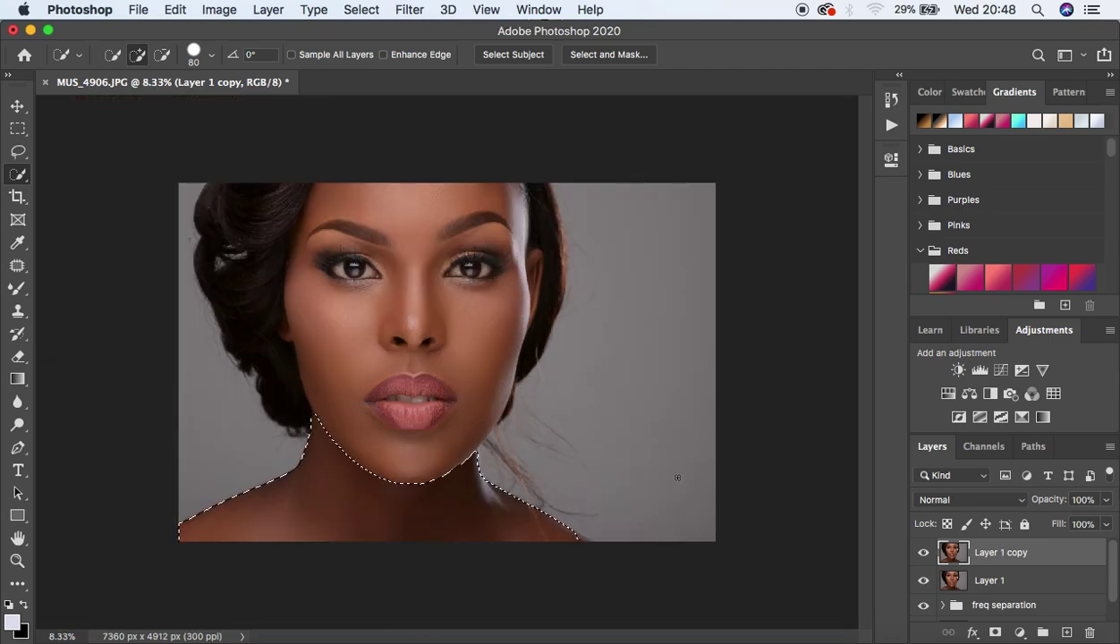
- Add a Curves adjustment layer raising the midtones from input 126 to output 143
left_click(1020, 632)
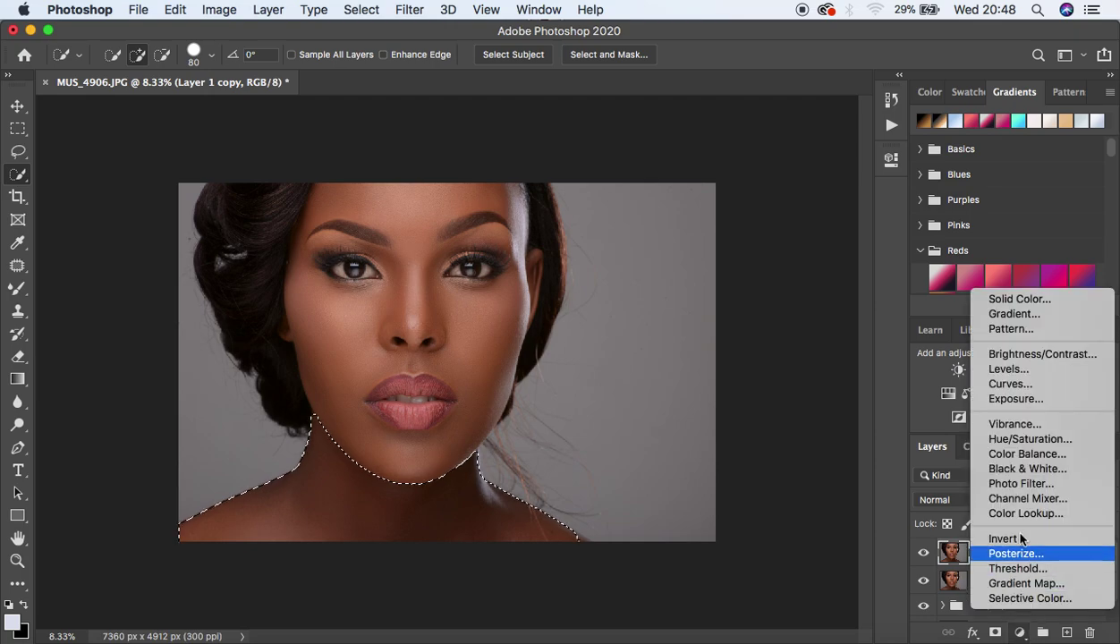
left_click(1029, 390)
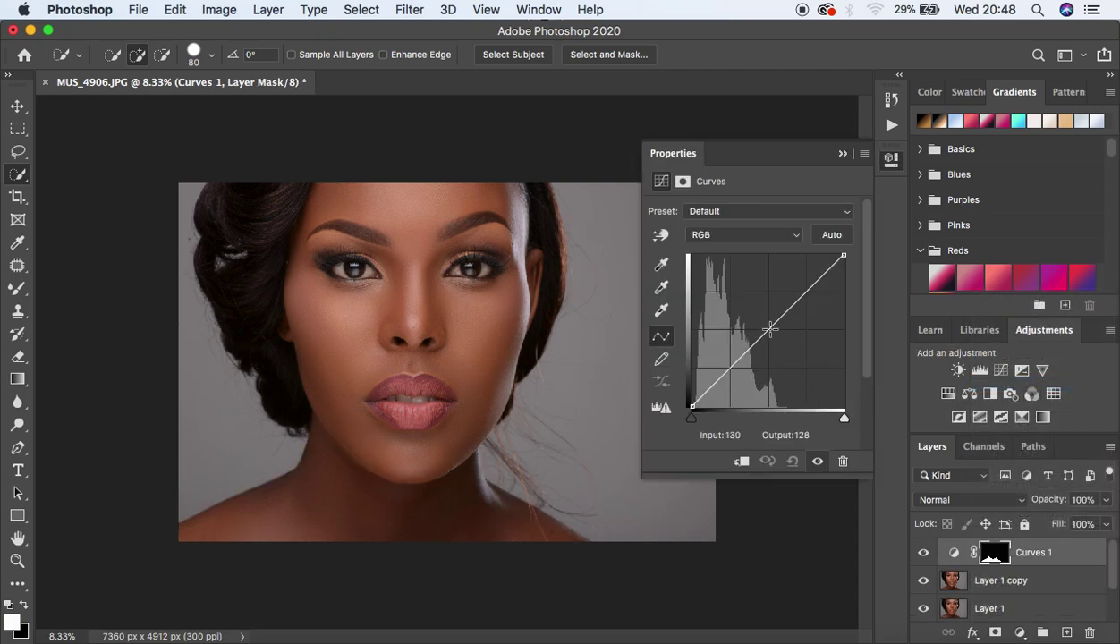
left_click(770, 331)
mouse_move(769, 333)
left_mouse_down()
mouse_move(777, 320)
mouse_move(768, 327)
left_mouse_up()
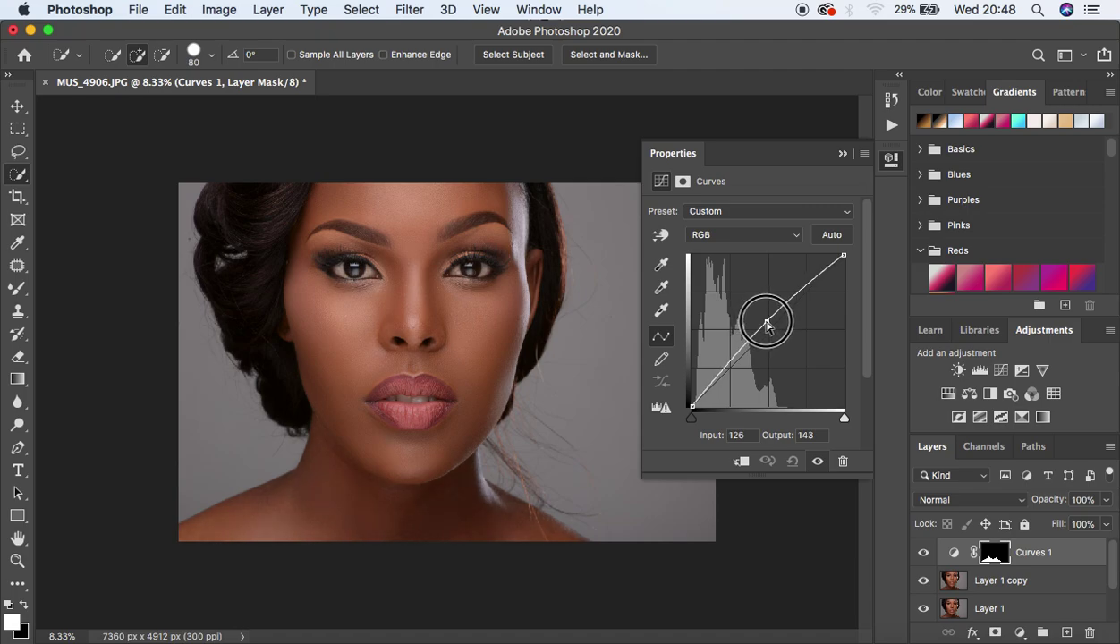
- Toggle Curves 1 on and off to compare the brightened neck and shoulders
left_click(842, 153)
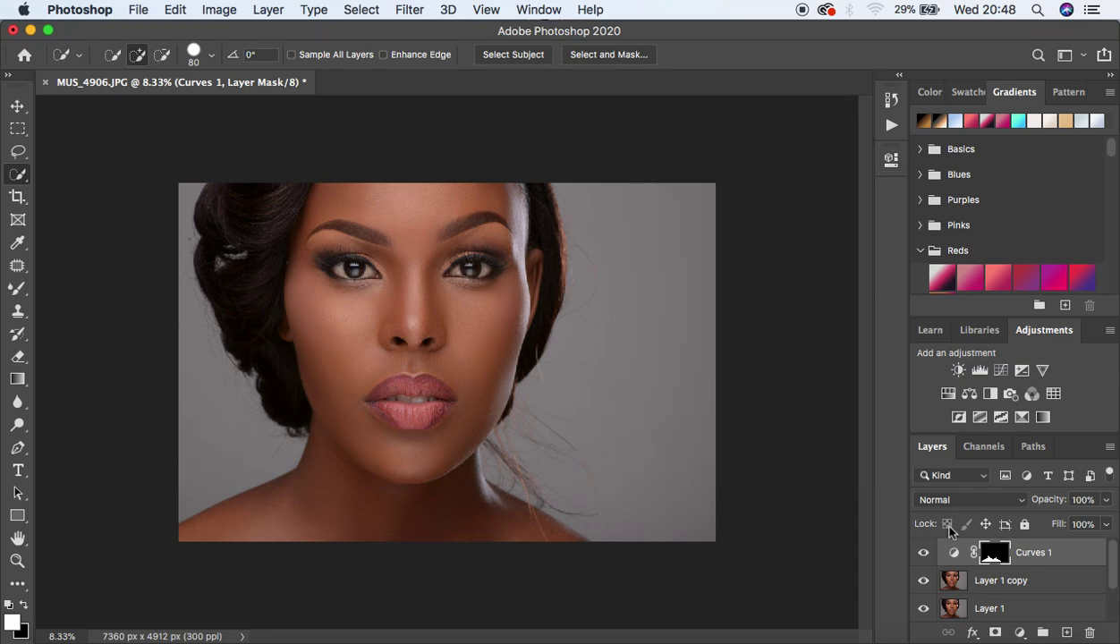
left_click(922, 553)
left_click(923, 553)
left_click(923, 553)
left_click(922, 553)
left_click(1021, 632)
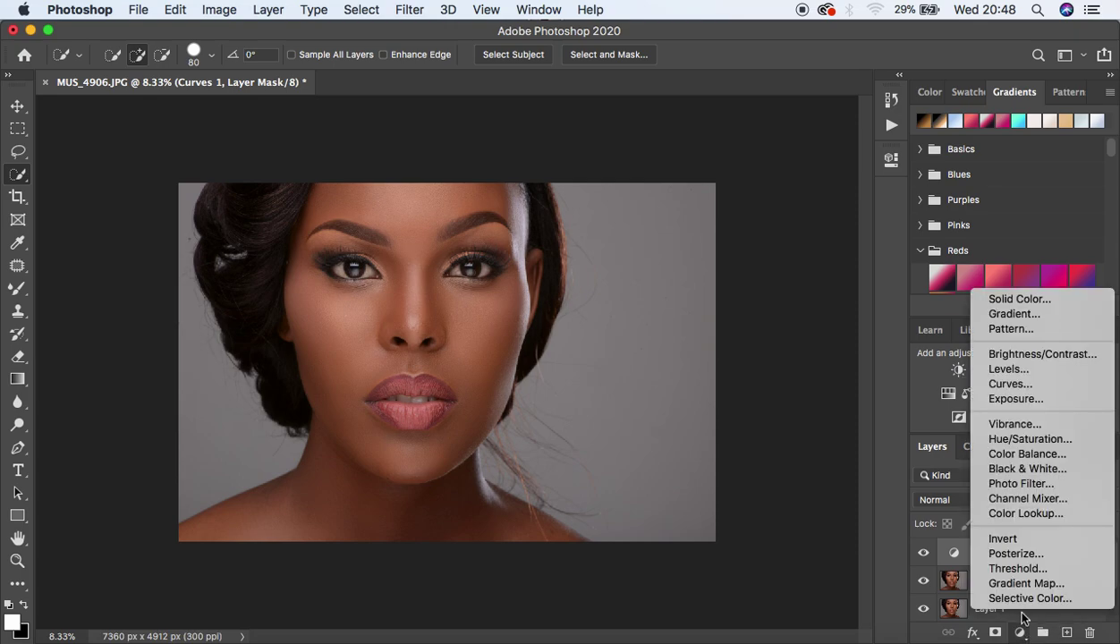
- Add a Selective Color adjustment layer clipped to Curves 1
left_click(1020, 598)
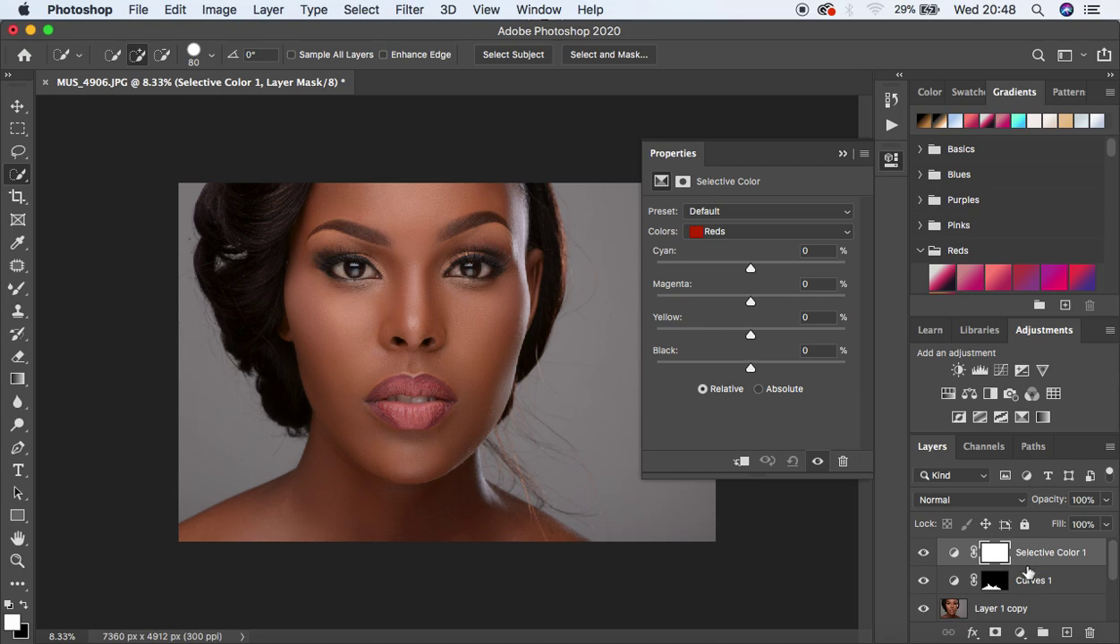
mouse_move(1036, 568)
left_mouse_down()
mouse_move(1033, 546)
mouse_move(1052, 556)
mouse_move(1030, 551)
left_mouse_up()
left_click_drag(1036, 592, 1045, 562)
left_click(1045, 565, "alt")
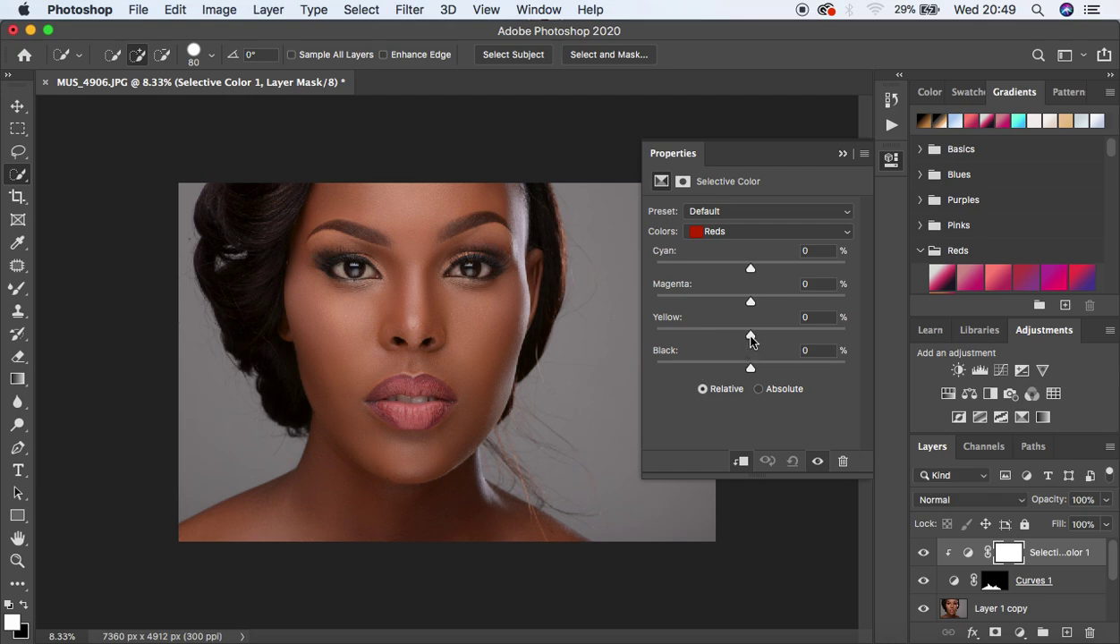
- In the Reds, set yellow to -10, add a little magenta and reduce black
mouse_move(751, 338)
left_mouse_down()
mouse_move(740, 338)
mouse_move(754, 338)
left_mouse_up()
left_click_drag(751, 303, 752, 305)
left_click_drag(750, 367, 743, 374)
left_click(842, 154)
- Compare the portrait with and without the Selective Color tweak at different zoom levels
left_click(923, 553)
left_click(923, 553)
left_click(923, 553)
left_click(923, 555)
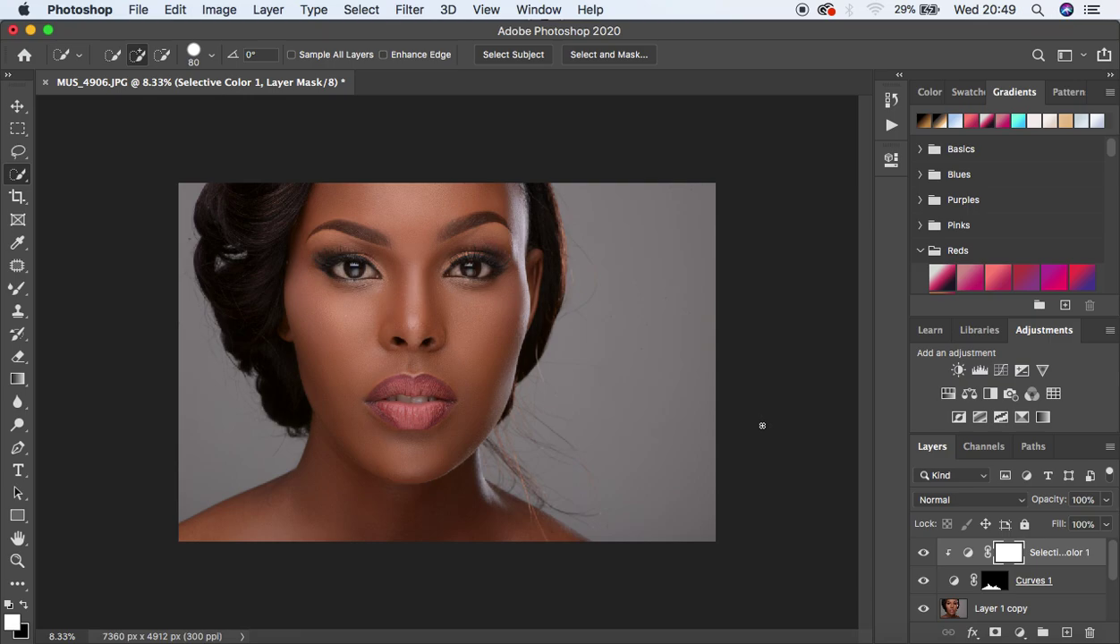
key("super+equal")
key("super+equal")
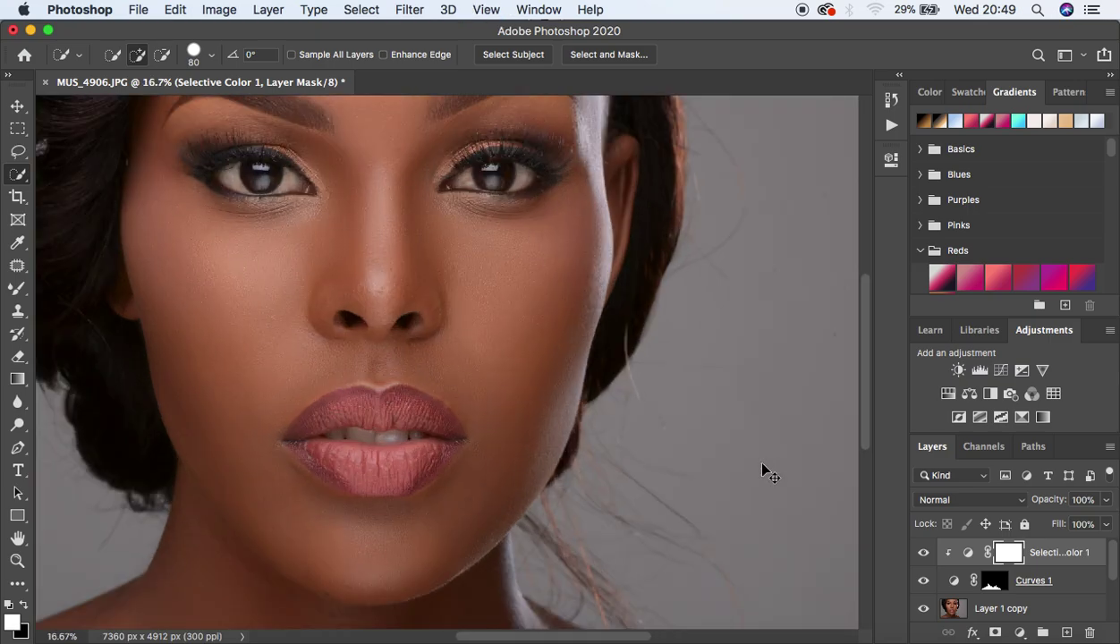
key("super+minus")
key("super+minus")
key("super+minus")
key("super+equal")
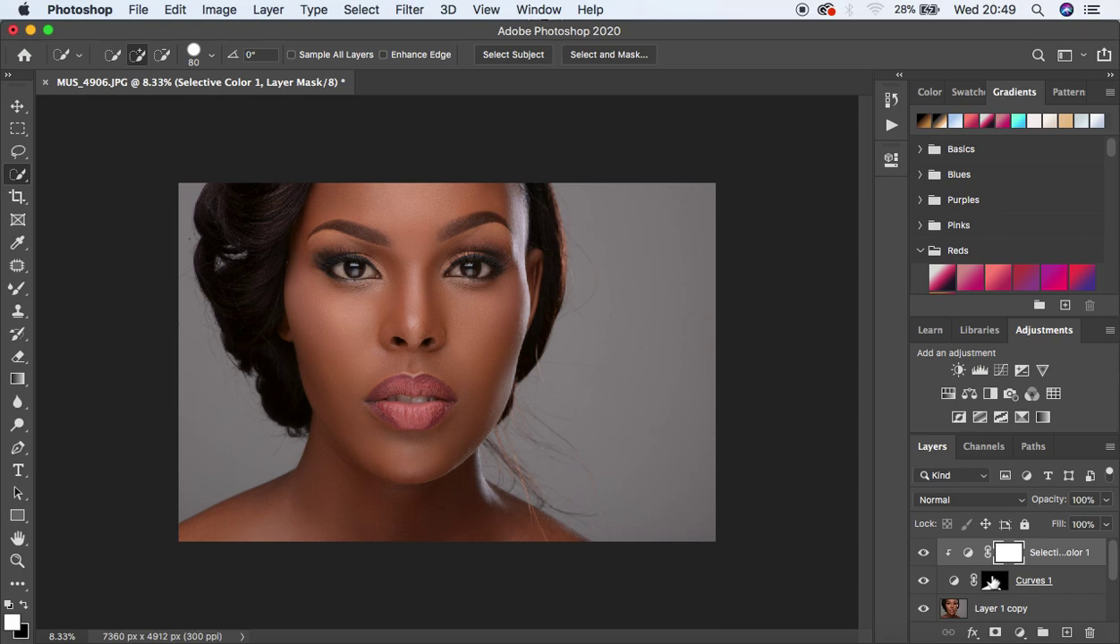
- Add a Curves adjustment layer with the midtones raised to brighten the image
left_click(1020, 633)
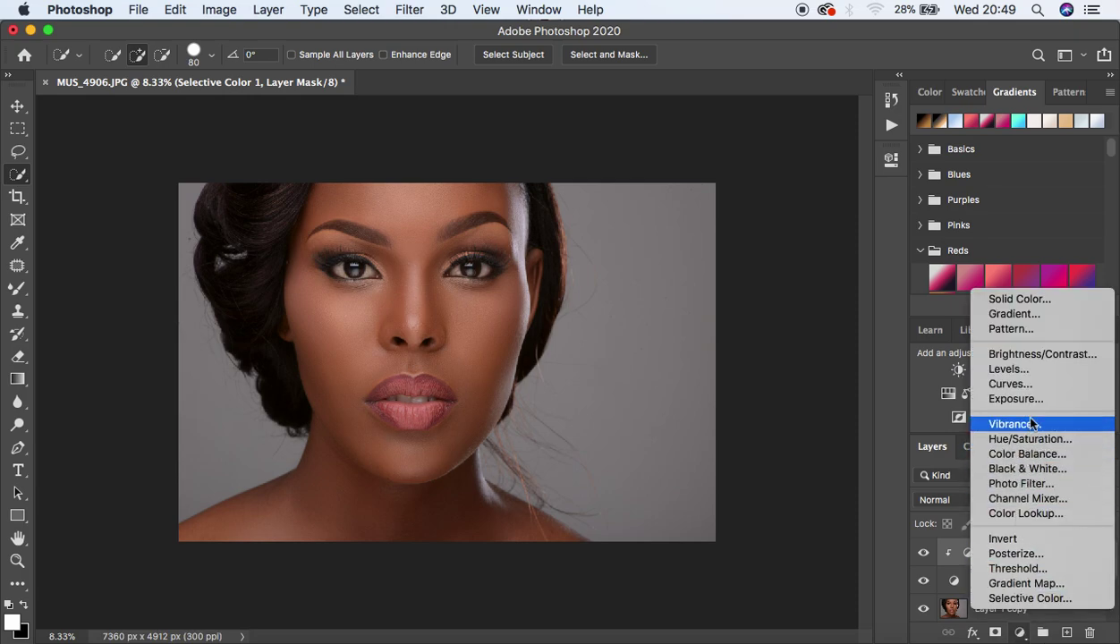
left_click(1029, 386)
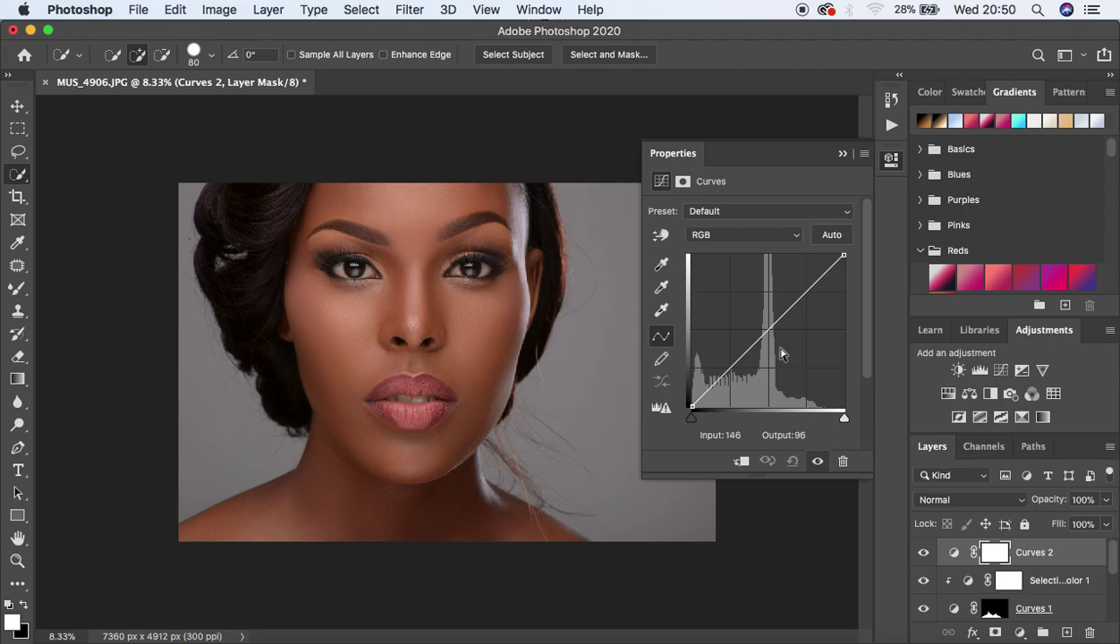
mouse_move(767, 331)
left_mouse_down()
mouse_move(752, 315)
mouse_move(754, 325)
left_mouse_up()
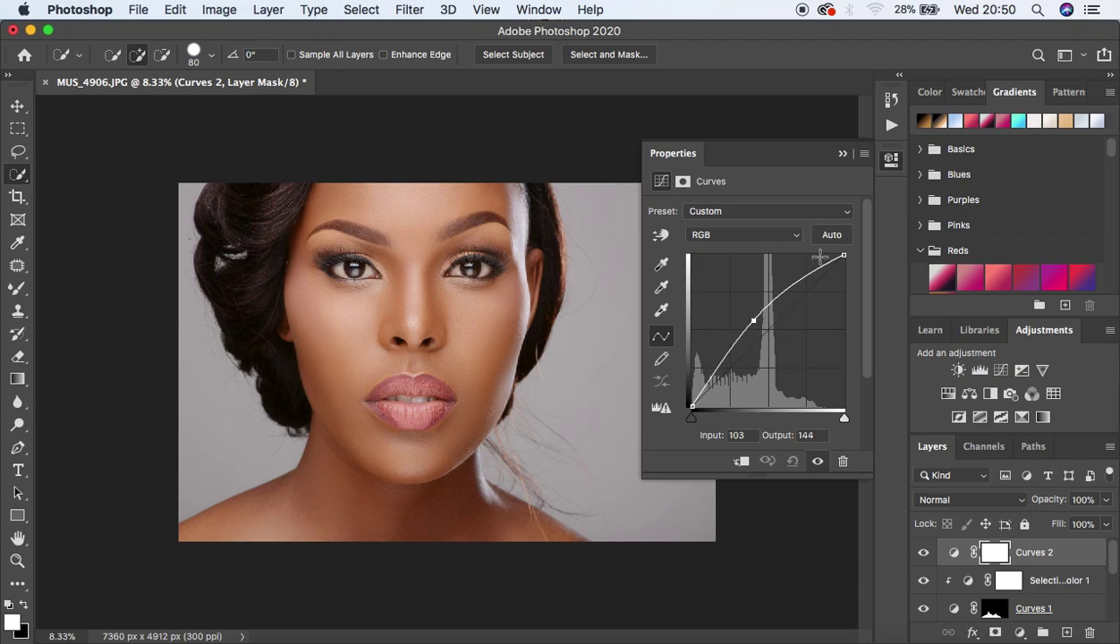
left_click(843, 156)
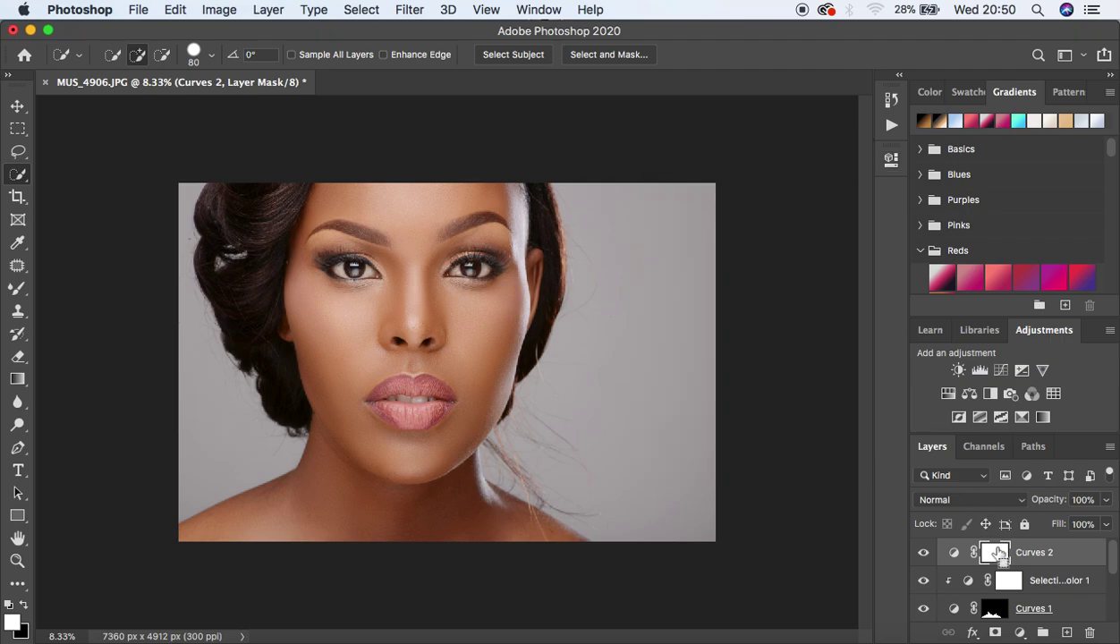
- Invert the Curves mask to black and rename the layer 'dodge'
key("super+i")
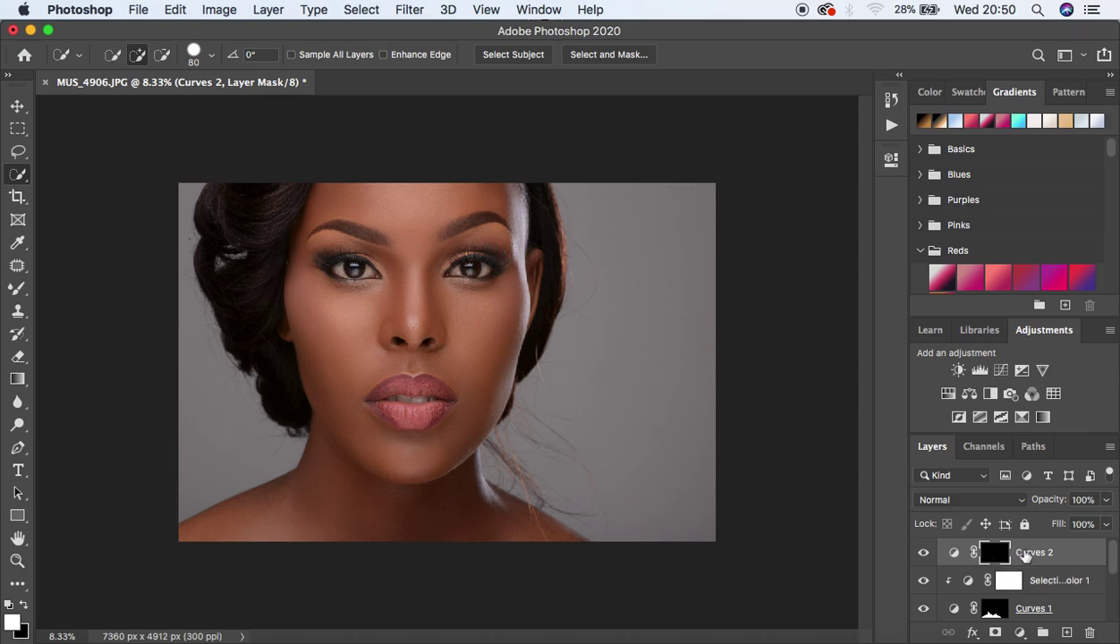
double_click(1034, 552)
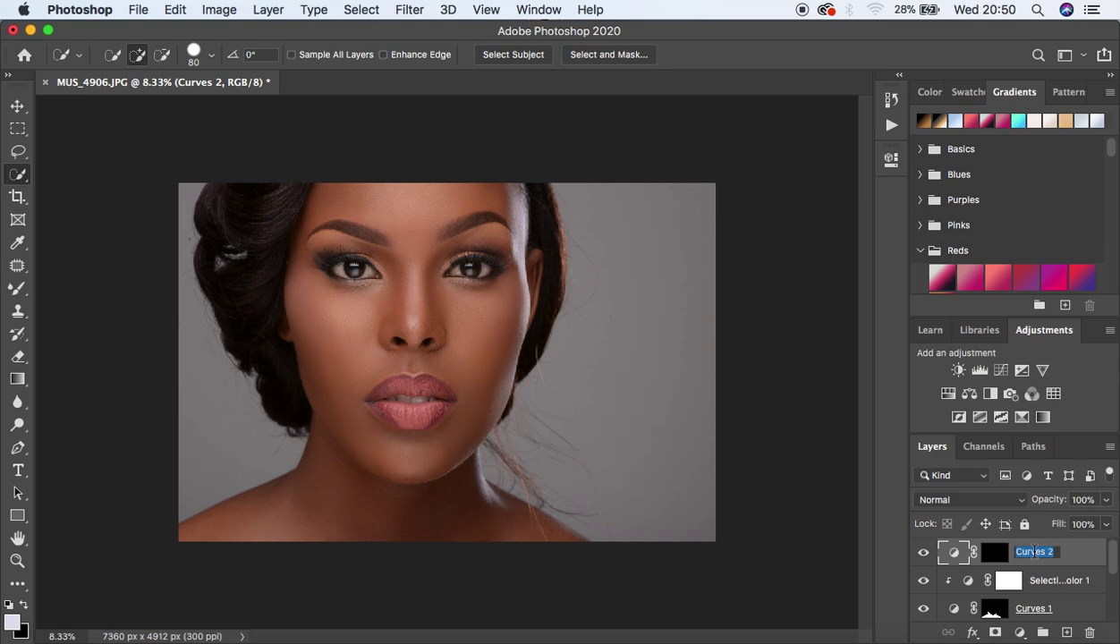
type("dodge")
key("Return")
left_click(1020, 632)
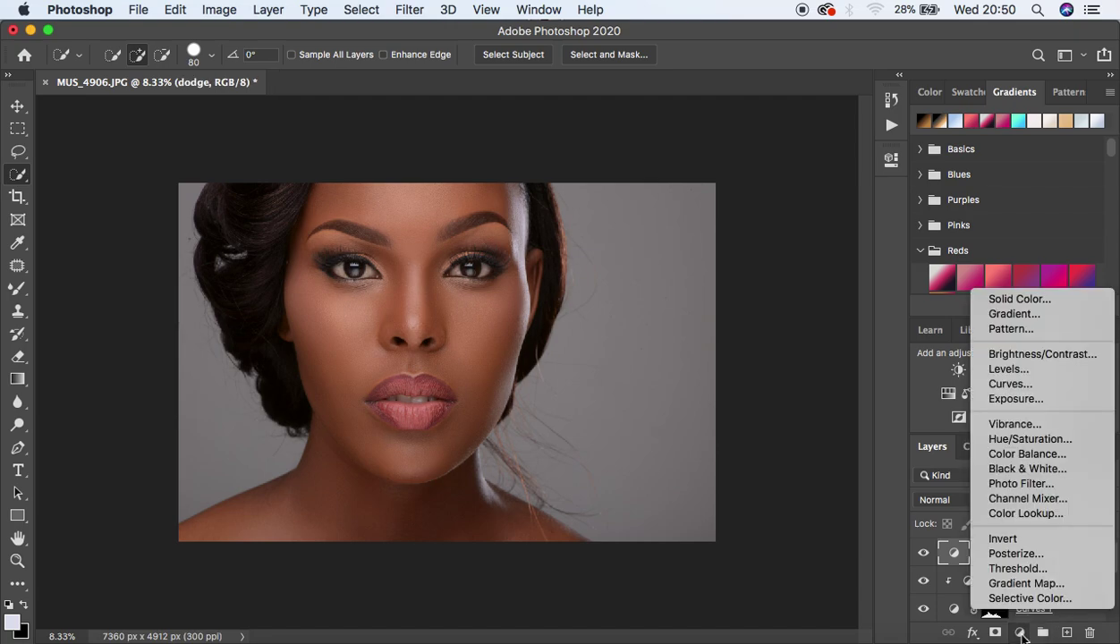
- Add another Curves layer with the midpoint pulled down to input 143, output 107
left_click(1011, 384)
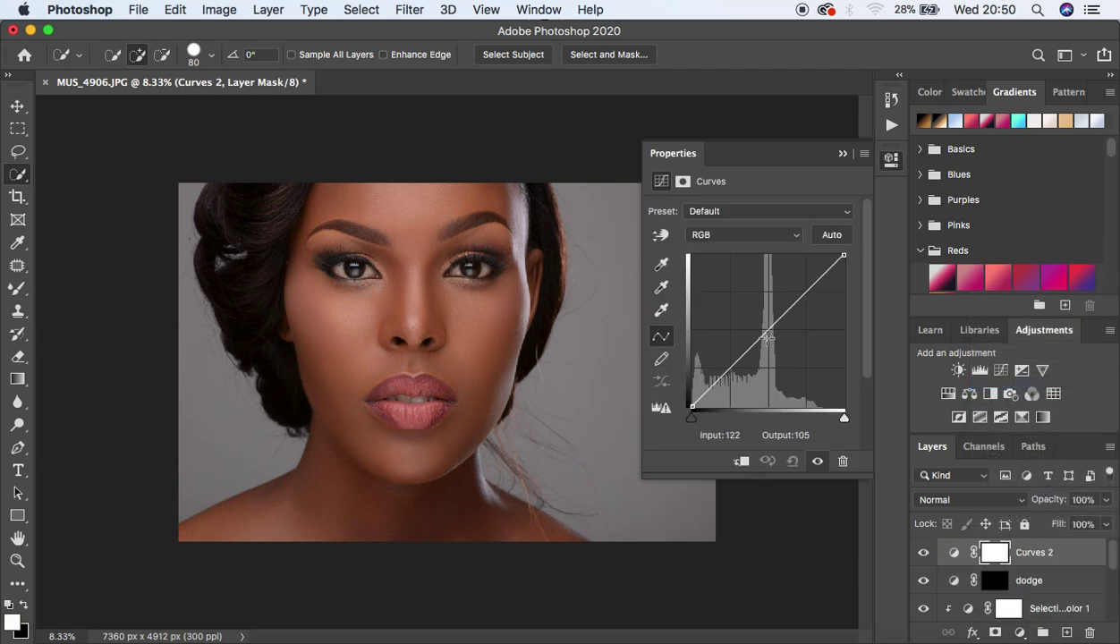
left_click(767, 329)
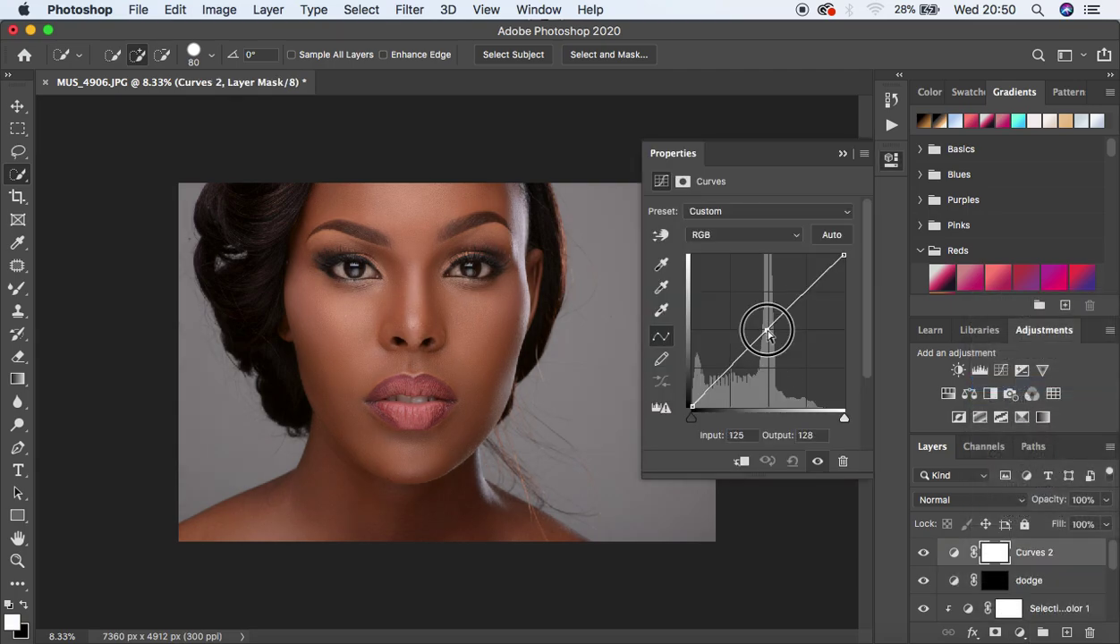
left_click_drag(766, 330, 778, 347)
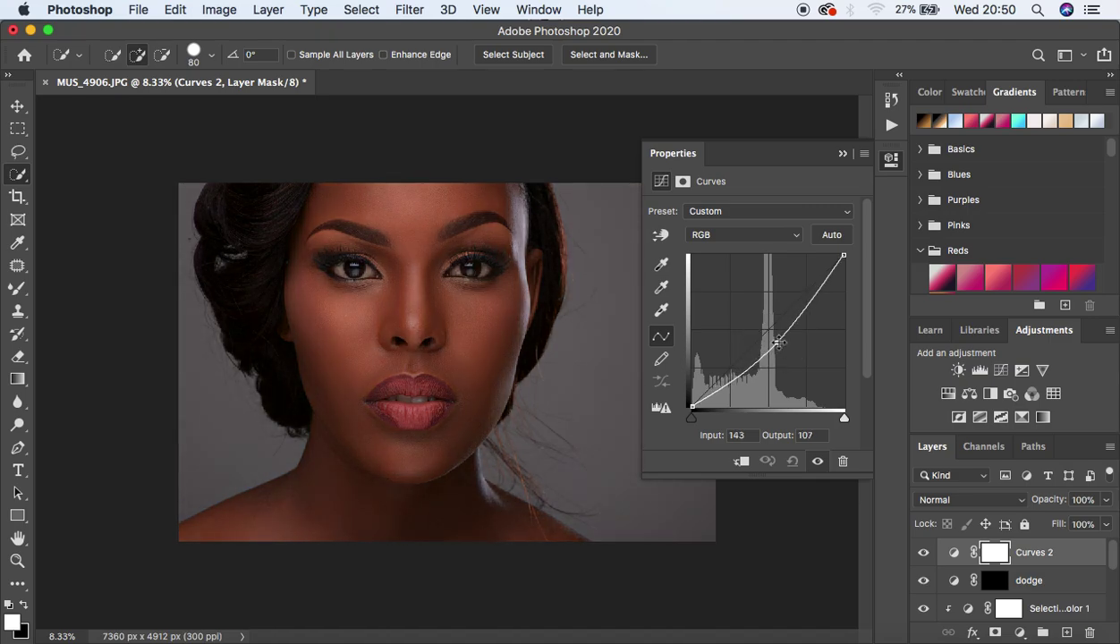
left_click(842, 153)
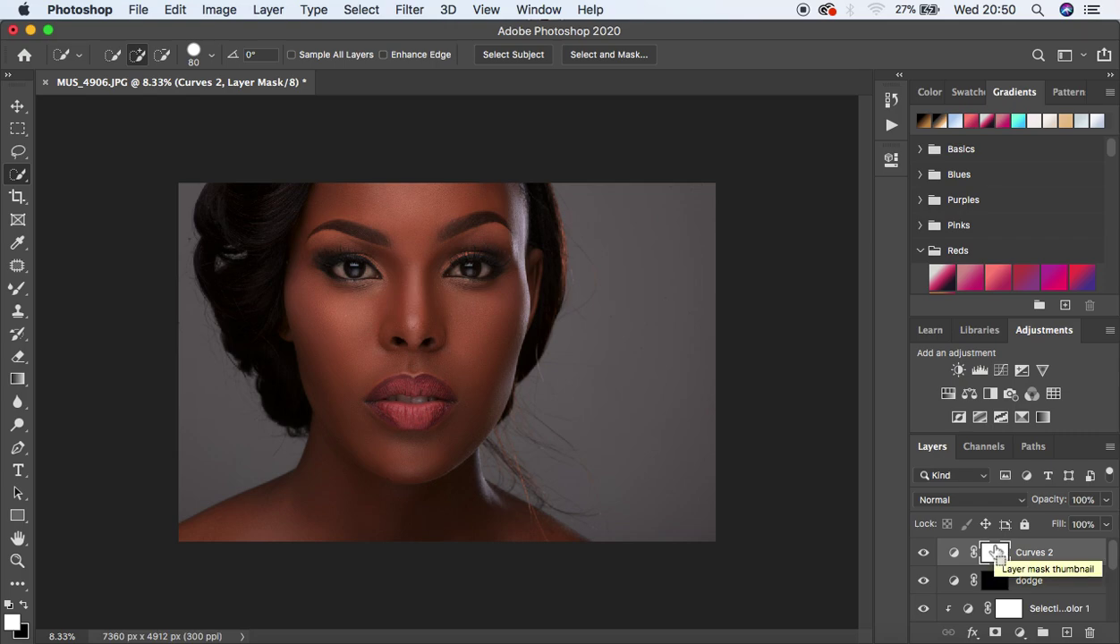
- Invert its mask to black, rename the layer 'burn', and select dodge alongside it
key("super+i")
left_click(1031, 554)
double_click(1031, 554)
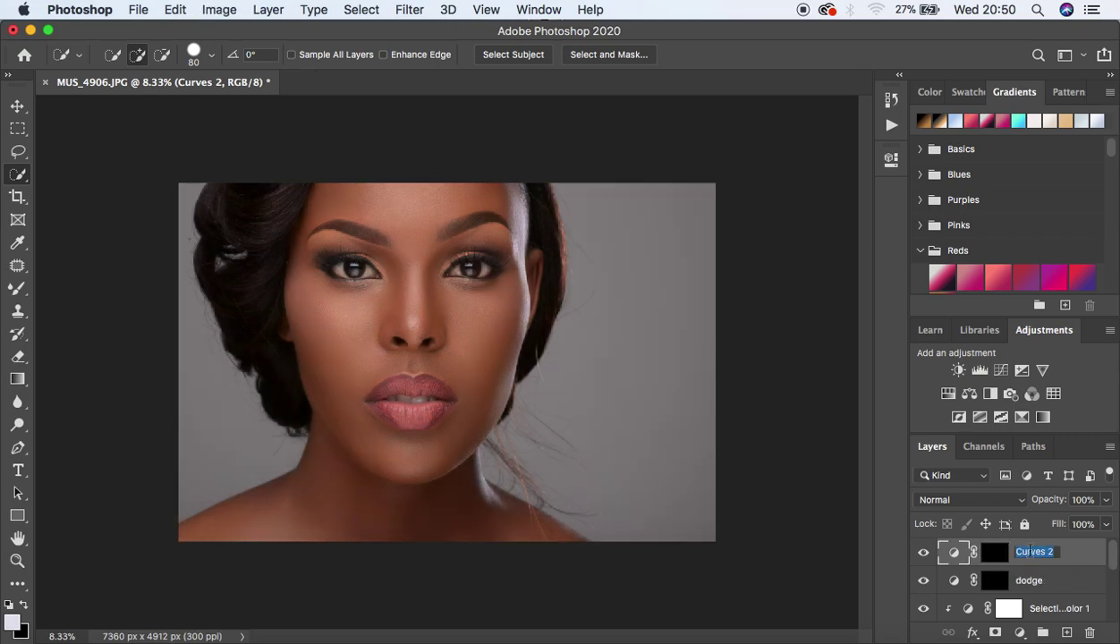
type("burn")
key("Return")
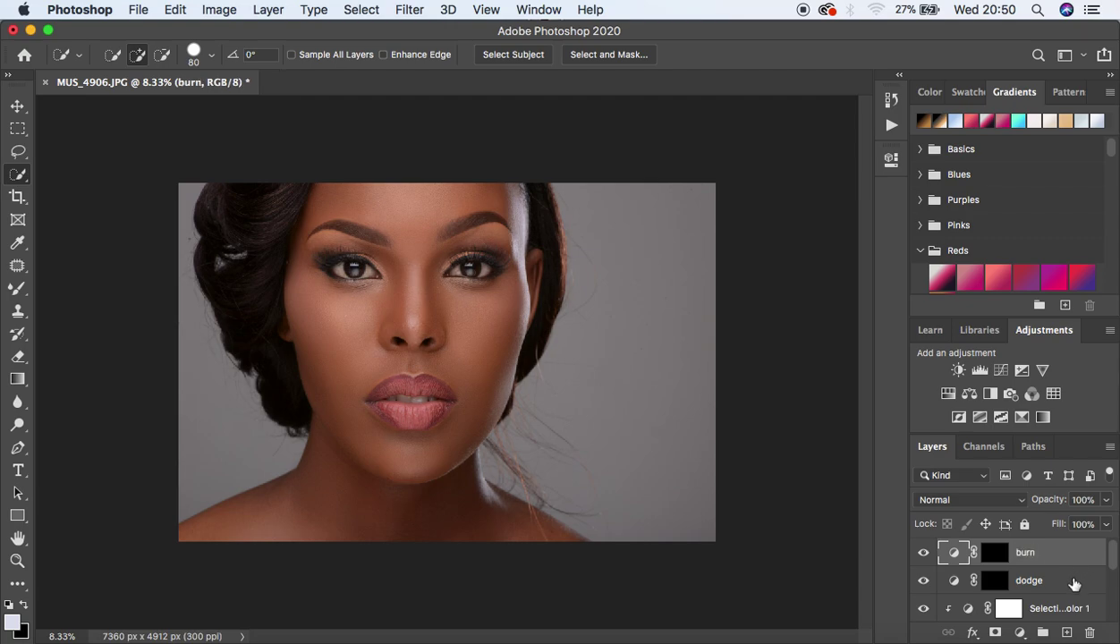
left_click(1074, 583, "shift")
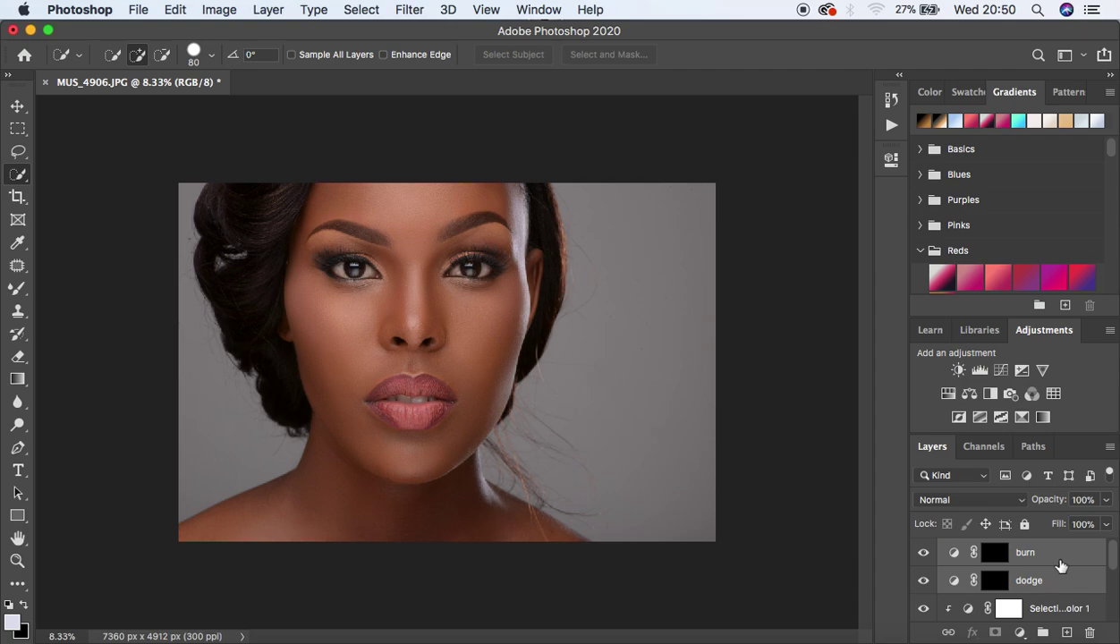
- Group burn and dodge with Cmd+G and name the group 'DODGE AND BURN'
key("super+g")
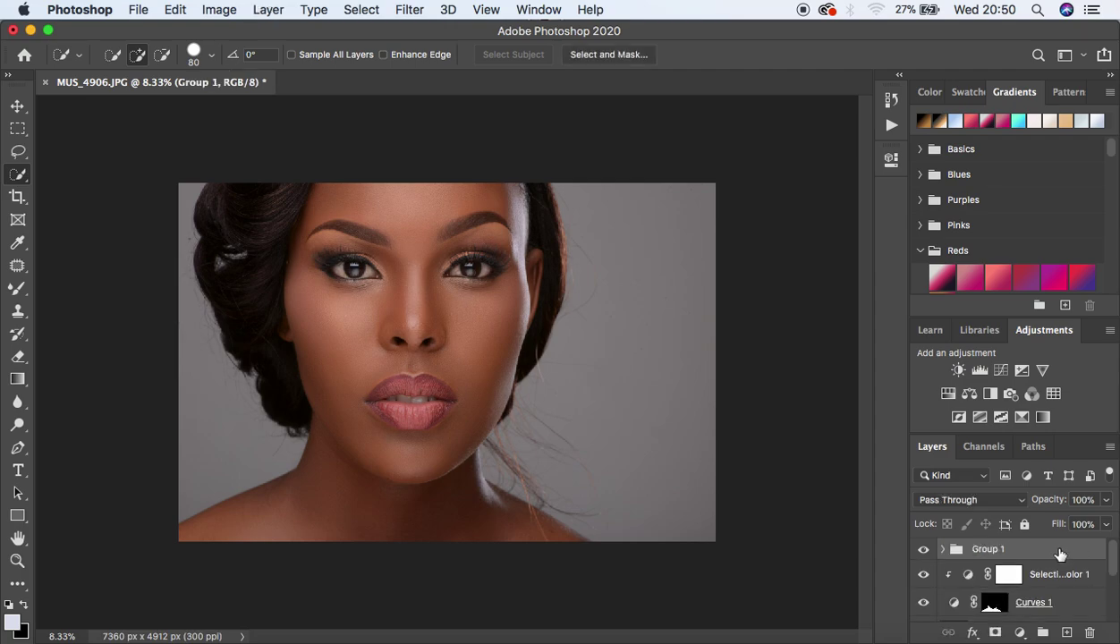
double_click(983, 550)
type("DO")
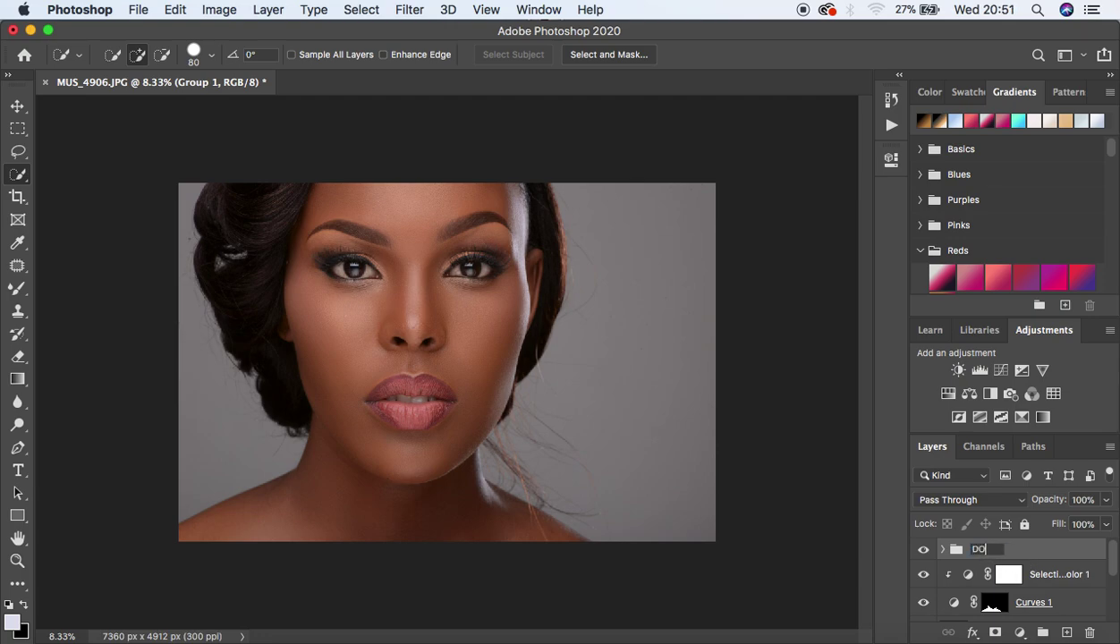
type("DGE AND BURN")
key("Return")
- Expand the DODGE AND BURN group and target the dodge layer's mask
left_click(943, 550)
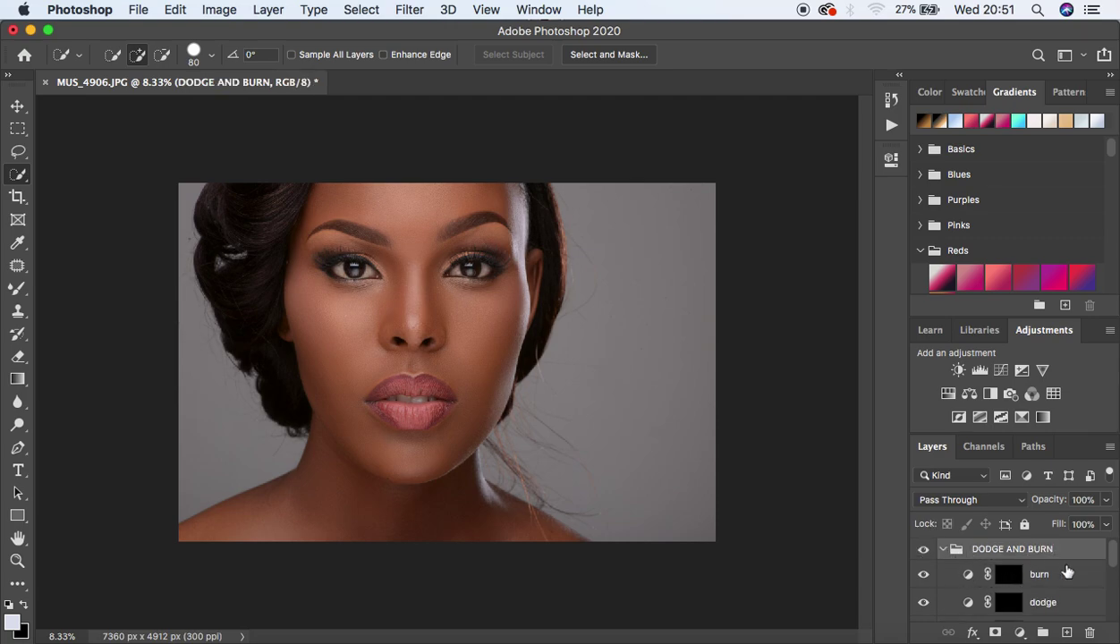
scroll(1068, 573, "down", 3)
scroll(1068, 572, "up", 1)
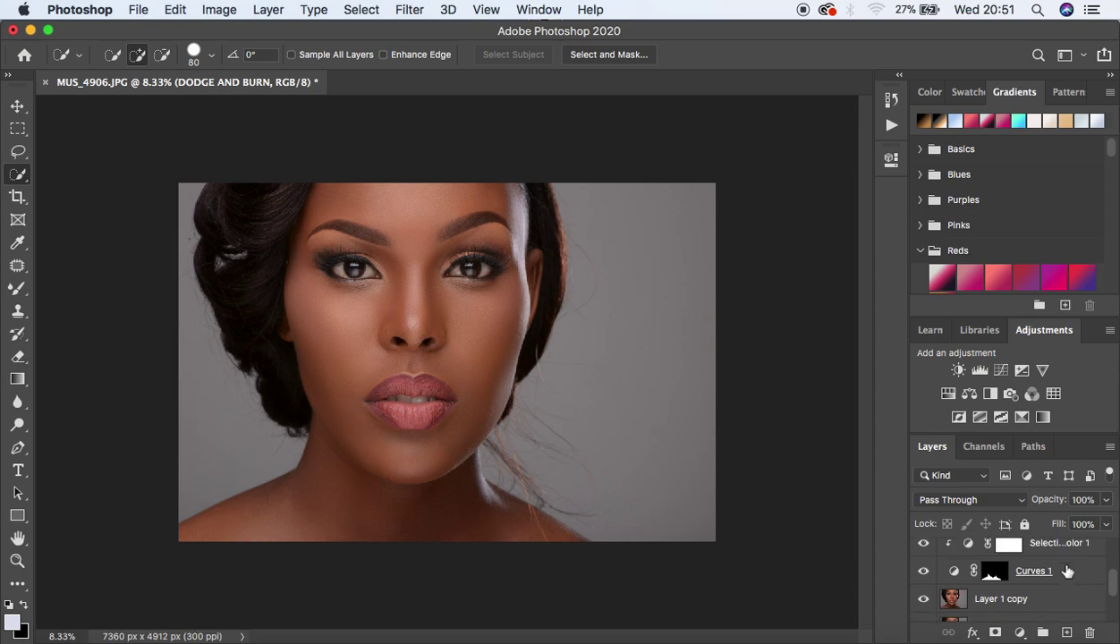
left_click_drag(1110, 581, 1113, 555)
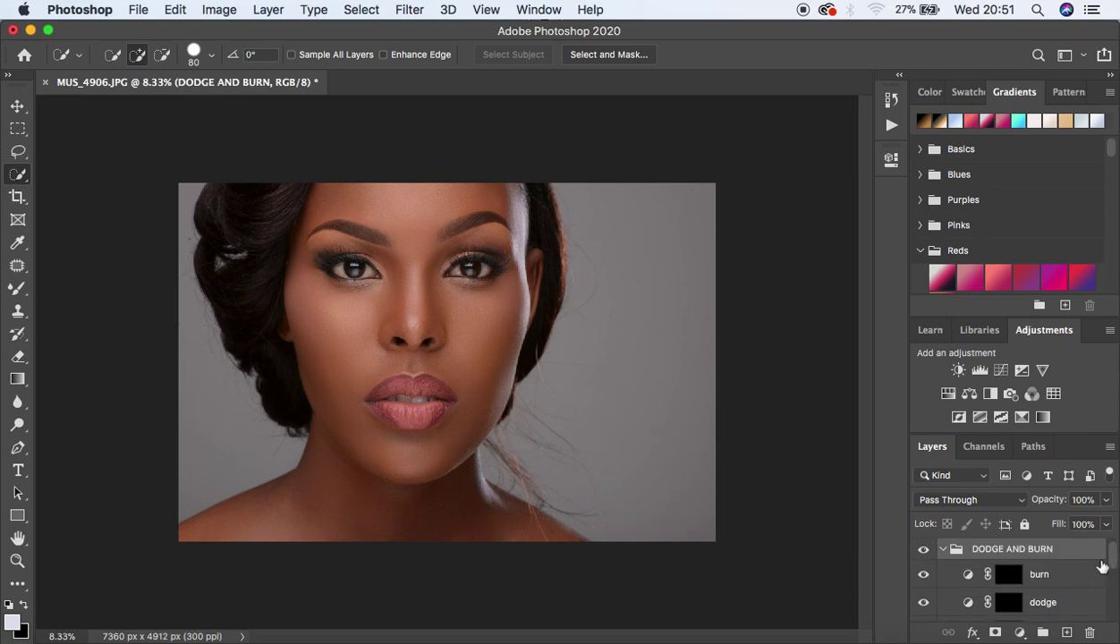
left_click(1009, 604)
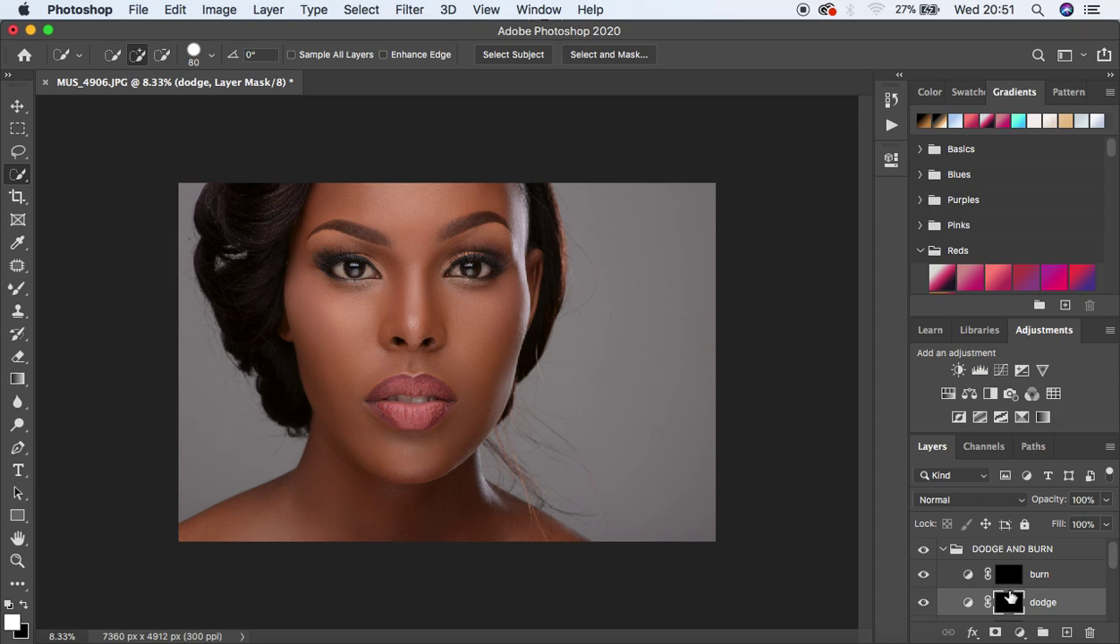
- Choose the Brush Tool at 8% opacity and adjust its size with the bracket keys
left_click(21, 298)
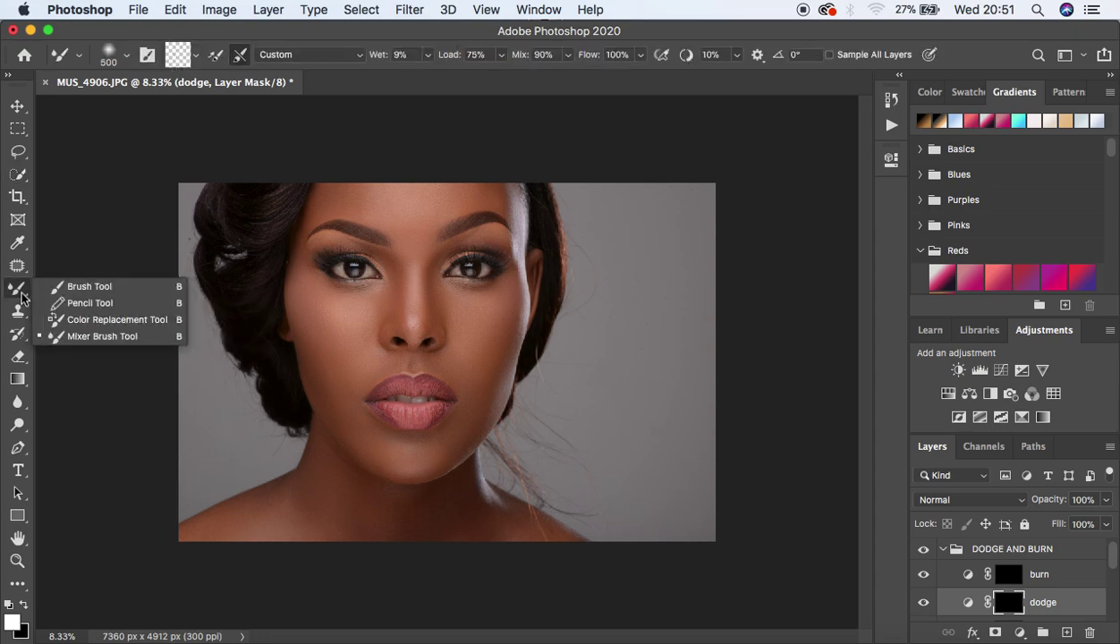
left_click(80, 286)
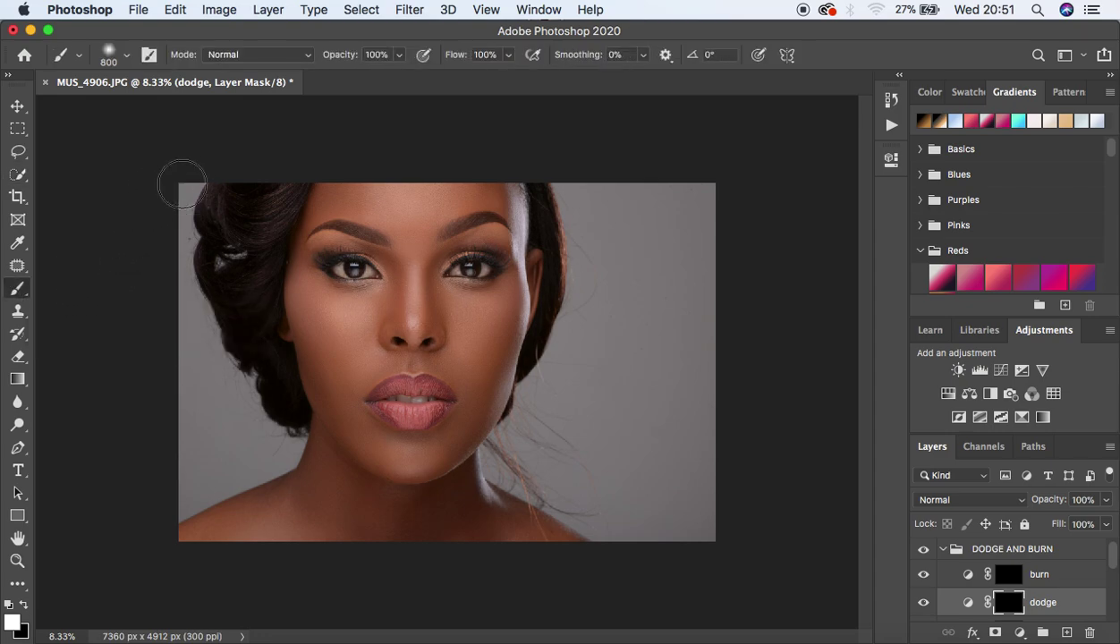
left_click(399, 55)
left_click(325, 77)
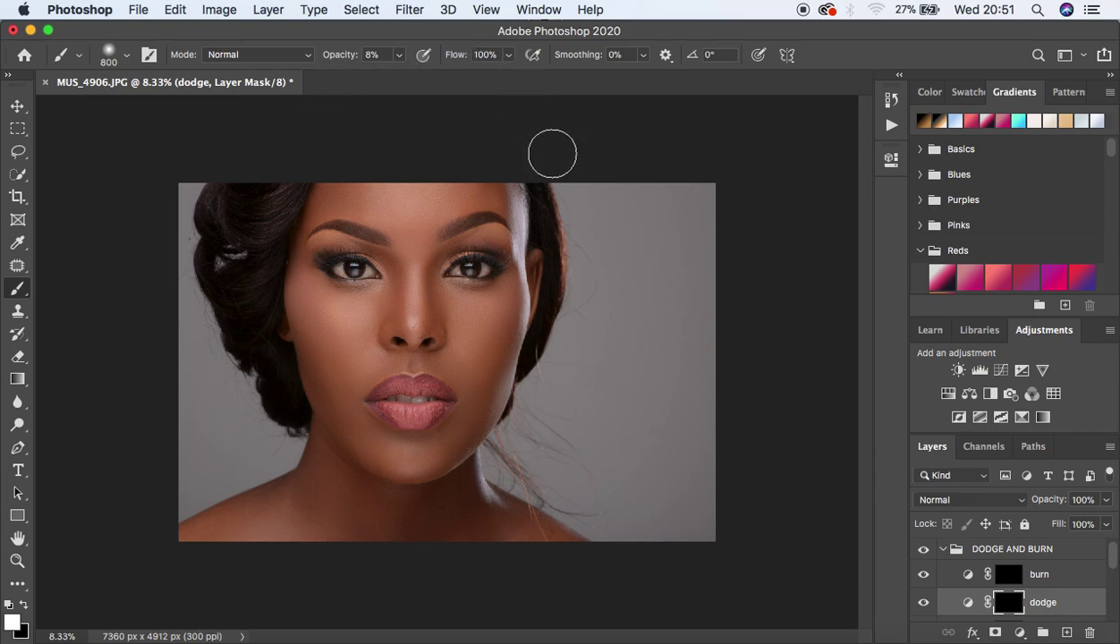
key("bracketleft")
key("bracketleft")
key("bracketleft")
key("bracketleft")
key("bracketleft")
key("bracketright")
key("bracketright")
key("bracketright")
key("bracketright")
key("bracketright")
- Make white the painting colour and fine-tune the brush size
left_click(22, 602)
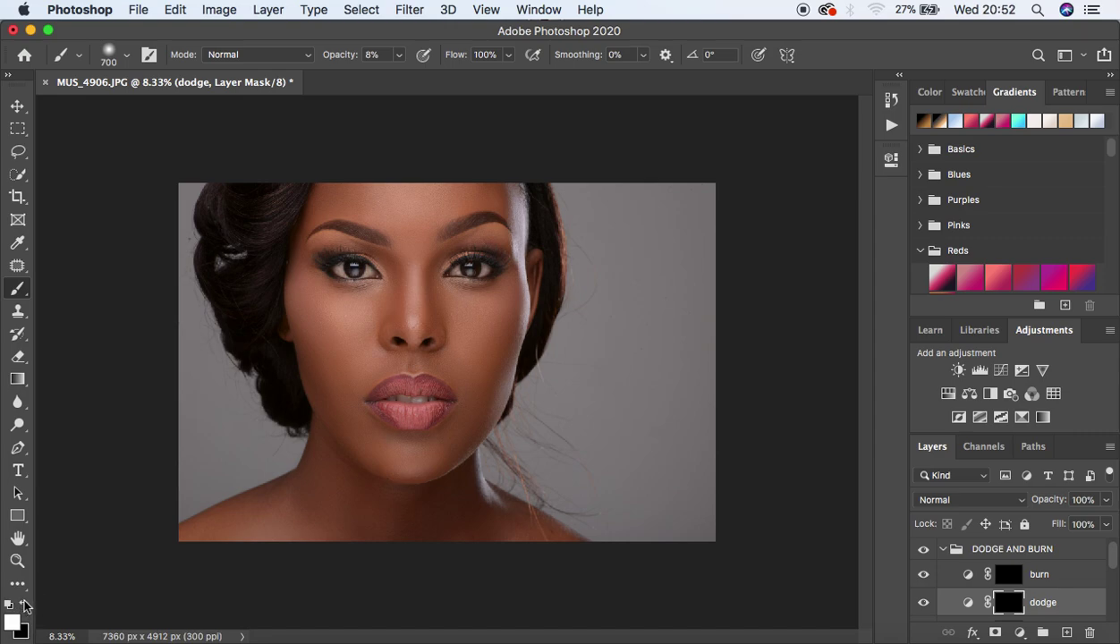
left_click(25, 607)
left_click(25, 606)
key("bracketleft")
key("bracketleft")
key("bracketleft")
key("bracketleft")
key("bracketright")
key("bracketright")
key("bracketleft")
key("bracketright")
key("bracketright")
- Paint white on the dodge mask over both cheeks and the forehead
mouse_move(312, 305)
left_mouse_down()
mouse_move(352, 325)
mouse_move(321, 308)
left_mouse_up()
mouse_move(475, 325)
left_mouse_down()
mouse_move(495, 306)
mouse_move(464, 338)
left_mouse_up()
left_click_drag(374, 194, 423, 195)
mouse_move(333, 306)
left_mouse_down()
mouse_move(350, 342)
mouse_move(333, 309)
left_mouse_up()
mouse_move(468, 321)
left_mouse_down()
mouse_move(501, 303)
mouse_move(475, 324)
left_mouse_up()
mouse_move(333, 322)
left_mouse_down()
mouse_move(346, 332)
mouse_move(317, 293)
mouse_move(339, 324)
left_mouse_up()
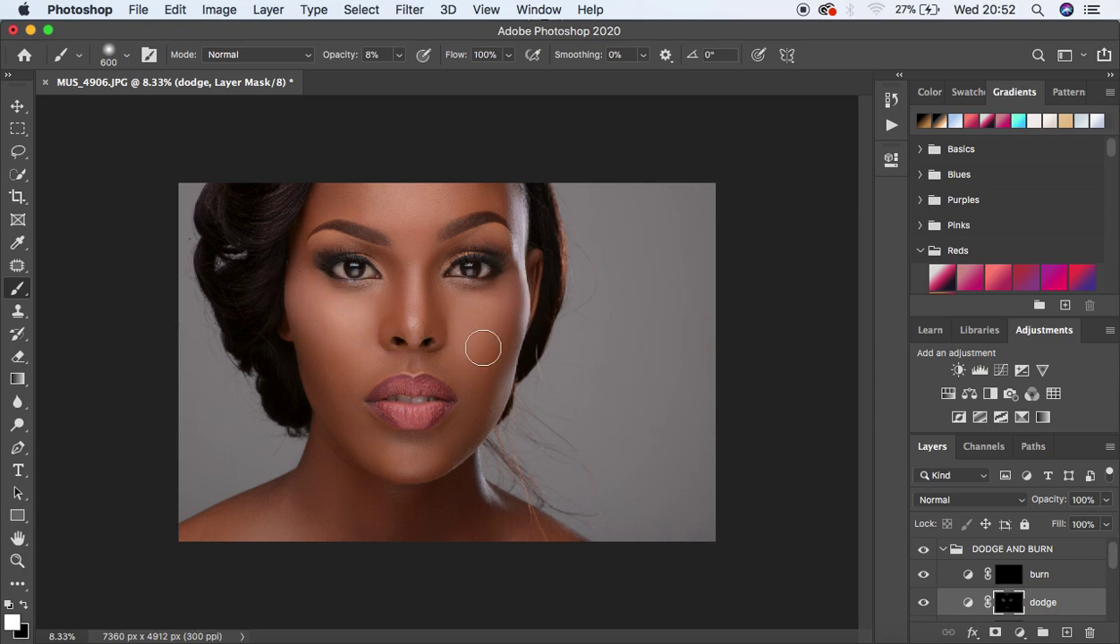
- Compare the dodge layer on and off, then lighten the nose bridge with a smaller brush
left_click(923, 605)
left_click(922, 605)
left_click(922, 605)
left_click(923, 605)
key("bracketleft")
key("bracketleft")
key("bracketleft")
key("bracketleft")
key("bracketleft")
key("bracketleft")
key("bracketleft")
key("bracketleft")
key("bracketleft")
mouse_move(422, 304)
left_mouse_down()
mouse_move(412, 275)
mouse_move(412, 316)
mouse_move(411, 266)
mouse_move(410, 321)
mouse_move(410, 265)
mouse_move(410, 330)
left_mouse_up()
left_click(1007, 573)
- Paint on the burn mask to darken both cheeks and the area beside the nose
key("bracketright")
key("bracketright")
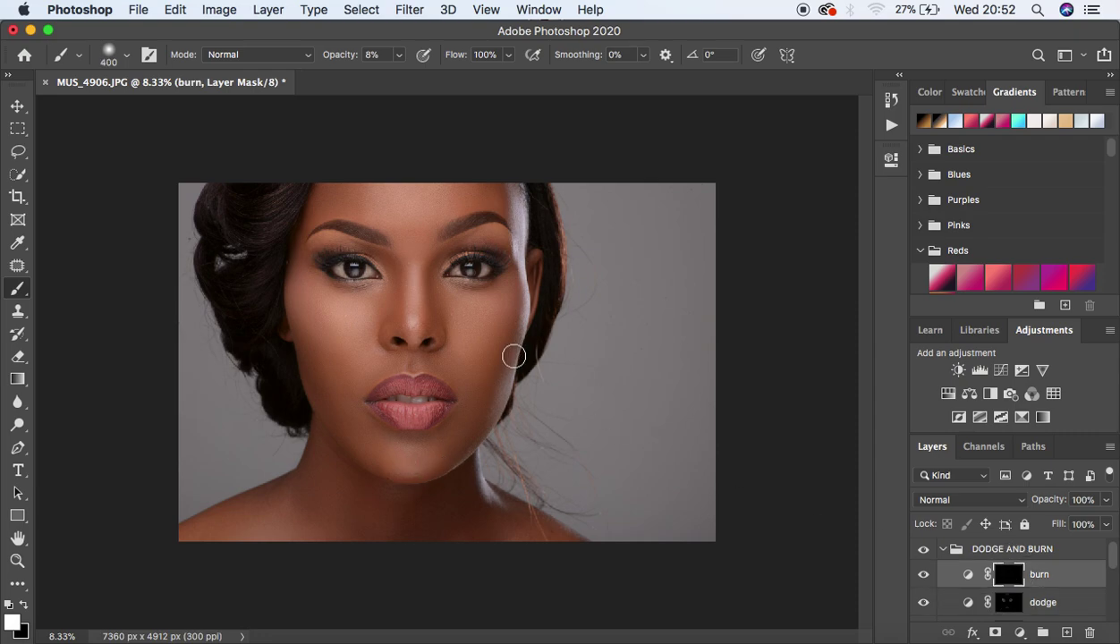
mouse_move(514, 357)
left_mouse_down()
mouse_move(510, 299)
mouse_move(477, 386)
mouse_move(507, 345)
mouse_move(475, 433)
left_mouse_up()
mouse_move(317, 370)
left_mouse_down()
mouse_move(300, 320)
mouse_move(332, 387)
mouse_move(289, 309)
mouse_move(320, 390)
left_mouse_up()
key("bracketleft")
key("bracketleft")
mouse_move(393, 258)
left_mouse_down()
mouse_move(395, 330)
mouse_move(389, 261)
mouse_move(394, 328)
mouse_move(397, 271)
mouse_move(434, 266)
mouse_move(433, 323)
mouse_move(431, 248)
left_mouse_up()
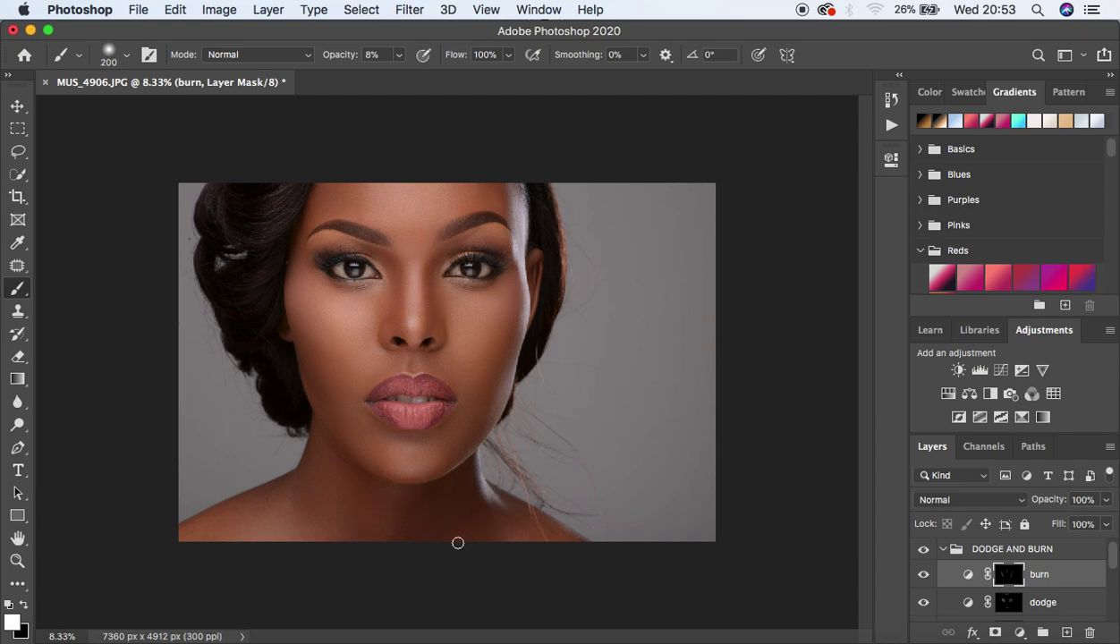
- Compare the DODGE AND BURN group on and off, then deepen the left cheek shading in black
left_click(924, 549)
left_click(924, 549)
left_click(924, 549)
left_click(925, 550)
left_click(22, 606)
key("bracketright")
key("bracketright")
key("bracketright")
key("bracketright")
mouse_move(307, 319)
left_mouse_down()
mouse_move(336, 351)
mouse_move(360, 353)
mouse_move(307, 306)
mouse_move(325, 351)
mouse_move(295, 270)
left_mouse_up()
- Toggle the DODGE AND BURN group to compare, then collapse and select the group
left_click(924, 551)
left_click(923, 551)
key("super+minus")
key("super+minus")
key("super+plus")
key("super+plus")
left_click(943, 549)
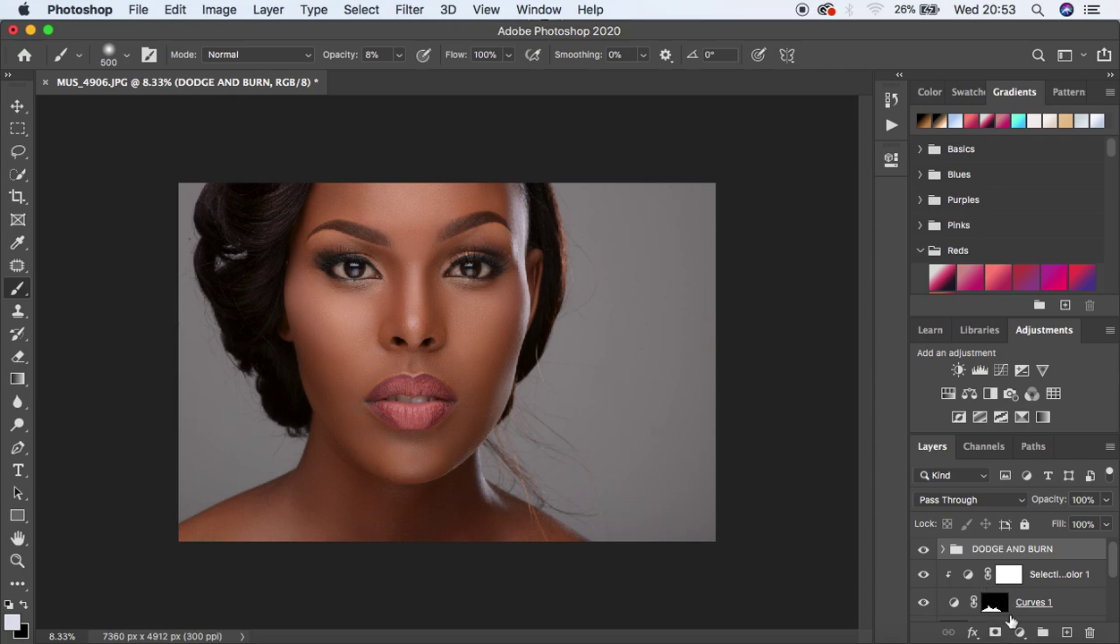
- Add a Selective Color adjustment layer set to the Blacks colour range
left_click(1019, 631)
left_click(1016, 599)
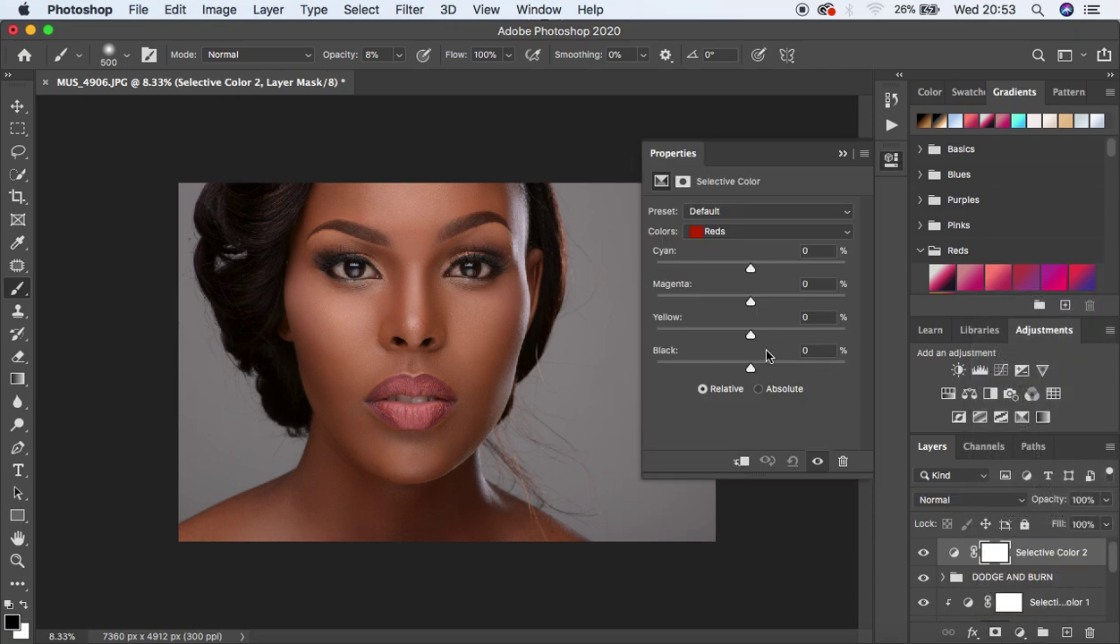
left_click(747, 231)
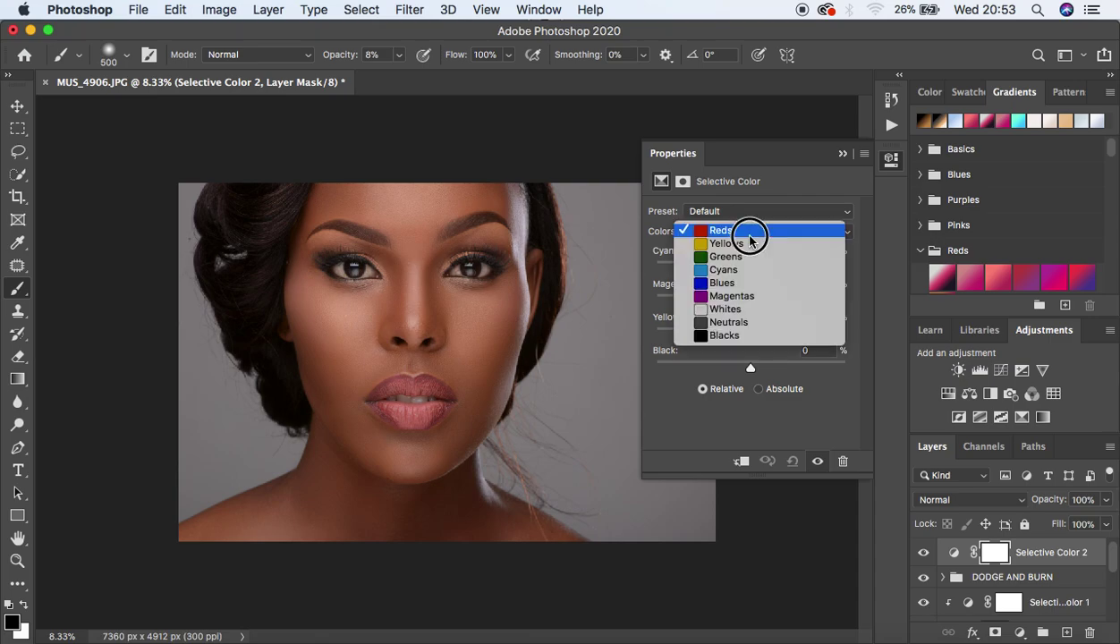
left_click(732, 335)
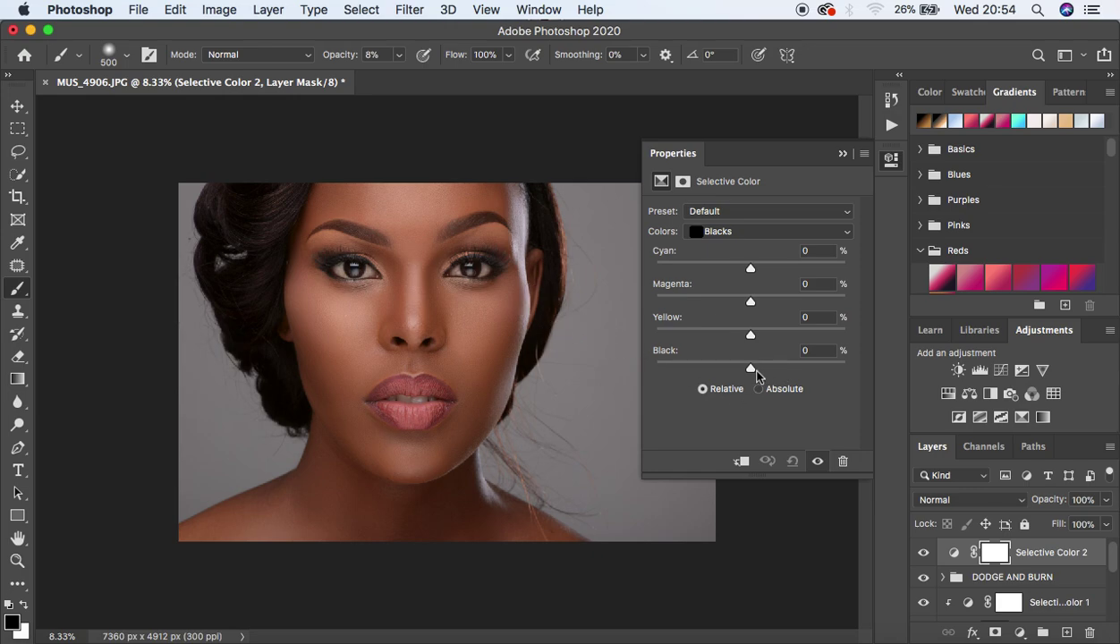
- Set Blacks to Black +5 and Yellow -6, comparing with the adjustment hidden
left_click_drag(751, 369, 754, 370)
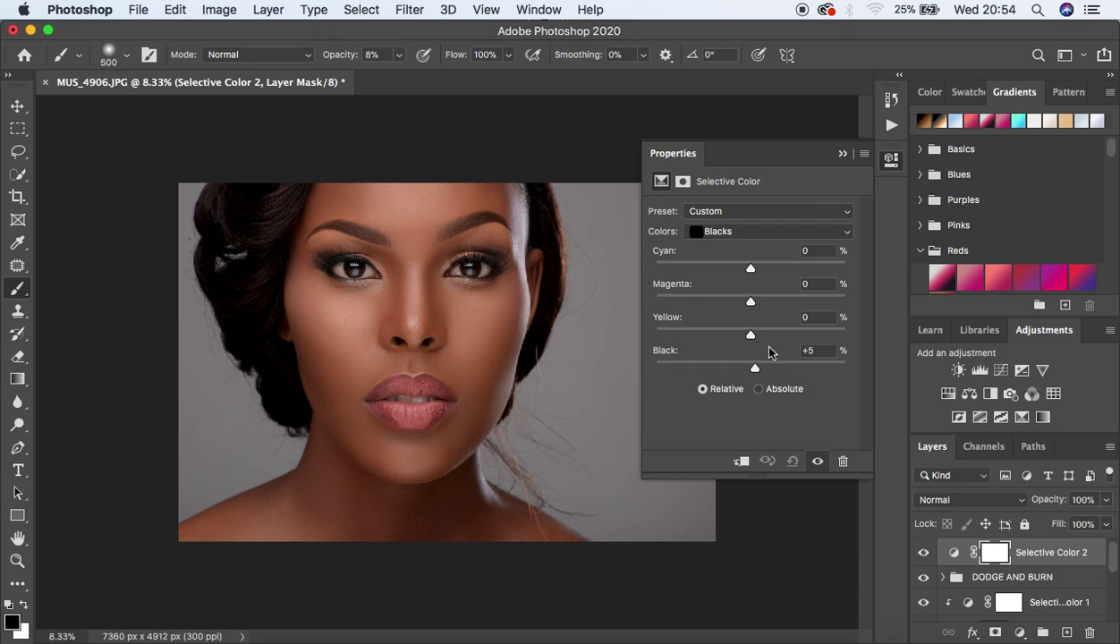
left_click_drag(751, 336, 744, 339)
left_click(817, 462)
left_click(817, 462)
left_click_drag(743, 334, 747, 336)
- Duplicate Layer 2 and open the copy in the Camera Raw Filter
left_click(842, 154)
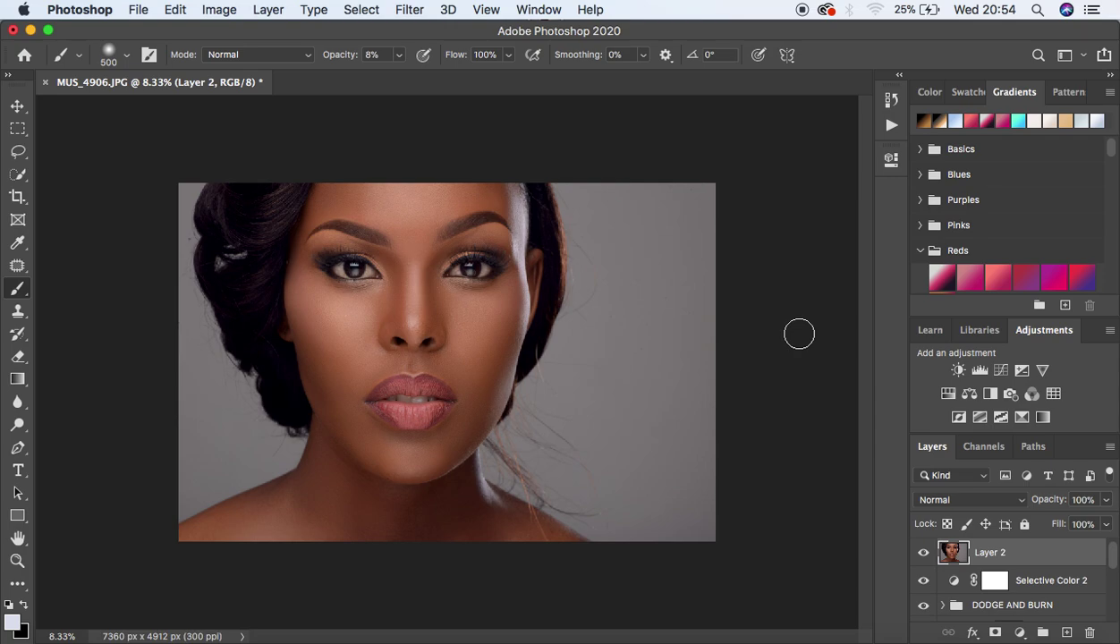
key("super+j")
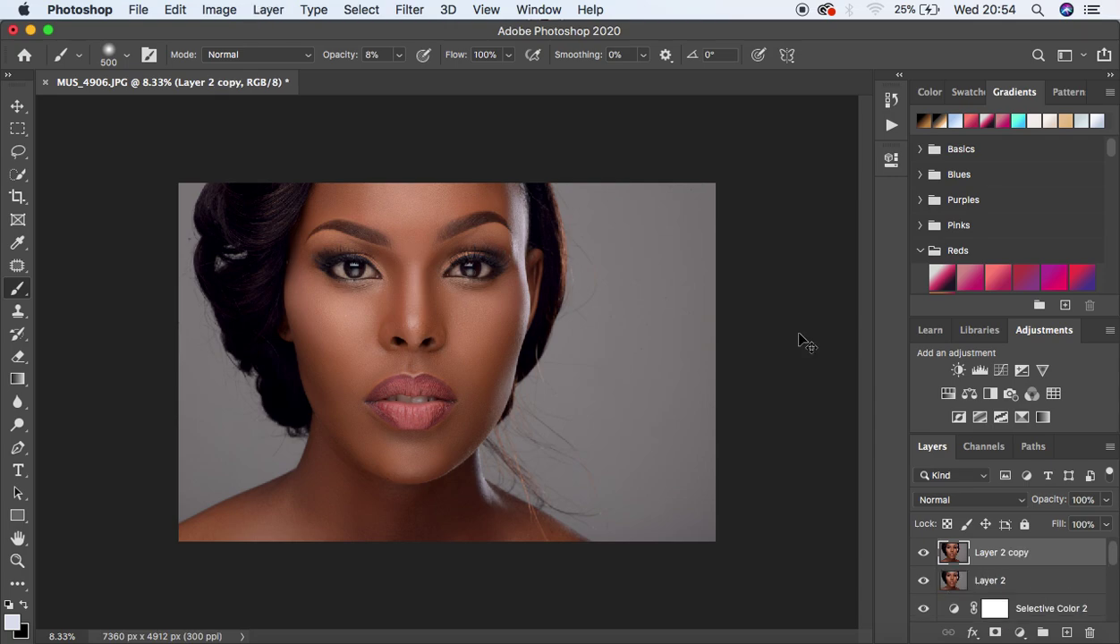
left_click(410, 11)
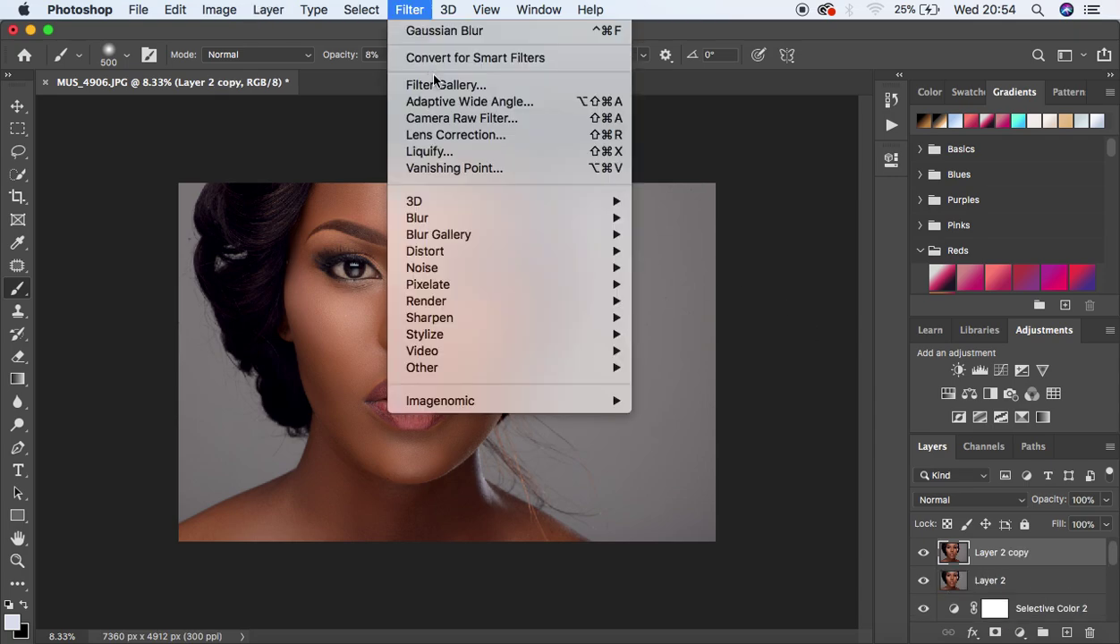
left_click(456, 121)
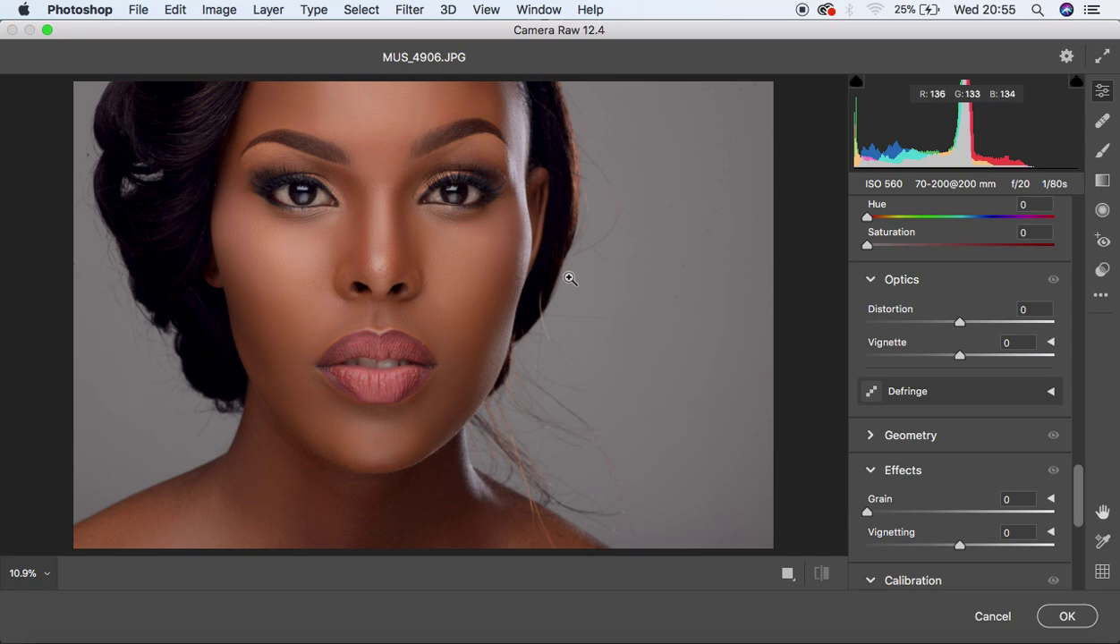
- Zoom in and pan to centre the eye, then pick the Adjustment Brush
left_click(453, 197)
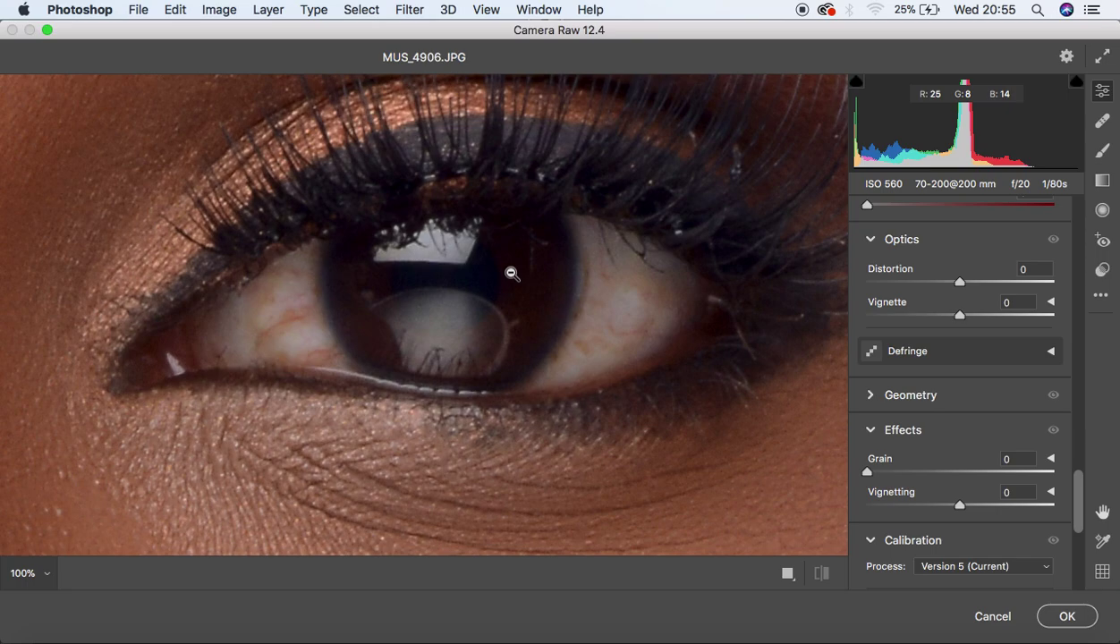
key("h")
left_click(537, 261, "alt")
left_click_drag(537, 261, 580, 252)
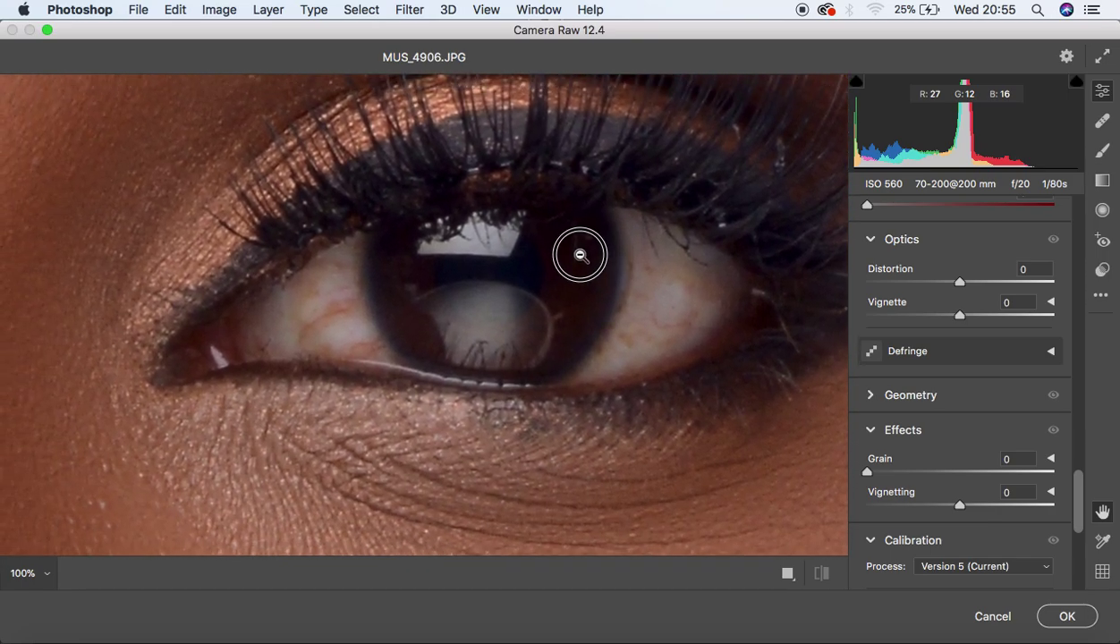
left_click(1104, 154)
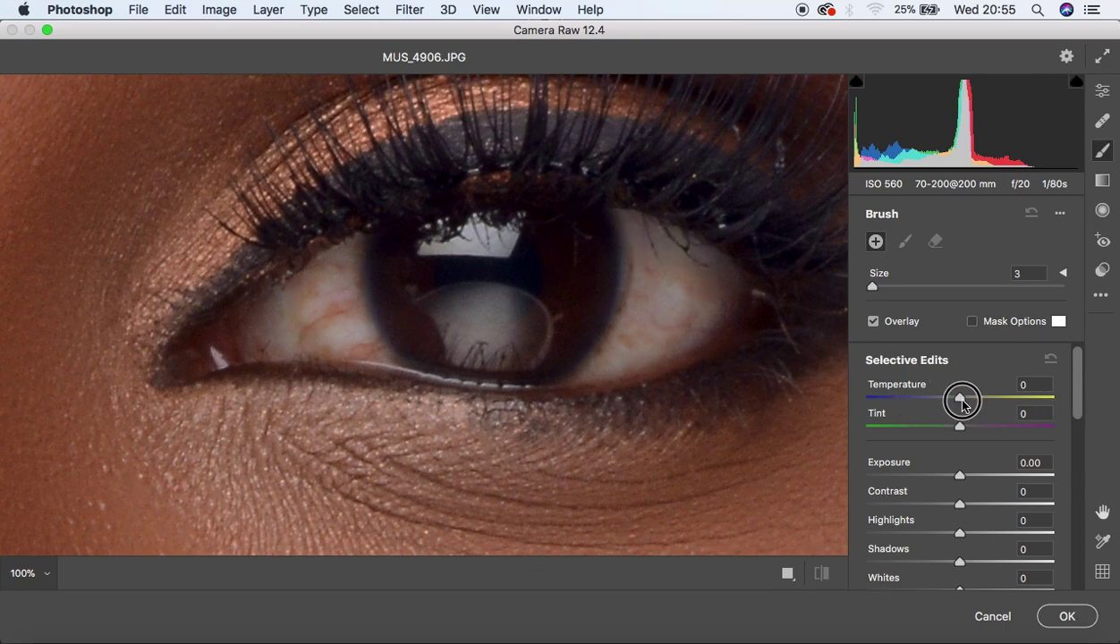
- Set the brush to Temperature -24, tint toward magenta, and raise Whites to +5 and Highlights slightly
left_click_drag(963, 404, 940, 408)
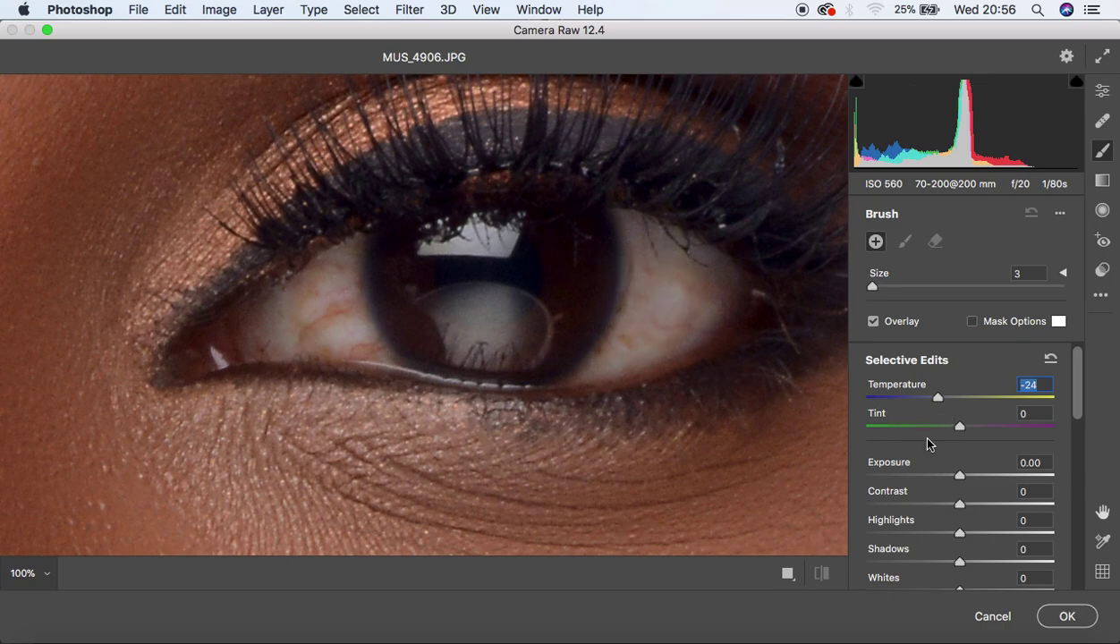
left_click(960, 428)
left_click_drag(960, 431, 1016, 435)
scroll(975, 489, "down", 3)
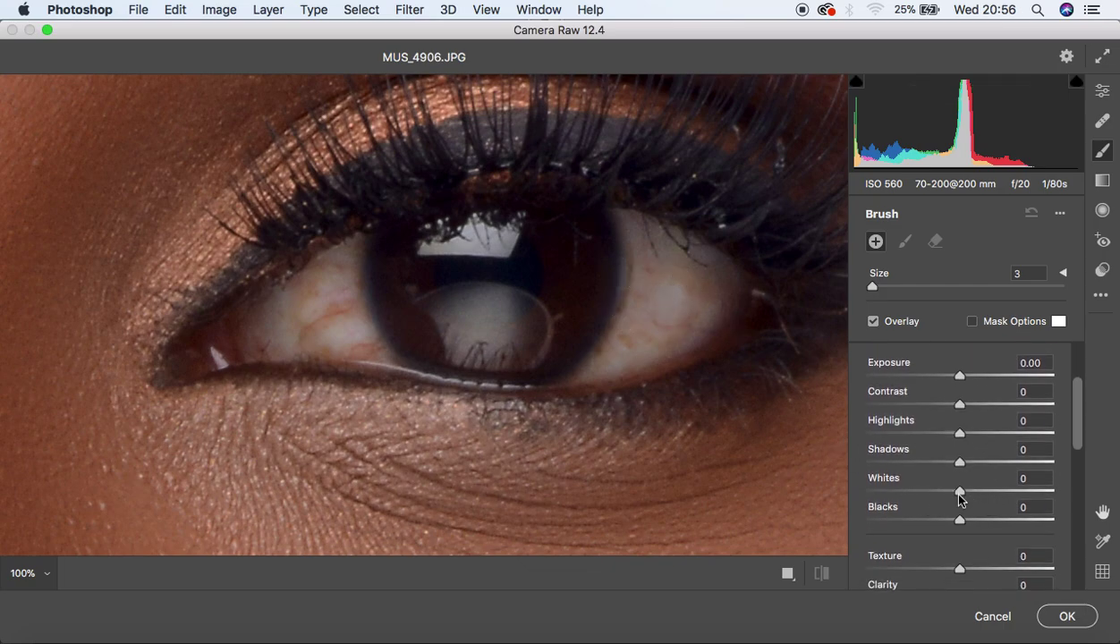
left_click_drag(962, 498, 965, 493)
left_click_drag(961, 435, 967, 439)
- Drop Saturation to -65, set brush size 6, and paint over the eye white
scroll(991, 505, "down", 5)
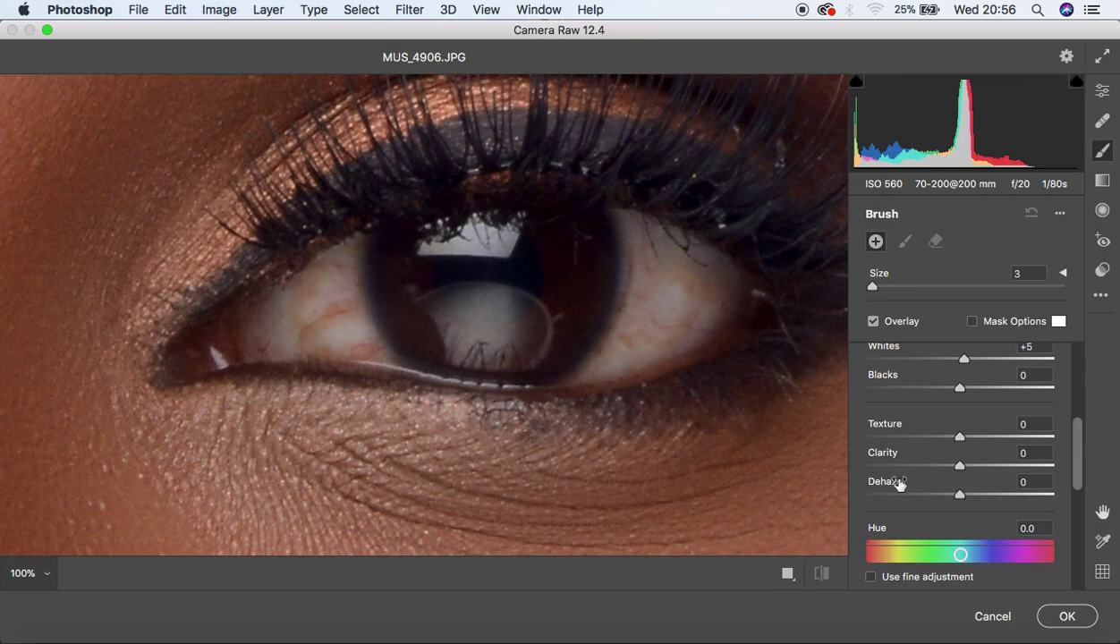
scroll(1003, 491, "down", 3)
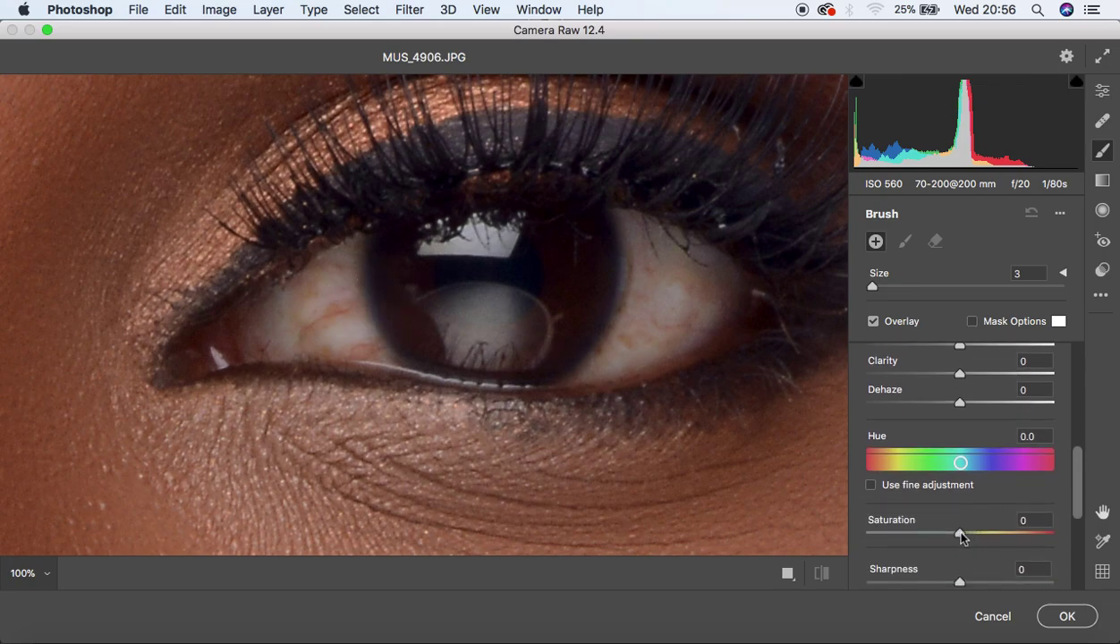
left_click_drag(962, 535, 900, 541)
key("bracketright")
key("bracketright")
key("bracketright")
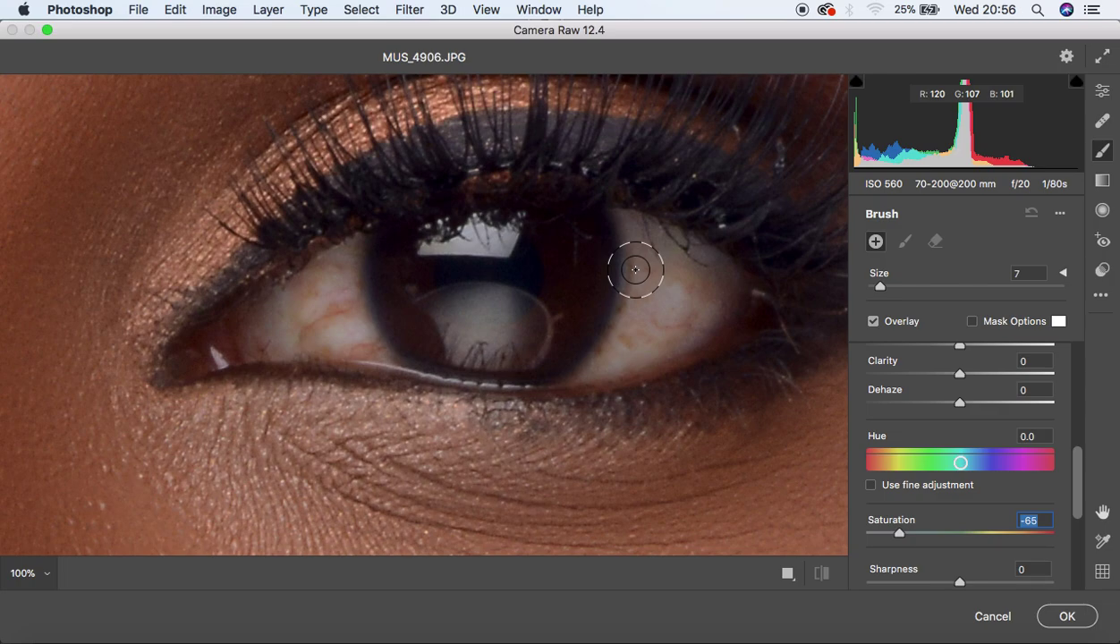
key("bracketleft")
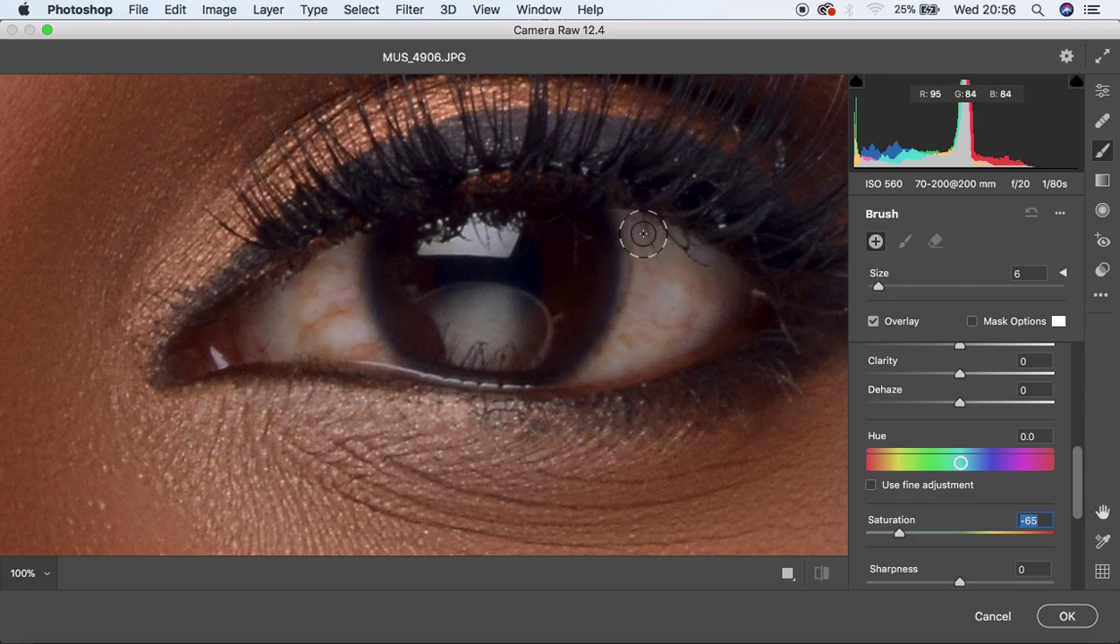
mouse_move(635, 225)
left_mouse_down()
mouse_move(635, 290)
mouse_move(641, 265)
mouse_move(669, 257)
mouse_move(640, 233)
mouse_move(670, 322)
mouse_move(586, 365)
mouse_move(638, 258)
mouse_move(642, 303)
mouse_move(668, 230)
mouse_move(665, 335)
left_mouse_up()
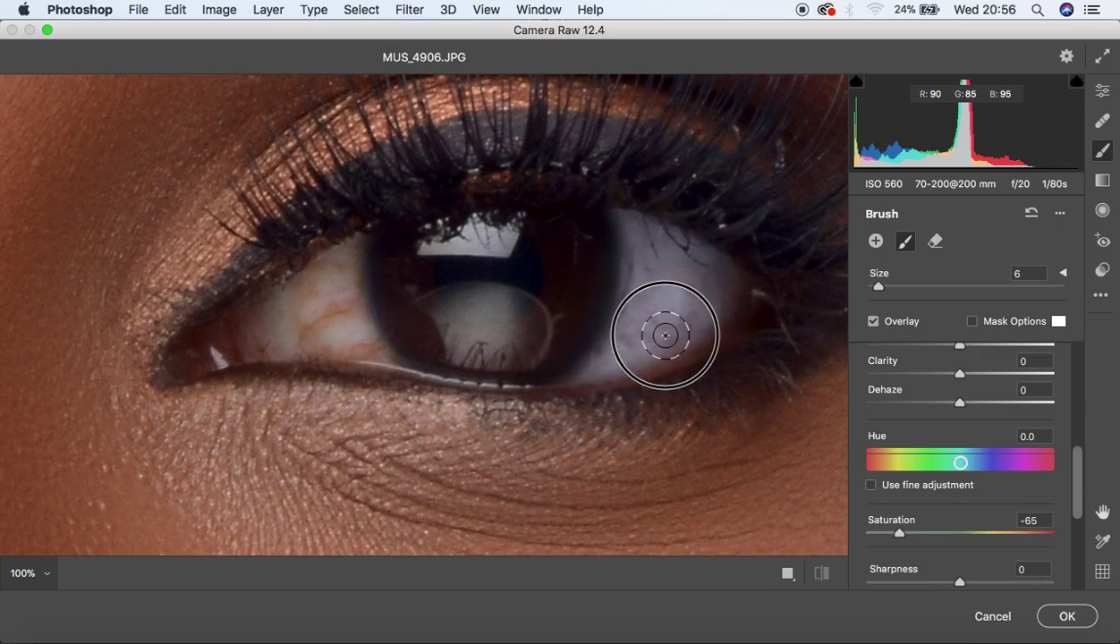
- Brush the desaturating adjustment over the first eye's whites on both sides of the iris
mouse_move(324, 274)
left_mouse_down()
mouse_move(370, 332)
mouse_move(345, 262)
mouse_move(315, 293)
mouse_move(364, 340)
mouse_move(311, 296)
mouse_move(320, 284)
mouse_move(301, 328)
mouse_move(354, 342)
mouse_move(339, 293)
mouse_move(344, 266)
mouse_move(351, 326)
mouse_move(355, 249)
mouse_move(350, 318)
mouse_move(385, 344)
mouse_move(364, 347)
mouse_move(341, 255)
mouse_move(361, 252)
mouse_move(331, 320)
mouse_move(374, 339)
left_mouse_up()
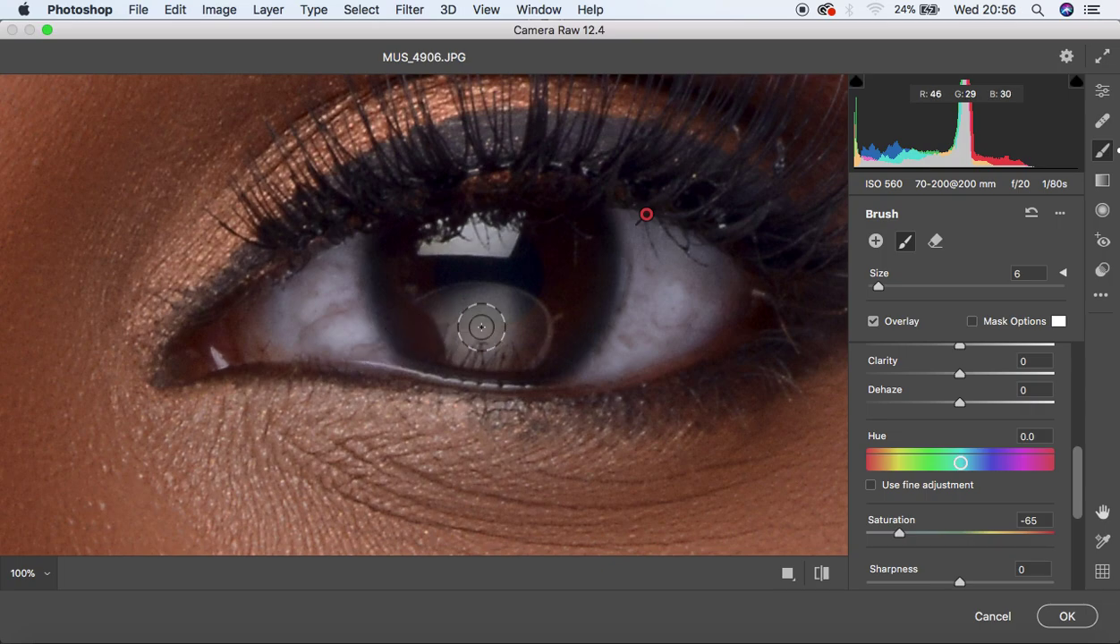
mouse_move(457, 240)
left_mouse_down()
mouse_move(502, 238)
mouse_move(479, 277)
left_mouse_up()
mouse_move(459, 319)
left_mouse_down()
mouse_move(514, 349)
mouse_move(495, 321)
mouse_move(499, 302)
mouse_move(425, 302)
left_mouse_up()
left_click_drag(359, 280, 344, 268)
- Pan to the second eye and paint both of its whites with the Adjustment Brush
key("space")
left_click_drag(136, 217, 688, 162)
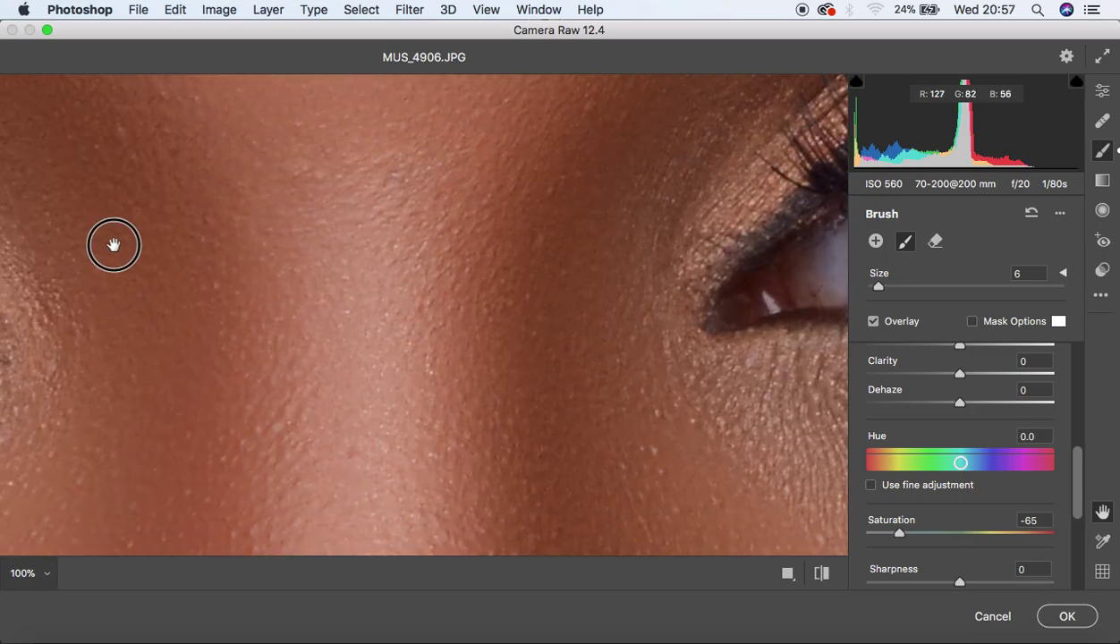
left_click_drag(112, 242, 632, 161)
left_click_drag(363, 185, 617, 297)
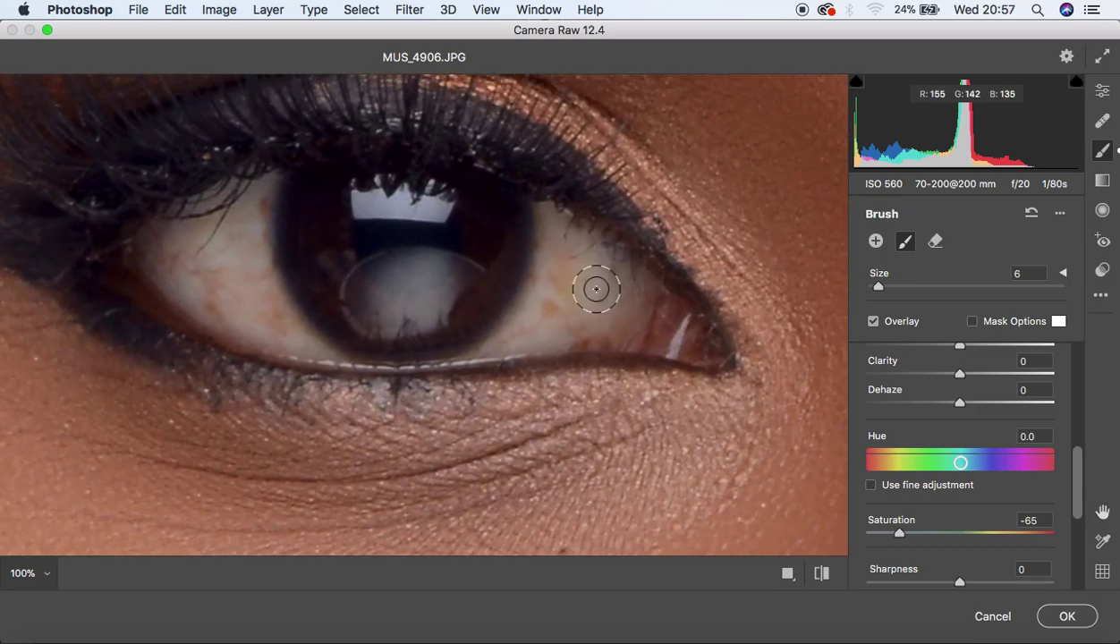
mouse_move(250, 187)
left_mouse_down()
mouse_move(258, 286)
mouse_move(242, 196)
mouse_move(265, 293)
mouse_move(244, 200)
mouse_move(186, 238)
mouse_move(155, 231)
mouse_move(285, 335)
mouse_move(234, 196)
mouse_move(252, 289)
mouse_move(312, 348)
mouse_move(243, 298)
mouse_move(266, 197)
mouse_move(251, 184)
mouse_move(198, 264)
mouse_move(224, 294)
mouse_move(178, 252)
mouse_move(320, 330)
left_mouse_up()
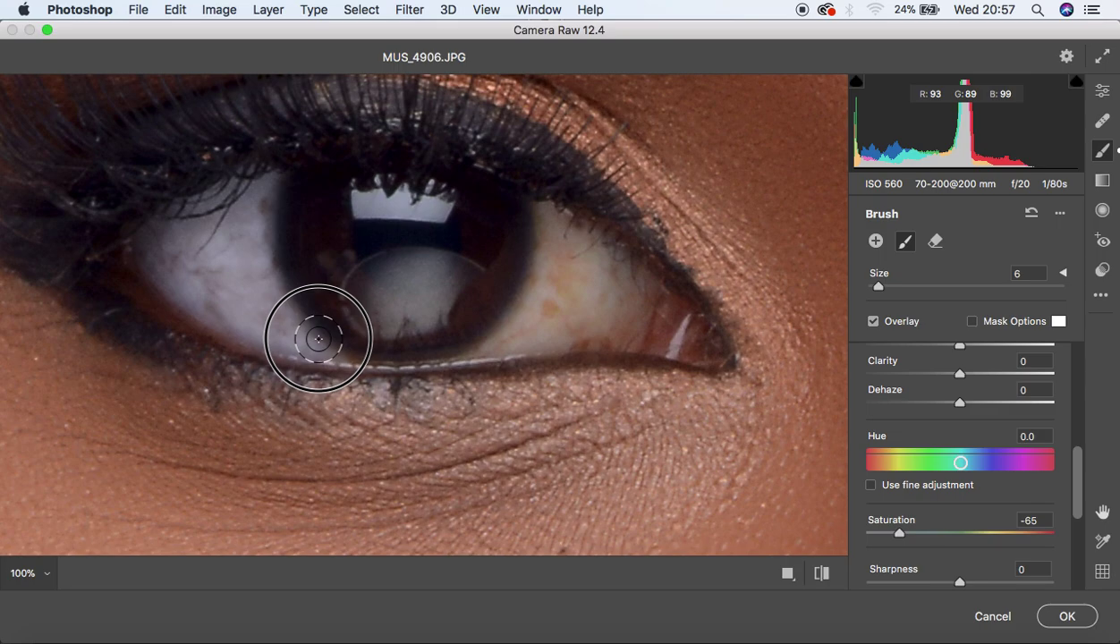
mouse_move(555, 215)
left_mouse_down()
mouse_move(554, 252)
mouse_move(503, 330)
mouse_move(540, 249)
mouse_move(572, 252)
mouse_move(539, 329)
mouse_move(557, 260)
mouse_move(613, 300)
mouse_move(598, 287)
mouse_move(615, 316)
mouse_move(560, 228)
mouse_move(505, 321)
mouse_move(458, 347)
mouse_move(535, 265)
mouse_move(541, 234)
mouse_move(515, 312)
mouse_move(325, 344)
mouse_move(356, 349)
mouse_move(405, 297)
mouse_move(389, 301)
mouse_move(446, 283)
mouse_move(415, 292)
left_mouse_up()
mouse_move(379, 192)
left_mouse_down()
mouse_move(360, 212)
mouse_move(266, 208)
mouse_move(217, 280)
mouse_move(169, 229)
mouse_move(234, 225)
left_mouse_up()
- Zoom out, then zoom and pan in on the mouth to show the teeth
key("super+minus")
key("super+minus")
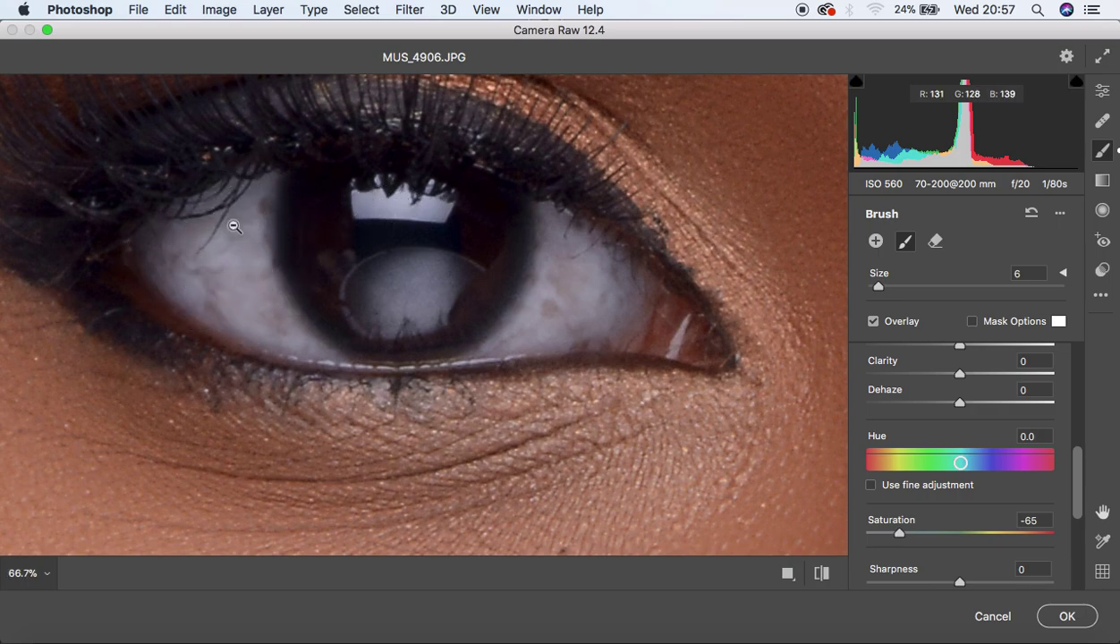
key("super+minus")
key("super+minus")
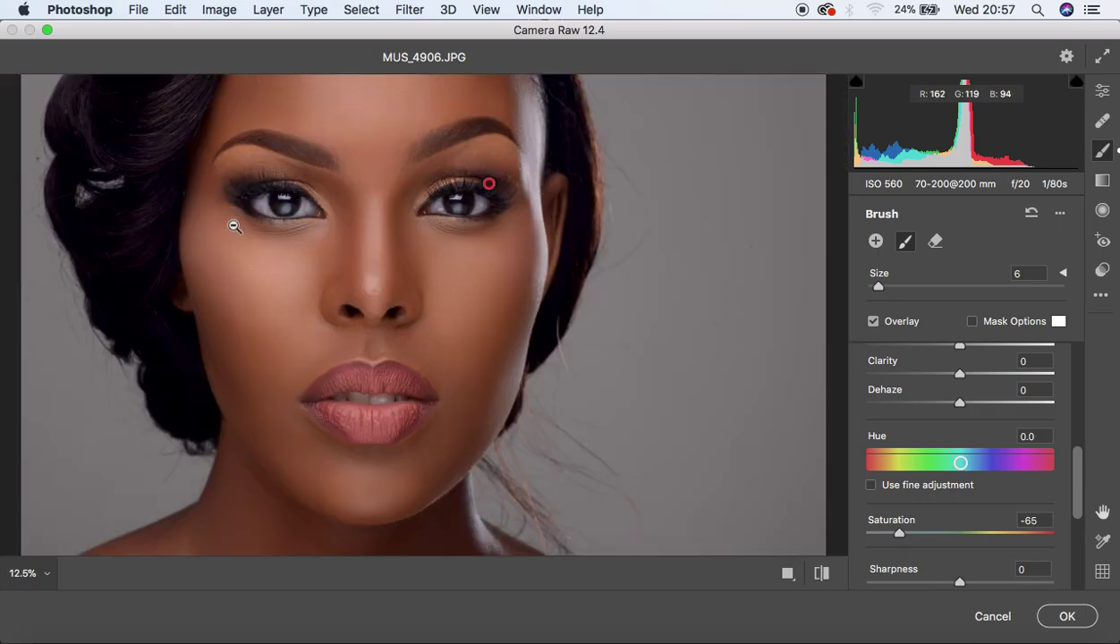
key("super+plus")
key("super+plus")
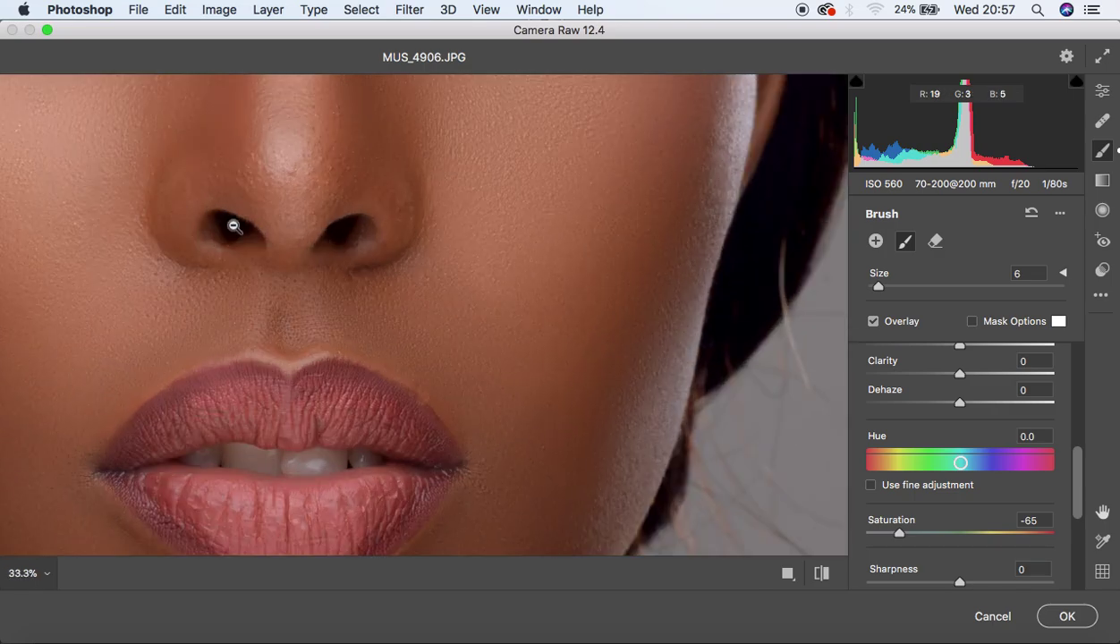
key("super+plus")
key("space")
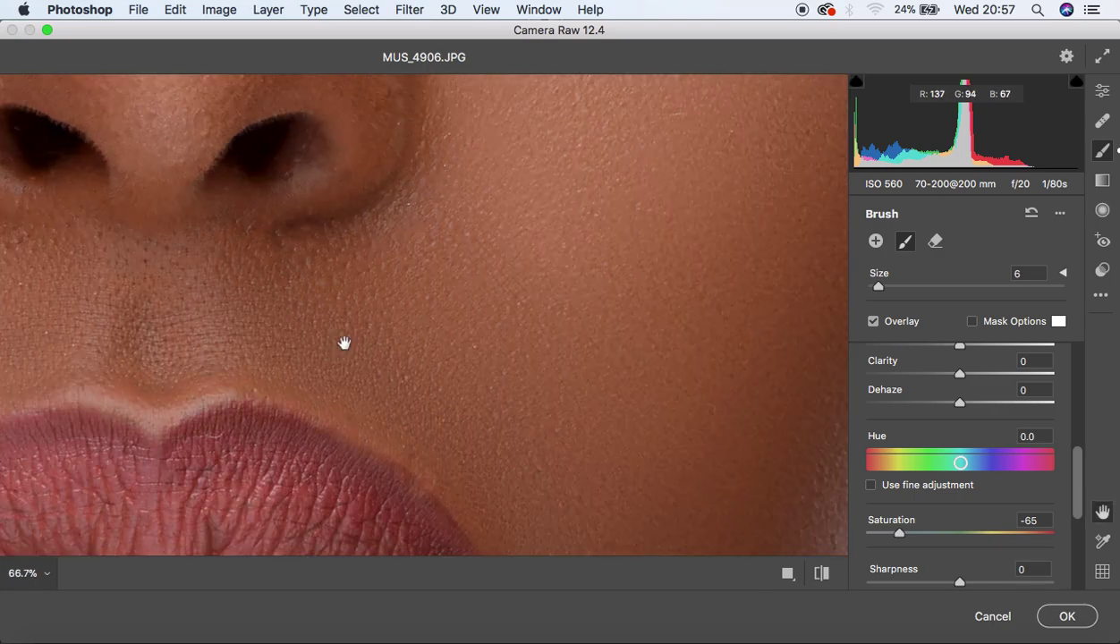
left_click_drag(344, 344, 526, 26)
- Shrink the brush to size 3 and desaturate the front and left teeth
key("bracketright")
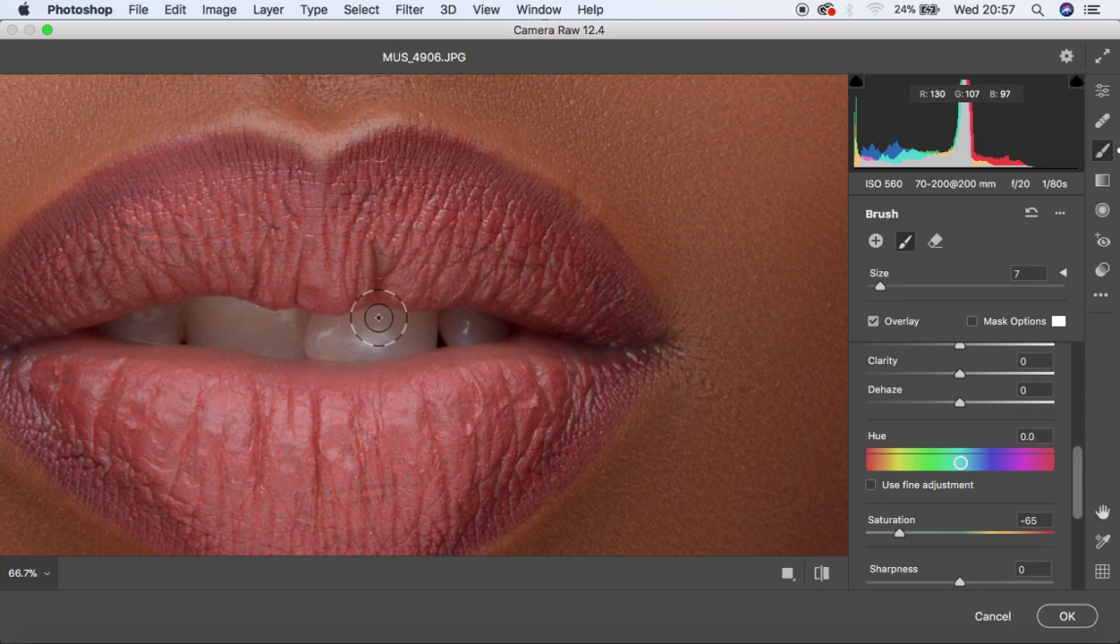
key("bracketleft")
key("bracketleft")
key("bracketleft")
mouse_move(230, 330)
left_mouse_down()
mouse_move(193, 322)
mouse_move(247, 319)
mouse_move(204, 312)
mouse_move(252, 318)
mouse_move(205, 314)
mouse_move(278, 326)
mouse_move(205, 334)
mouse_move(269, 343)
mouse_move(290, 326)
mouse_move(234, 323)
mouse_move(279, 329)
mouse_move(283, 346)
mouse_move(202, 314)
mouse_move(216, 332)
mouse_move(299, 344)
mouse_move(311, 343)
mouse_move(295, 329)
mouse_move(423, 327)
mouse_move(379, 345)
mouse_move(329, 339)
mouse_move(353, 349)
mouse_move(323, 333)
mouse_move(387, 320)
mouse_move(411, 322)
mouse_move(353, 344)
mouse_move(298, 345)
mouse_move(363, 352)
mouse_move(430, 328)
mouse_move(357, 328)
mouse_move(506, 328)
mouse_move(403, 329)
left_mouse_up()
mouse_move(117, 330)
left_mouse_down()
mouse_move(187, 328)
mouse_move(195, 315)
mouse_move(129, 325)
mouse_move(208, 337)
mouse_move(193, 321)
mouse_move(365, 329)
left_mouse_up()
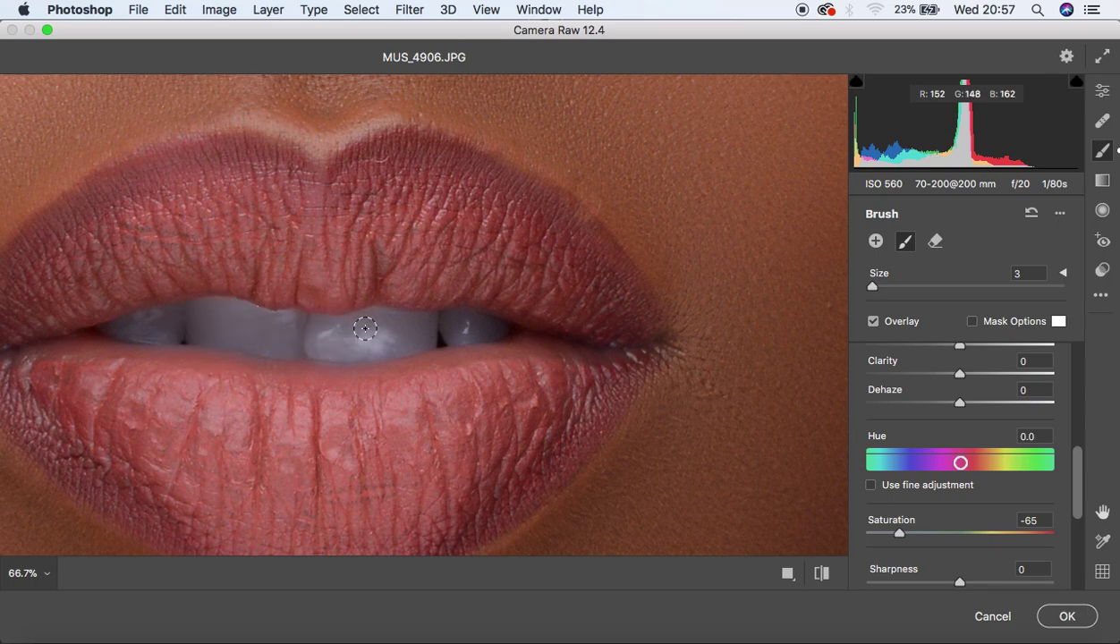
- Zoom out to show the whole portrait
left_click(381, 332, "alt")
left_click(380, 331, "alt")
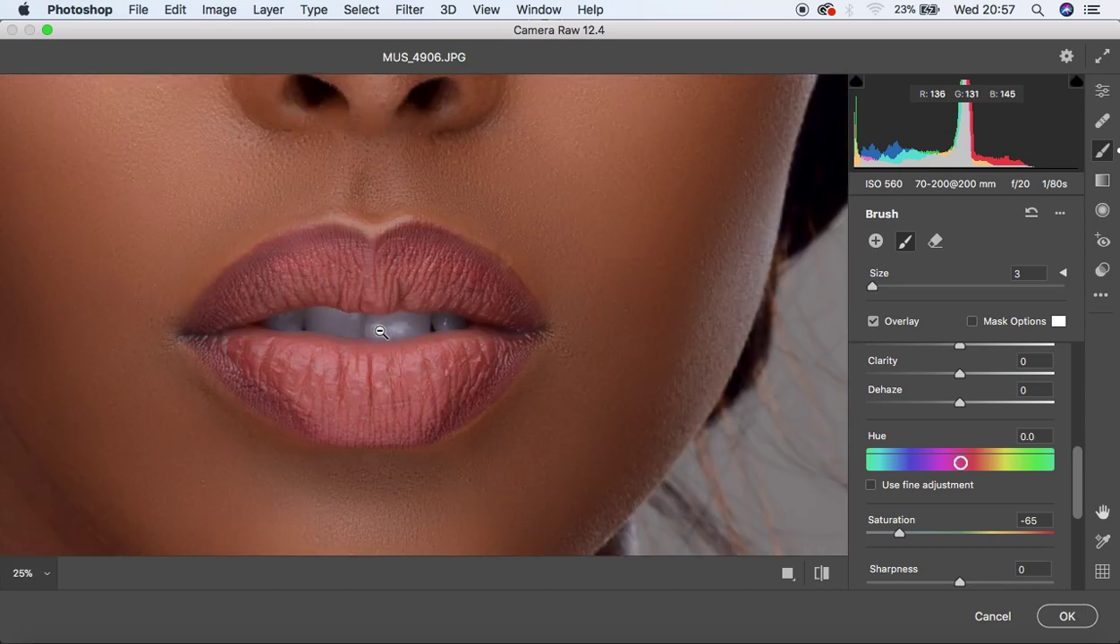
left_click(380, 331, "alt")
left_click(380, 331, "alt")
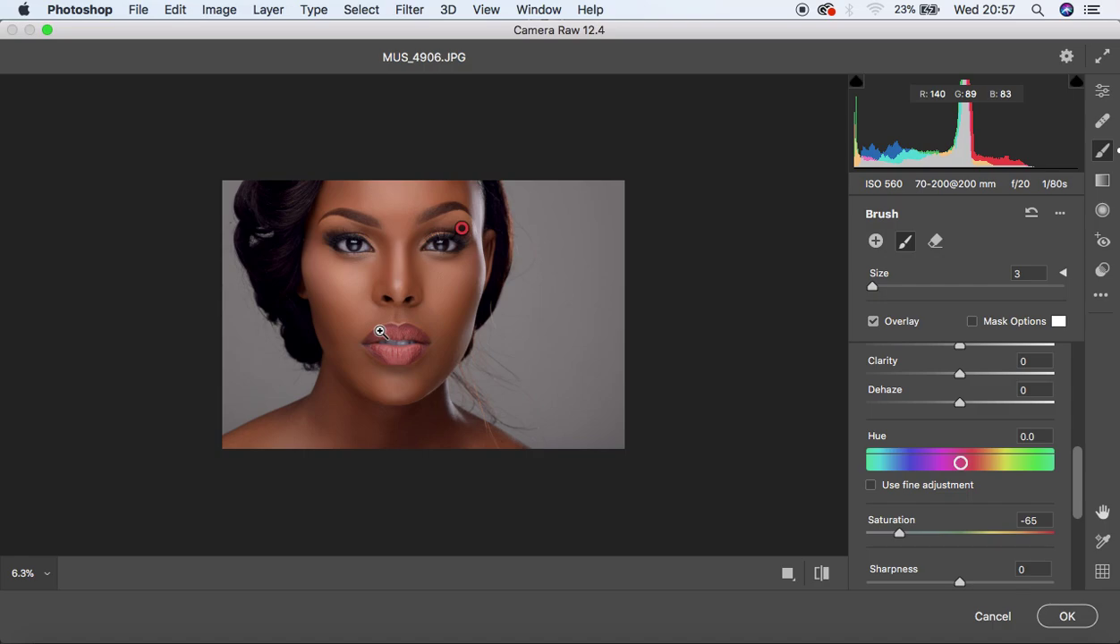
left_click(822, 576)
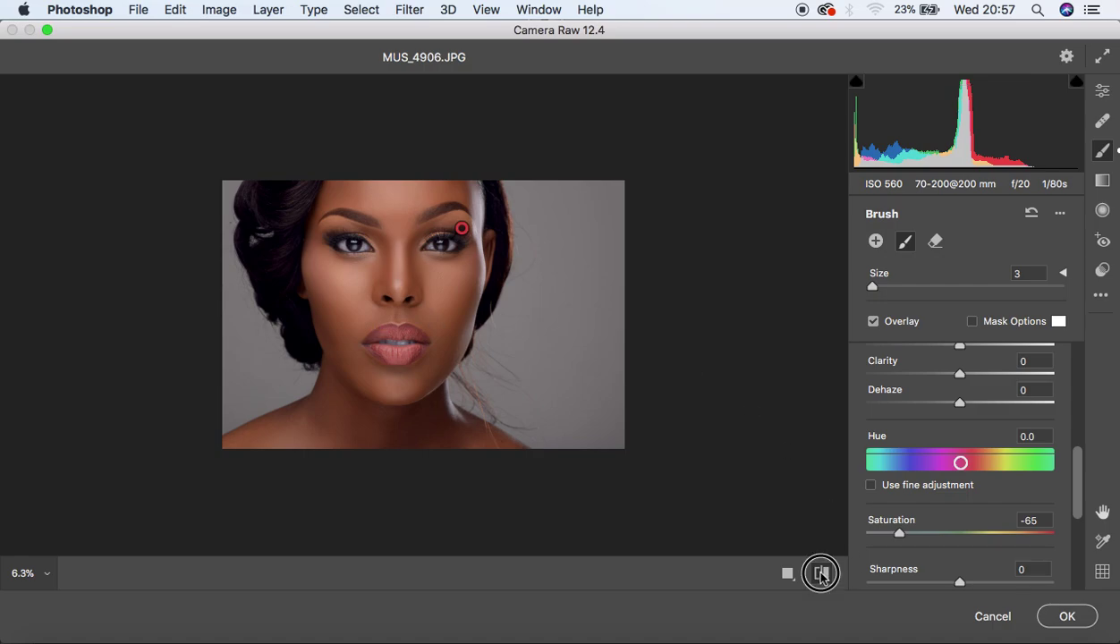
left_click(822, 577)
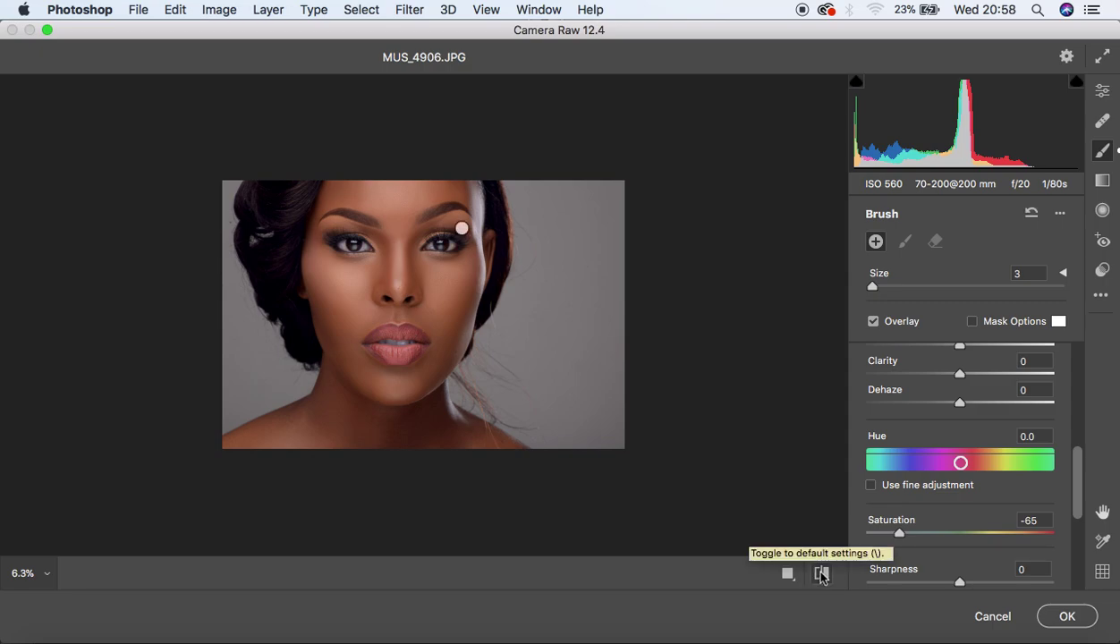
left_click(821, 576)
left_click(821, 577)
left_click(1102, 94)
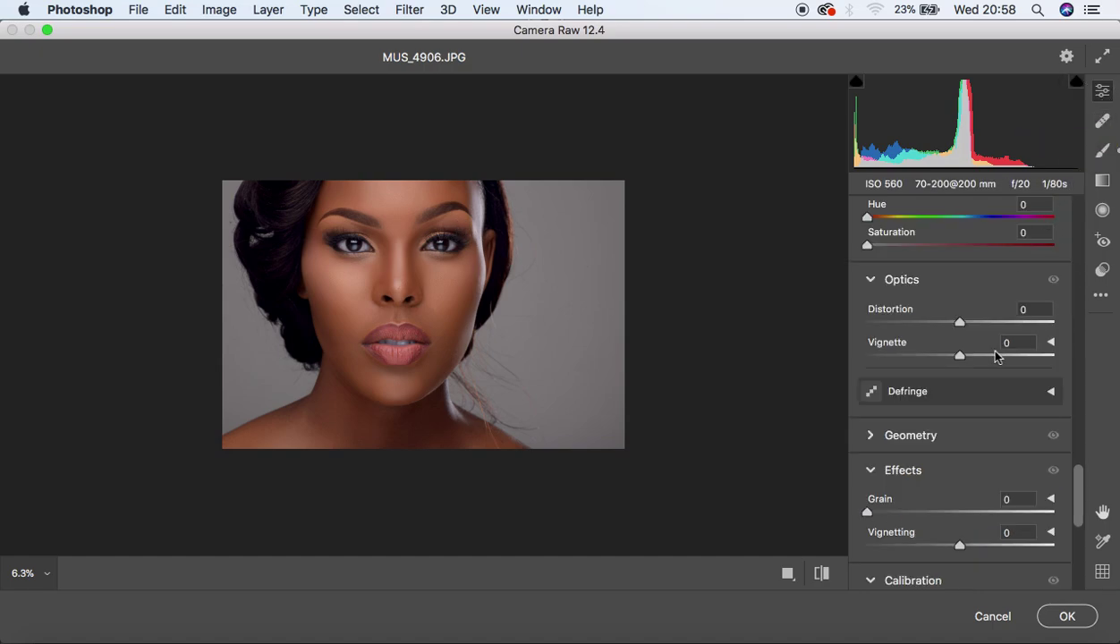
scroll(961, 481, "down", 3)
scroll(961, 481, "up", 4)
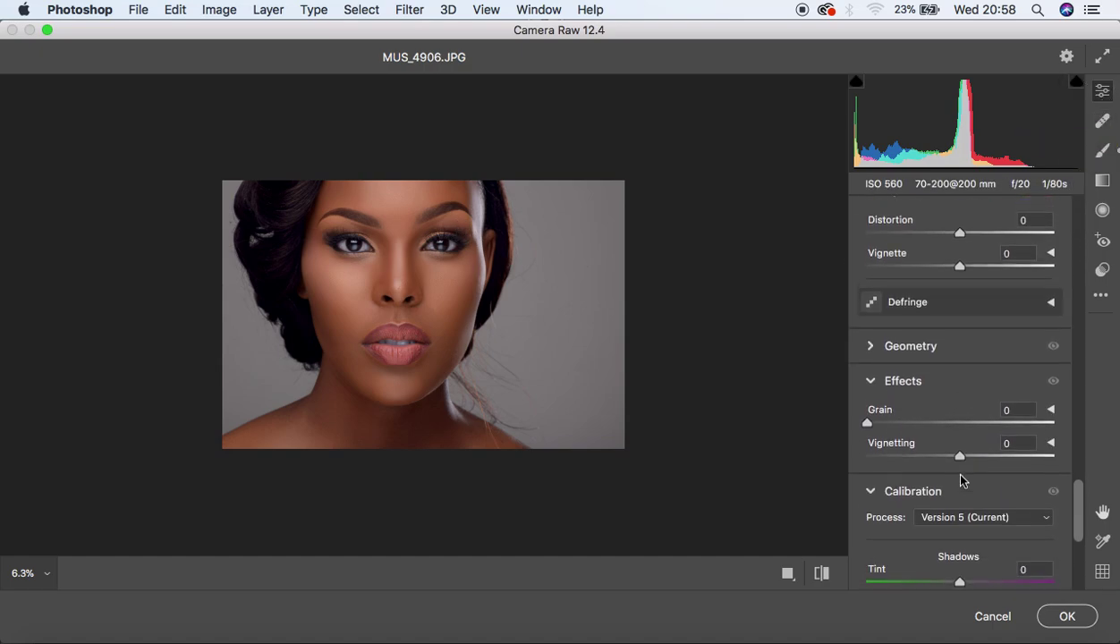
scroll(961, 480, "up", 2)
scroll(961, 480, "down", 2)
scroll(961, 480, "up", 5)
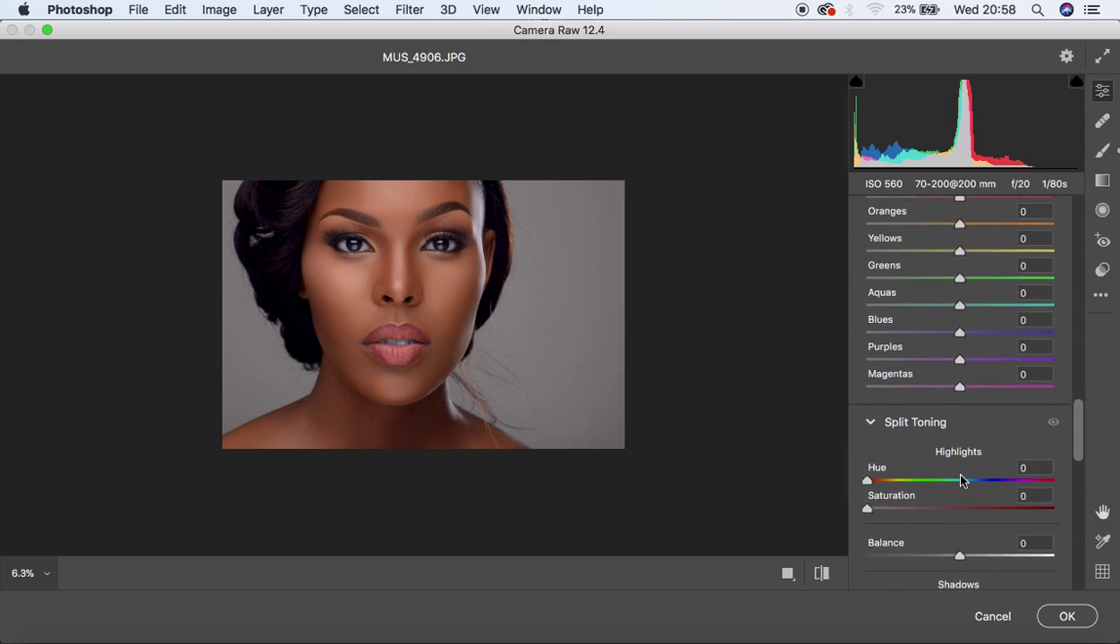
scroll(961, 481, "up", 1)
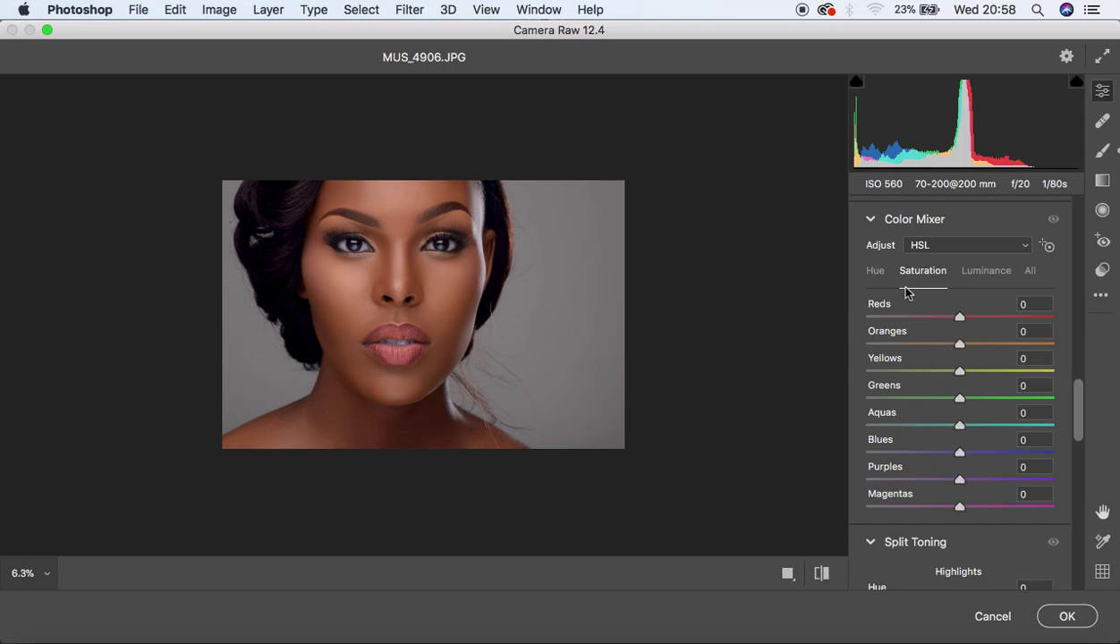
left_click(877, 274)
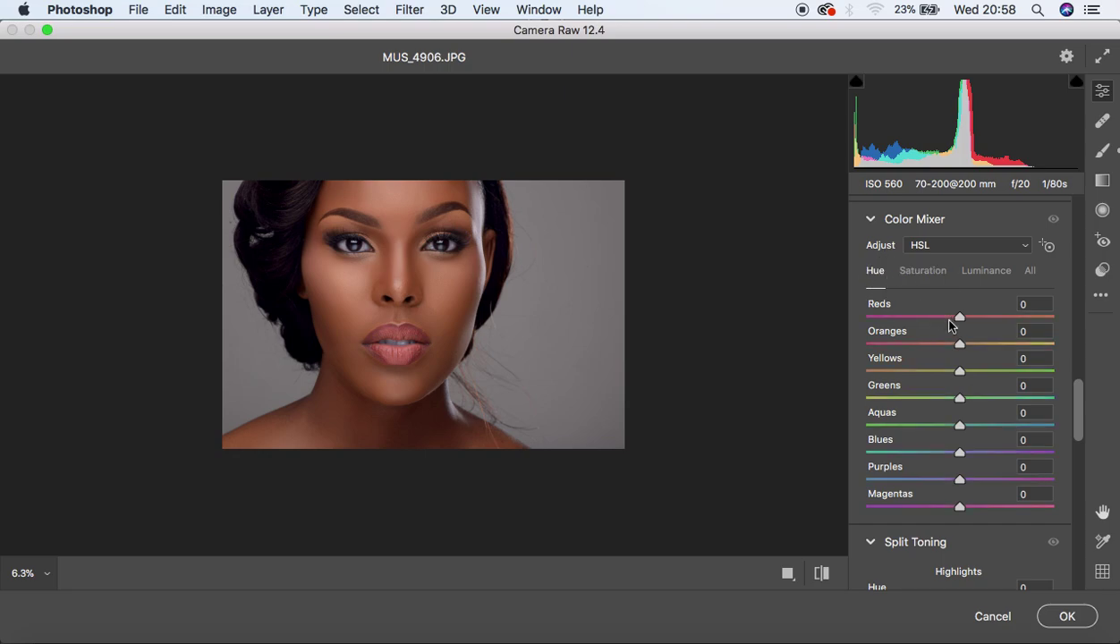
- In the Color Mixer, set Reds hue to +15 and Oranges saturation to −6
left_click_drag(962, 318, 973, 319)
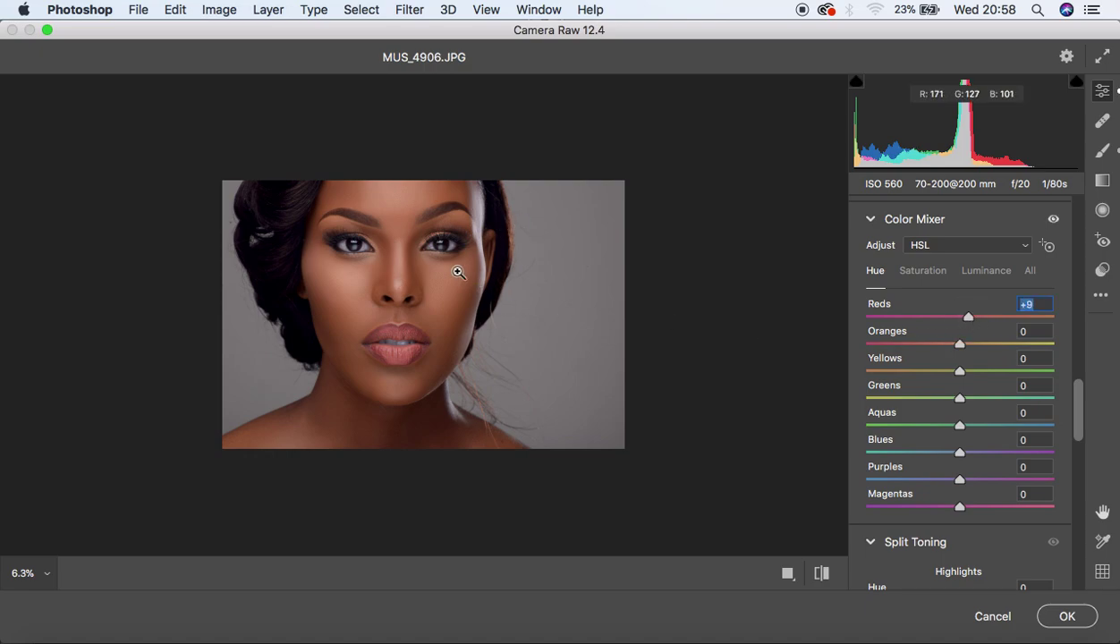
left_click(458, 272)
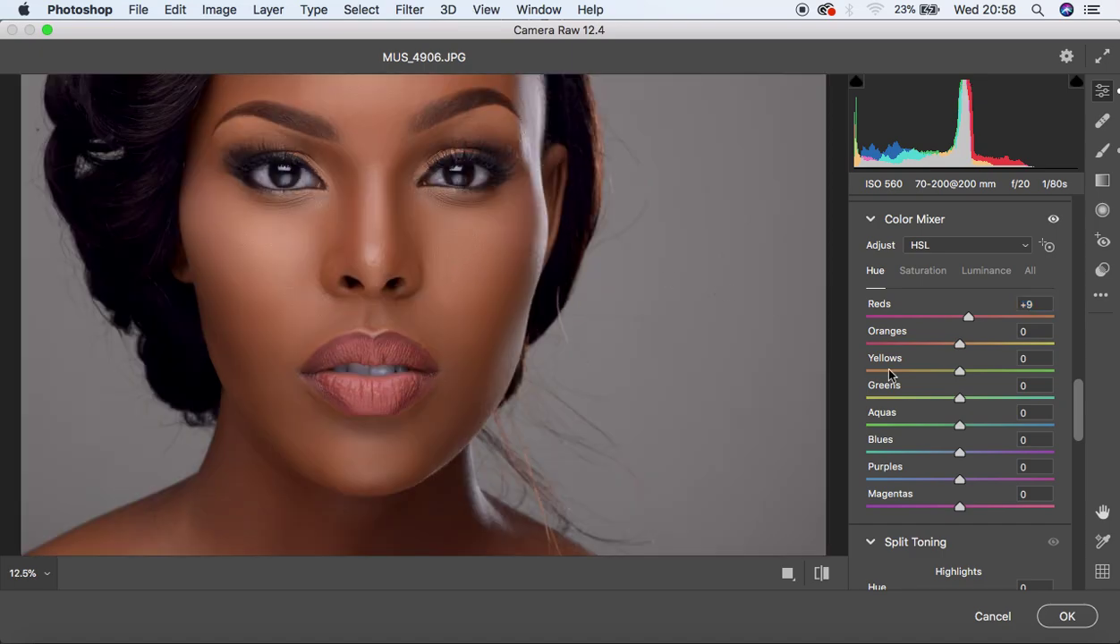
left_click_drag(968, 317, 978, 324)
key("super+minus")
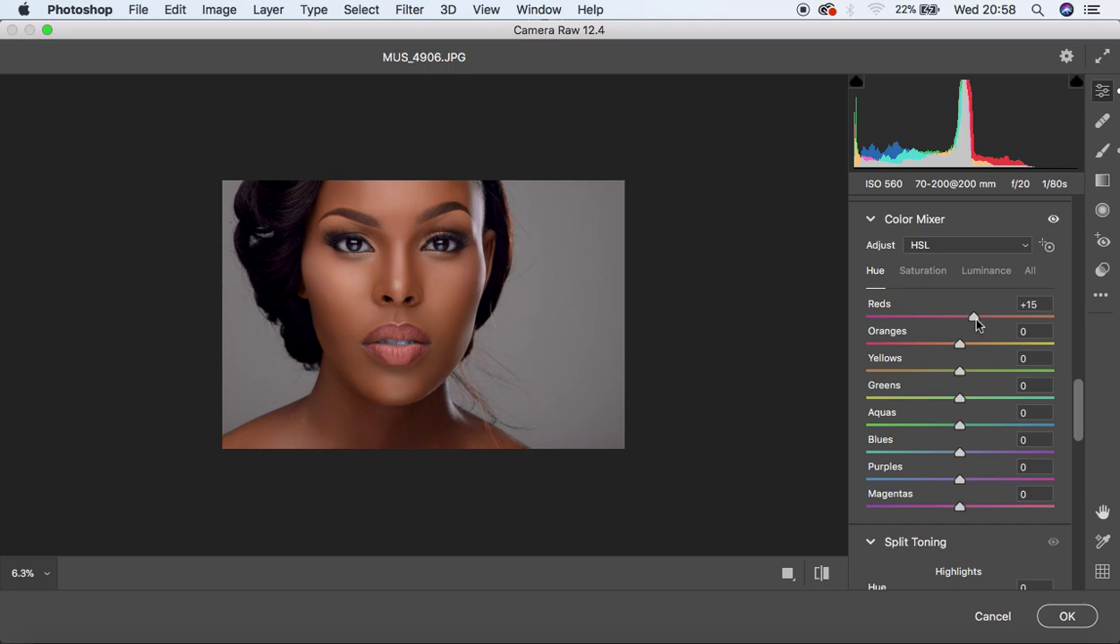
left_click(929, 275)
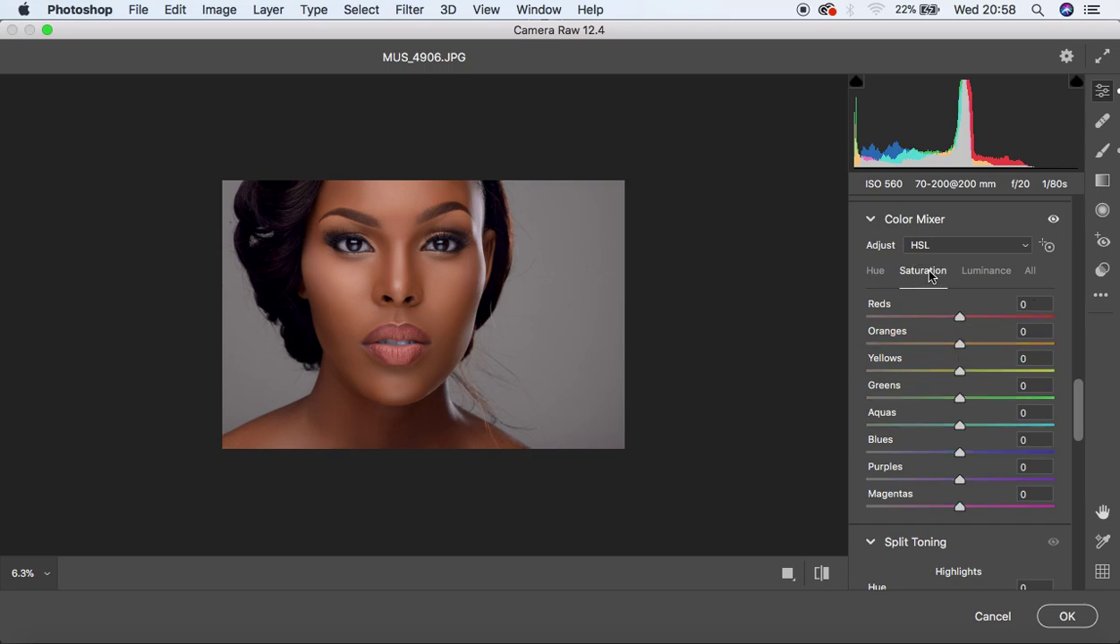
left_click_drag(959, 345, 955, 350)
- Apply the Camera Raw edits and toggle Layer 2 copy to compare before and after
left_click(1066, 618)
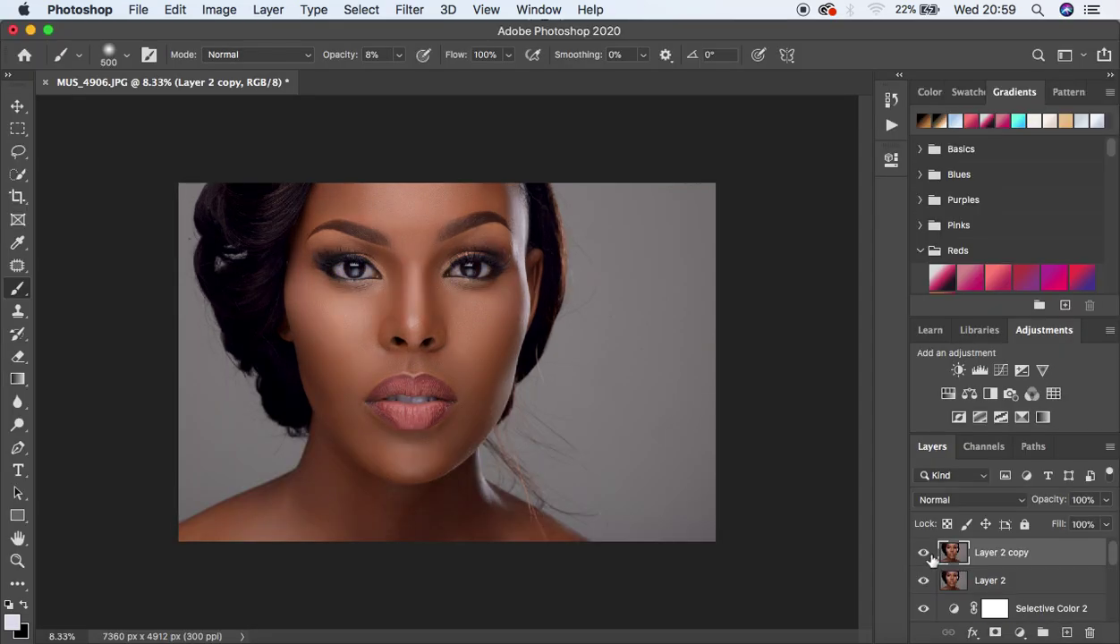
left_click(924, 554)
left_click(924, 554)
left_click(924, 554)
left_click(925, 556)
- Add a visible Brightness/Contrast adjustment layer with Contrast 9 and Brightness 0
left_click(1019, 633)
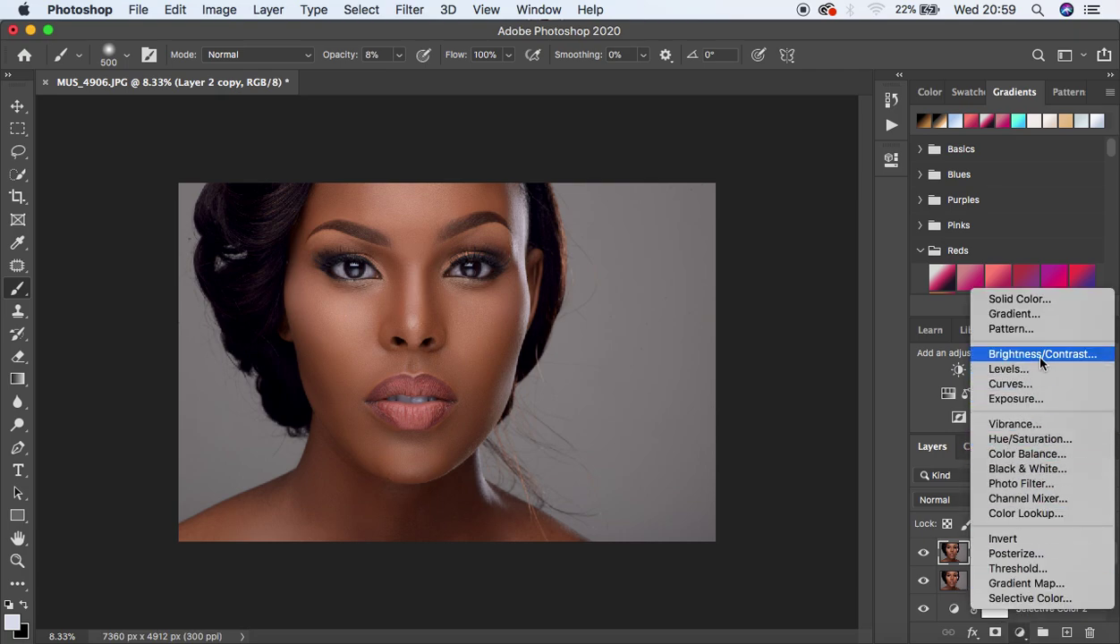
left_click(1017, 352)
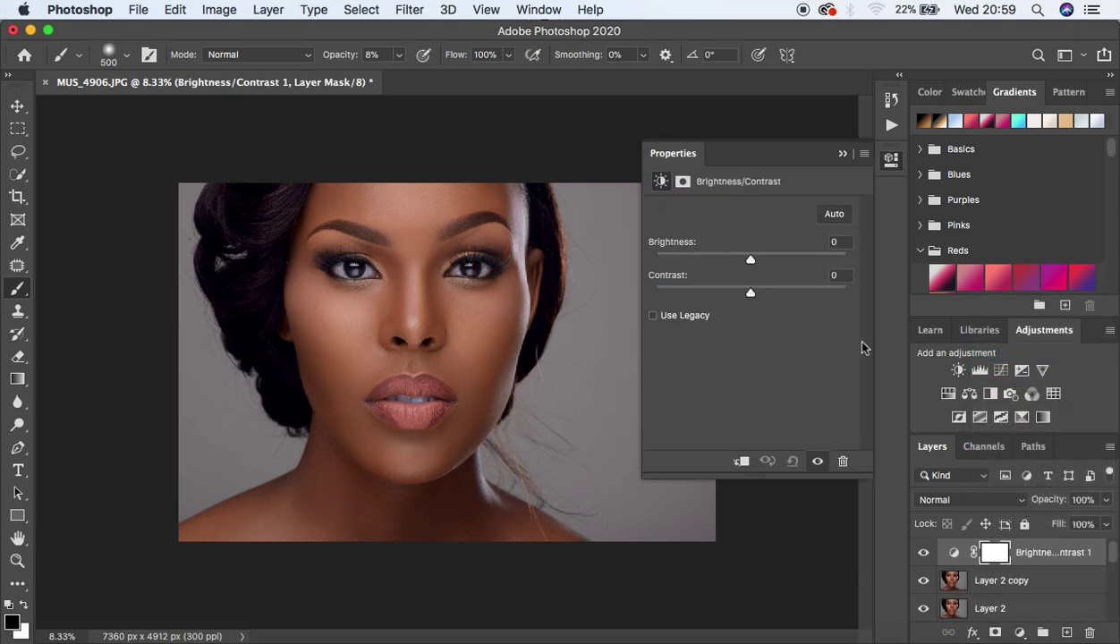
left_click_drag(746, 294, 759, 297)
left_click(843, 154)
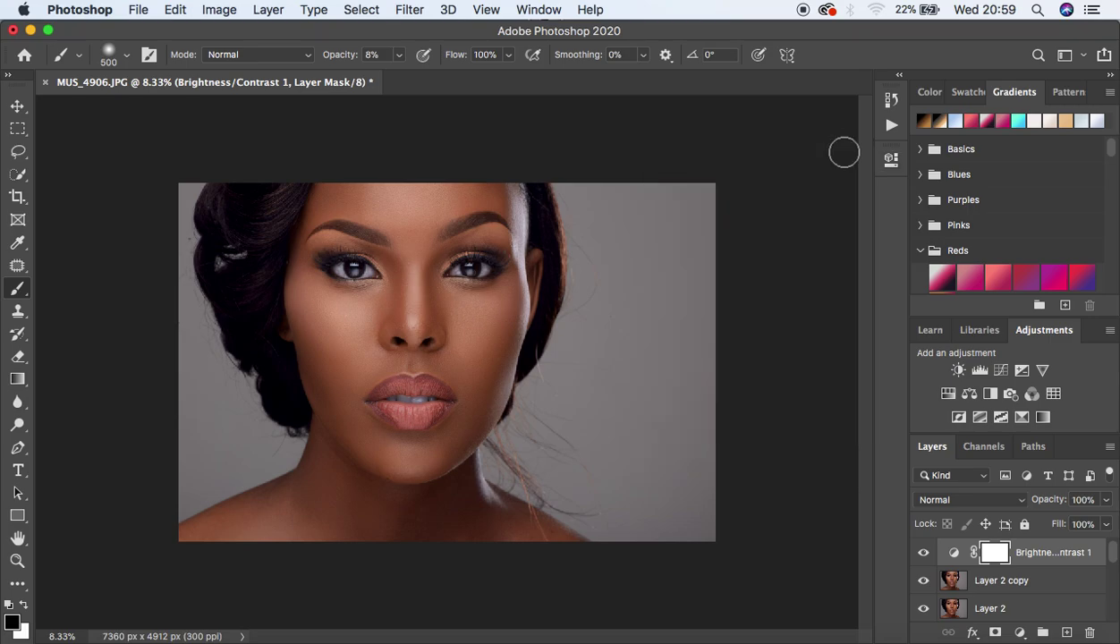
left_click(922, 554)
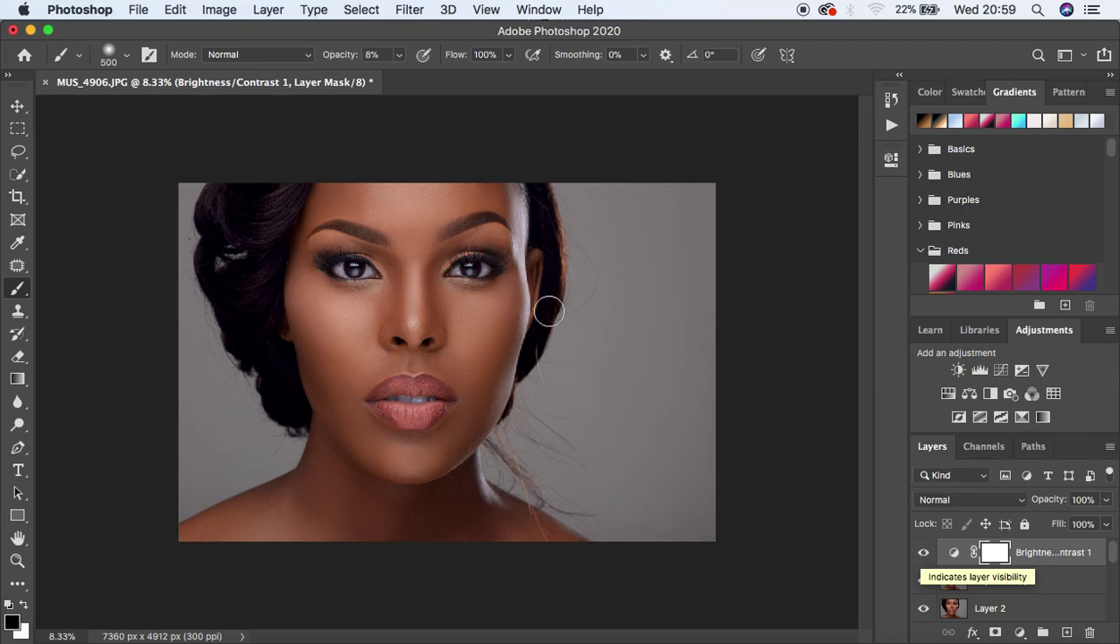
left_click(138, 10)
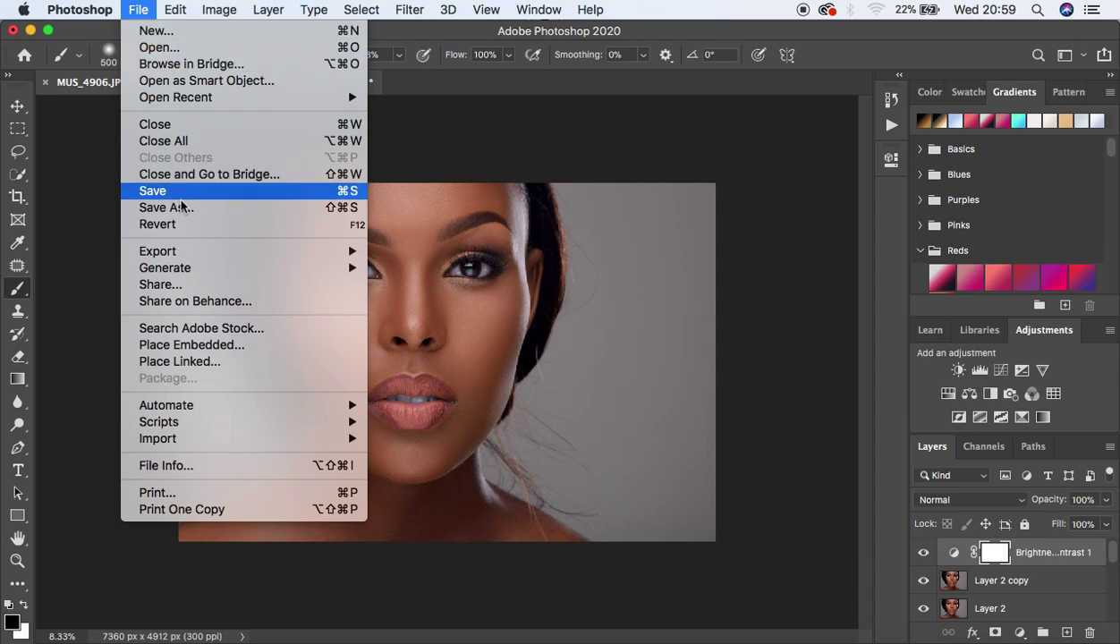
- Open Export As and keep the format as JPG at 100% quality
mouse_move(206, 255)
left_click(435, 269)
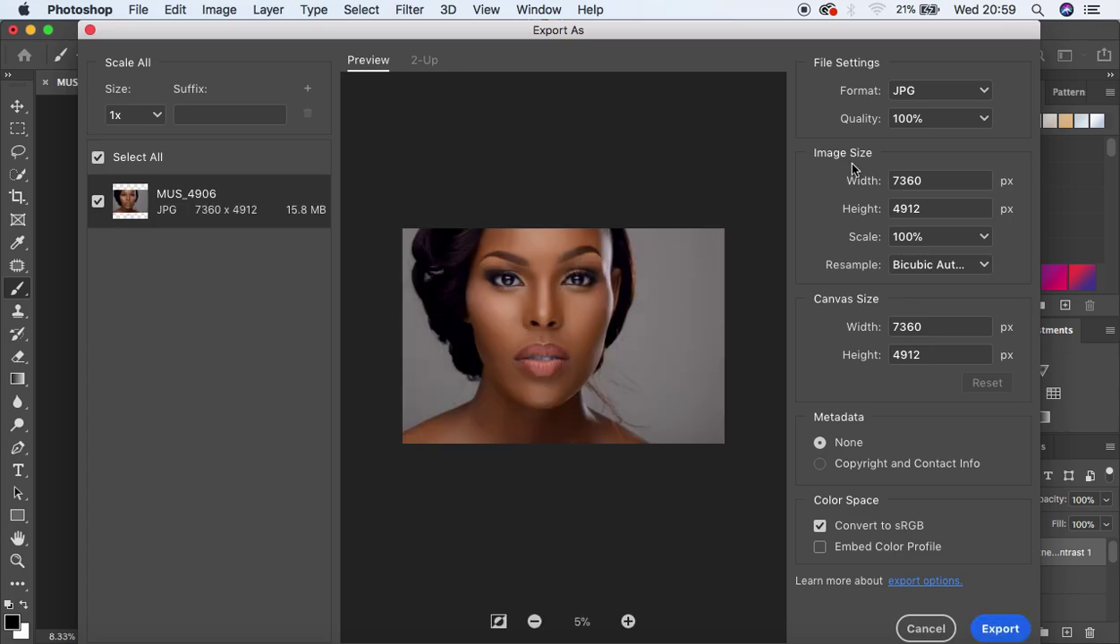
left_click(930, 94)
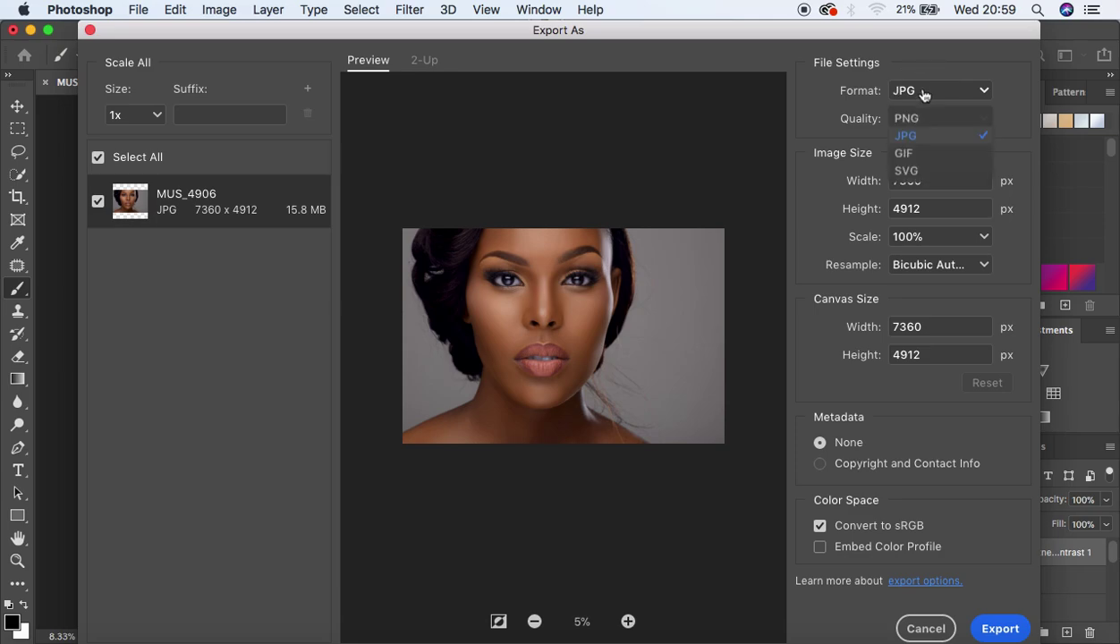
left_click(933, 141)
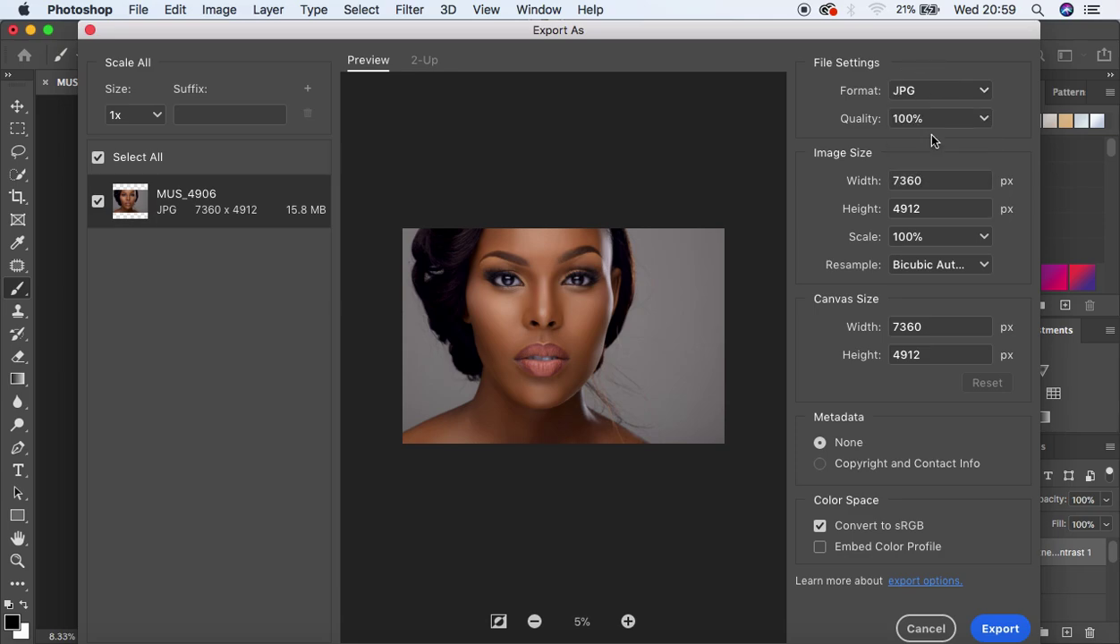
left_click(956, 91)
left_click(951, 89)
- Set resampling to Bicubic Sharper, embed the colour profile, and export
left_click(911, 264)
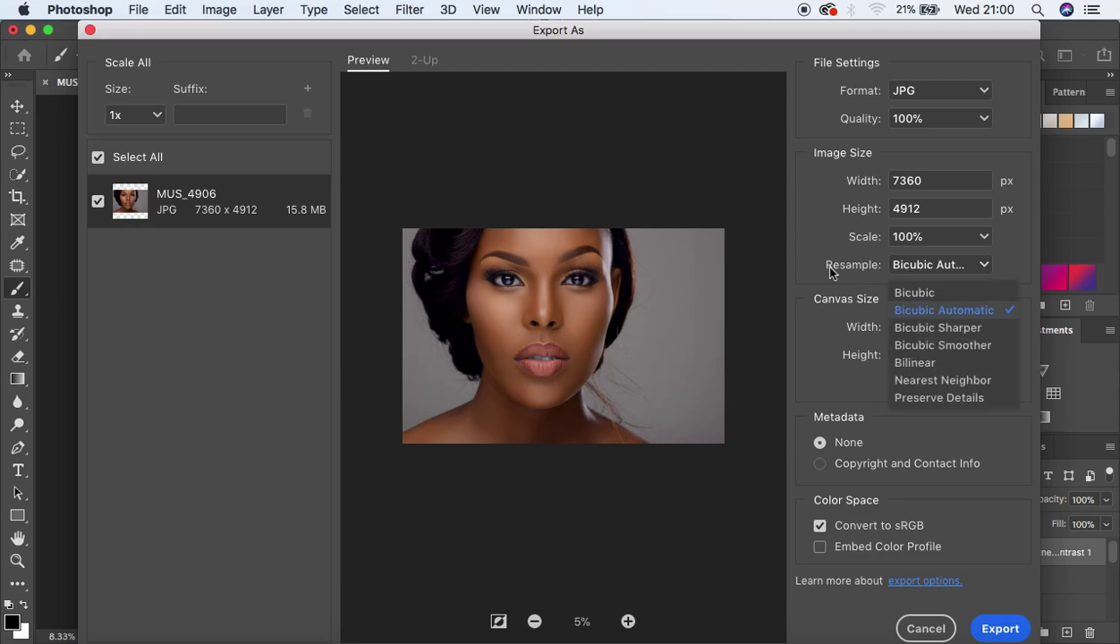
left_click(953, 329)
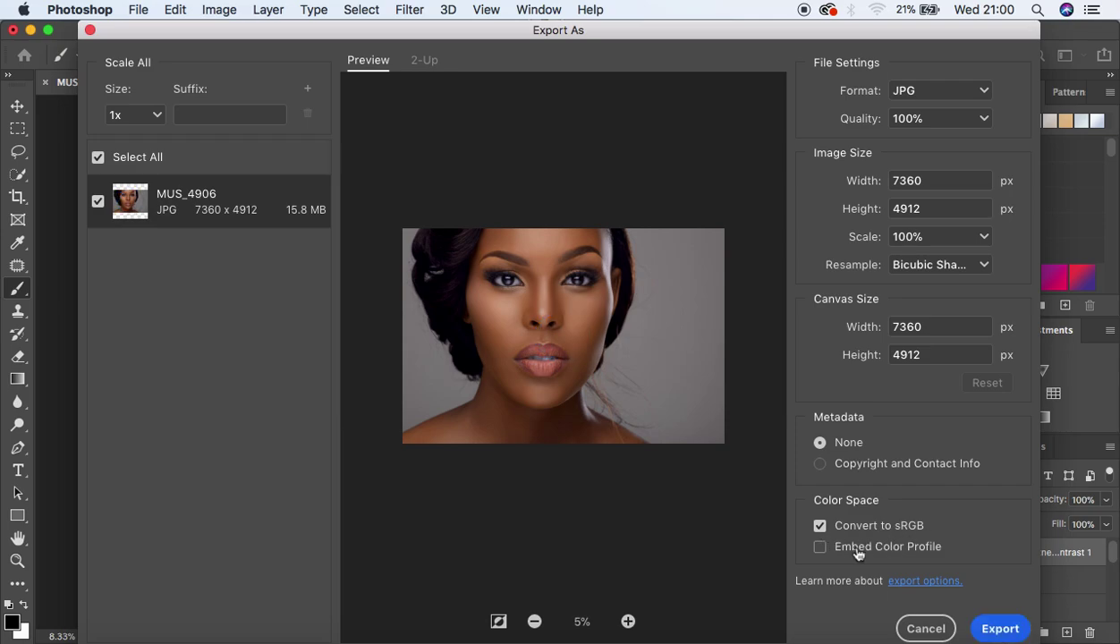
left_click(820, 548)
left_click(995, 629)
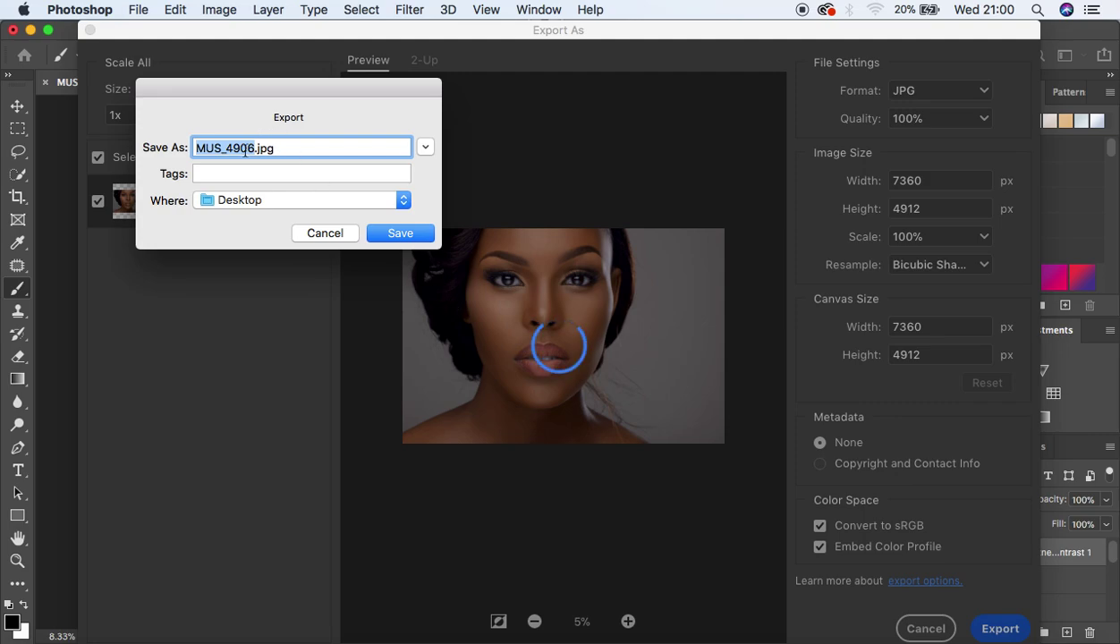
- Save the export as 'beginners guide.jpg' on the Desktop and close Export As
type("beginner")
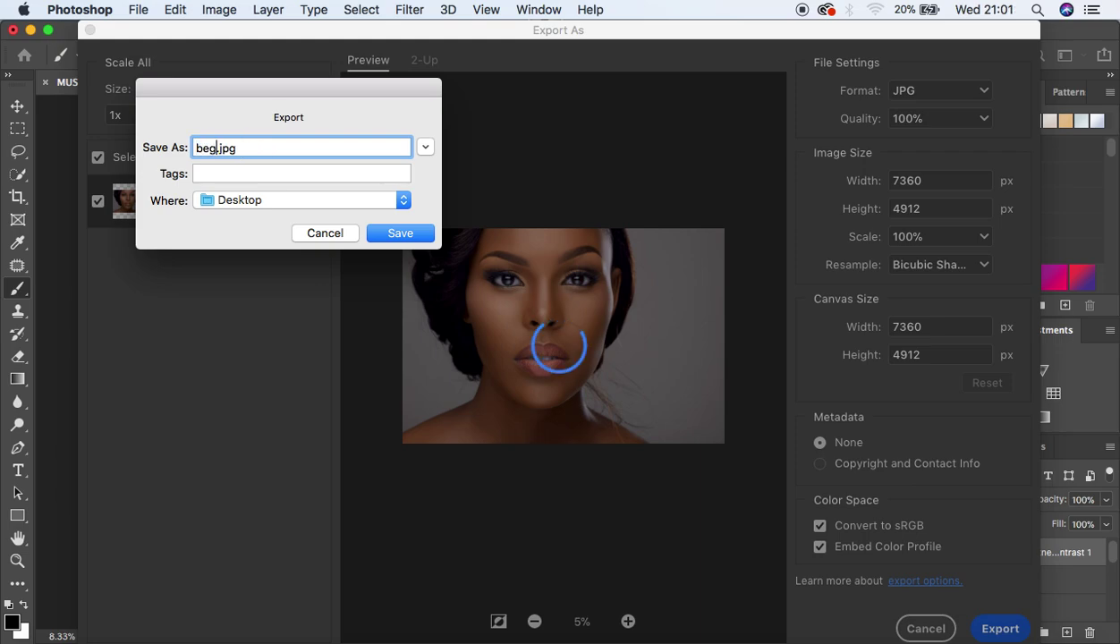
type("s guide")
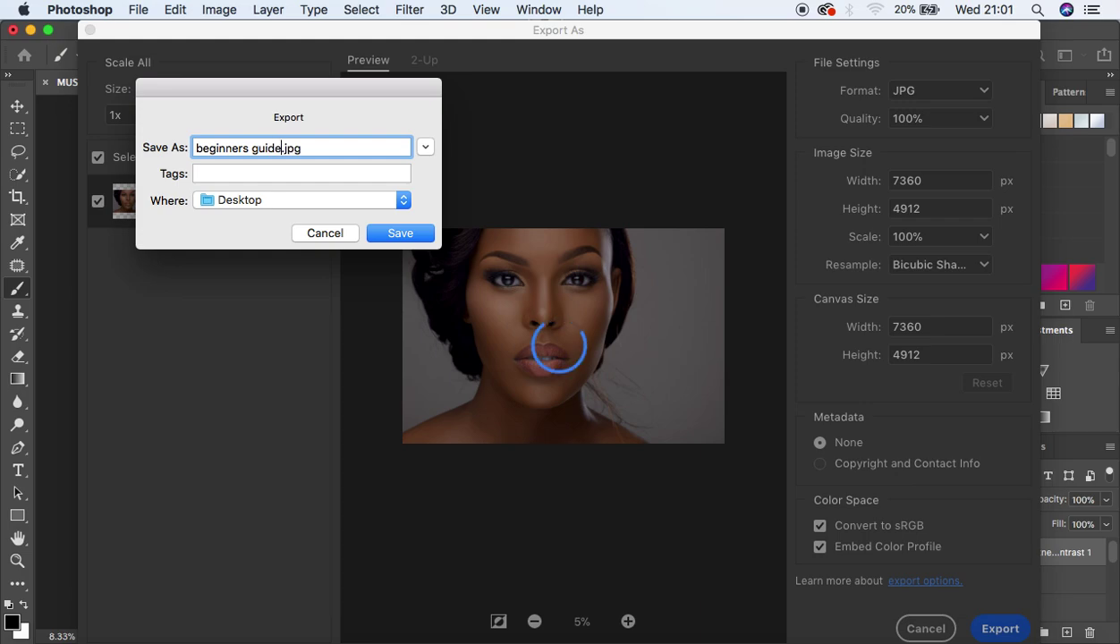
left_click(404, 200)
left_click(374, 202)
left_click(393, 236)
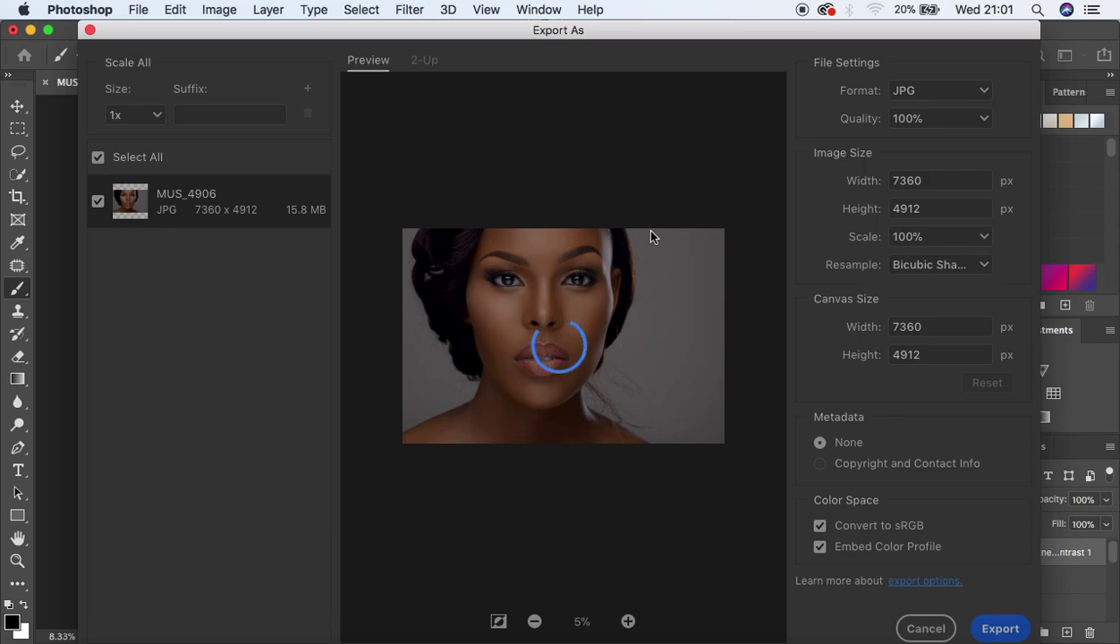
key("Escape")
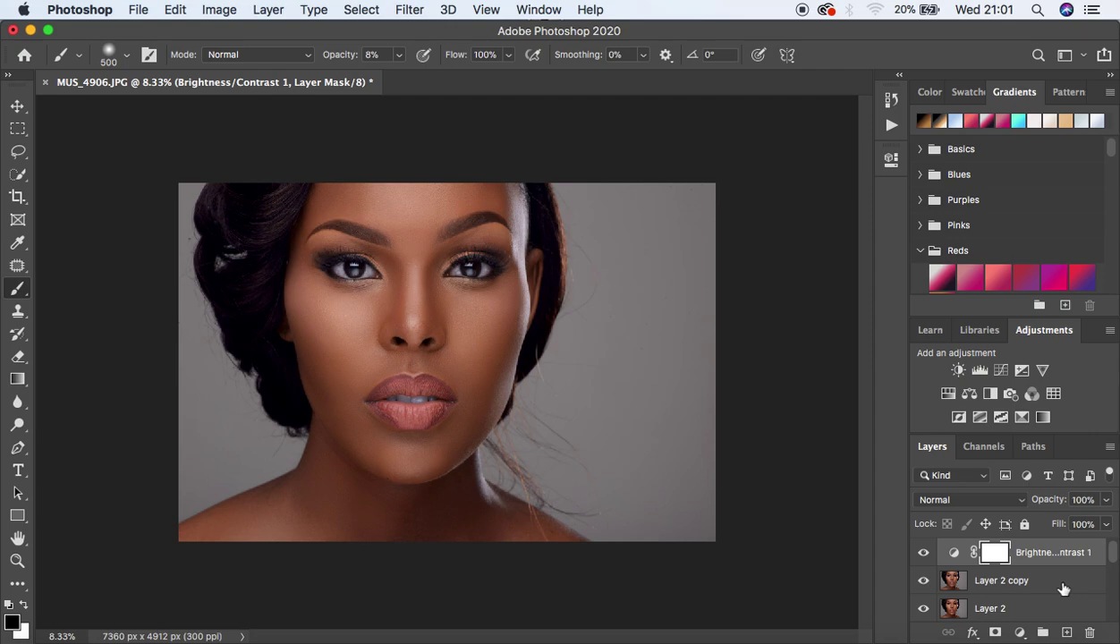
scroll(1063, 589, "down", 5)
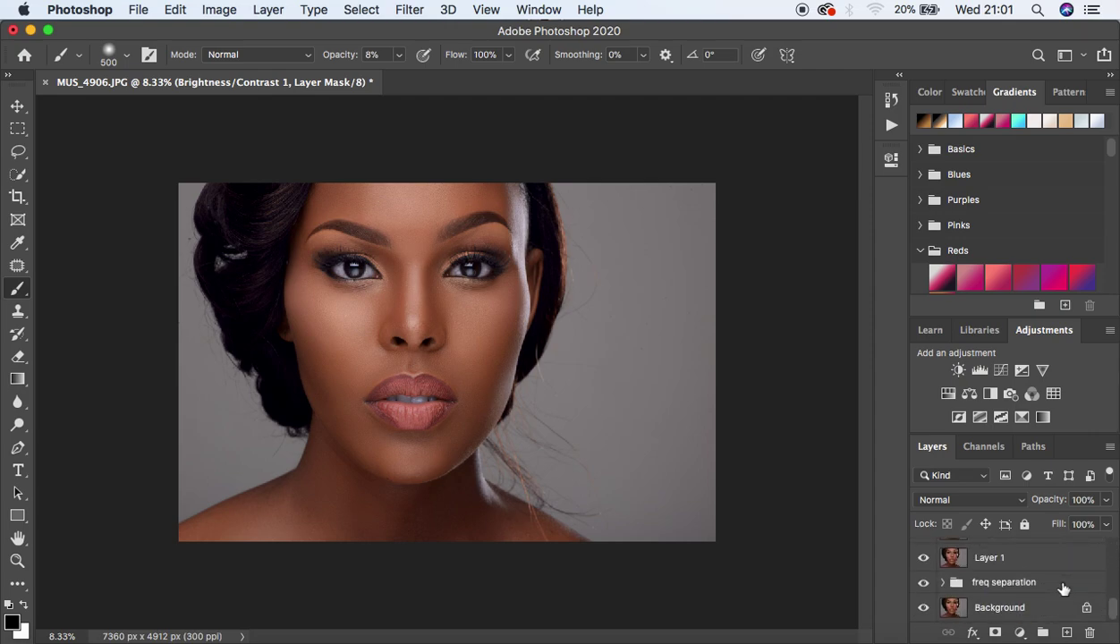
left_click(923, 608, "alt")
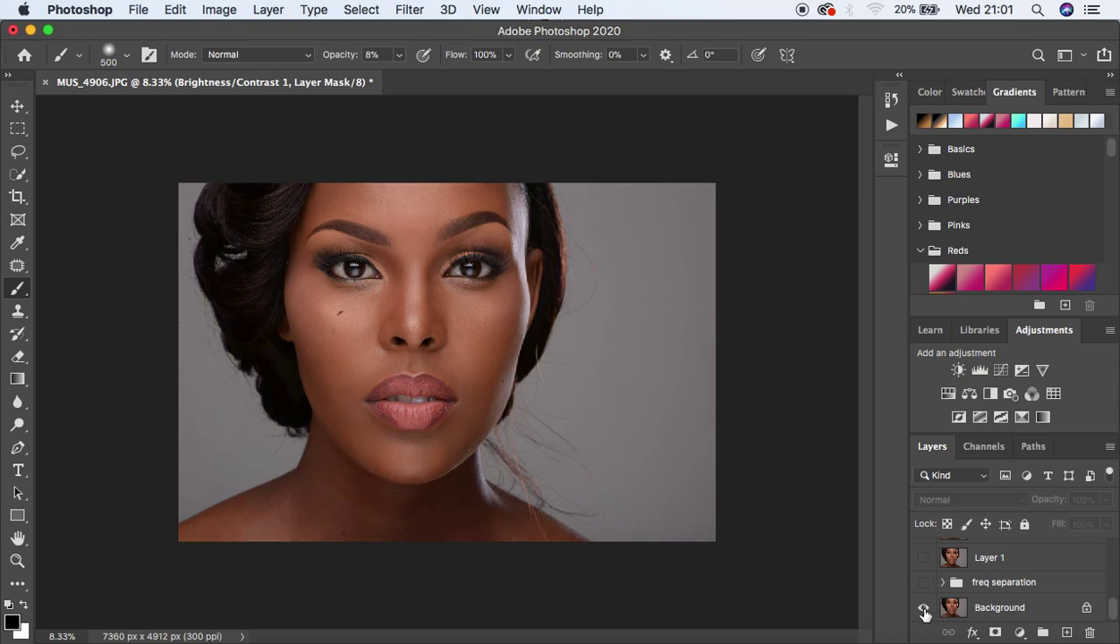
left_click(924, 609, "alt")
left_click(924, 610, "alt")
left_click(924, 609, "alt")
left_click(923, 609, "alt")
left_click(923, 610, "alt")
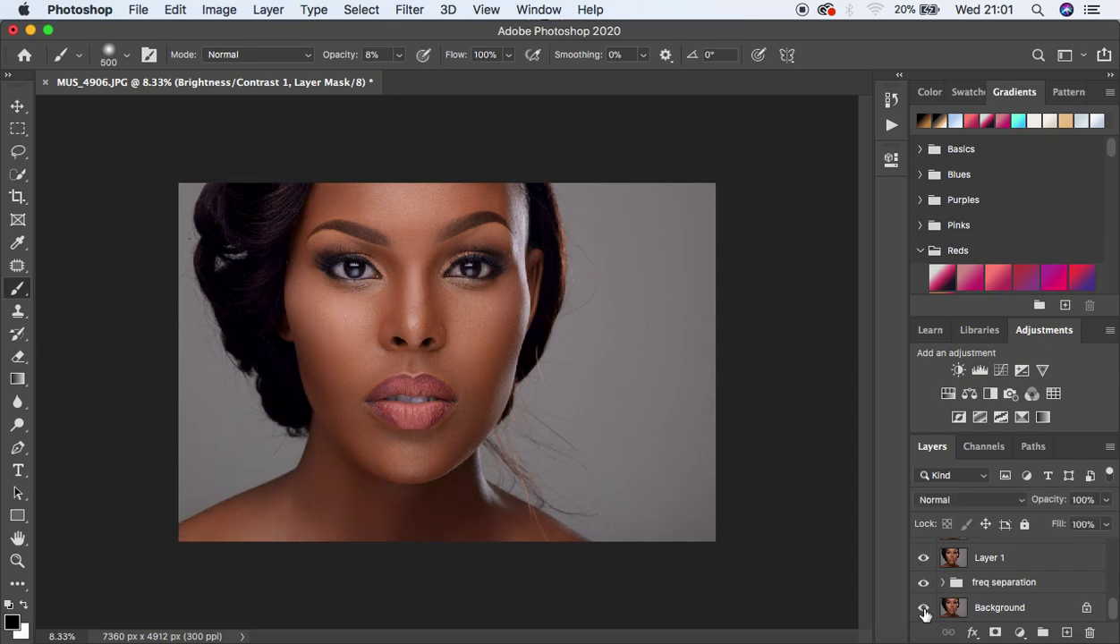